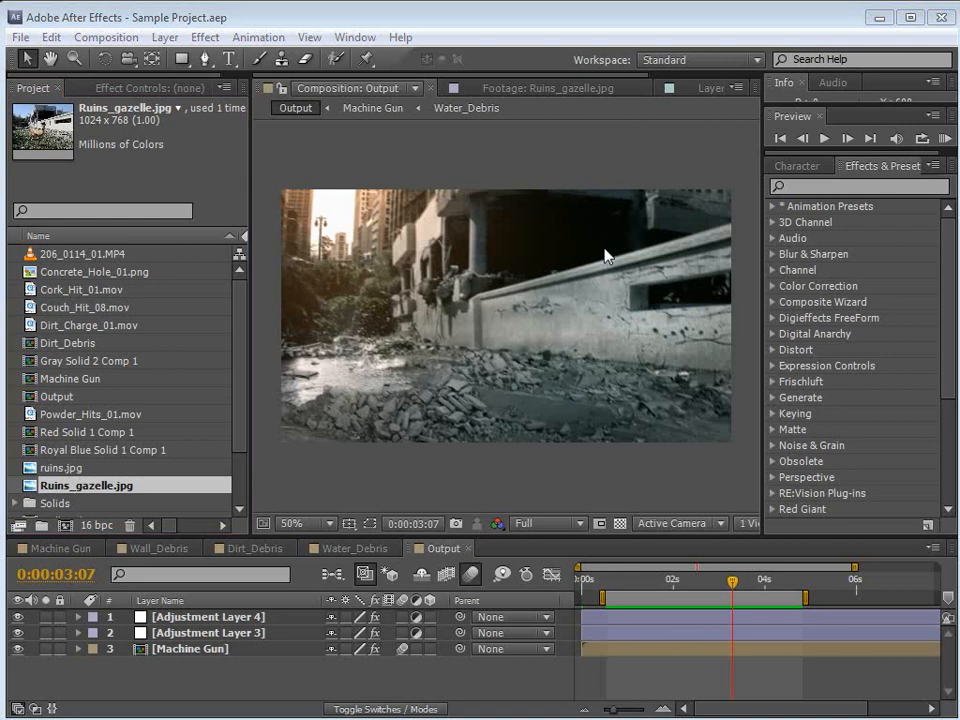
# Switch to the Firefox window and start a new Doom game with the Knee-Deep in the Dead episode at Hurt Me Plenty skill.
pyautogui.hotkey('alt', 'Tab')
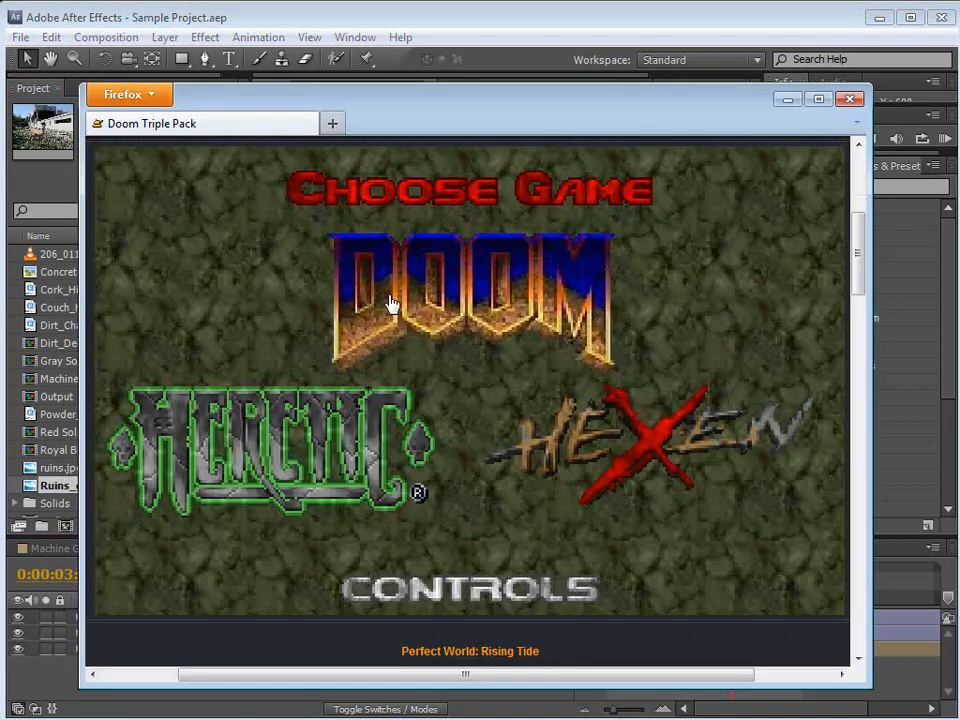
pyautogui.click(483, 307)
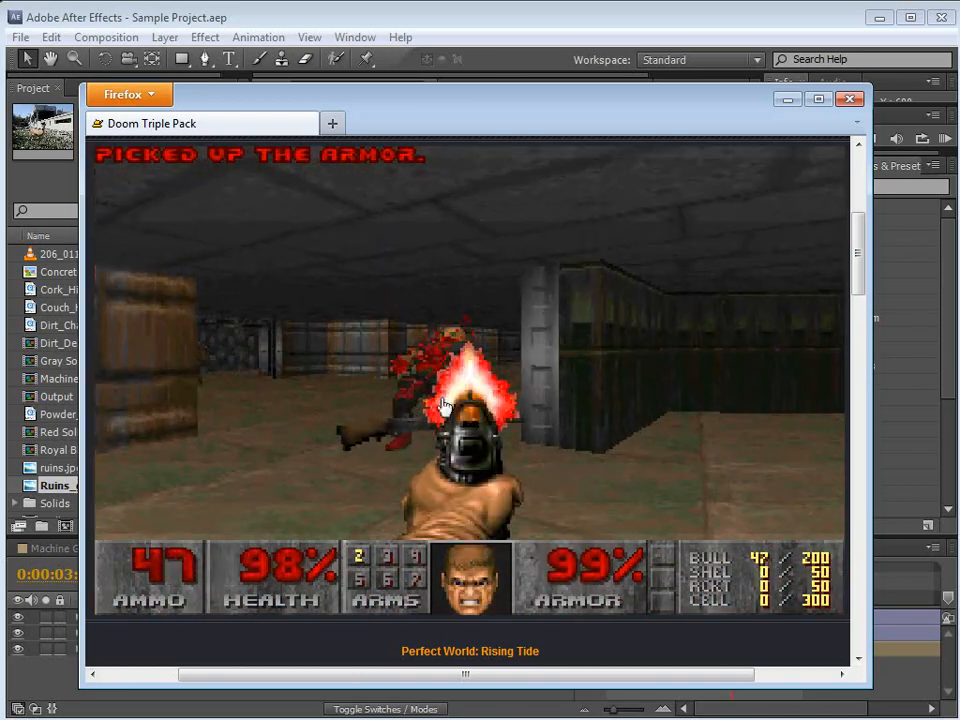
pyautogui.press('Escape')
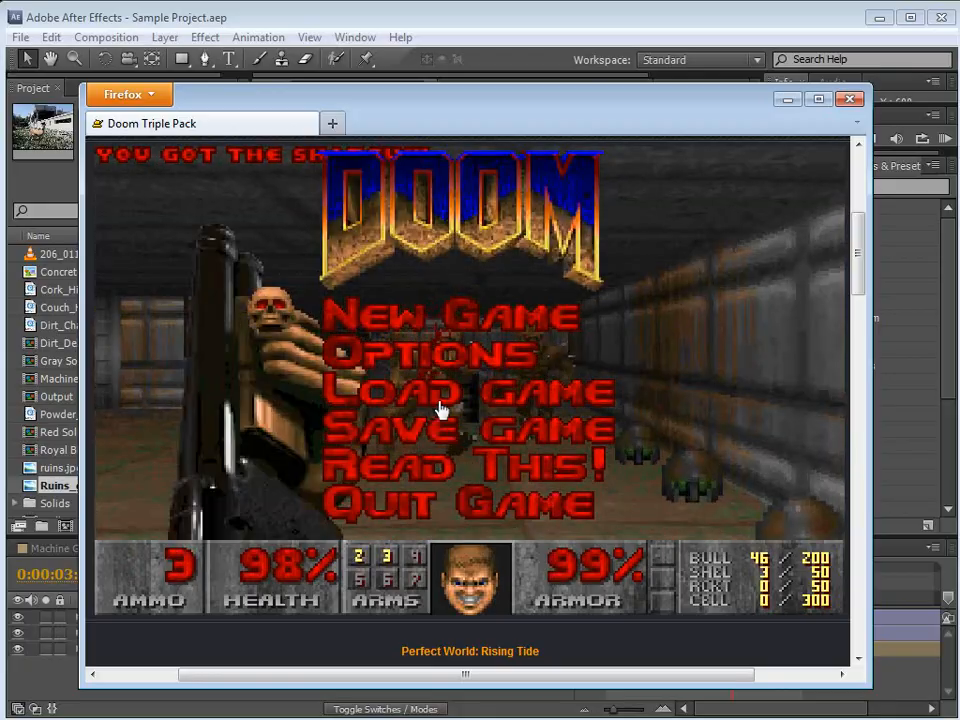
pyautogui.press('Return')
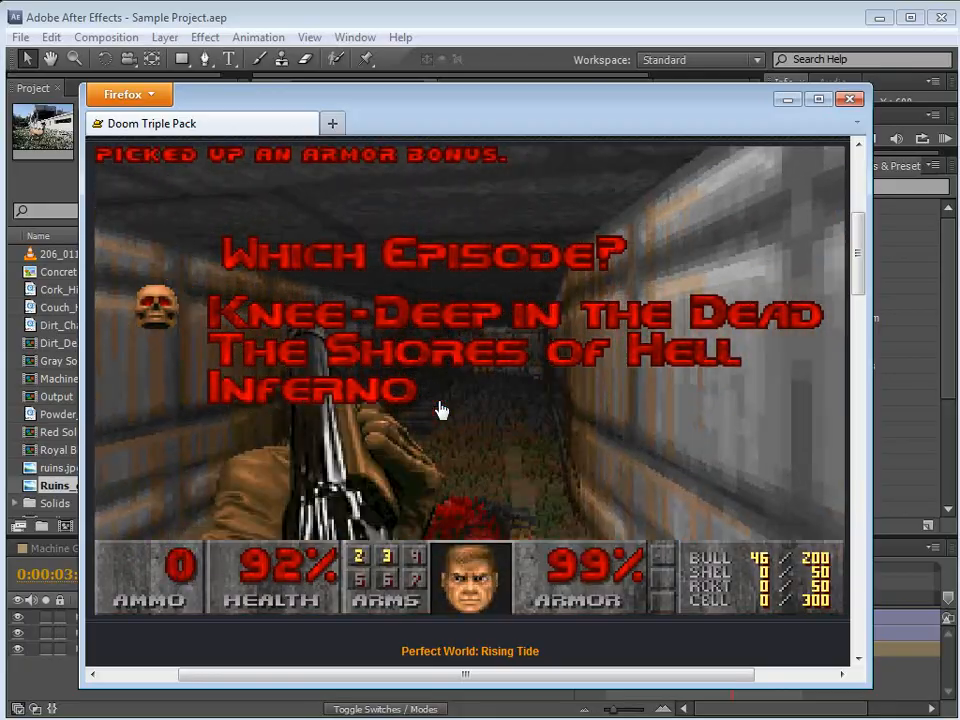
pyautogui.press('Return')
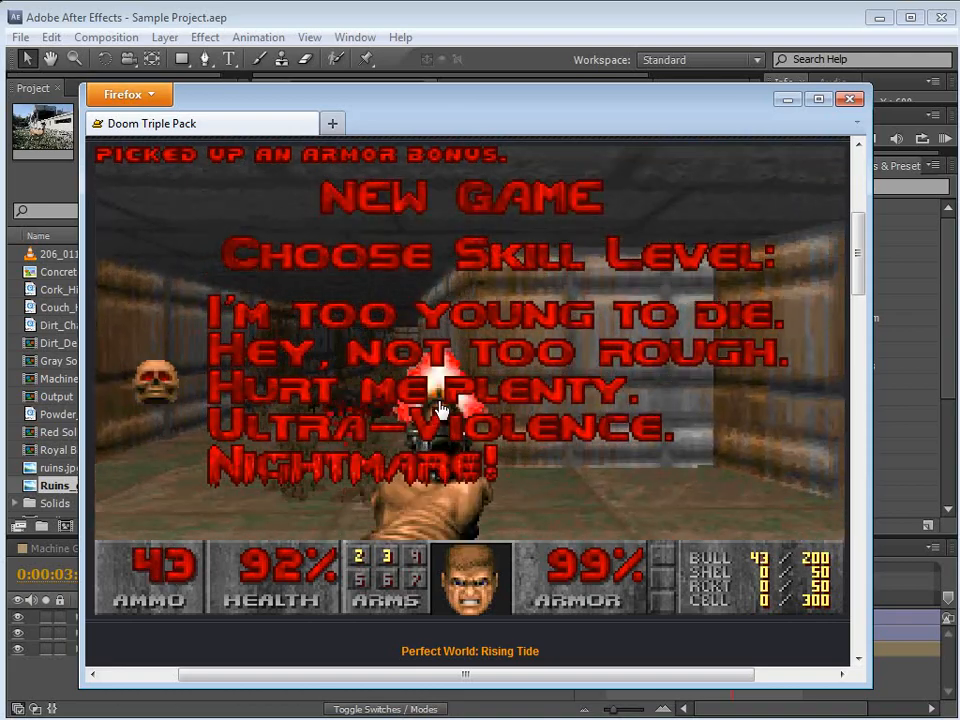
pyautogui.press('Return')
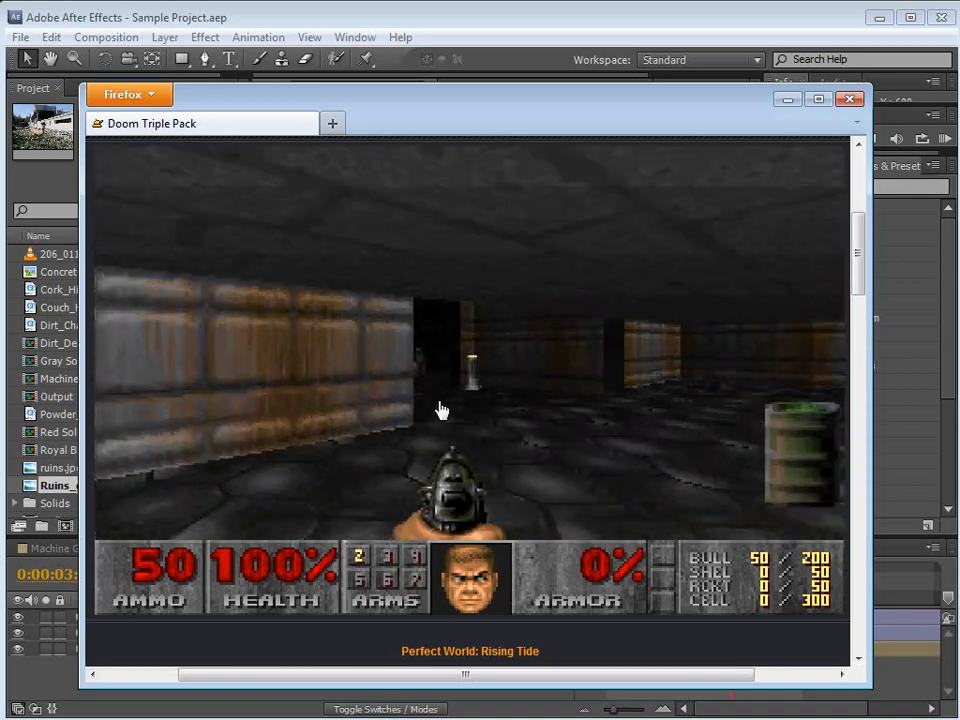
pyautogui.press('Up')
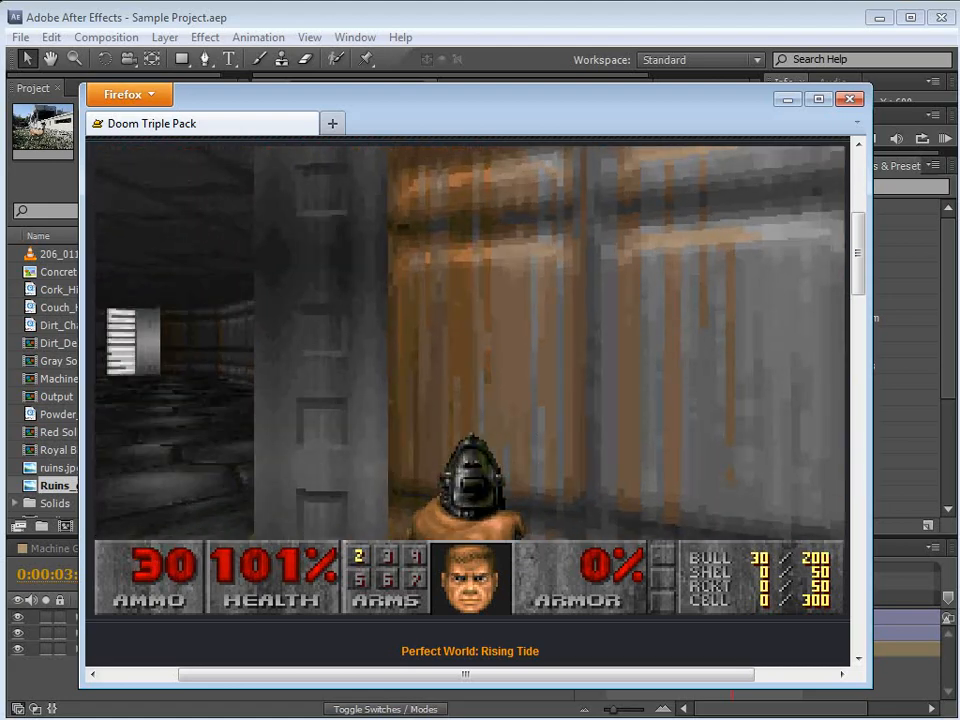
pyautogui.press('ctrl')
pyautogui.press('Right')
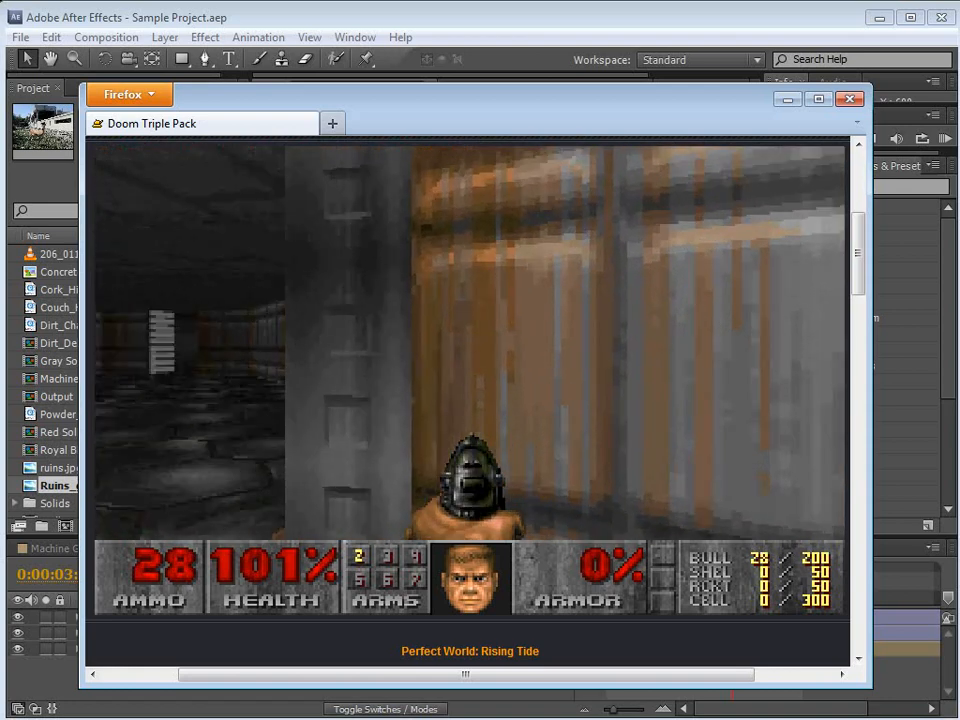
pyautogui.press('Left')
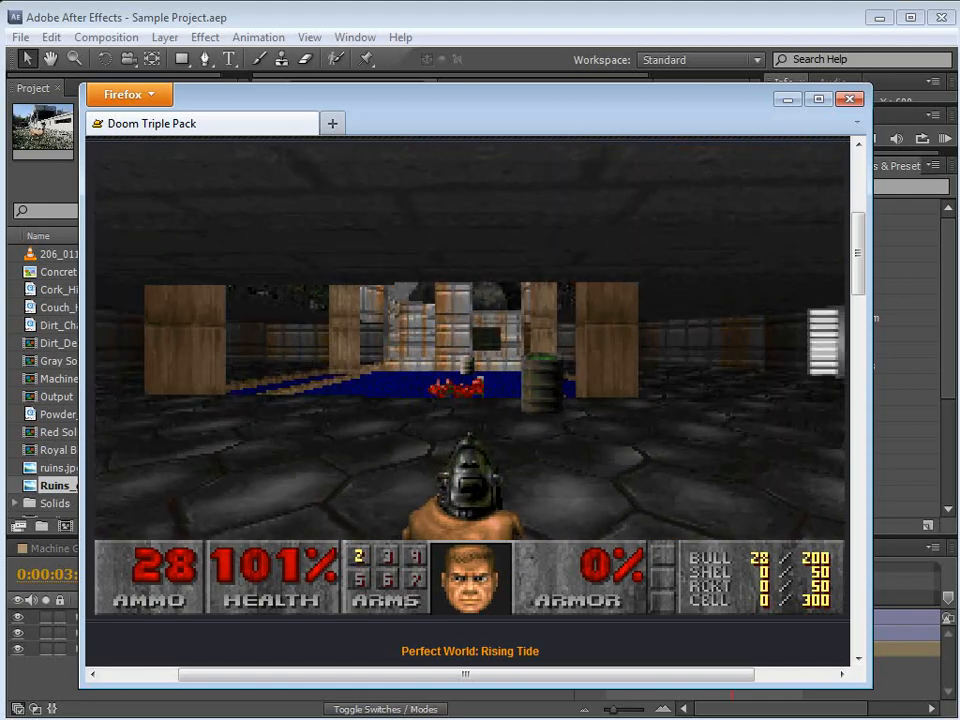
pyautogui.press('Up')
pyautogui.press('Right')
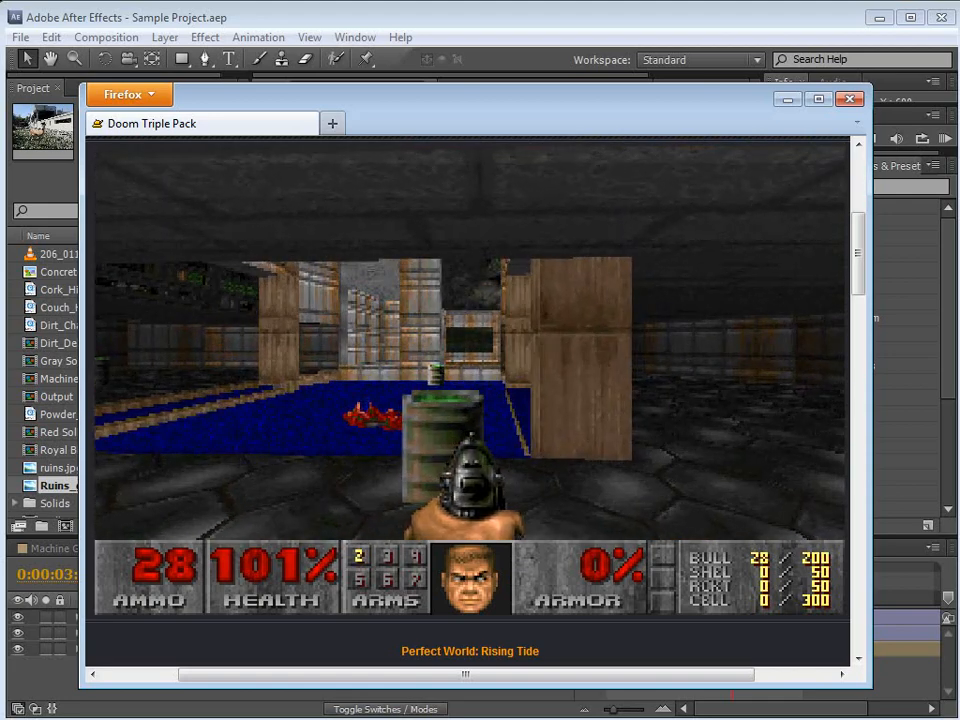
pyautogui.press('Up')
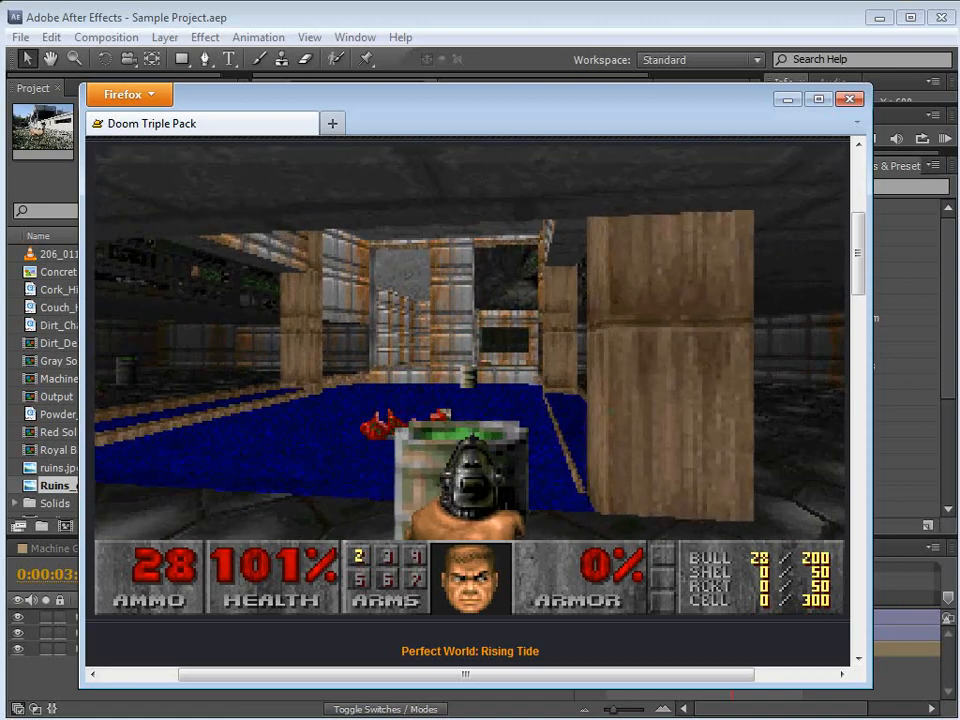
pyautogui.press('ctrl')
pyautogui.press('ctrl')
pyautogui.press('ctrl')
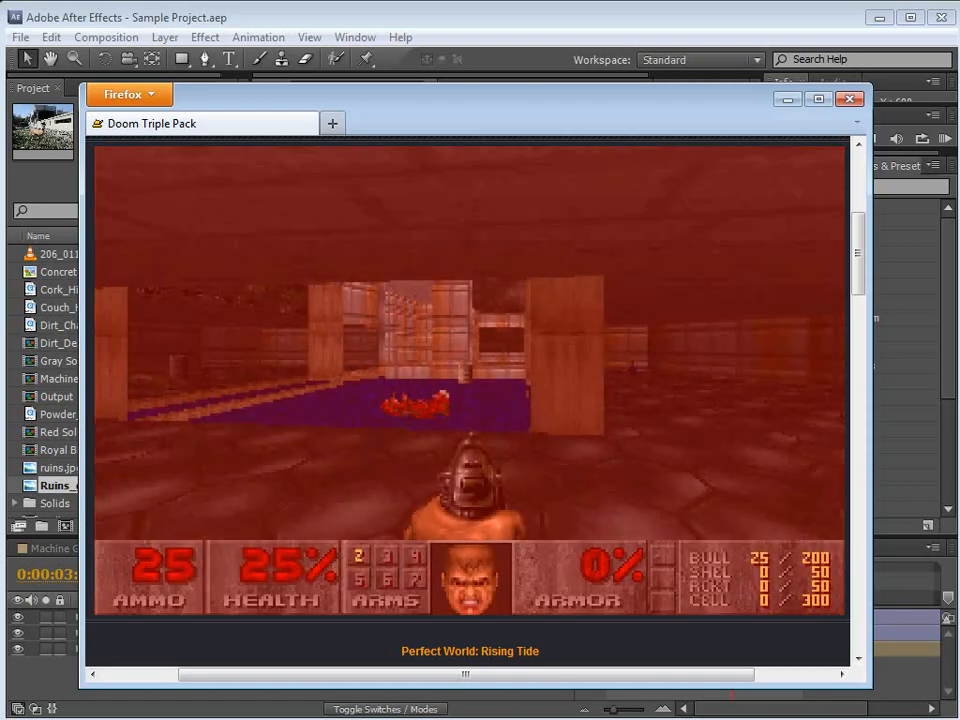
pyautogui.press('Left')
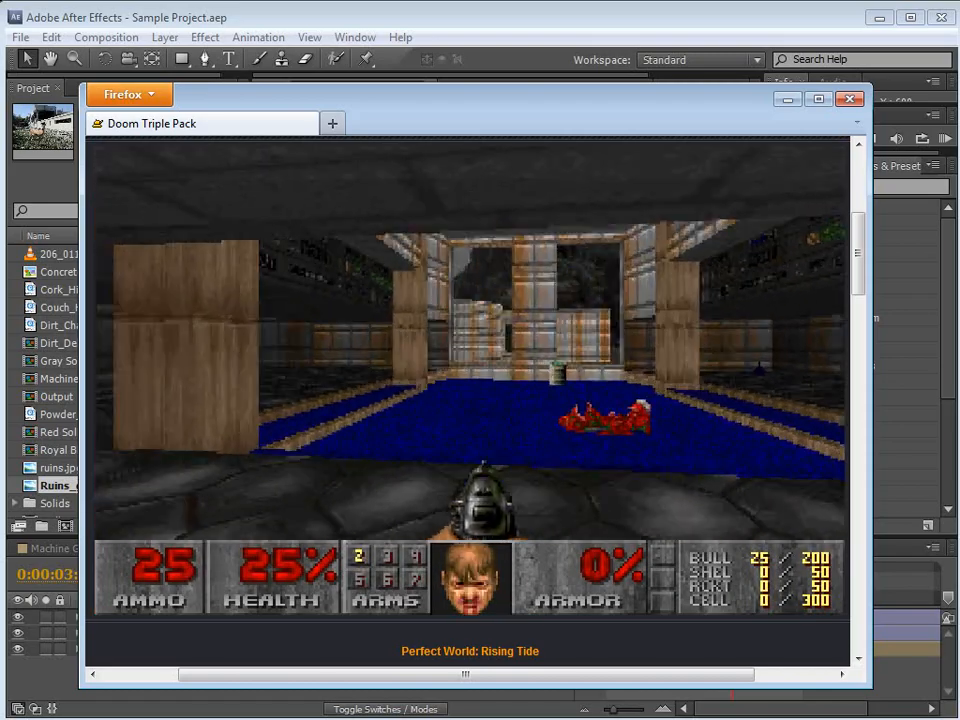
pyautogui.press('Left')
pyautogui.press('Up')
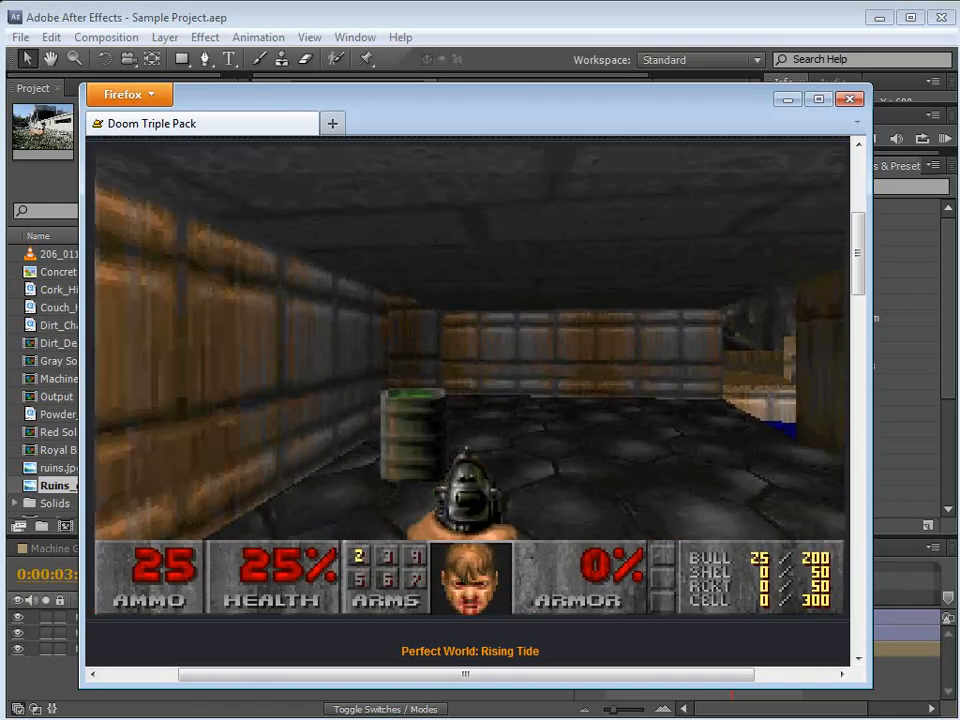
pyautogui.press('ctrl')
pyautogui.press('ctrl')
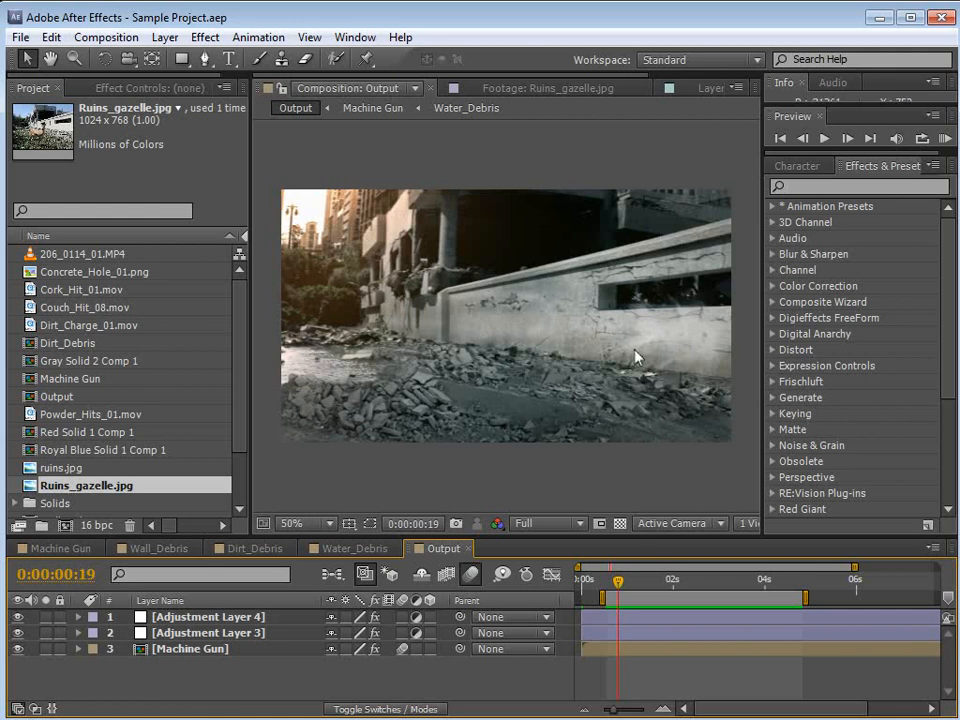
# Examine the water, rubble and wall areas of the Output composition up close and play through the bullet hits.
pyautogui.click(638, 685)
pyautogui.scroll(2, 407, 364)
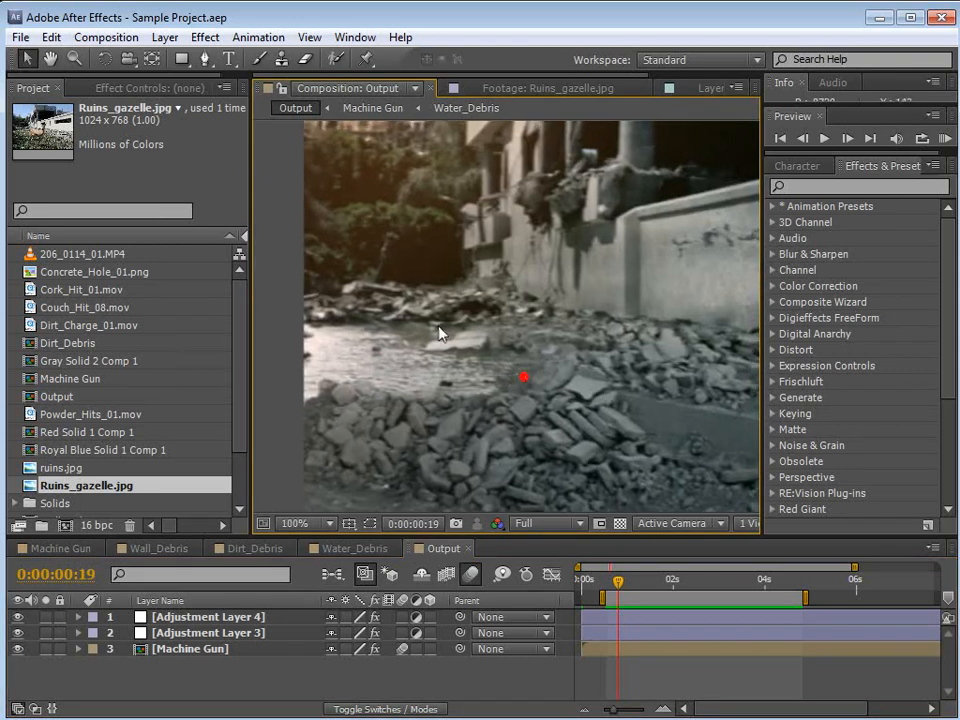
pyautogui.scroll(-2, 434, 366)
pyautogui.moveTo(594, 349); pyautogui.dragTo(525, 387)
pyautogui.press('v')
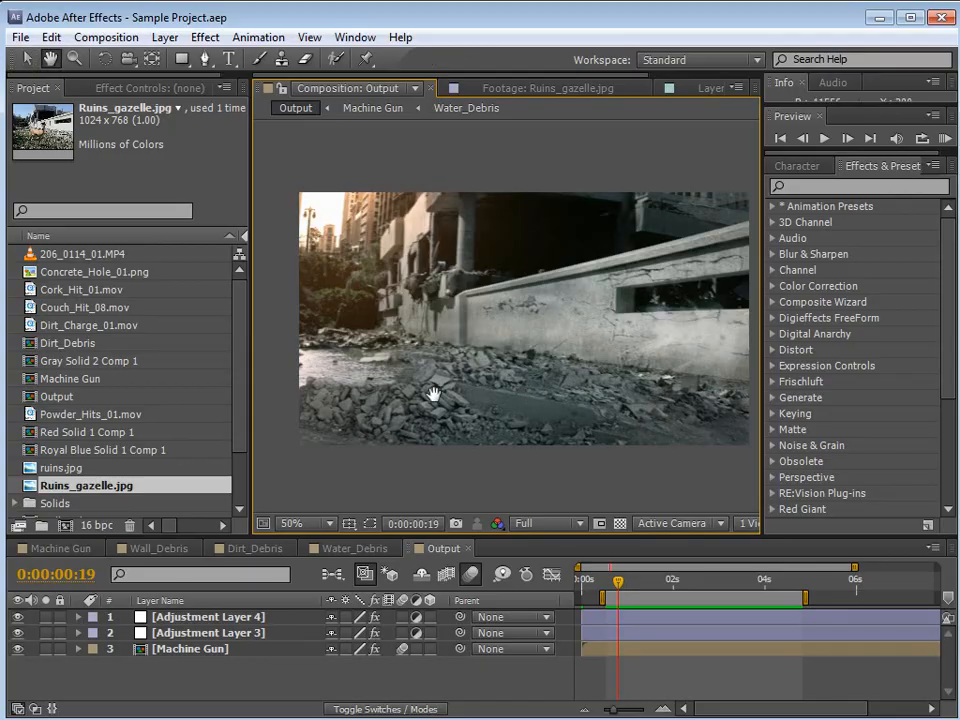
pyautogui.scroll(2, 431, 392)
pyautogui.moveTo(620, 580); pyautogui.dragTo(781, 592)
pyautogui.press('space')
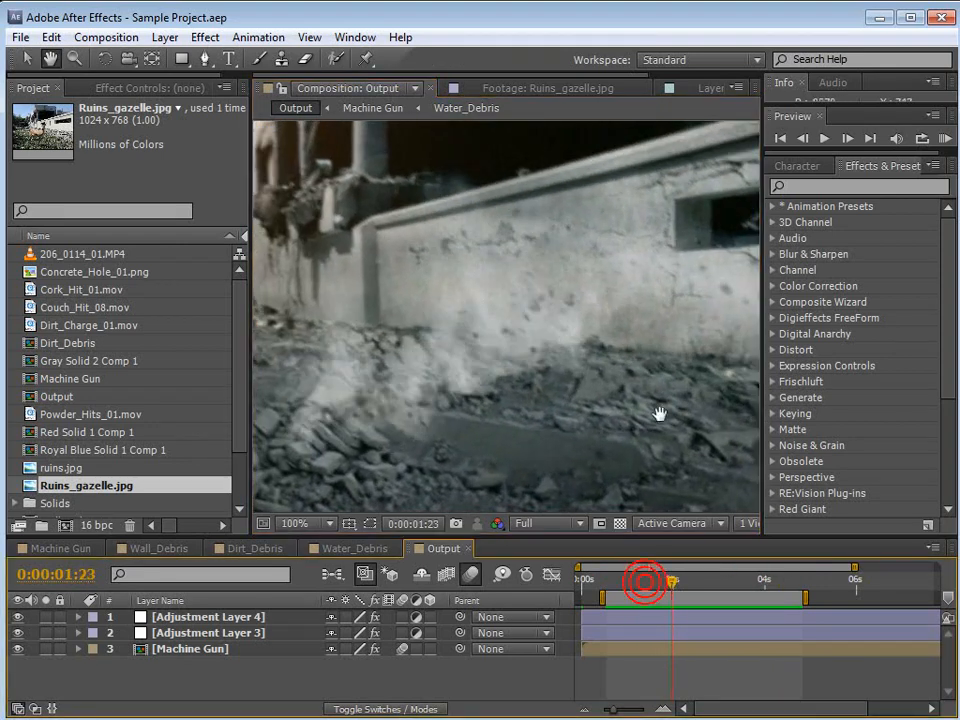
pyautogui.press('space')
pyautogui.moveTo(671, 587)
pyautogui.mouseDown()
pyautogui.moveTo(699, 594)
pyautogui.moveTo(671, 585)
pyautogui.mouseUp()
pyautogui.scroll(-2, 497, 325)
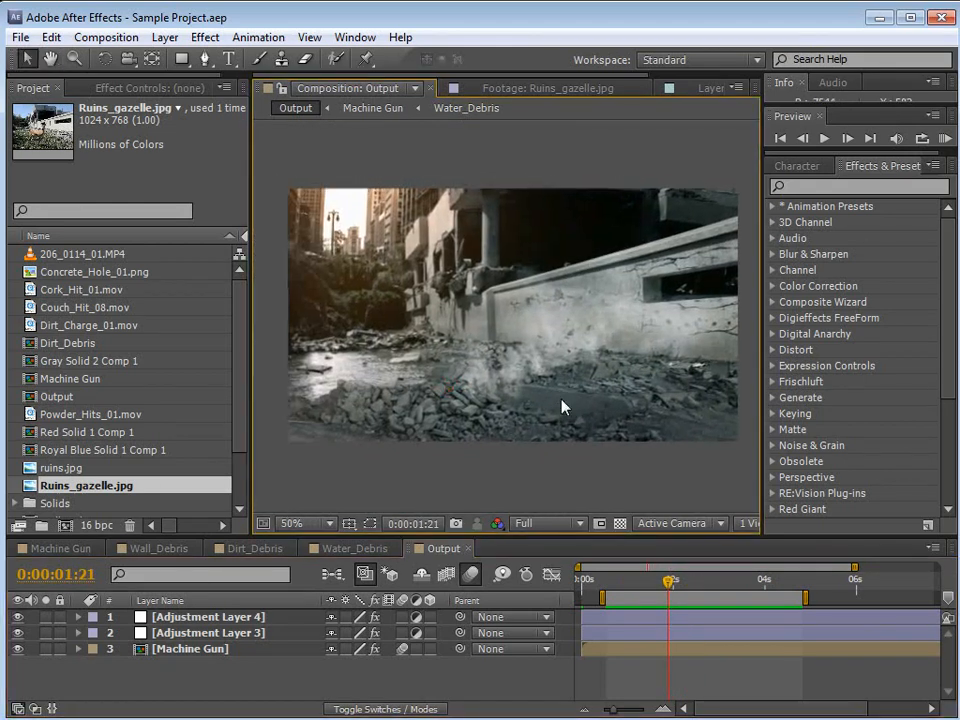
# In the Machine Gun composition, reveal the Gun layer's Position keyframes and bring up Motion Sketch.
pyautogui.click(62, 548)
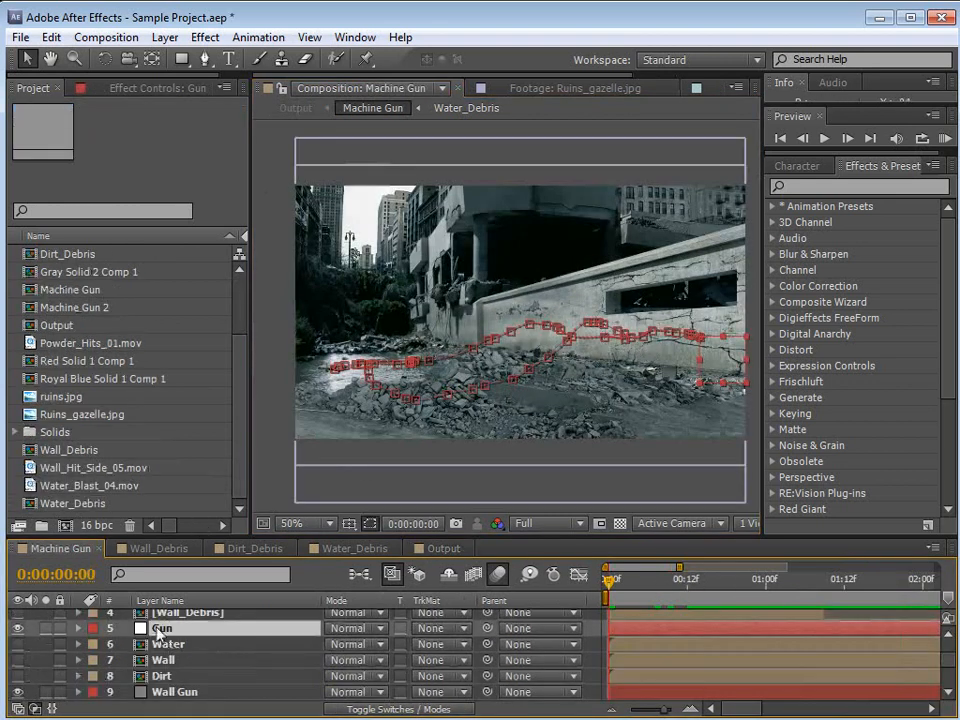
pyautogui.press('p')
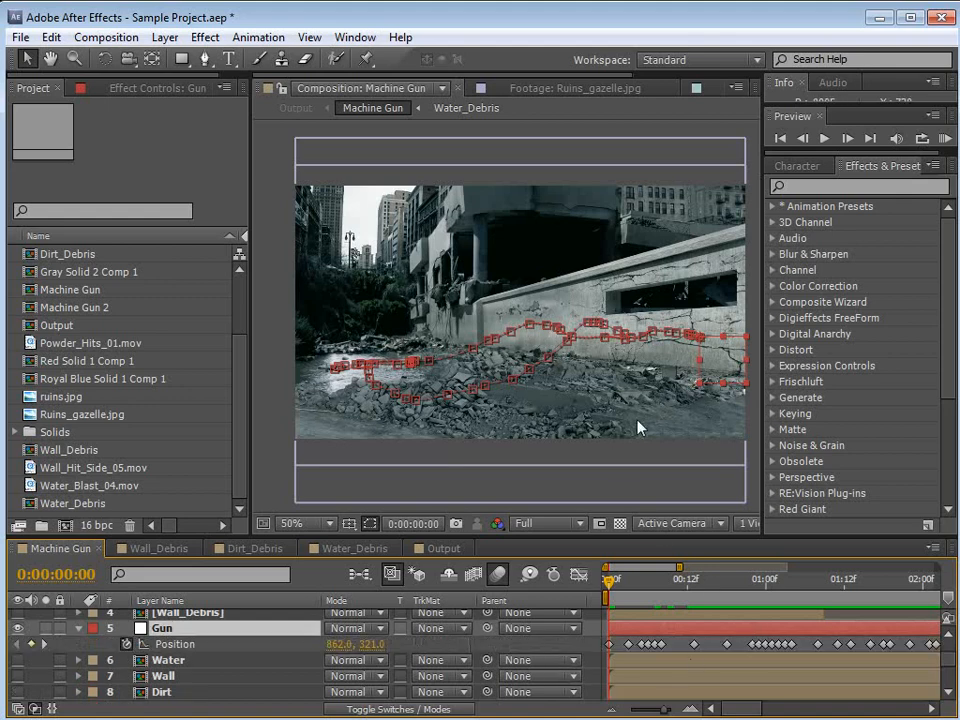
pyautogui.click(355, 37)
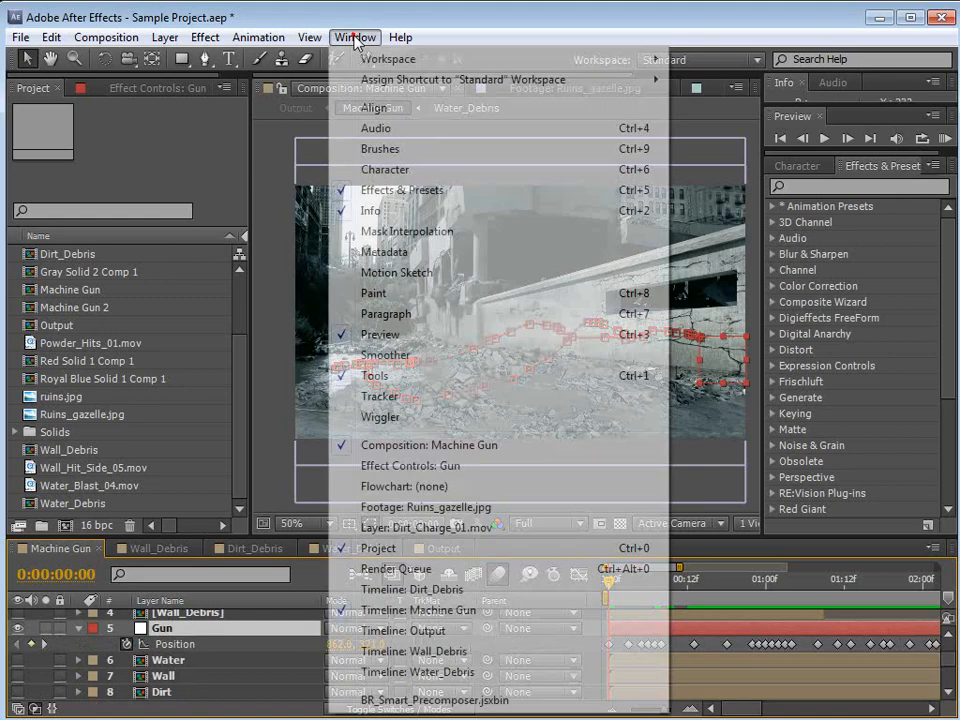
pyautogui.click(418, 280)
pyautogui.click(636, 632)
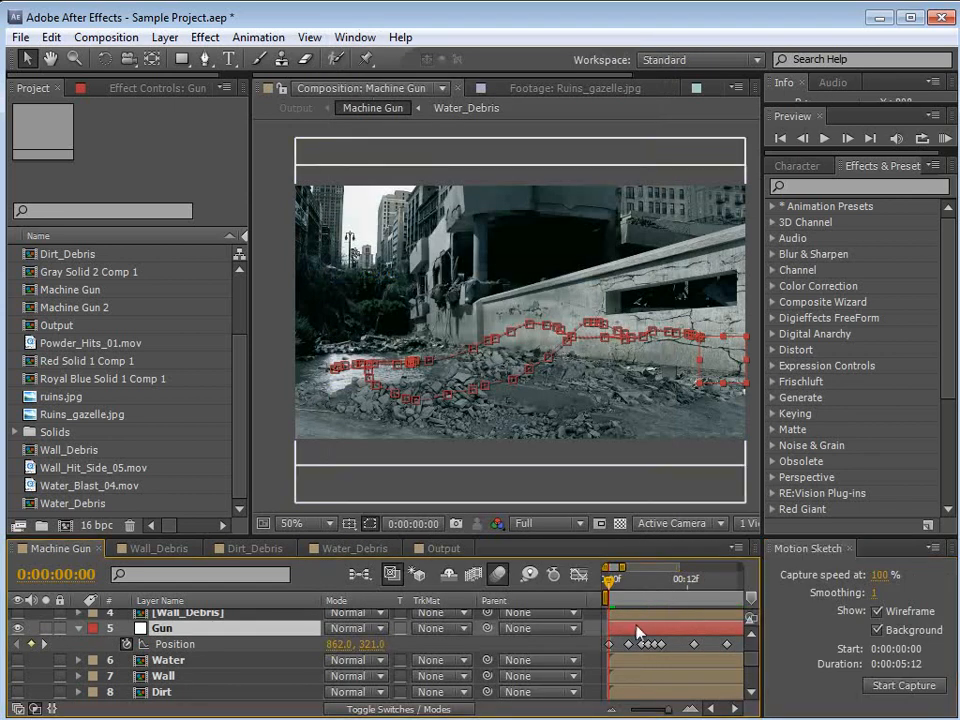
# Capture a new freehand motion path for the Gun layer with Motion Sketch, sweeping over the rubble, the water and the wall.
pyautogui.click(878, 685)
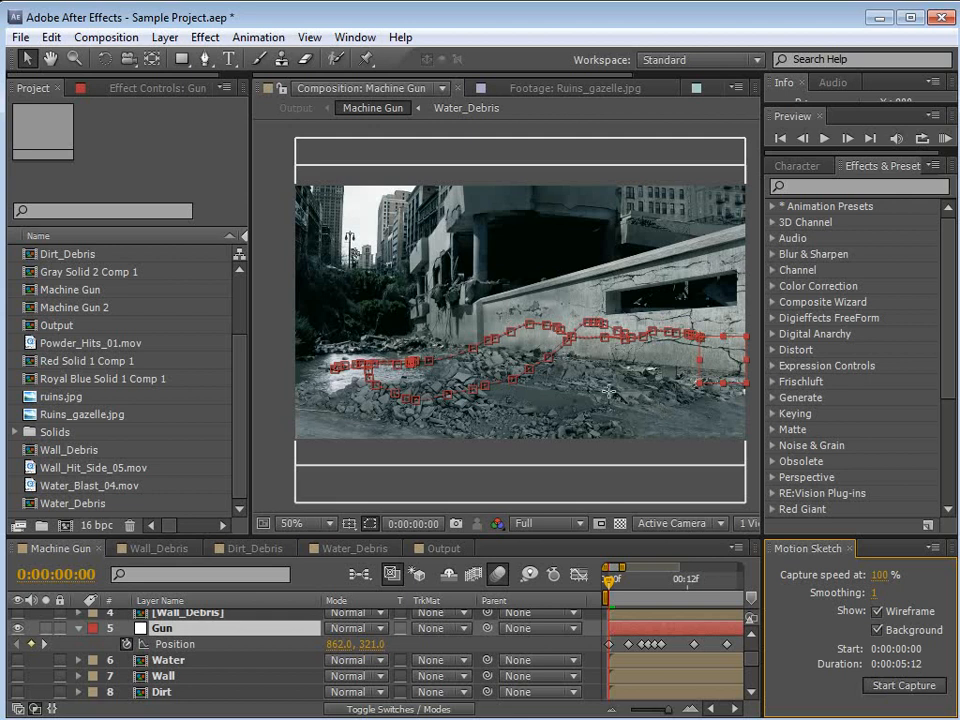
pyautogui.moveTo(643, 405)
pyautogui.mouseDown()
pyautogui.moveTo(581, 384)
pyautogui.moveTo(461, 399)
pyautogui.moveTo(396, 388)
pyautogui.moveTo(364, 356)
pyautogui.moveTo(412, 374)
pyautogui.mouseUp()
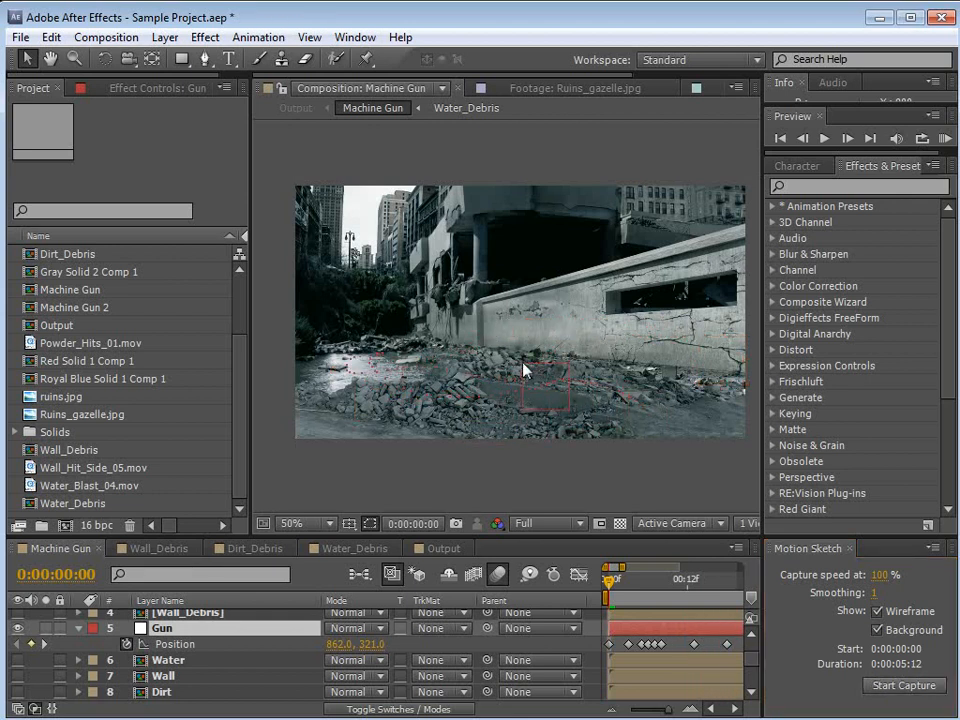
pyautogui.moveTo(551, 340)
pyautogui.mouseDown()
pyautogui.moveTo(602, 329)
pyautogui.moveTo(663, 343)
pyautogui.mouseUp()
pyautogui.moveTo(557, 337); pyautogui.dragTo(664, 444)
# Scrub the Gun layer's new motion in the Machine Gun composition and run a preview of the Output composition.
pyautogui.moveTo(610, 580); pyautogui.dragTo(638, 582)
pyautogui.click(444, 549)
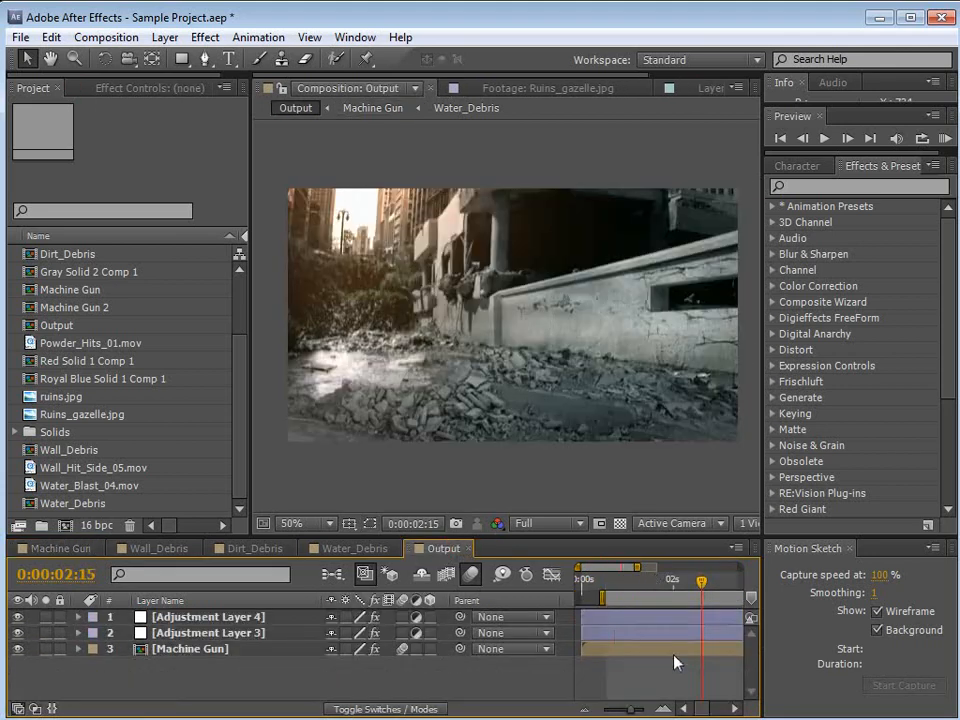
pyautogui.press('-')
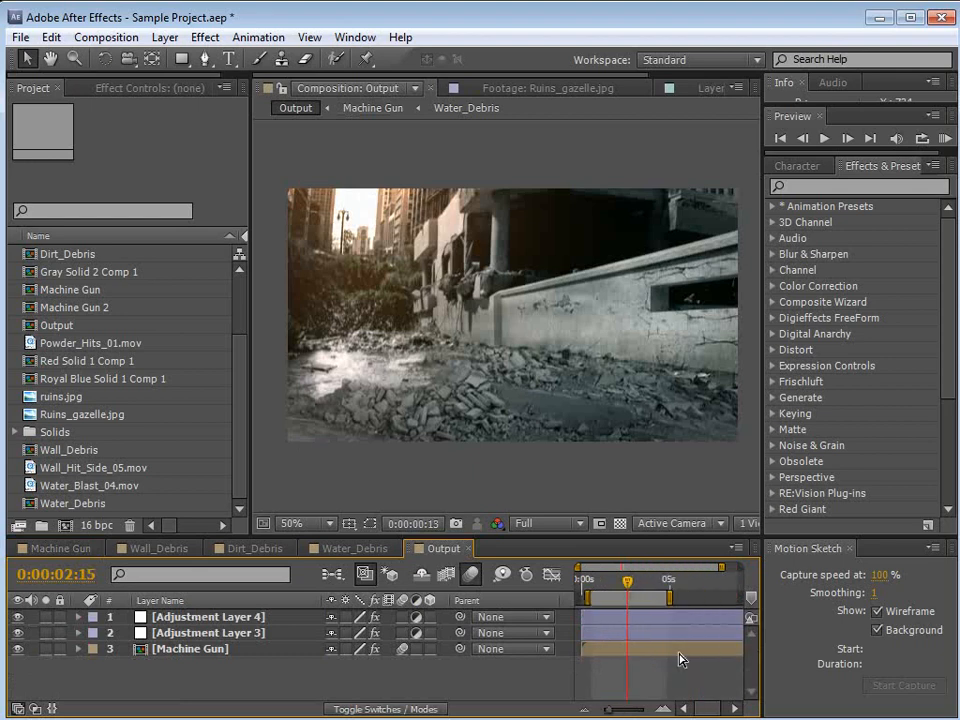
pyautogui.press('KP_0')
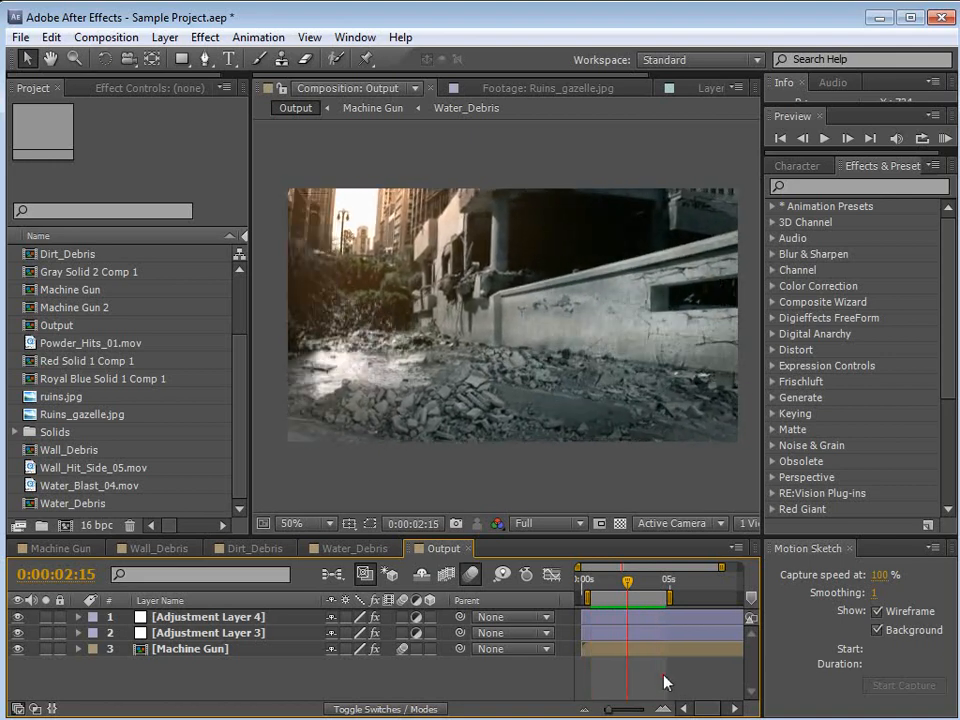
# Set the Firerate slider of the Gun layer in the Machine Gun composition to 5 and preview it with layer controls hidden.
pyautogui.click(60, 548)
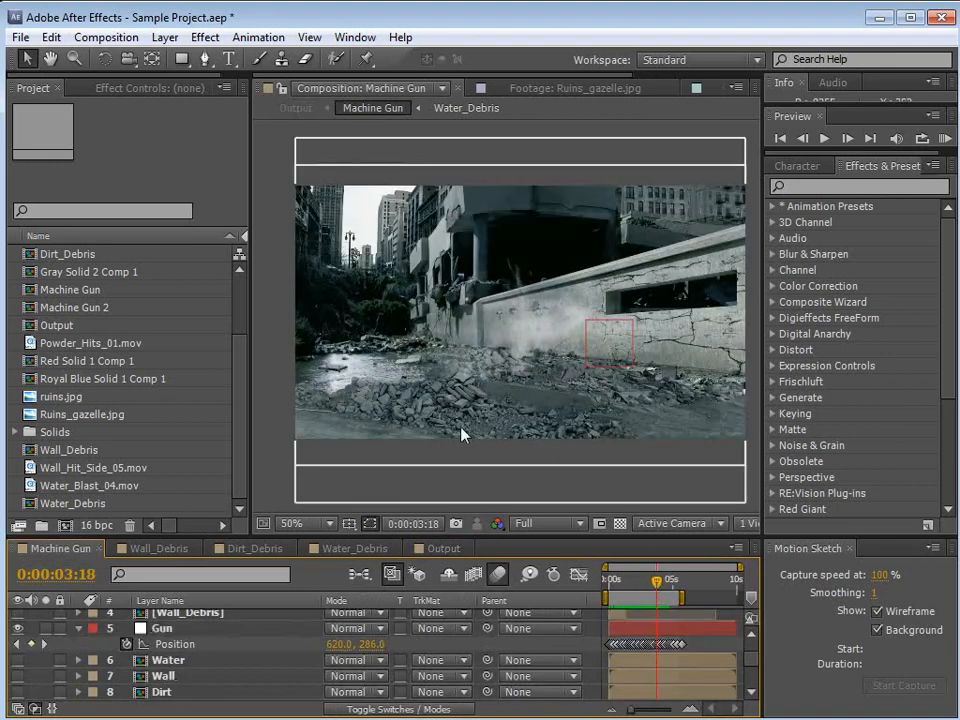
pyautogui.click(161, 628)
pyautogui.click(117, 92)
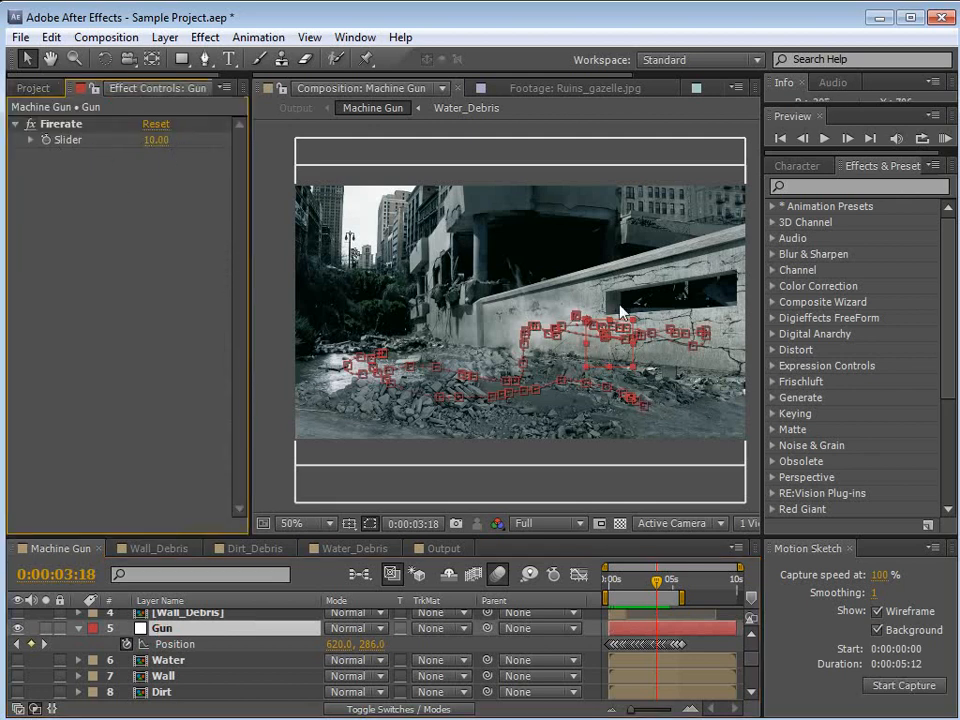
pyautogui.click(155, 140)
pyautogui.write('5')
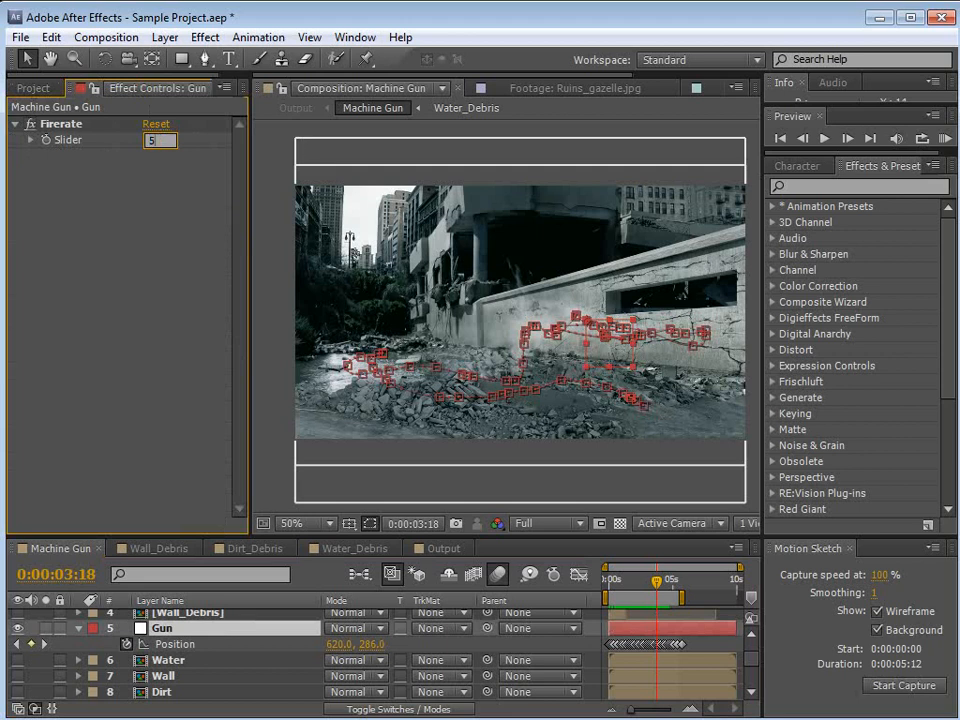
pyautogui.press('Return')
pyautogui.hotkey('ctrl', 'shift', 'h')
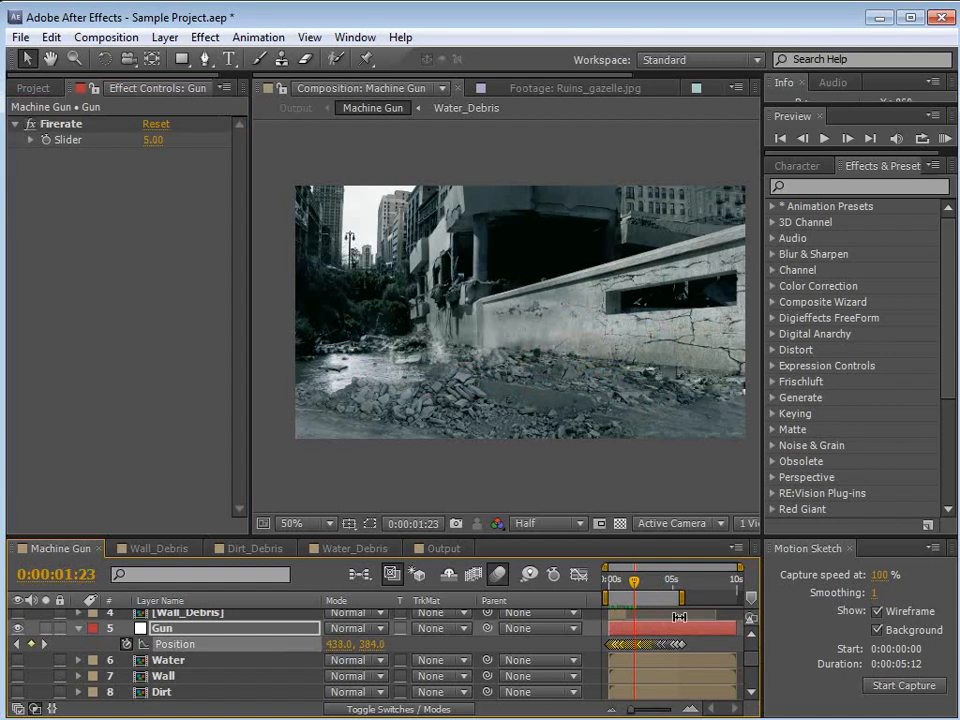
pyautogui.press('Home')
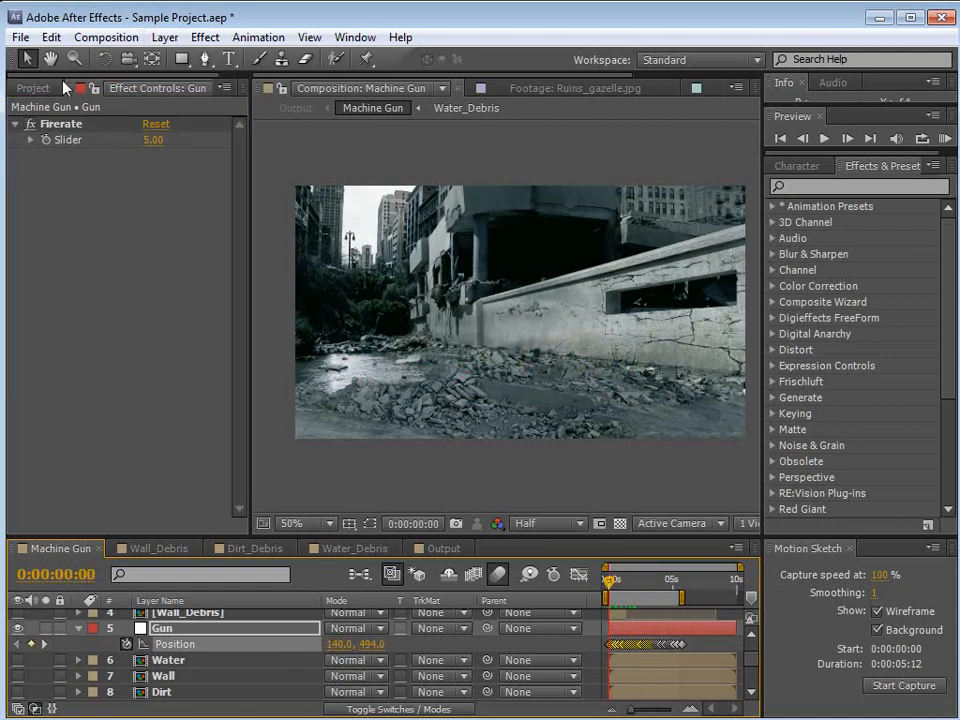
# Create a new composition 960 pixels wide and 540 pixels high.
pyautogui.click(30, 89)
pyautogui.click(106, 37)
pyautogui.click(118, 60)
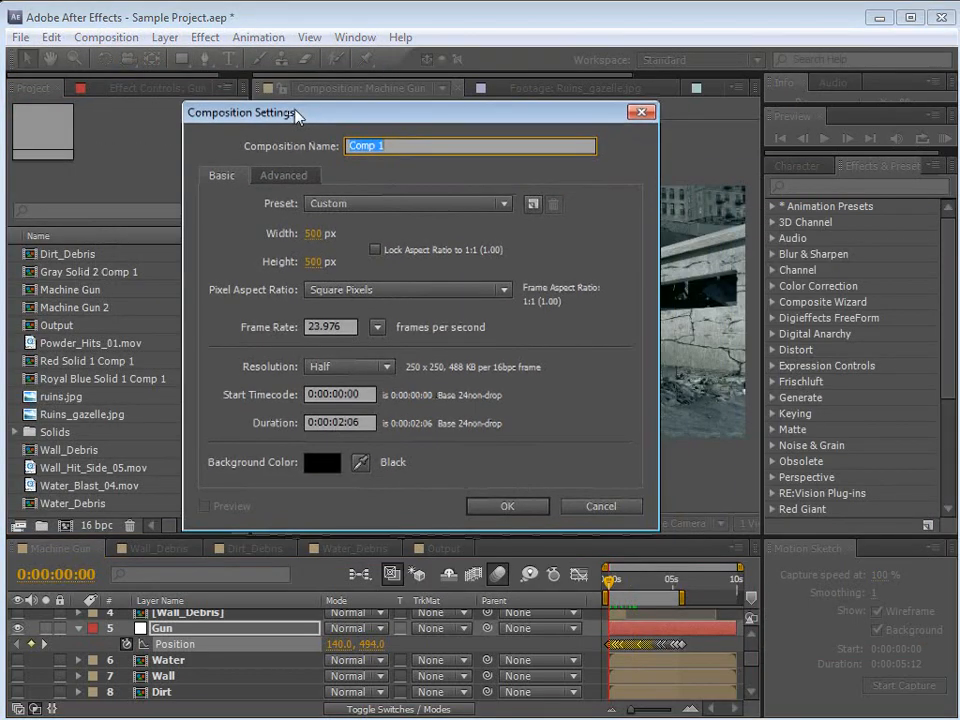
pyautogui.click(315, 236)
pyautogui.write('960')
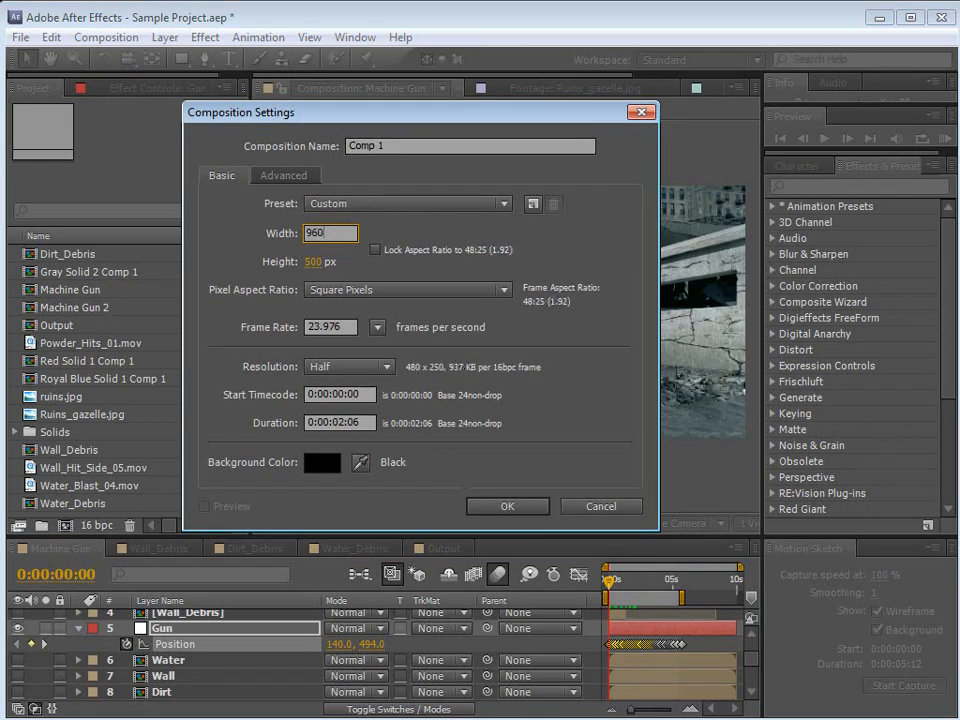
pyautogui.press('Tab')
pyautogui.write('540')
pyautogui.press('Return')
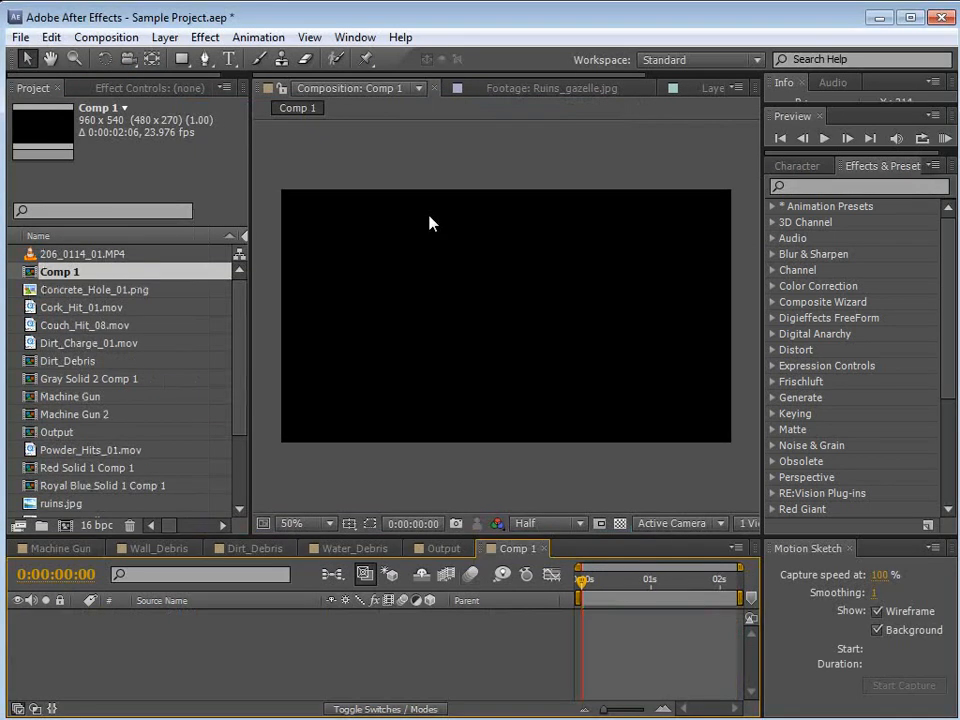
# Add ruins.jpg to the Comp 1 timeline and fit the layer to the composition width.
pyautogui.moveTo(239, 328); pyautogui.dragTo(234, 404)
pyautogui.moveTo(42, 400); pyautogui.dragTo(640, 625)
pyautogui.click(493, 305)
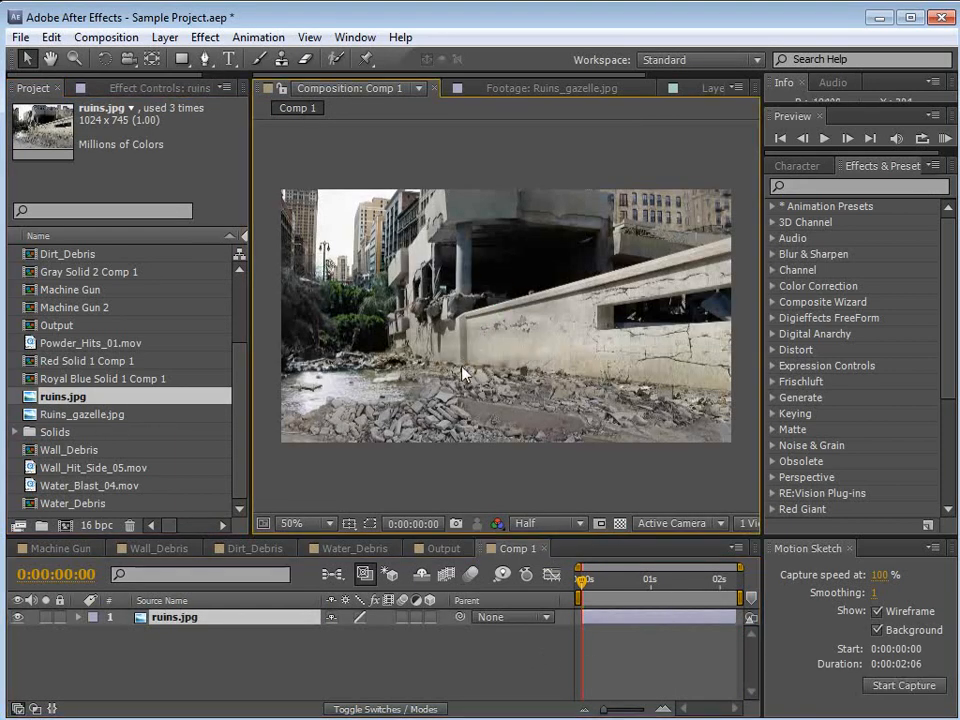
pyautogui.rightClick(428, 275)
pyautogui.moveTo(470, 370)
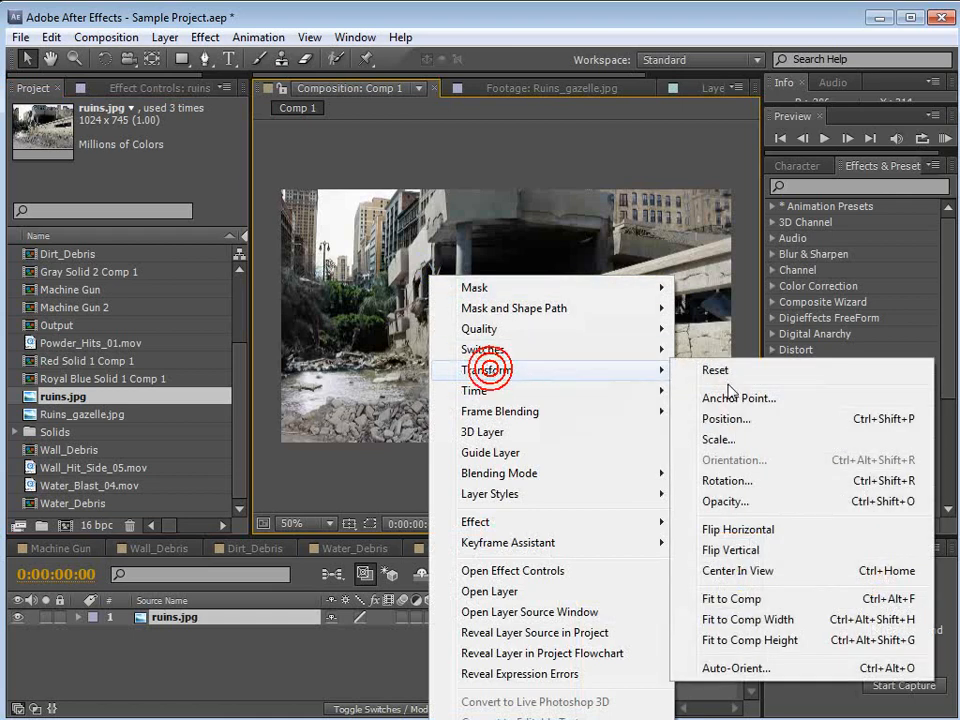
pyautogui.click(747, 622)
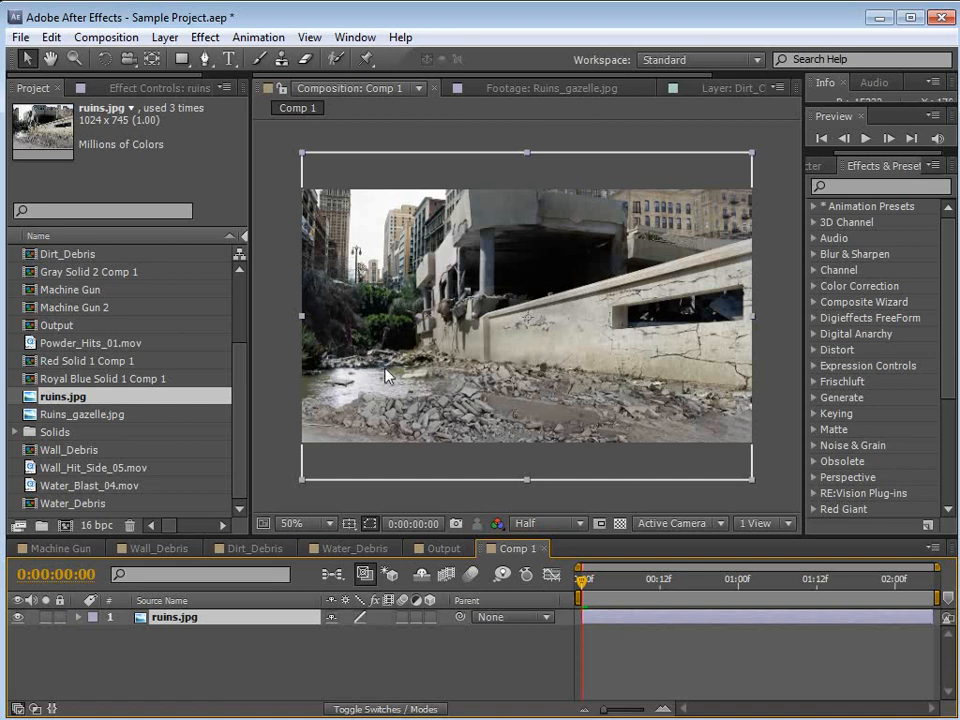
# Add a composition-sized solid named Particular above ruins.jpg and apply the Trapcode Particular effect to it.
pyautogui.click(164, 37)
pyautogui.moveTo(176, 58)
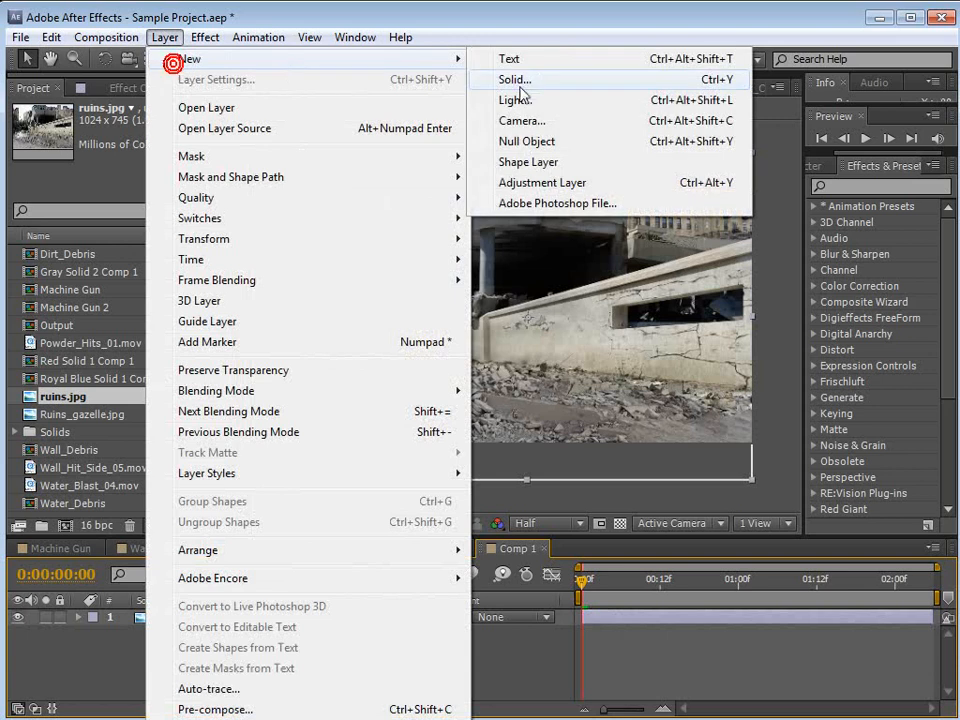
pyautogui.click(519, 92)
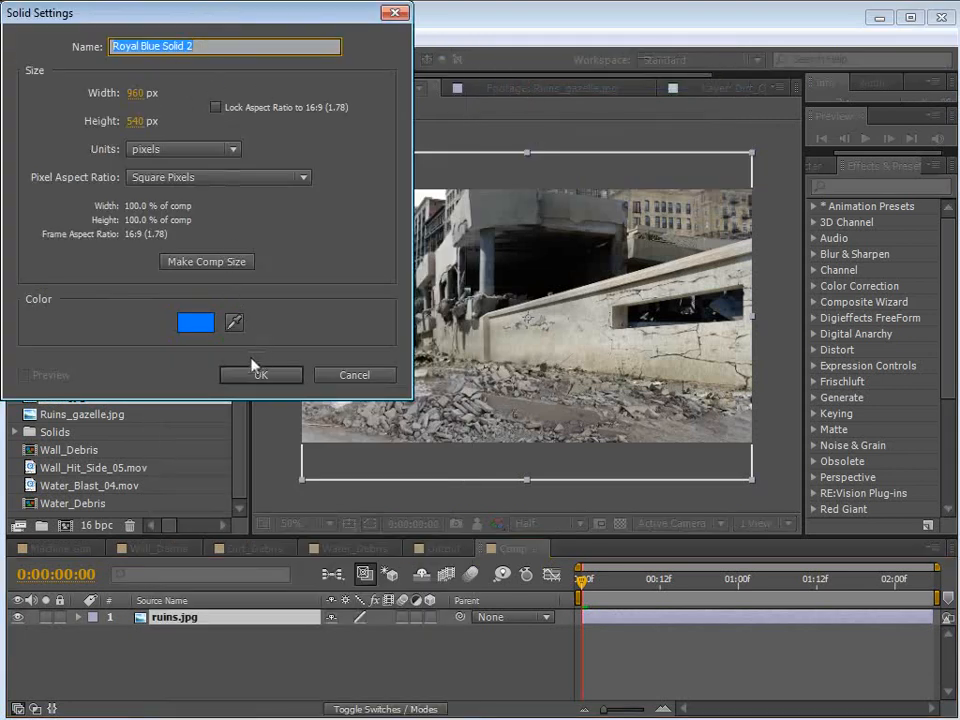
pyautogui.write('Particular')
pyautogui.press('Return')
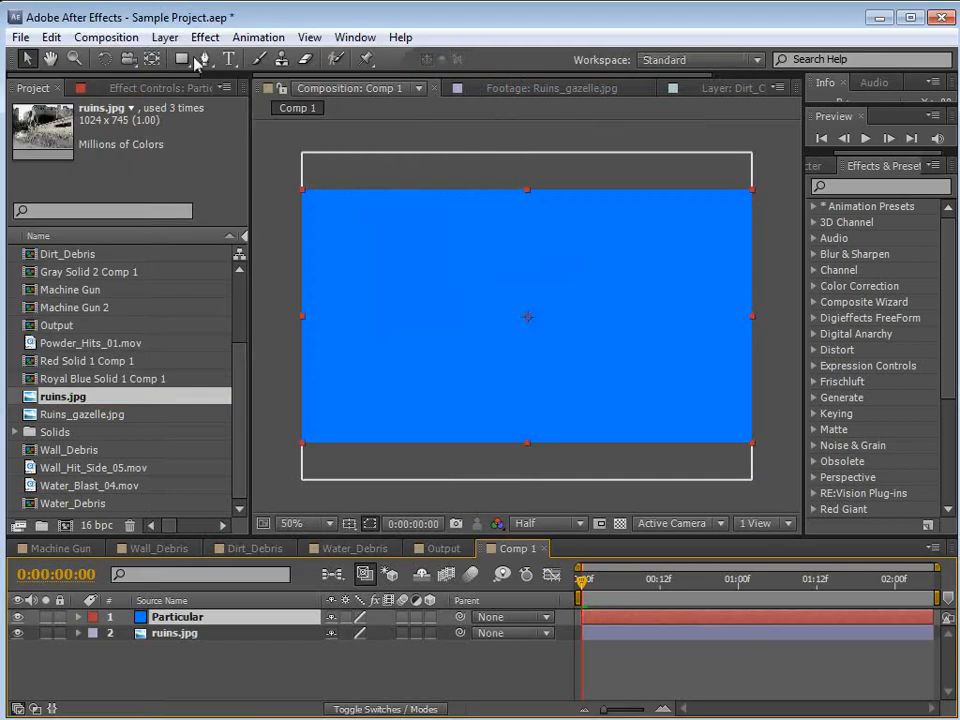
pyautogui.click(206, 38)
pyautogui.click(296, 686)
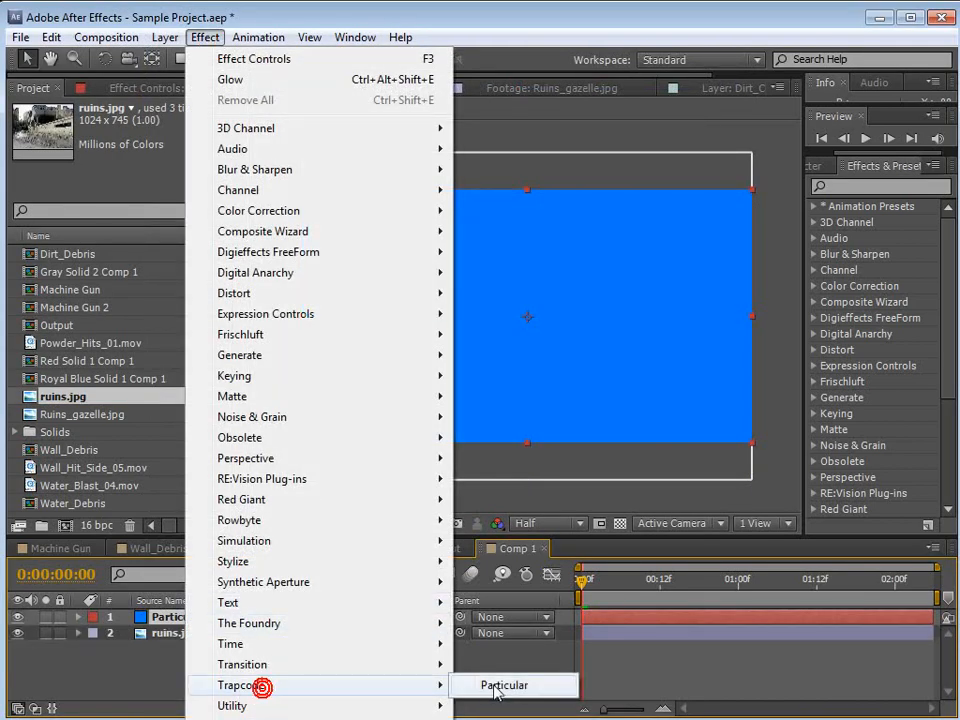
pyautogui.click(505, 686)
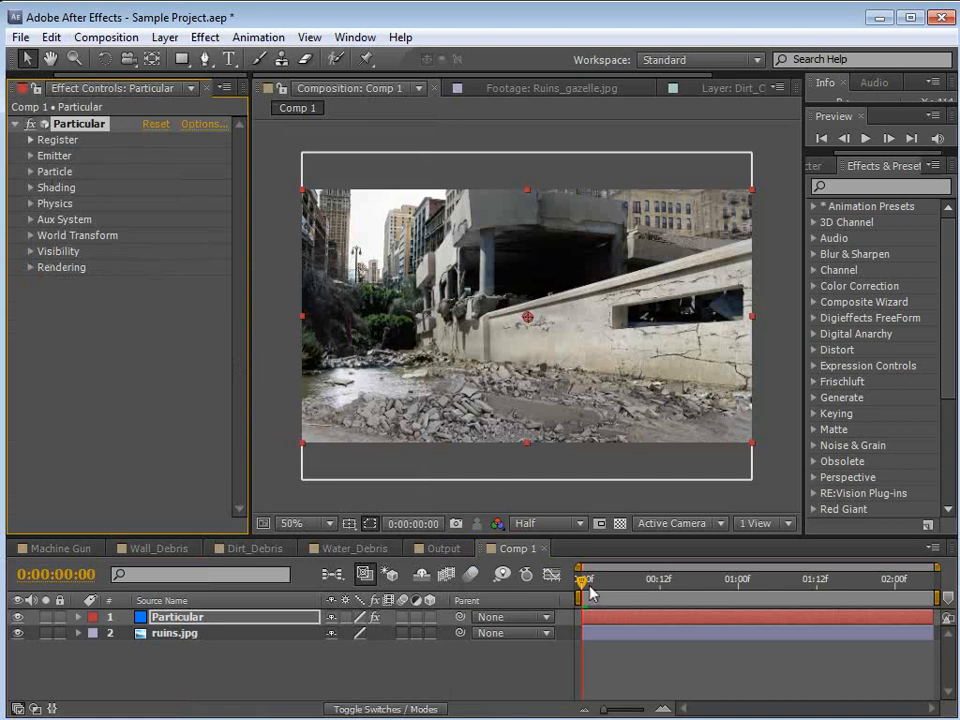
# Add a null object to Comp 1 and rename it Gun.
pyautogui.click(163, 37)
pyautogui.moveTo(172, 58)
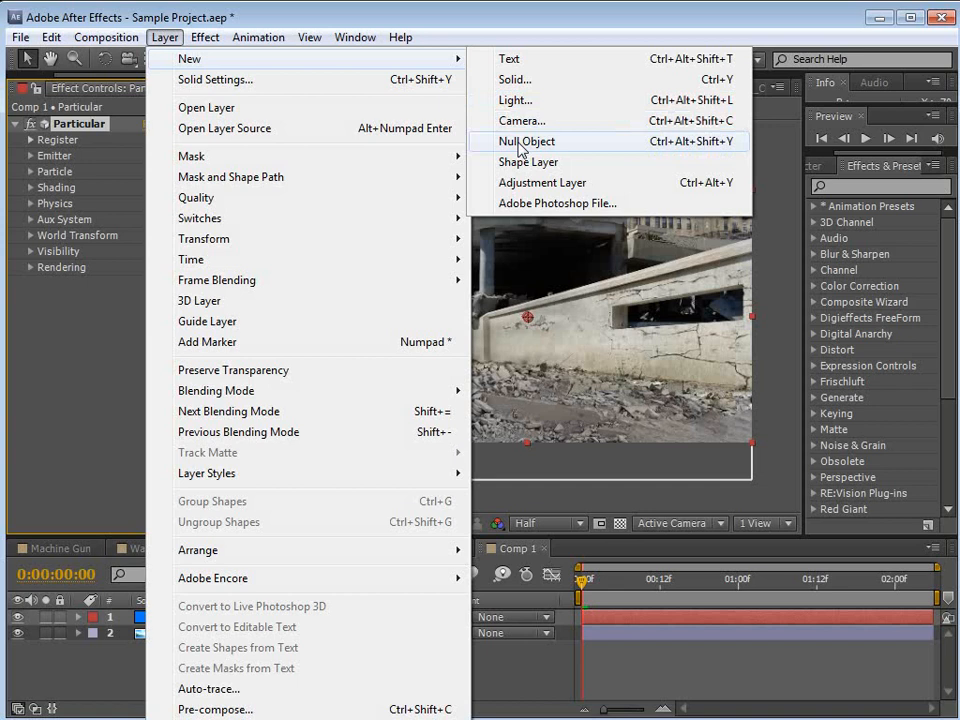
pyautogui.click(519, 142)
pyautogui.click(166, 619)
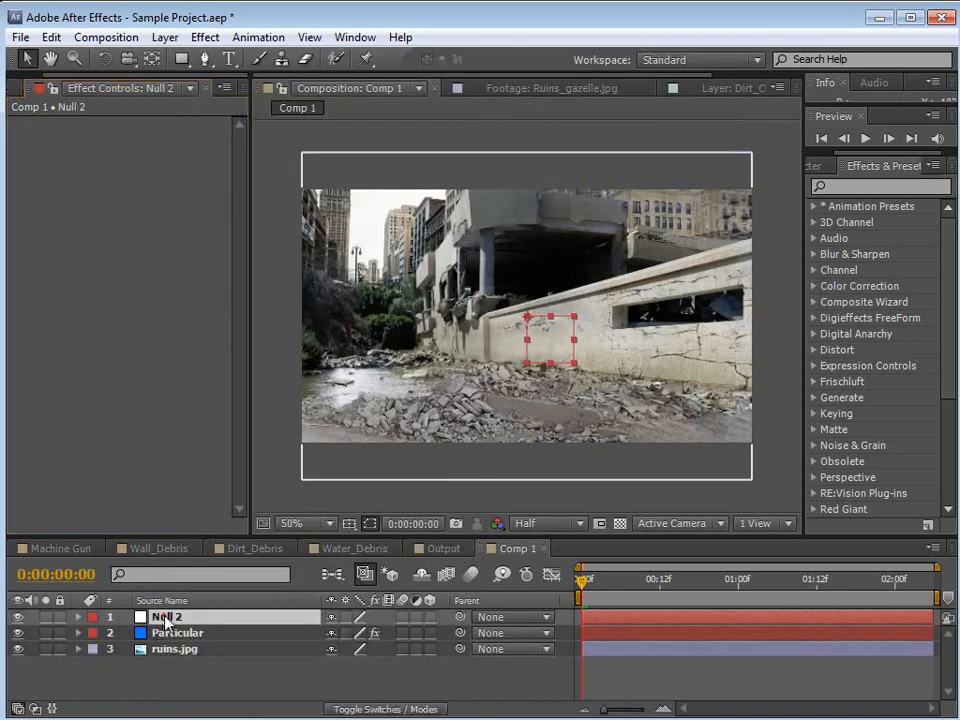
pyautogui.press('Return')
pyautogui.write('Gun')
pyautogui.press('Return')
# Link the Particular effect's emitter Position XY to the Gun layer's Position with an expression.
pyautogui.click(189, 635)
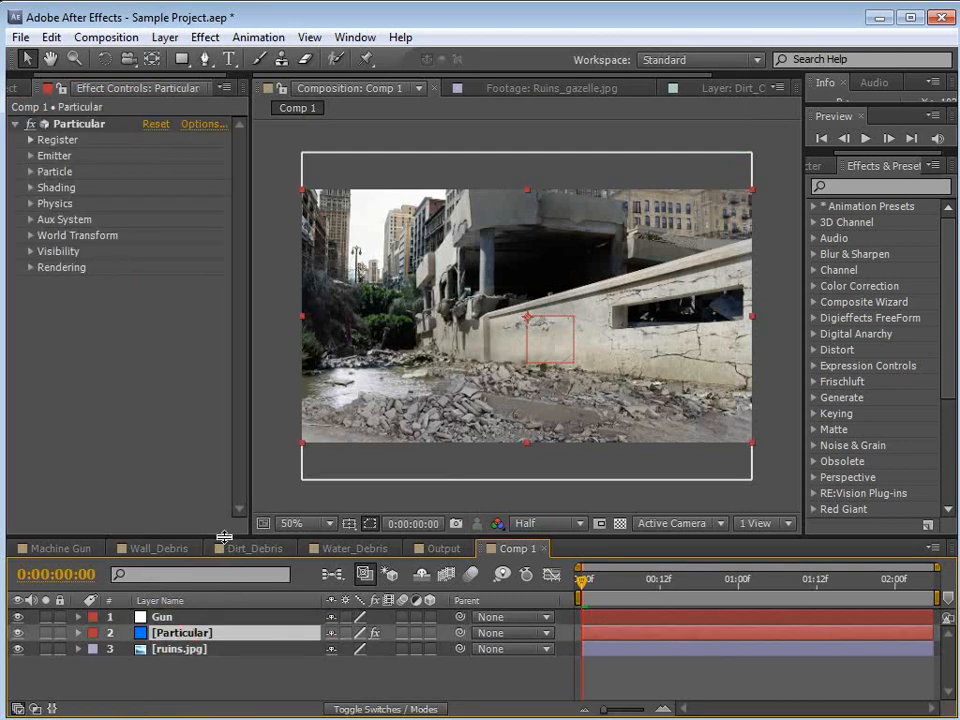
pyautogui.moveTo(221, 537); pyautogui.dragTo(193, 392)
pyautogui.click(32, 156)
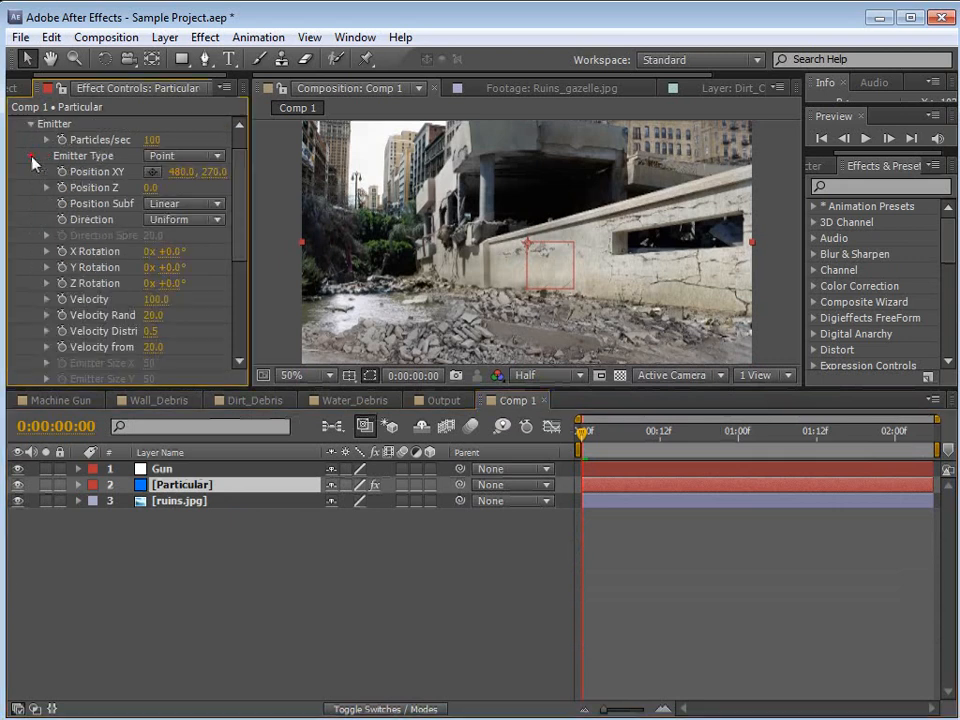
pyautogui.click(165, 470)
pyautogui.press('p')
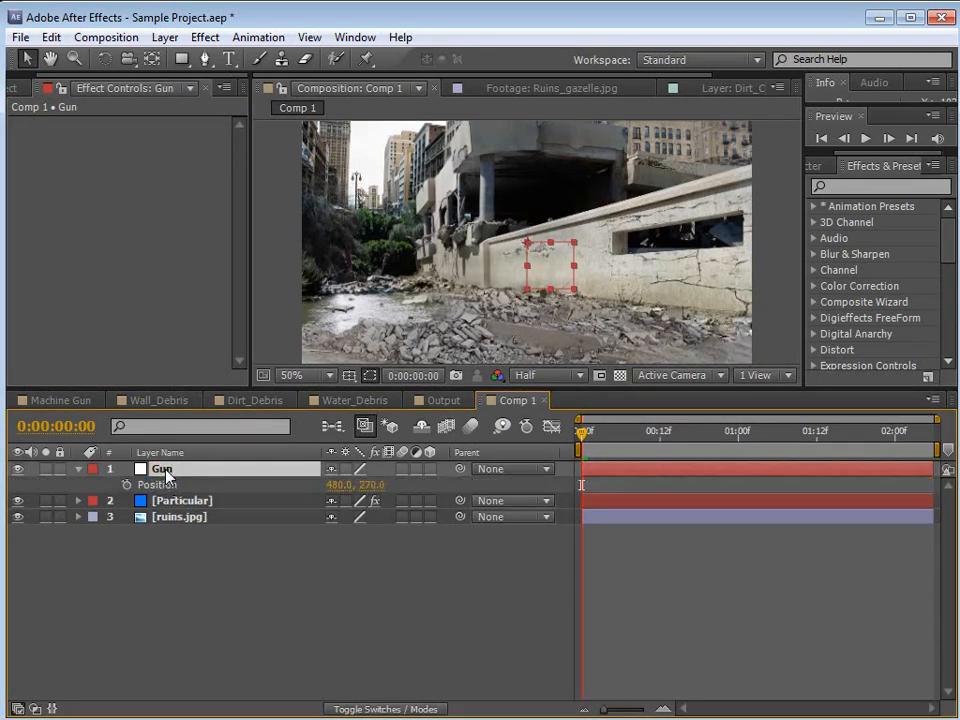
pyautogui.moveTo(188, 389); pyautogui.dragTo(186, 416)
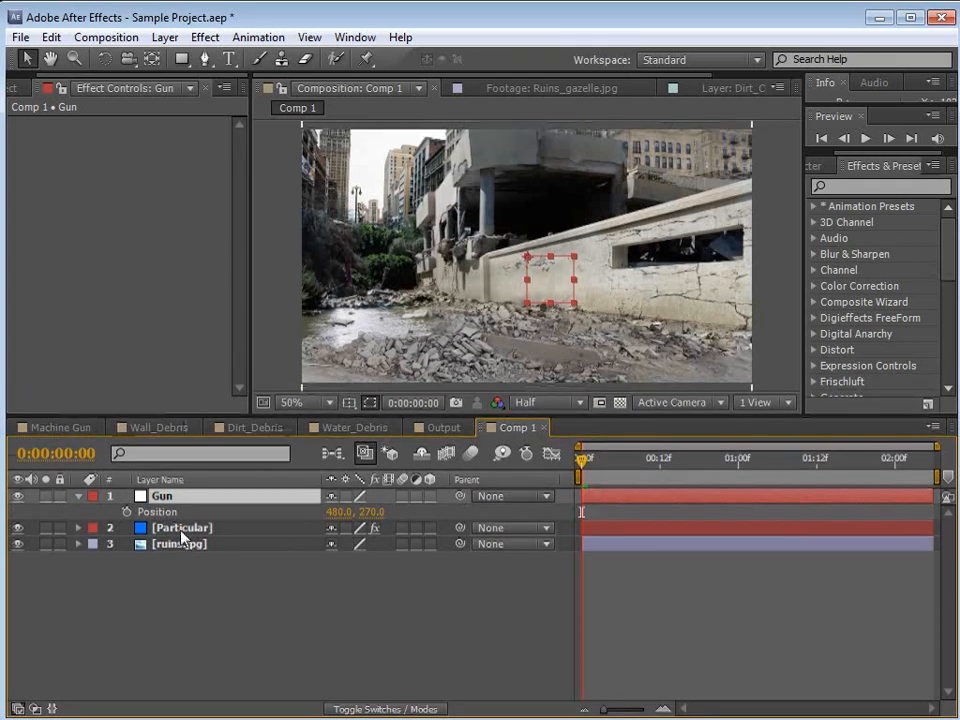
pyautogui.click(180, 528)
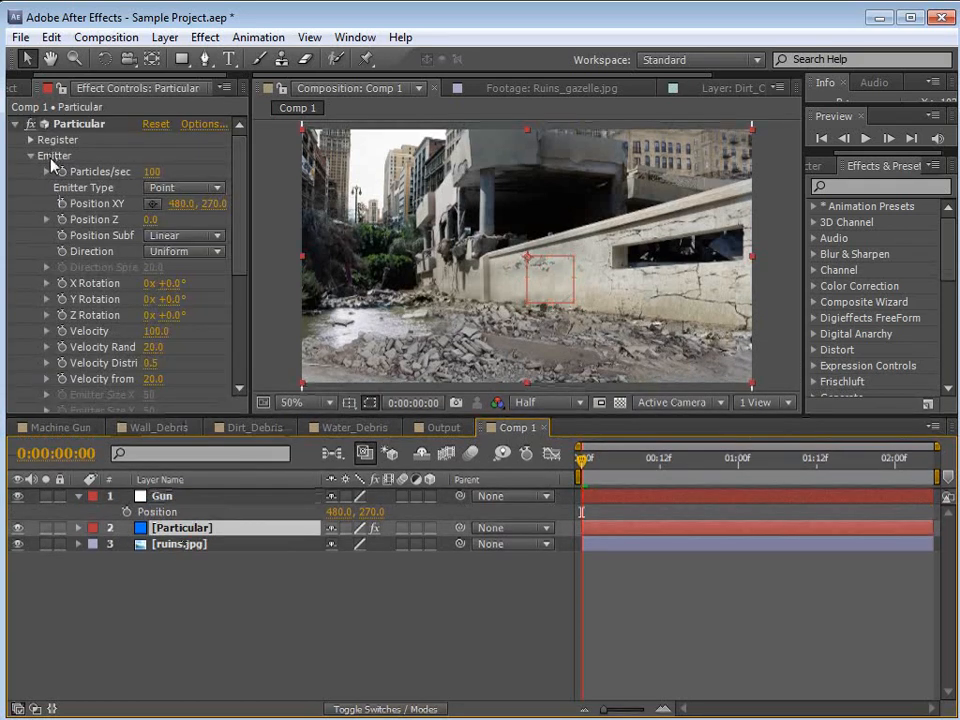
pyautogui.keyDown('alt'); pyautogui.click(62, 203); pyautogui.keyUp('alt')
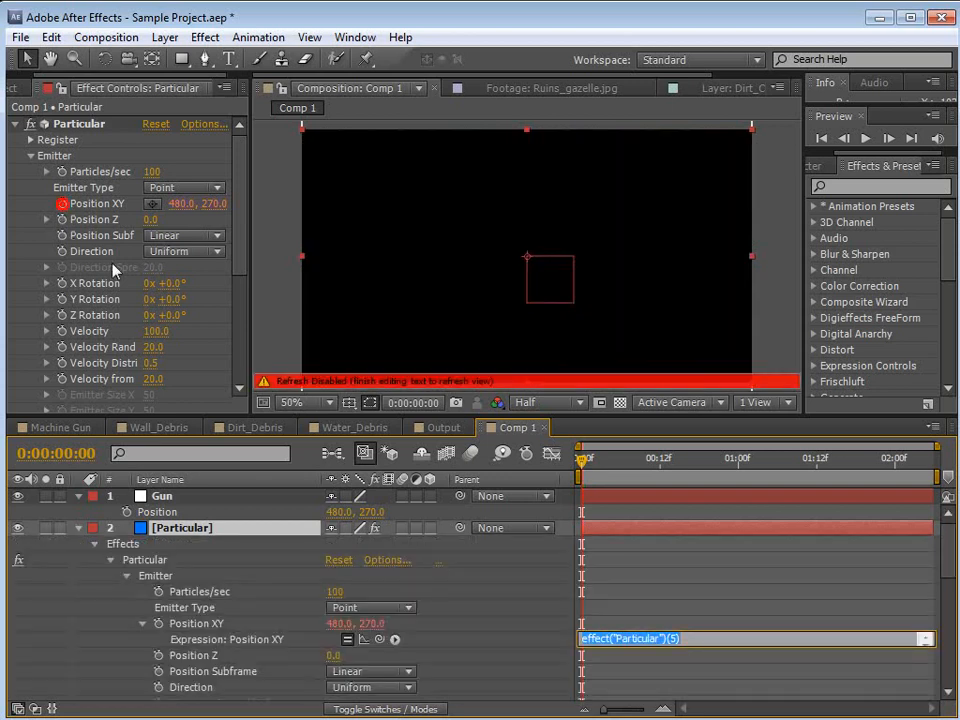
pyautogui.moveTo(380, 644); pyautogui.dragTo(168, 512)
pyautogui.click(612, 594)
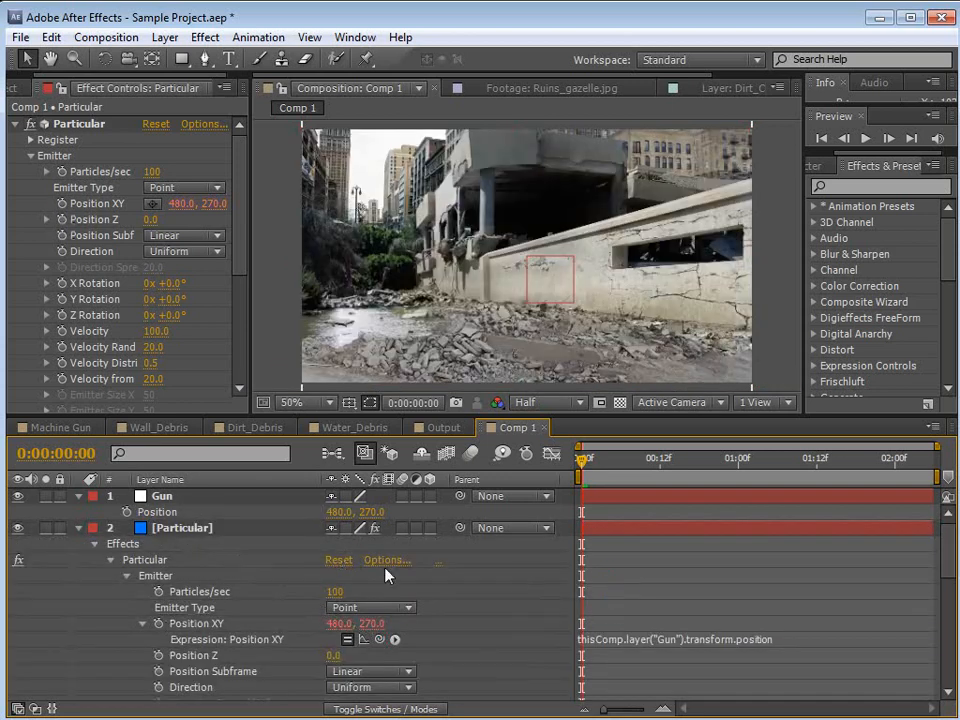
# Try moving the Gun null to the base of the wall and animating its Position along the wall with keyframes.
pyautogui.click(162, 496)
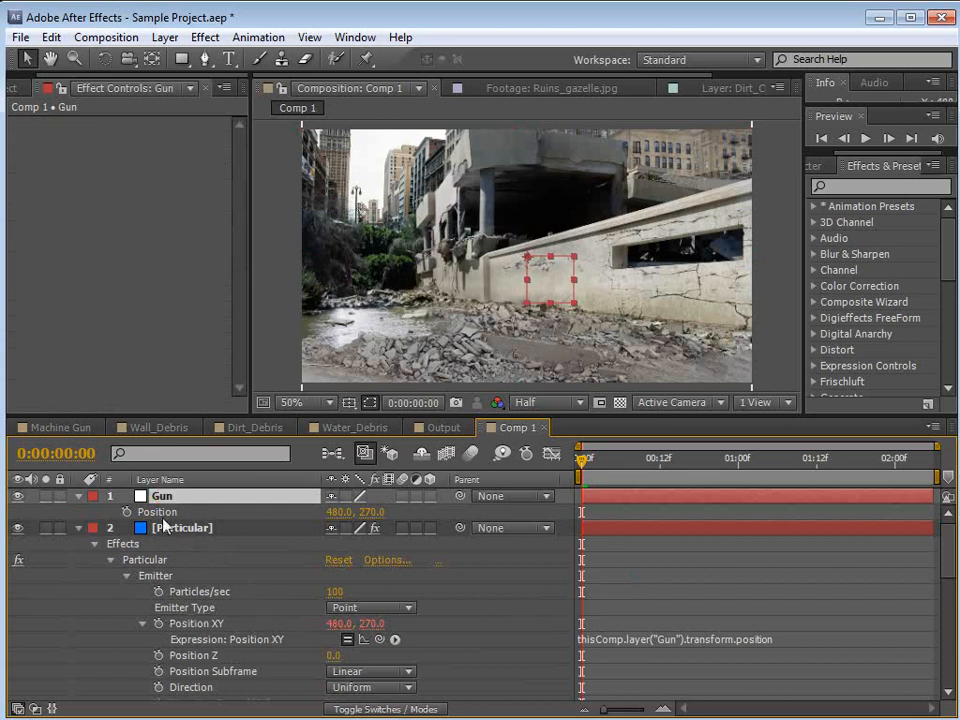
pyautogui.moveTo(530, 283); pyautogui.dragTo(467, 305)
pyautogui.click(127, 511)
pyautogui.moveTo(604, 463); pyautogui.dragTo(647, 463)
pyautogui.moveTo(495, 303); pyautogui.dragTo(643, 310)
pyautogui.moveTo(665, 462); pyautogui.dragTo(712, 462)
pyautogui.moveTo(660, 325); pyautogui.dragTo(604, 241)
# Remove the trial Position animation from the Gun layer.
pyautogui.moveTo(712, 462); pyautogui.dragTo(598, 529)
pyautogui.press('Delete')
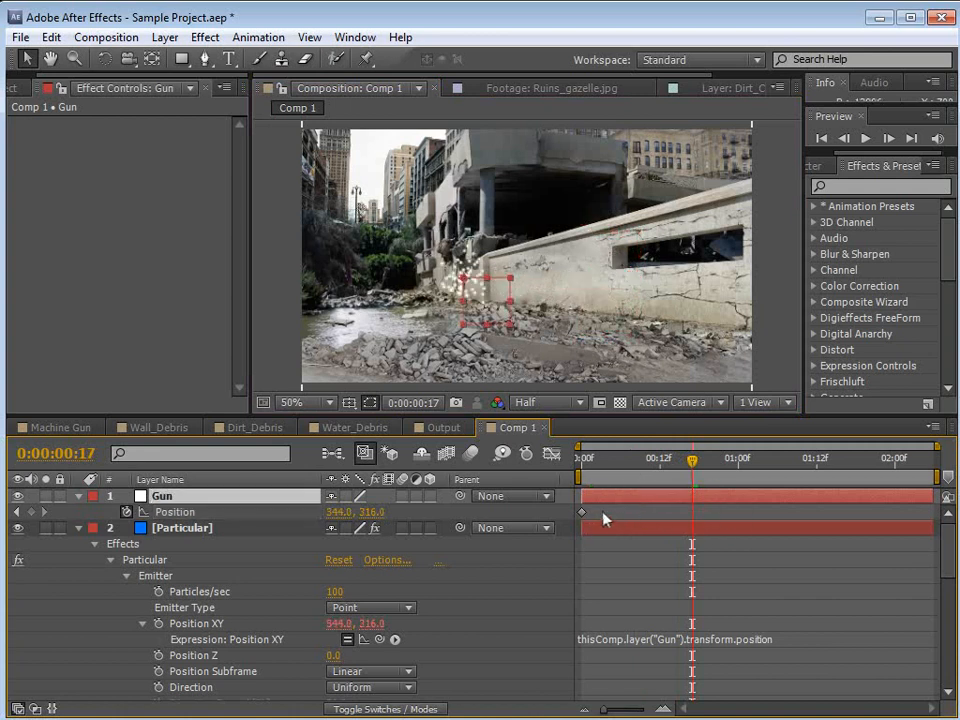
pyautogui.click(604, 514)
# Set Velocity, Velocity Random, Velocity Distribution and Velocity from Motion of the Particular emitter to 0.
pyautogui.click(604, 529)
pyautogui.press('Home')
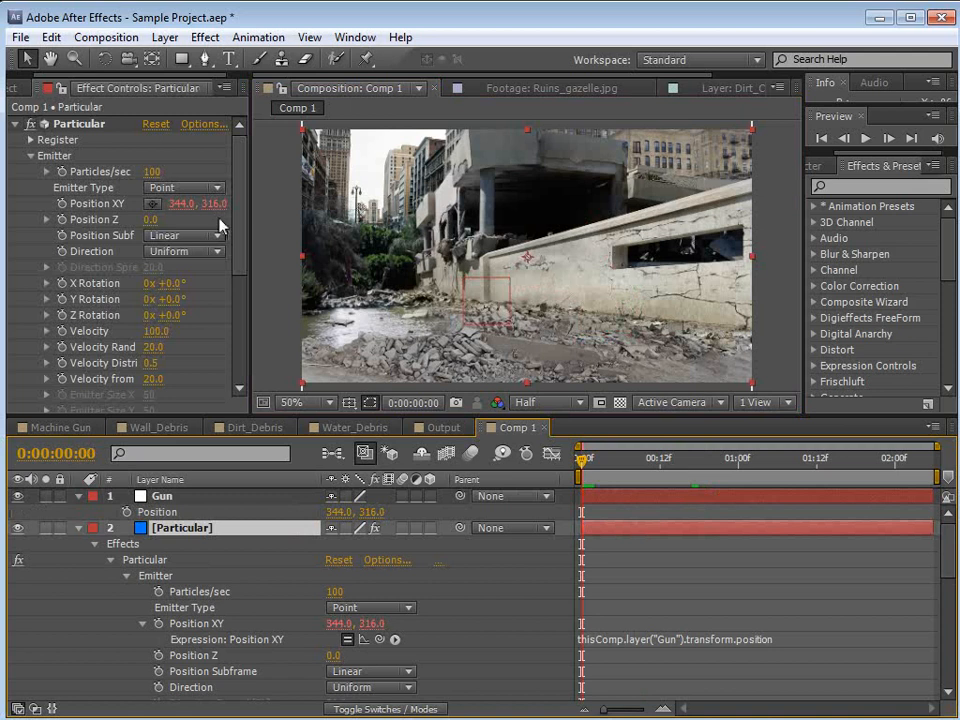
pyautogui.moveTo(251, 238); pyautogui.dragTo(316, 266)
pyautogui.click(181, 332)
pyautogui.write('0')
pyautogui.press('Tab')
pyautogui.write('0')
pyautogui.press('Tab')
pyautogui.write('0')
pyautogui.press('Tab')
pyautogui.write('0')
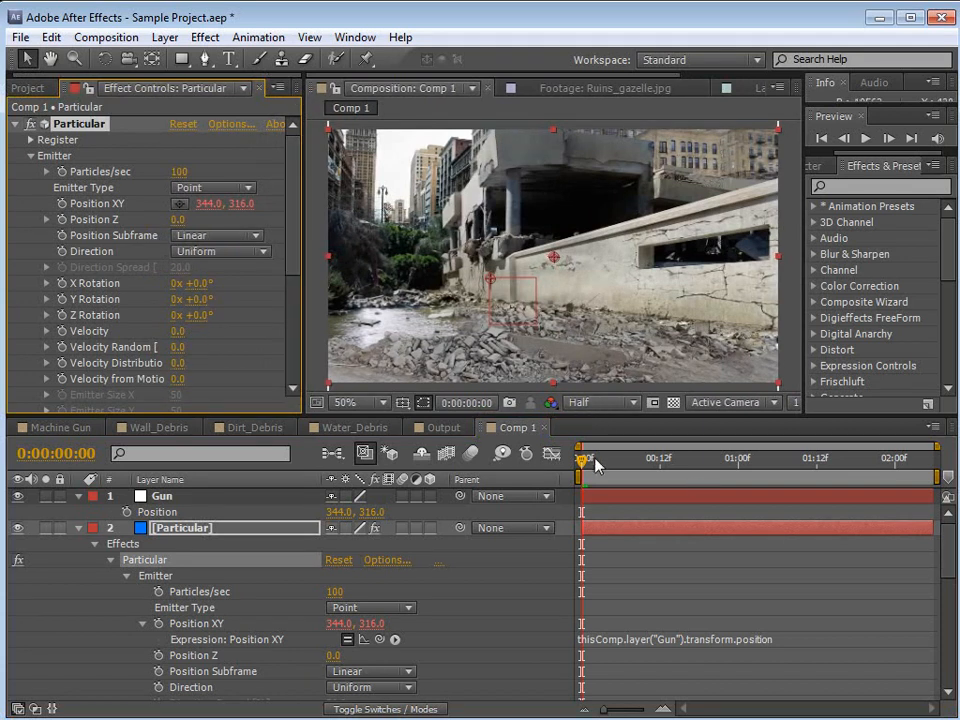
# Keyframe the Gun layer's Position from frame 4 on the wall to about 734, 372 at frame 17.
pyautogui.moveTo(596, 463); pyautogui.dragTo(621, 463)
pyautogui.click(613, 501)
pyautogui.moveTo(510, 303); pyautogui.dragTo(572, 304)
pyautogui.moveTo(629, 472); pyautogui.dragTo(692, 463)
pyautogui.click(127, 511)
pyautogui.moveTo(585, 303); pyautogui.dragTo(700, 328)
pyautogui.press('.')
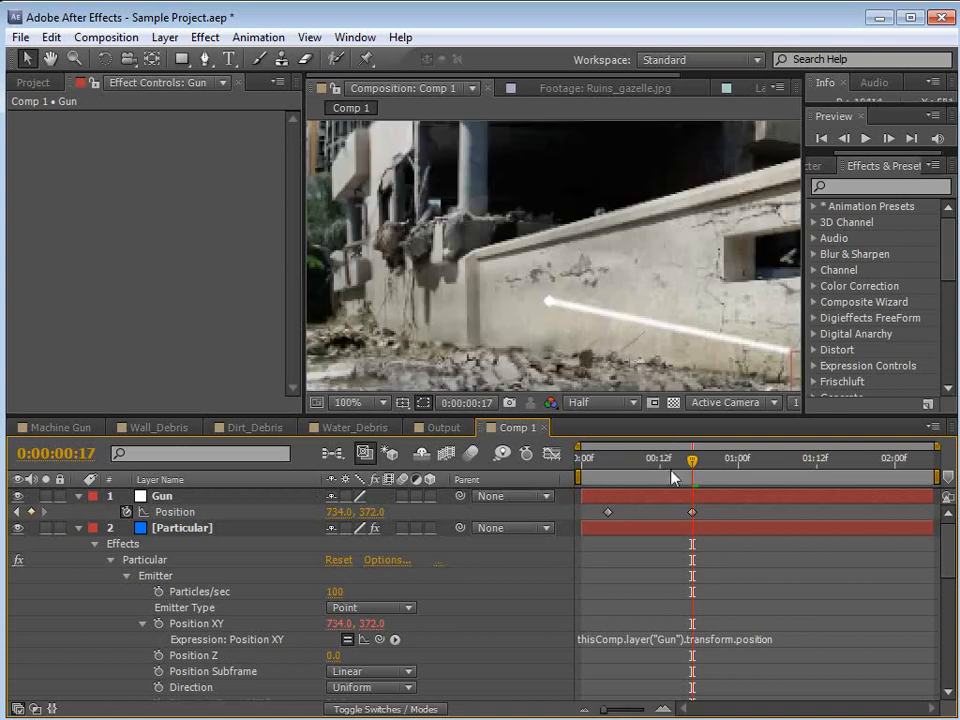
# Set the Particular emitter's Particles/sec to 5, then raise it to 35.
pyautogui.click(618, 530)
pyautogui.click(186, 172)
pyautogui.write('5')
pyautogui.press('Return')
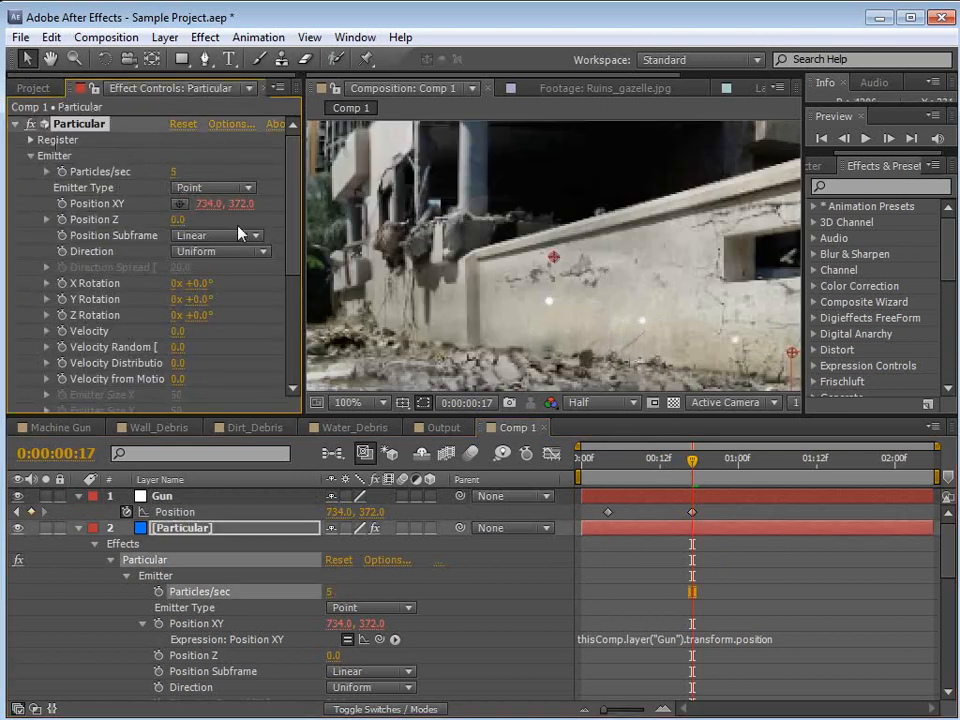
pyautogui.moveTo(172, 184); pyautogui.dragTo(174, 172)
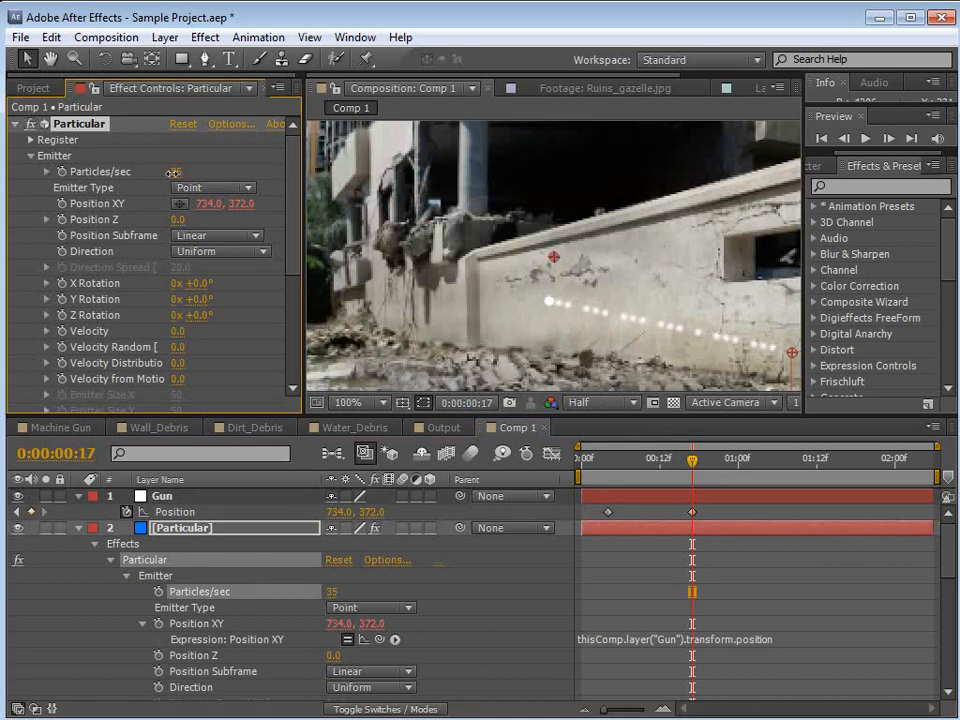
# Scrub Comp 1 between frames 10 and 17 to examine the particle trail left along the wall.
pyautogui.moveTo(692, 476); pyautogui.dragTo(660, 474)
pyautogui.scroll(-2, 476, 270)
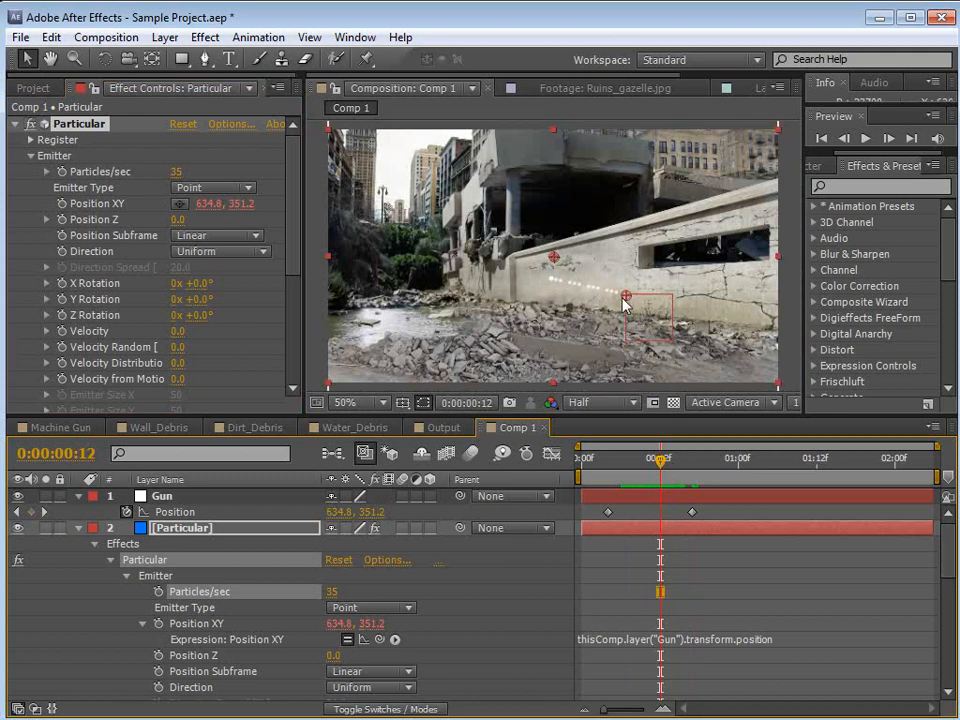
pyautogui.moveTo(651, 466)
pyautogui.mouseDown()
pyautogui.moveTo(612, 457)
pyautogui.moveTo(647, 464)
pyautogui.mouseUp()
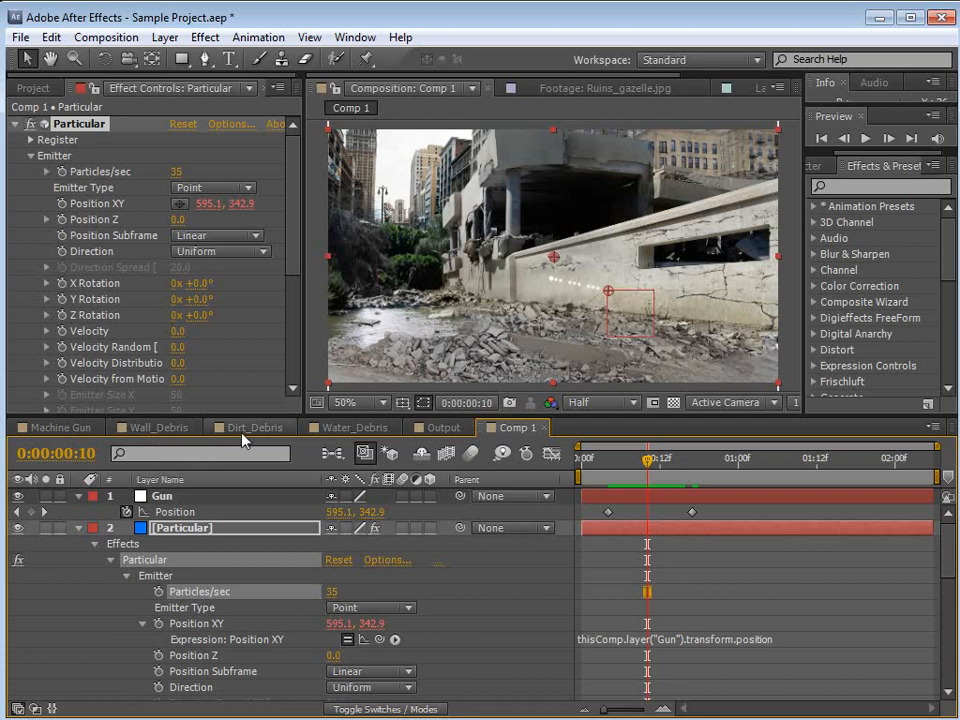
# Look through the Wall_Debris, Dirt_Debris and Water_Debris compositions, scrubbing their debris footage.
pyautogui.click(160, 428)
pyautogui.moveTo(612, 464); pyautogui.dragTo(728, 466)
pyautogui.click(250, 428)
pyautogui.click(677, 602)
pyautogui.click(355, 428)
pyautogui.moveTo(612, 464); pyautogui.dragTo(784, 466)
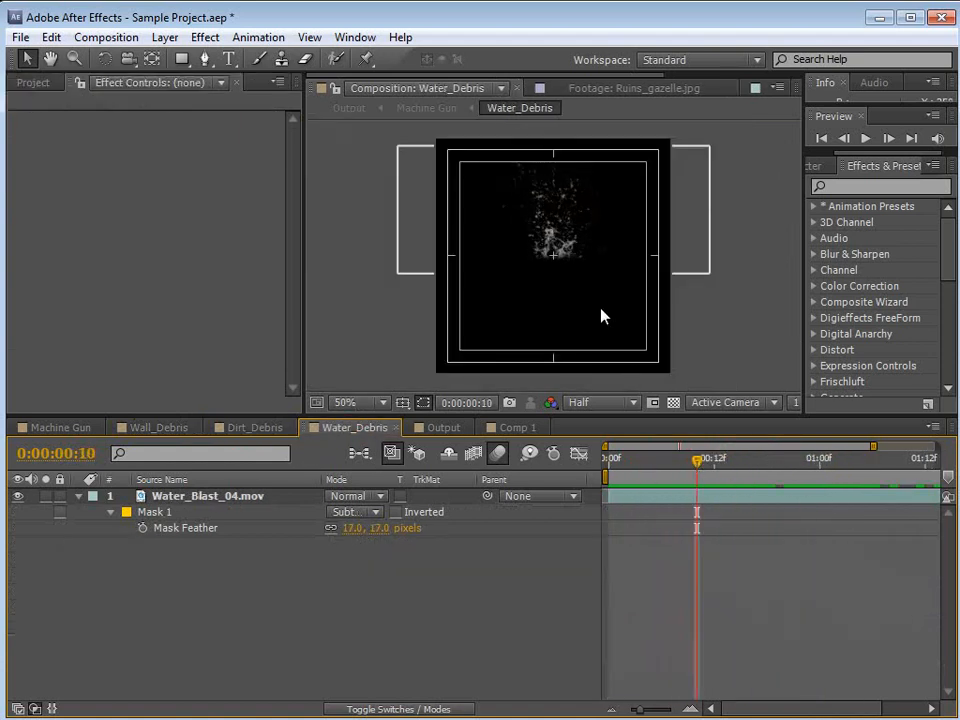
# Examine the water blast in Water_Debris at 100% magnification and Full resolution while scrubbing.
pyautogui.press('.')
pyautogui.click(600, 402)
pyautogui.click(603, 451)
pyautogui.press('space')
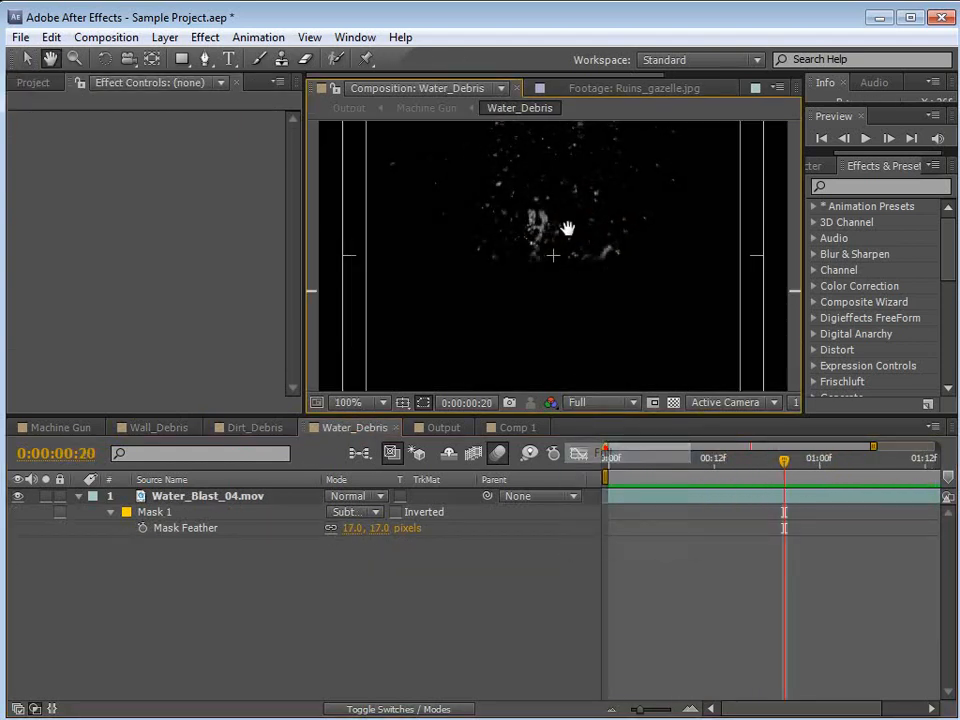
pyautogui.moveTo(568, 229); pyautogui.dragTo(553, 304)
pyautogui.moveTo(634, 468); pyautogui.dragTo(684, 471)
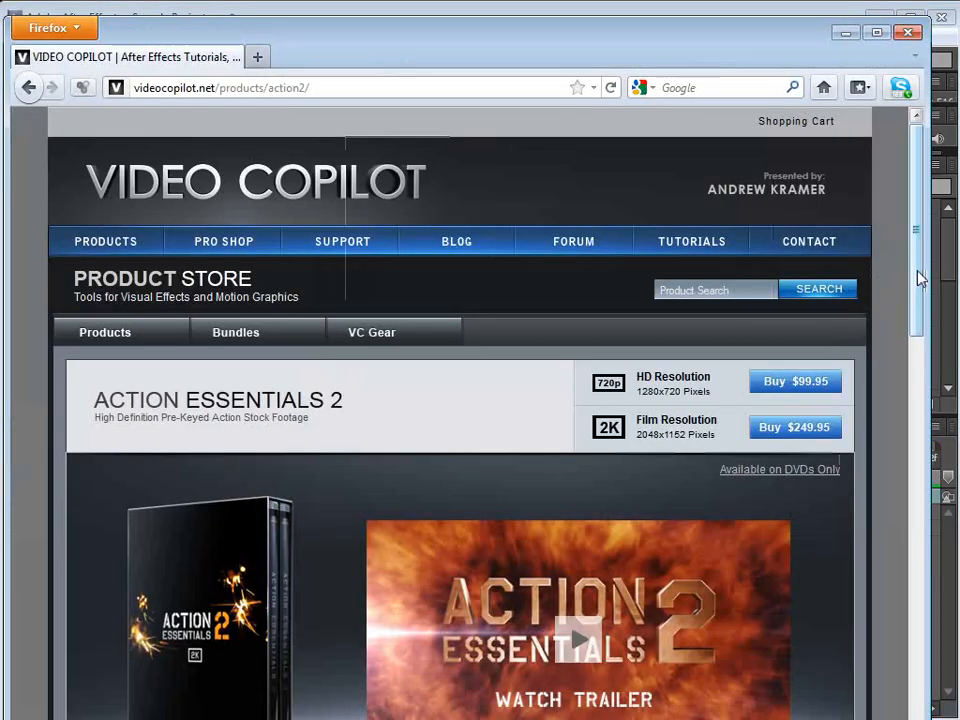
# Read through the product features of the Action Essentials 2 page on the Video Copilot website in Firefox.
pyautogui.scroll(-2, 920, 295)
pyautogui.moveTo(920, 295); pyautogui.dragTo(913, 405)
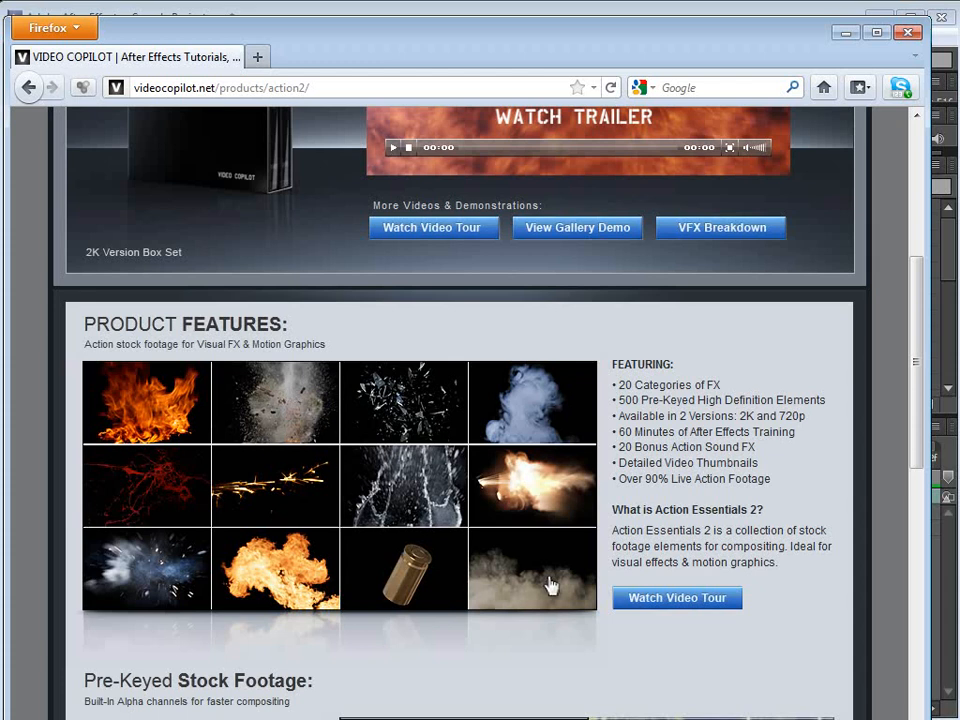
pyautogui.moveTo(664, 384); pyautogui.dragTo(658, 462)
pyautogui.click(675, 465)
pyautogui.moveTo(922, 457); pyautogui.dragTo(930, 330)
# Switch back to After Effects and examine the transparency of the Dirt_Debris footage over the checkerboard grid while scrubbing.
pyautogui.click(496, 5)
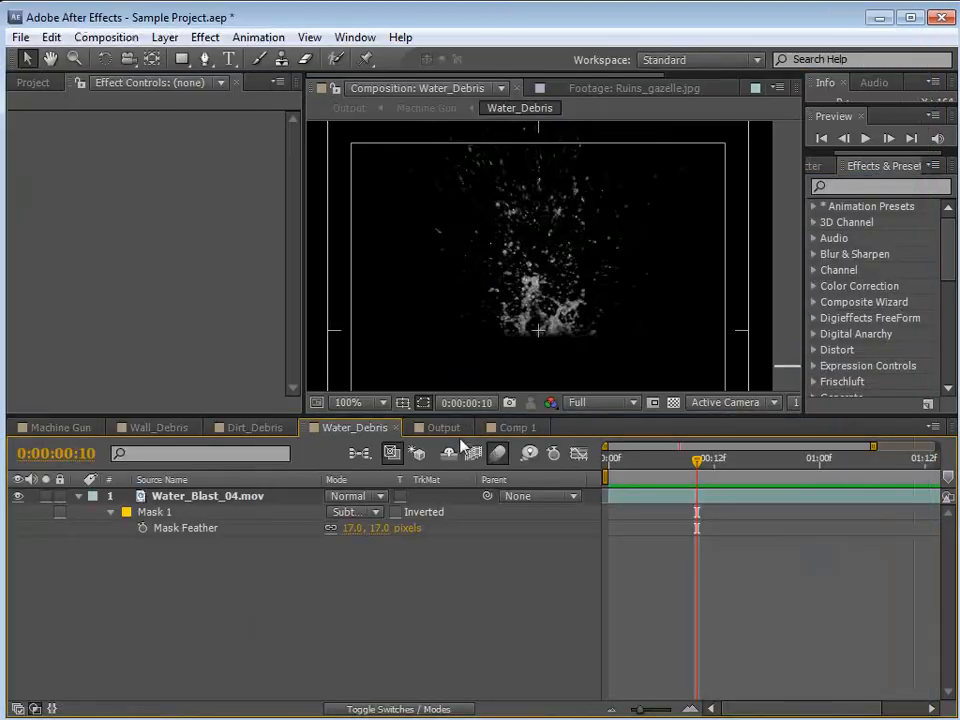
pyautogui.click(254, 427)
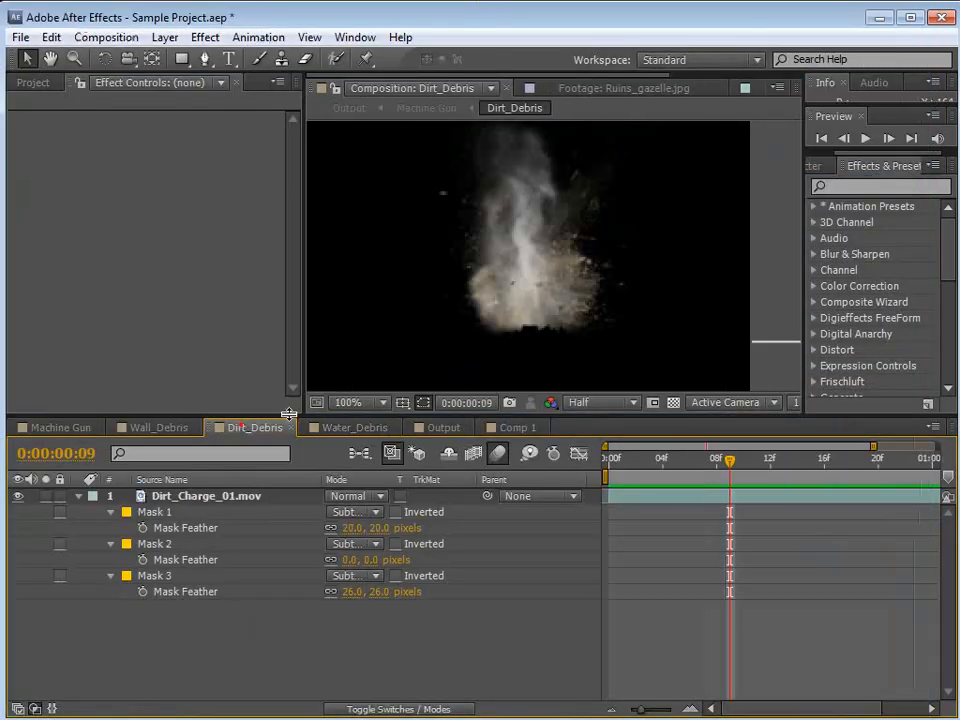
pyautogui.click(673, 402)
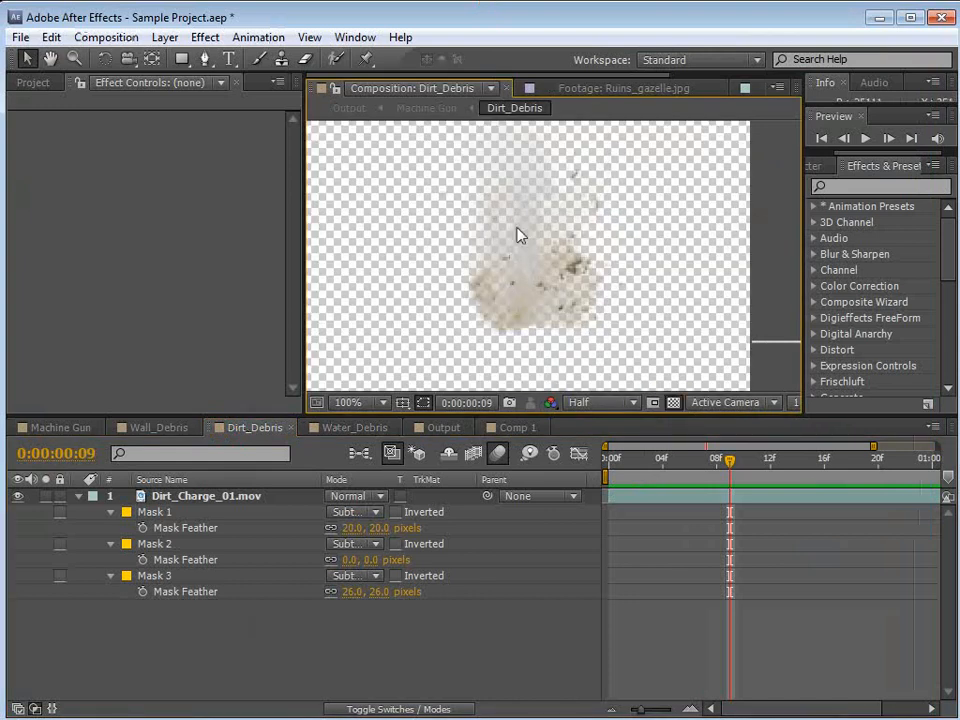
pyautogui.moveTo(700, 475); pyautogui.dragTo(662, 488)
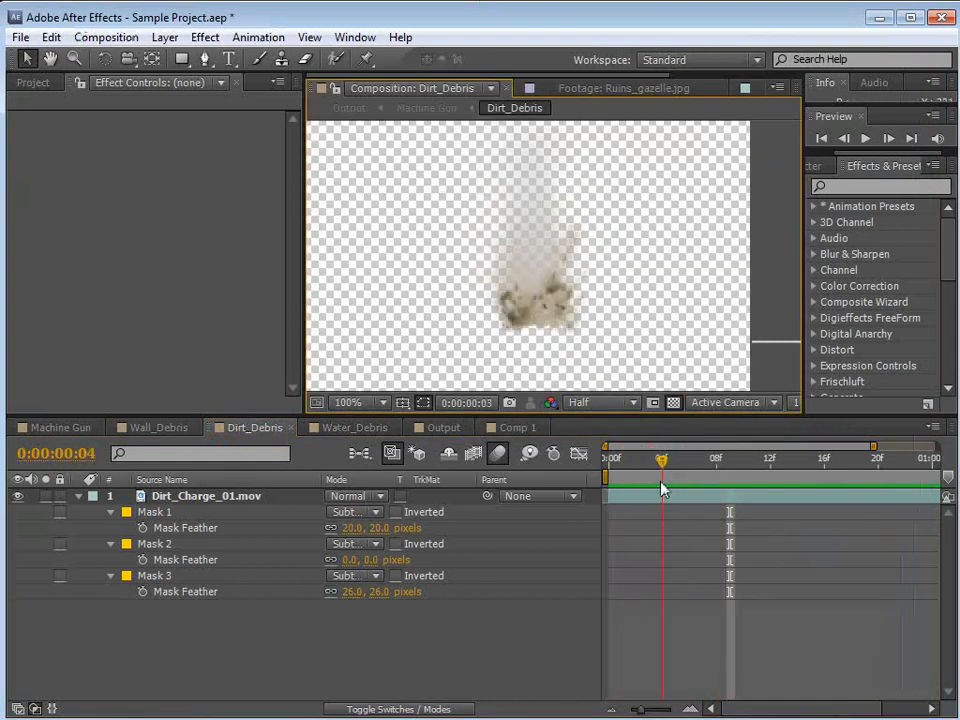
pyautogui.click(672, 402)
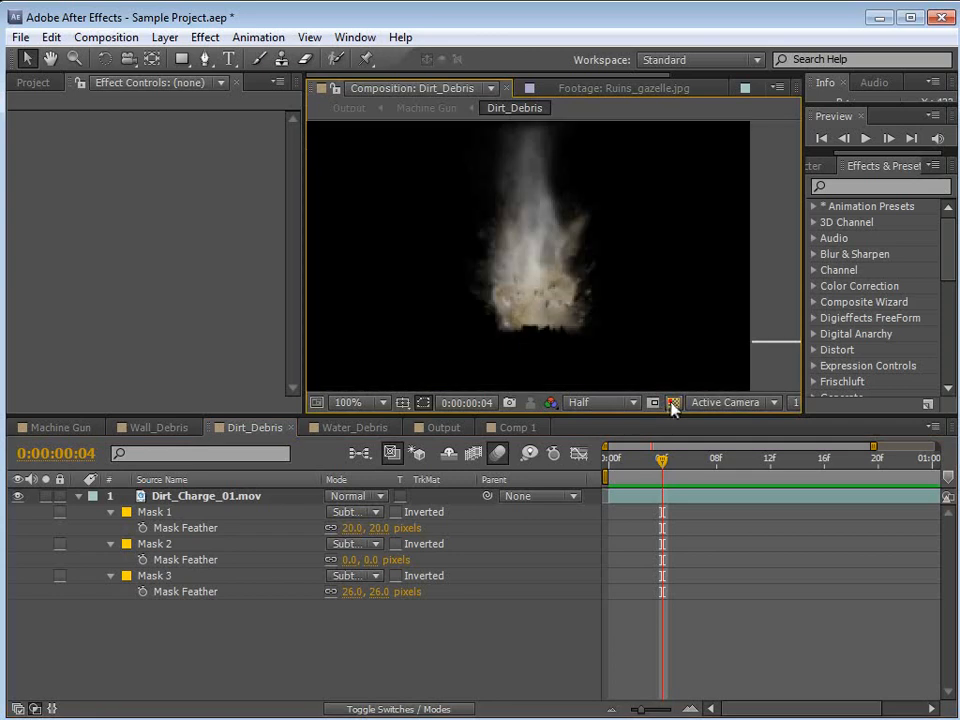
# In Comp 1, collapse the properties of all layers and hide the Gun and Particular layers.
pyautogui.hotkey('ctrl', '0')
pyautogui.click(60, 427)
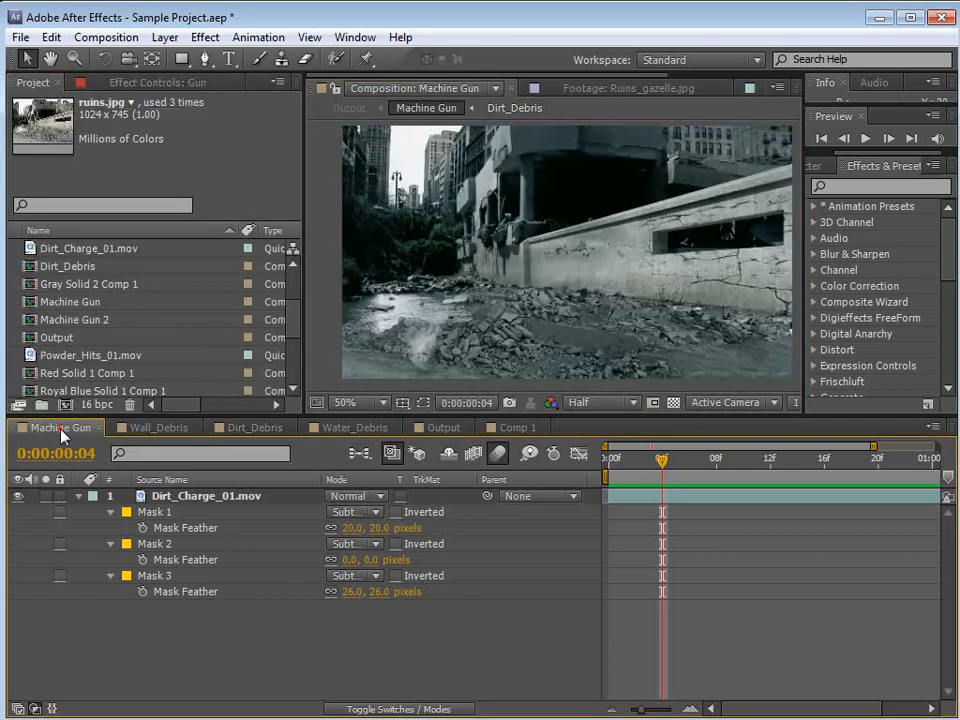
pyautogui.click(510, 427)
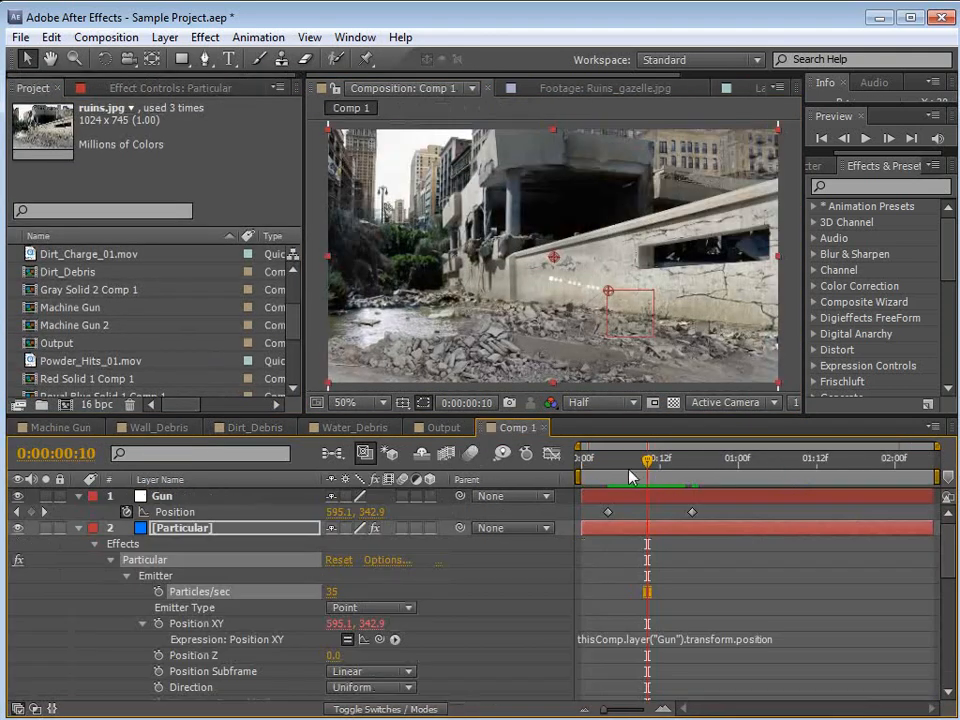
pyautogui.moveTo(634, 472); pyautogui.dragTo(624, 474)
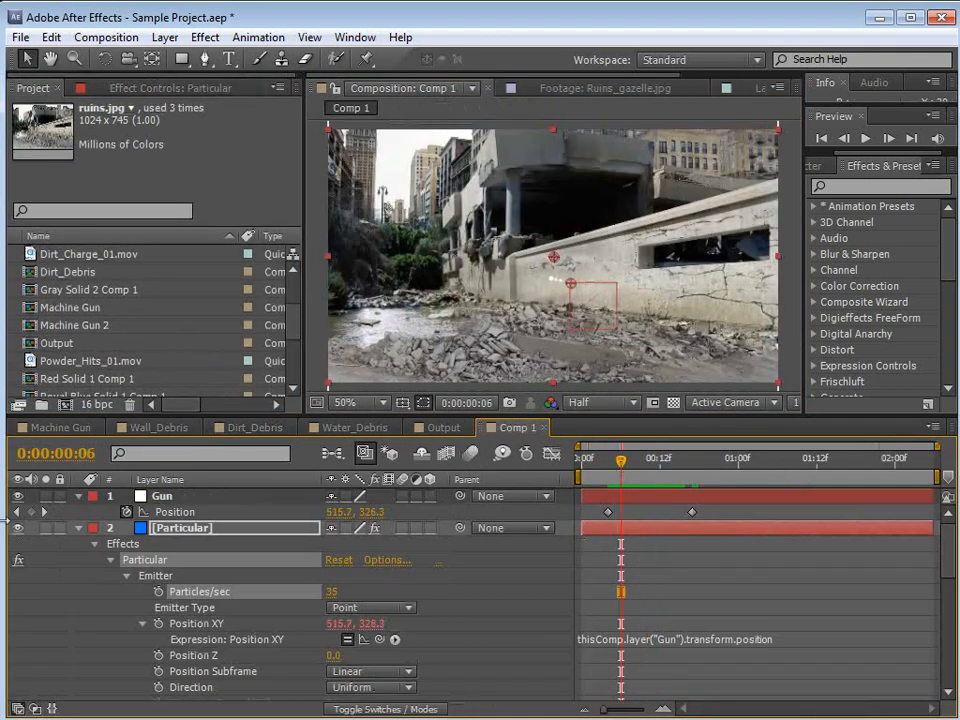
pyautogui.click(112, 531)
pyautogui.hotkey('ctrl', 'a')
pyautogui.click(77, 496)
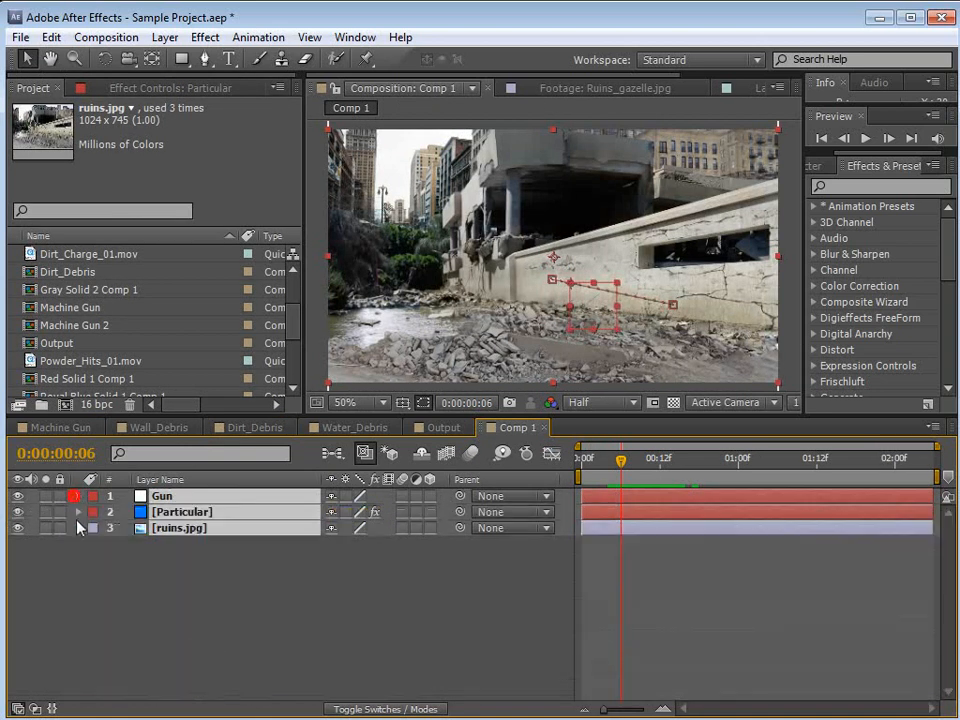
pyautogui.click(84, 546)
pyautogui.moveTo(17, 512); pyautogui.dragTo(17, 497)
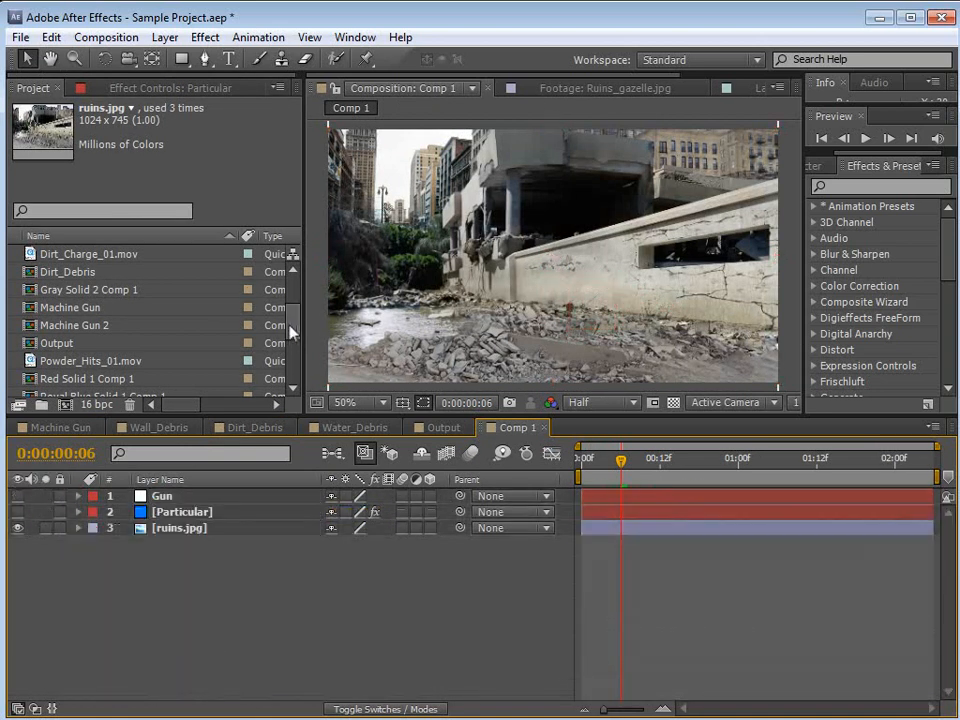
# Add Dirt_Charge_01.mov as Comp 1's top layer, scale it to 79%, place it at the wall's base and trim its start.
pyautogui.scroll(3, 293, 321)
pyautogui.moveTo(98, 290); pyautogui.dragTo(626, 501)
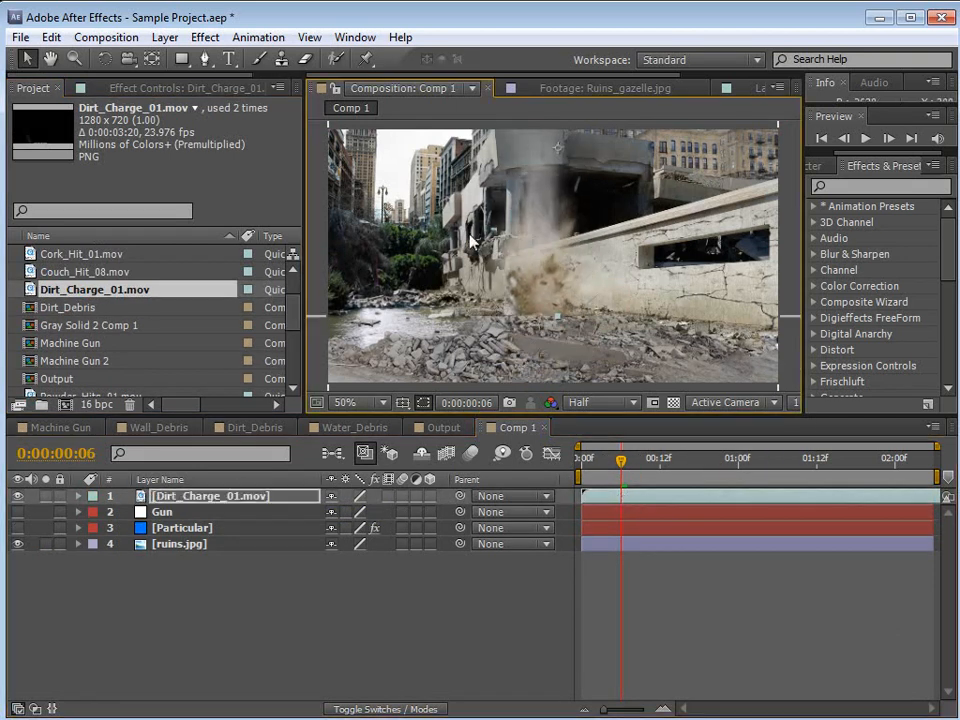
pyautogui.press('s')
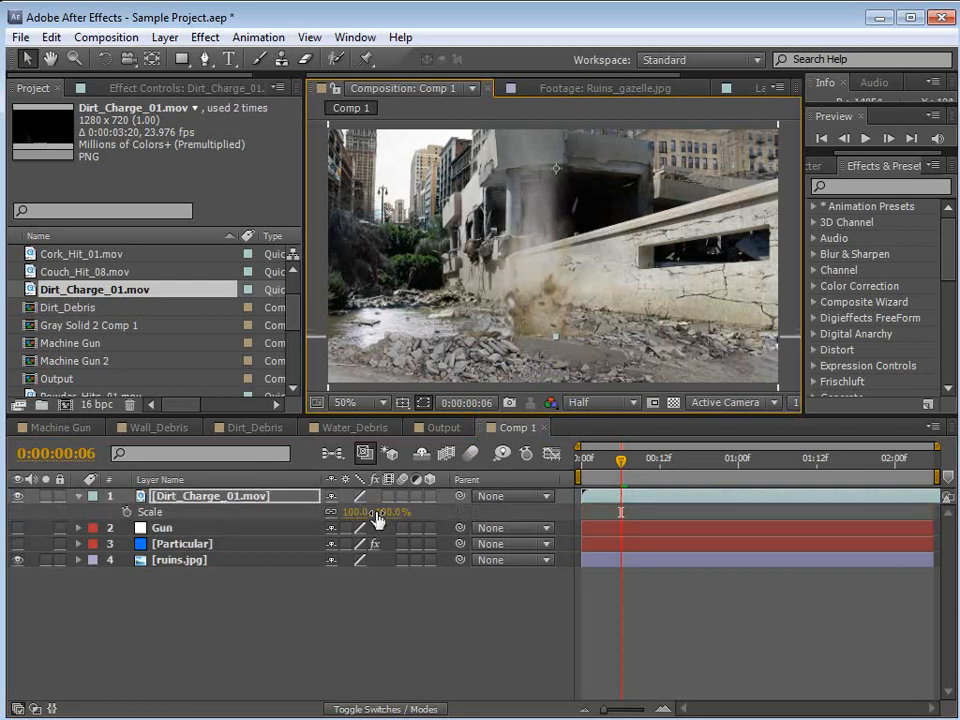
pyautogui.moveTo(393, 511); pyautogui.dragTo(368, 511)
pyautogui.moveTo(551, 257); pyautogui.dragTo(537, 294)
pyautogui.moveTo(619, 465); pyautogui.dragTo(605, 483)
# Duplicate the dirt charge one frame later, scale the copy to 69% and place it further along the wall.
pyautogui.click(57, 43)
pyautogui.click(89, 238)
pyautogui.moveTo(634, 503); pyautogui.dragTo(615, 481)
pyautogui.moveTo(527, 326); pyautogui.dragTo(565, 318)
pyautogui.press('s')
pyautogui.moveTo(385, 512); pyautogui.dragTo(368, 512)
pyautogui.moveTo(580, 269); pyautogui.dragTo(582, 292)
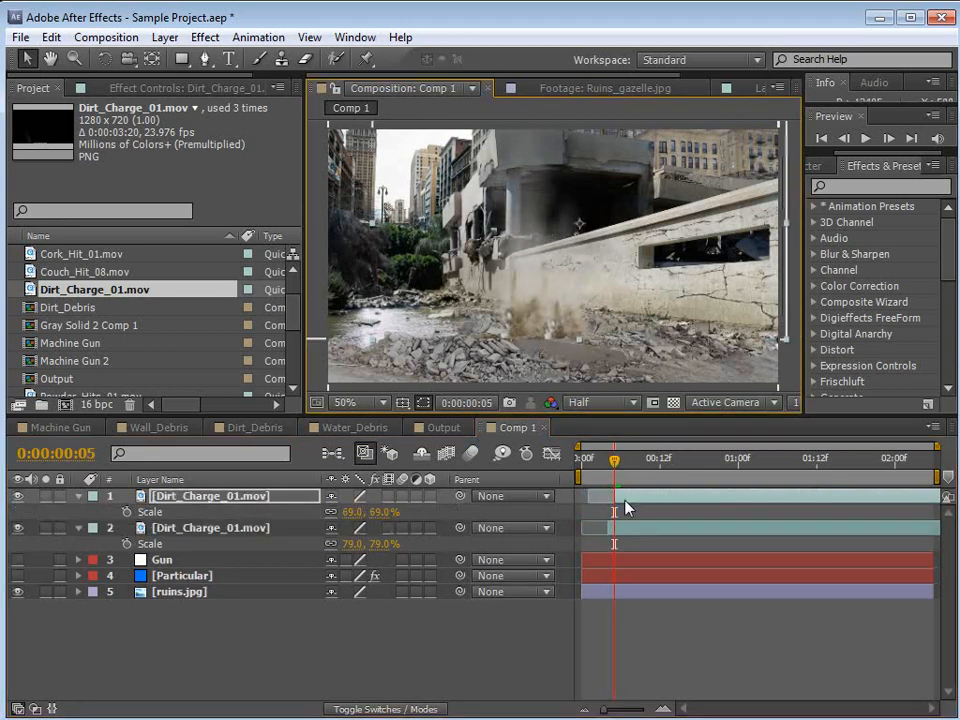
# Duplicate the 69% dirt charge two frames later, scale the new copy to 58% and place it further along the wall.
pyautogui.hotkey('ctrl', 'd')
pyautogui.moveTo(624, 502); pyautogui.dragTo(636, 497)
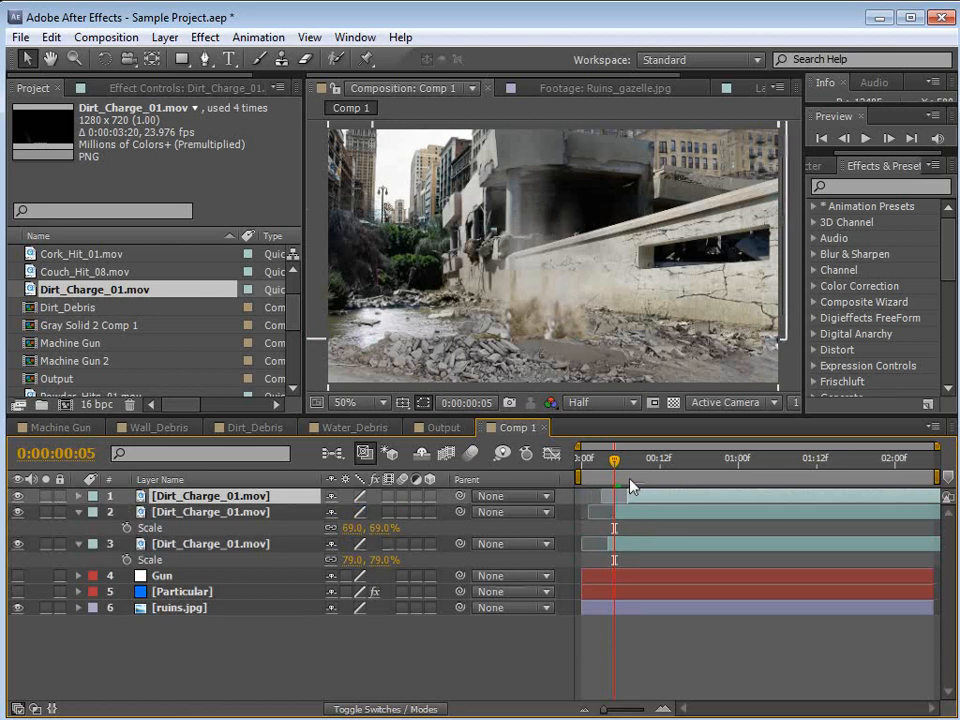
pyautogui.click(628, 465)
pyautogui.moveTo(574, 302); pyautogui.dragTo(623, 329)
pyautogui.press('s')
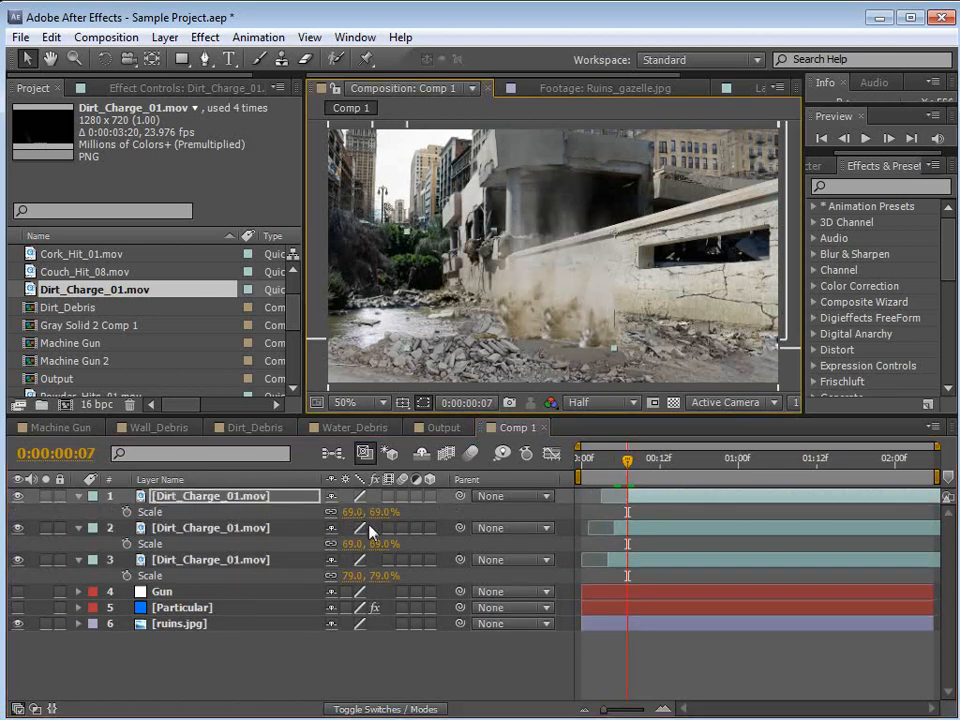
pyautogui.moveTo(373, 513); pyautogui.dragTo(491, 373)
pyautogui.click(604, 304)
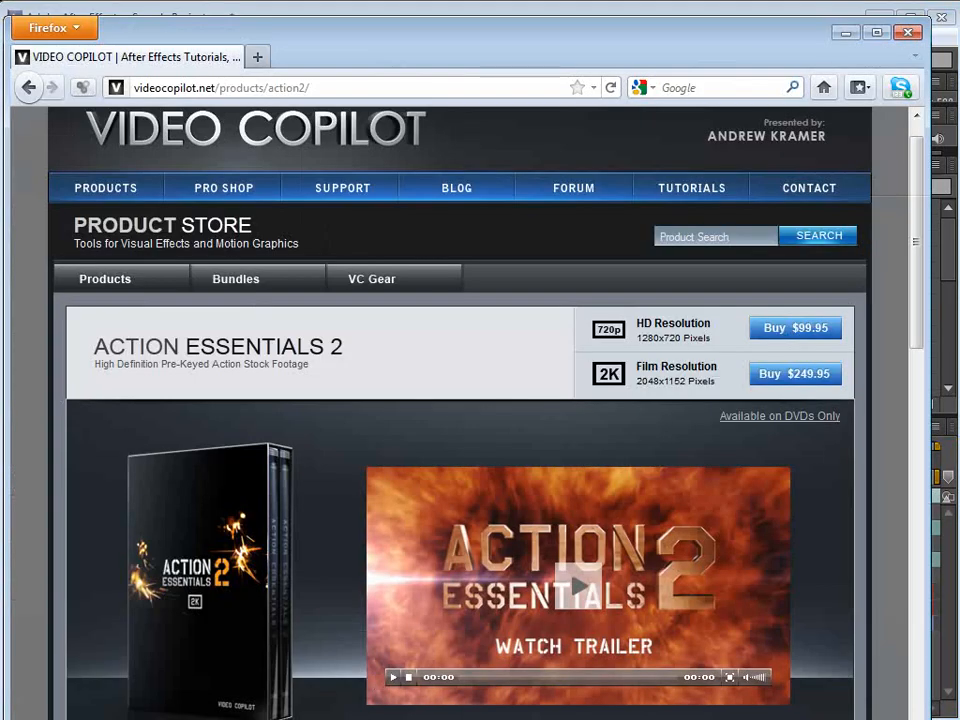
# Look over the Action Essentials 2 page in Firefox, switch back to After Effects and scrub the dirt hits to frame 10.
pyautogui.scroll(-3, 508, 490)
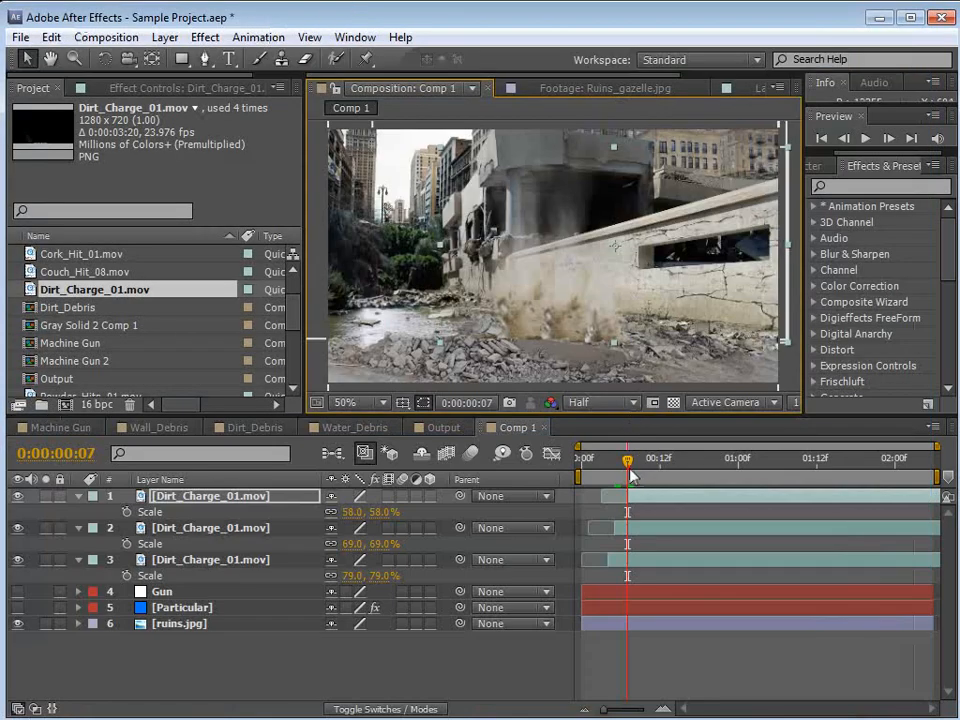
pyautogui.moveTo(630, 476); pyautogui.dragTo(651, 483)
# Duplicate the three dirt charges five frames later, move the copies further along the wall and scrub to frame 12.
pyautogui.keyDown('shift'); pyautogui.click(621, 562); pyautogui.keyUp('shift')
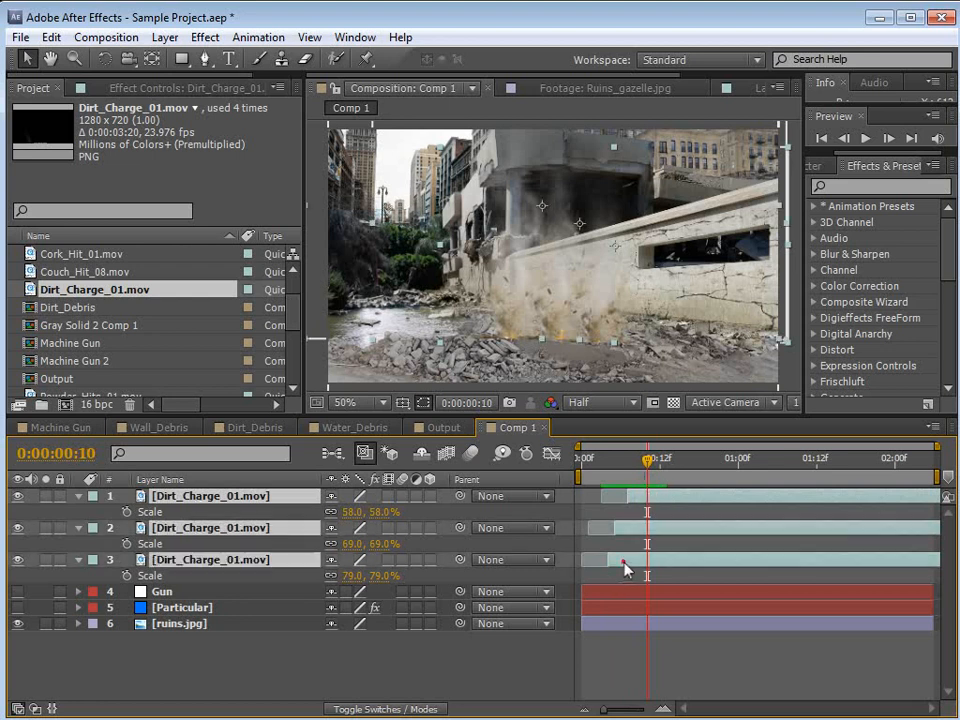
pyautogui.hotkey('ctrl', 'd')
pyautogui.moveTo(643, 497); pyautogui.dragTo(676, 500)
pyautogui.moveTo(647, 464); pyautogui.dragTo(639, 467)
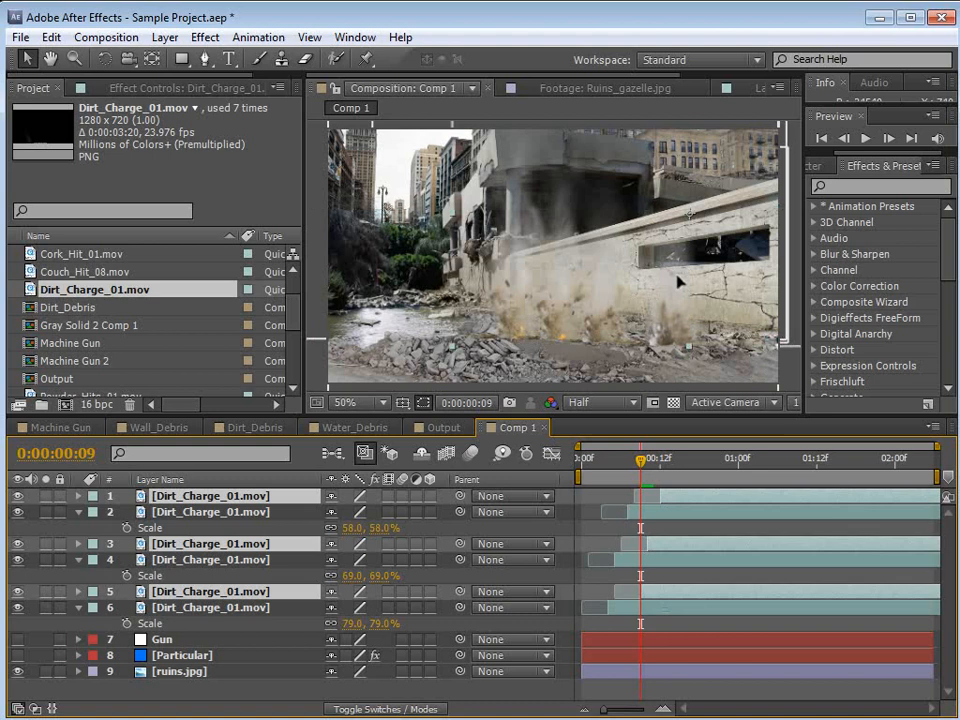
pyautogui.click(651, 468)
pyautogui.moveTo(651, 473)
pyautogui.mouseDown()
pyautogui.moveTo(671, 470)
pyautogui.moveTo(619, 470)
pyautogui.moveTo(681, 470)
pyautogui.moveTo(640, 470)
pyautogui.moveTo(660, 470)
pyautogui.mouseUp()
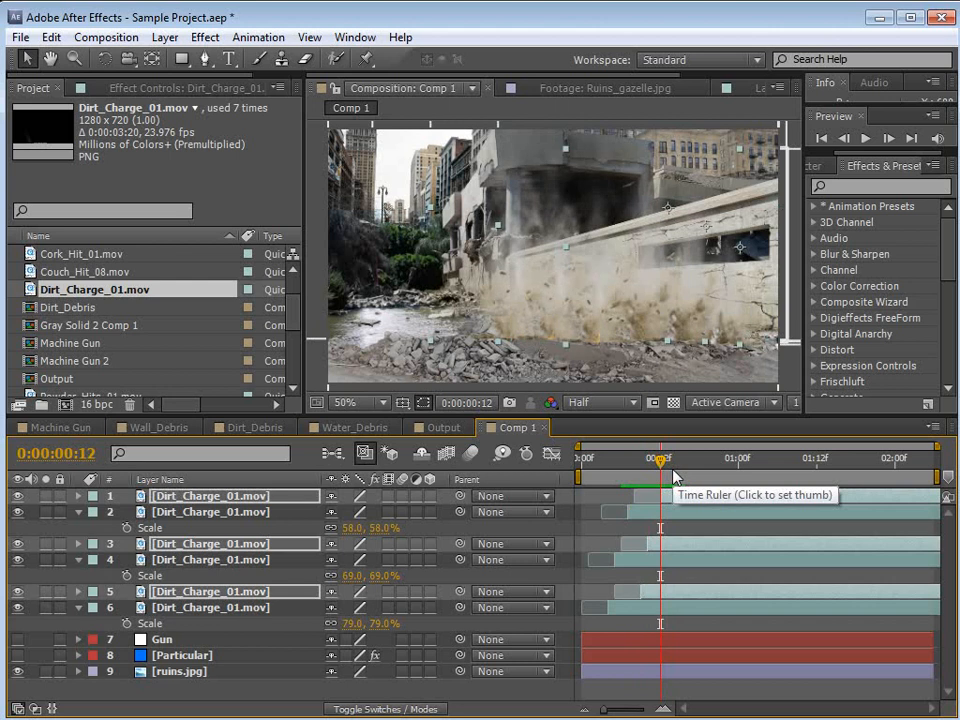
# Delete all Dirt_Charge_01.mov layers from Comp 1.
pyautogui.click(684, 513)
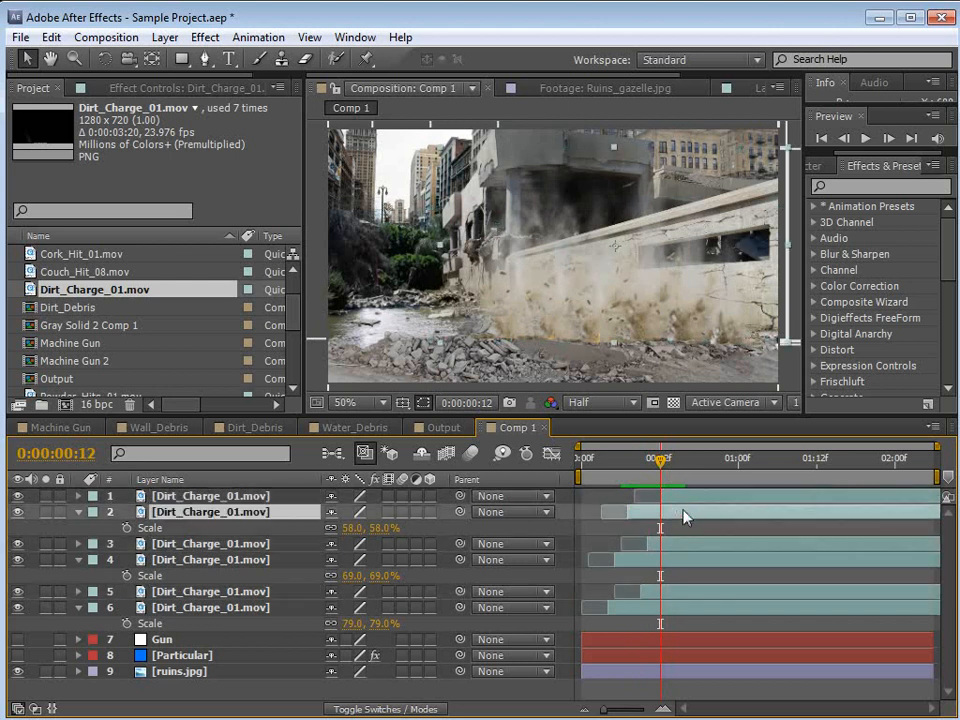
pyautogui.click(680, 497)
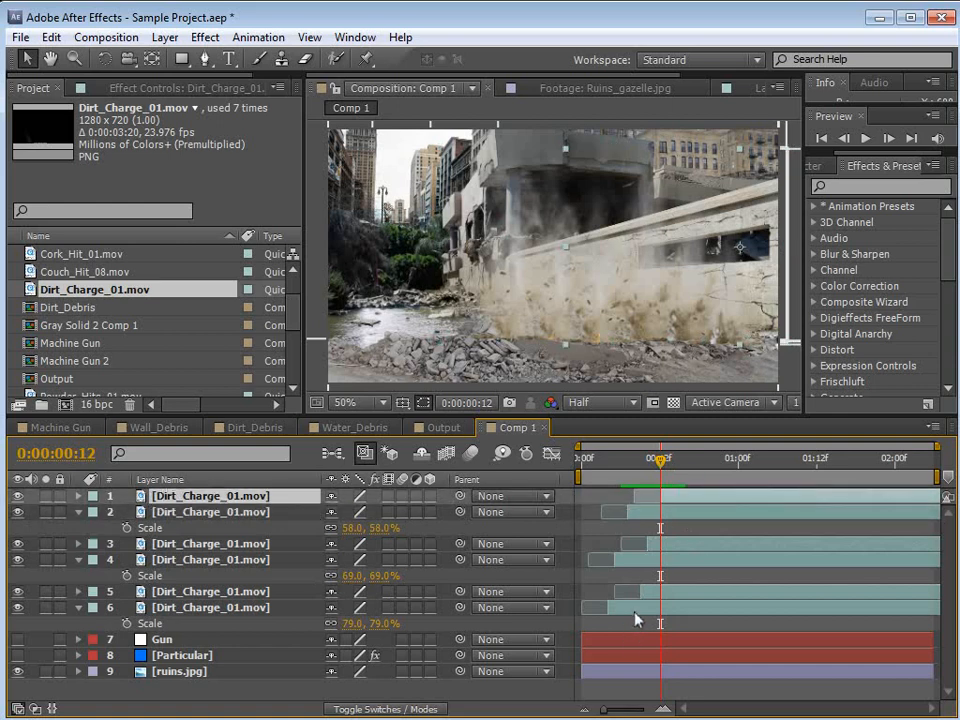
pyautogui.keyDown('shift'); pyautogui.click(635, 610); pyautogui.keyUp('shift')
pyautogui.press('Delete')
# Enlarge the composition view and preview the dirt charge footage inside Dirt_Debris.
pyautogui.moveTo(662, 472); pyautogui.dragTo(480, 454)
pyautogui.click(253, 470)
pyautogui.moveTo(641, 498); pyautogui.dragTo(676, 515)
pyautogui.press('space')
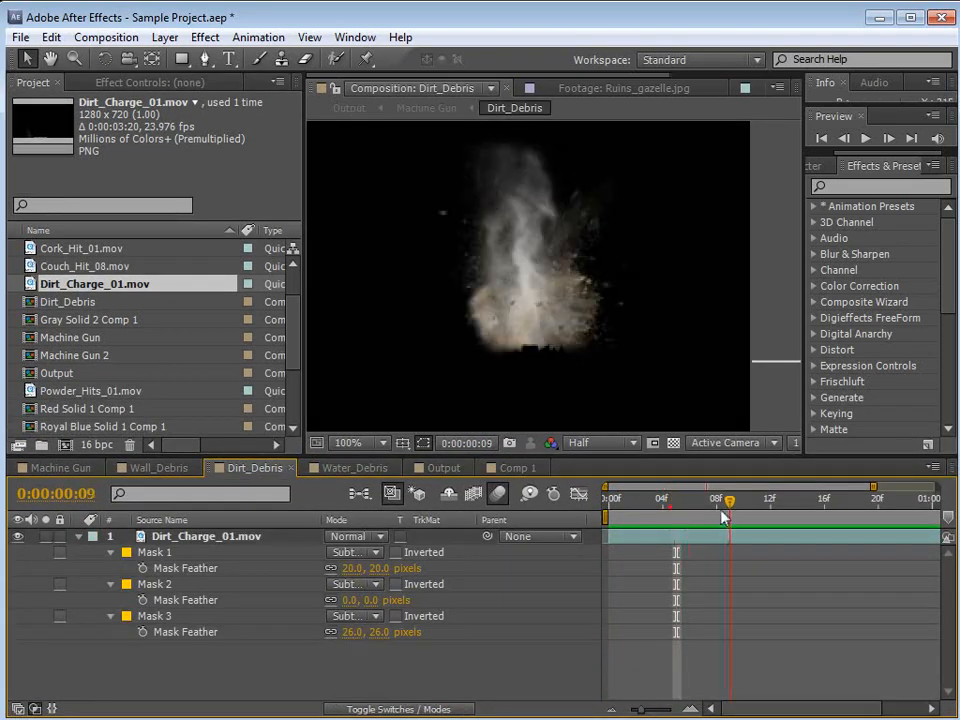
# Add the Dirt_Debris composition to Comp 1 as a hidden top layer and make the Particular layer visible.
pyautogui.click(66, 302)
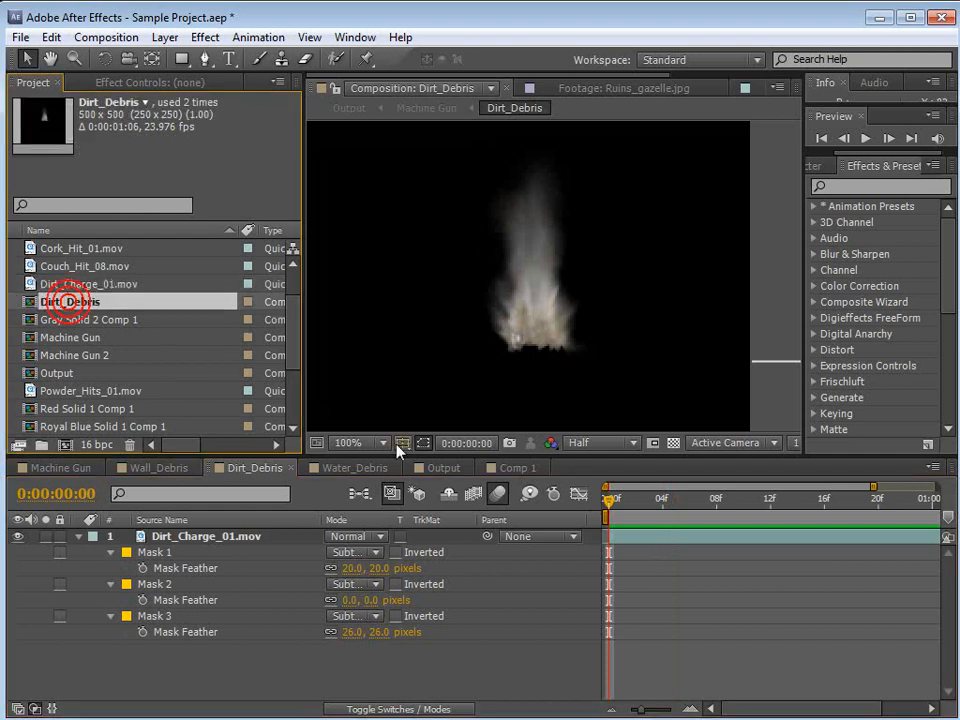
pyautogui.click(514, 467)
pyautogui.moveTo(69, 302); pyautogui.dragTo(152, 540)
pyautogui.click(16, 536)
pyautogui.click(18, 569)
# Set the Particle Type of the Particular effect to Sprite, with Comp 1 at frame 13.
pyautogui.click(140, 569)
pyautogui.moveTo(582, 499); pyautogui.dragTo(666, 500)
pyautogui.click(133, 91)
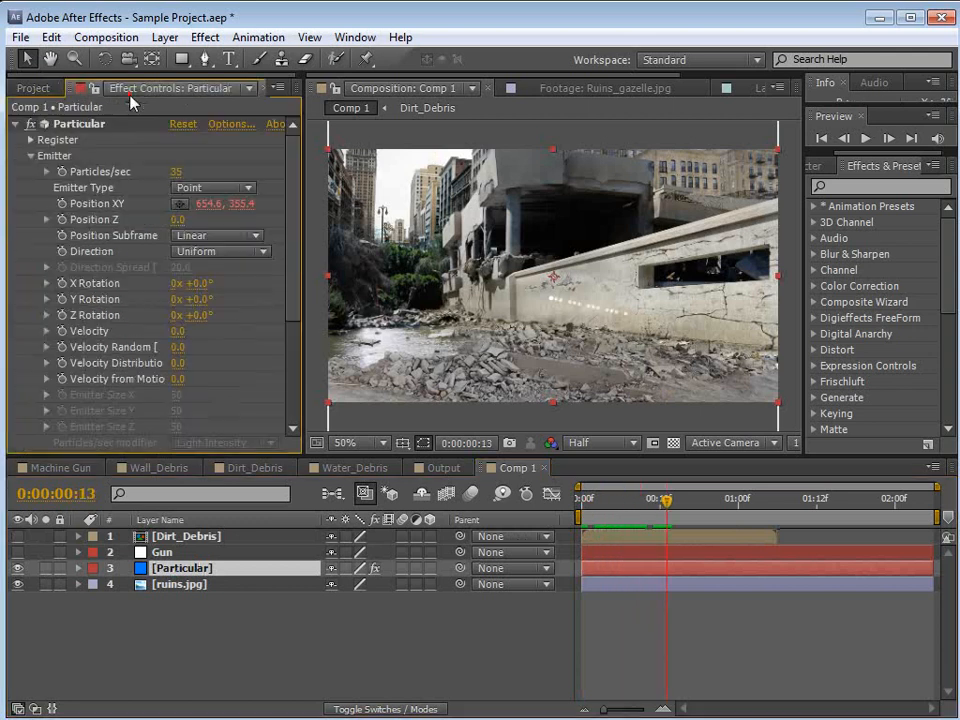
pyautogui.scroll(-5, 214, 230)
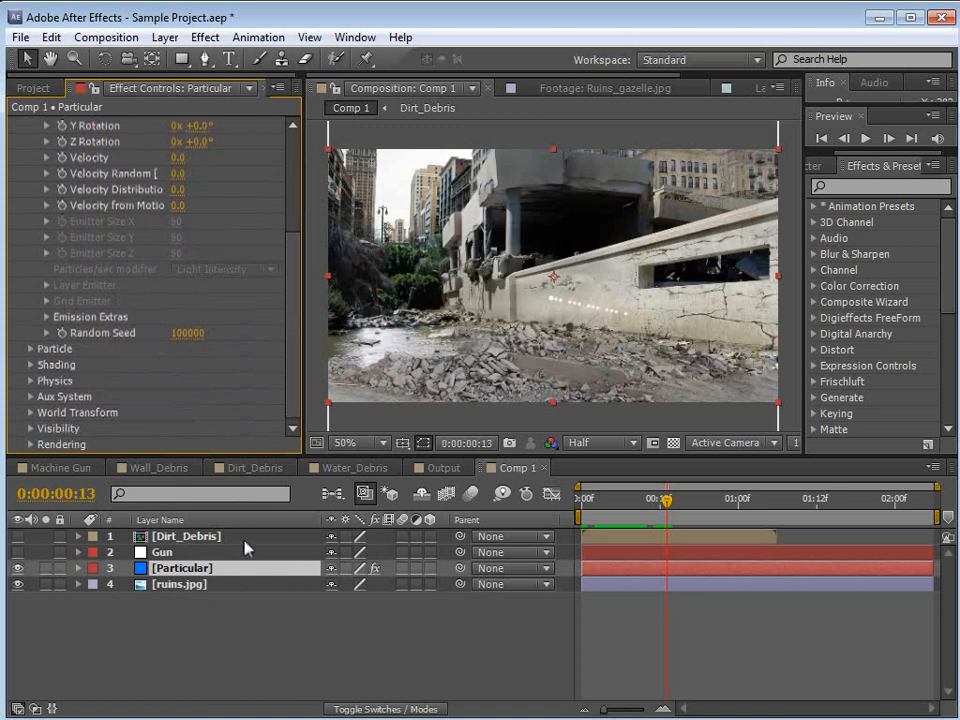
pyautogui.click(30, 349)
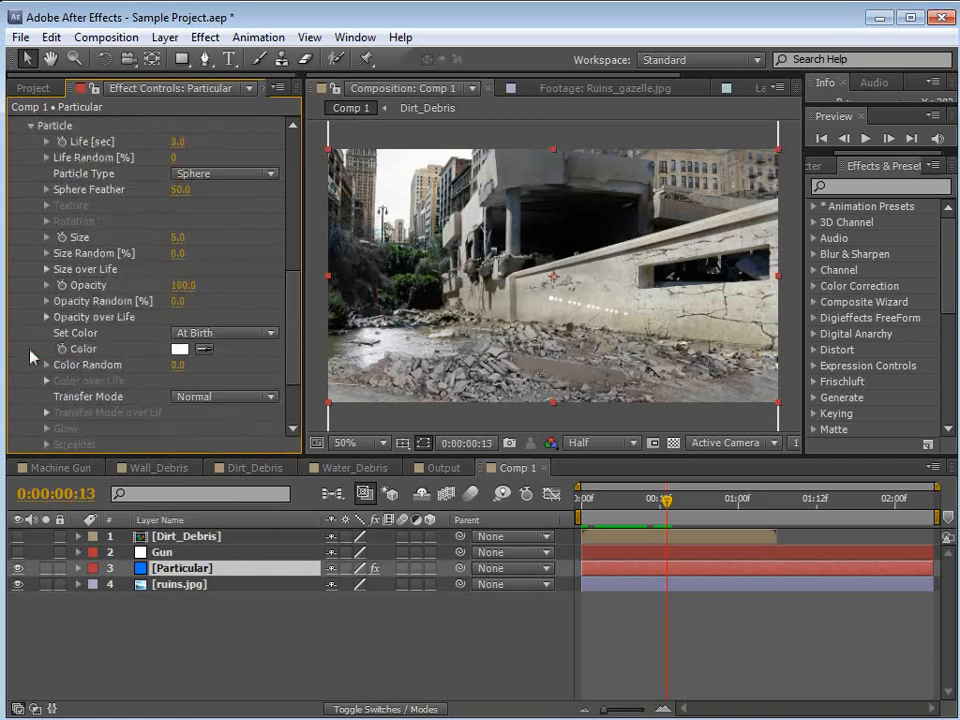
pyautogui.click(224, 175)
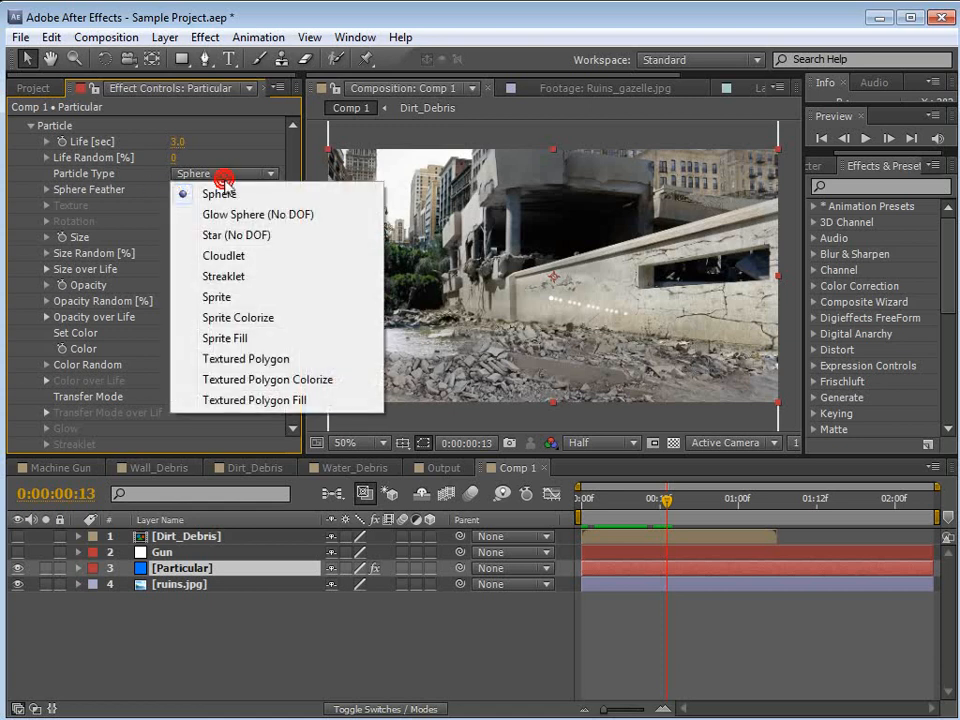
pyautogui.click(217, 298)
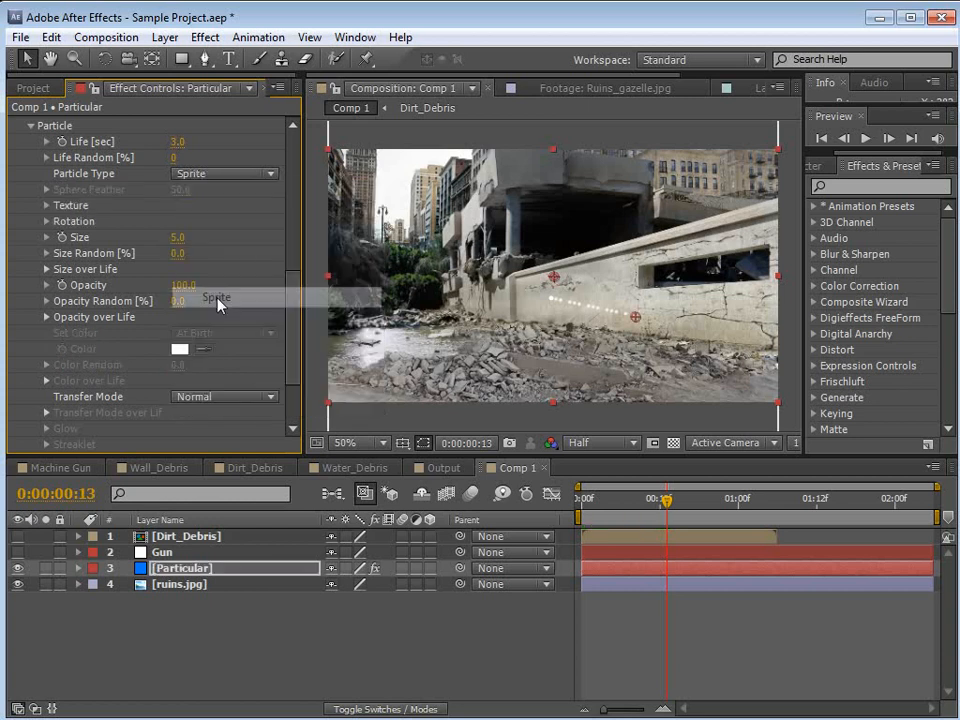
# Assign the Dirt_Debris layer as the sprite texture, with Time Sampling set to Start at Birth - Play Once.
pyautogui.click(45, 205)
pyautogui.click(221, 221)
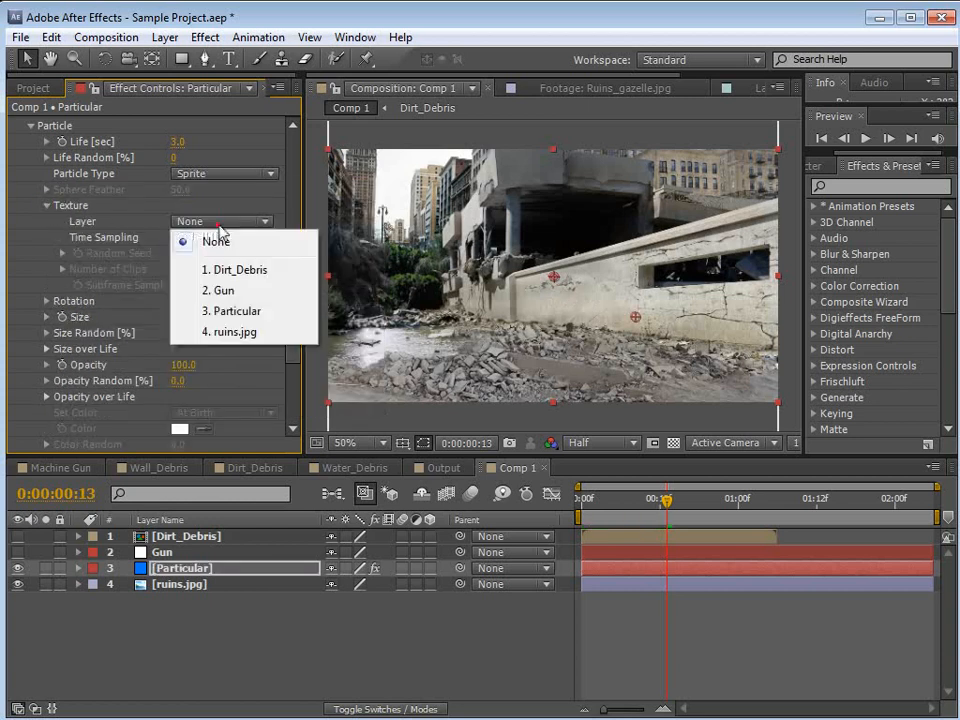
pyautogui.click(252, 270)
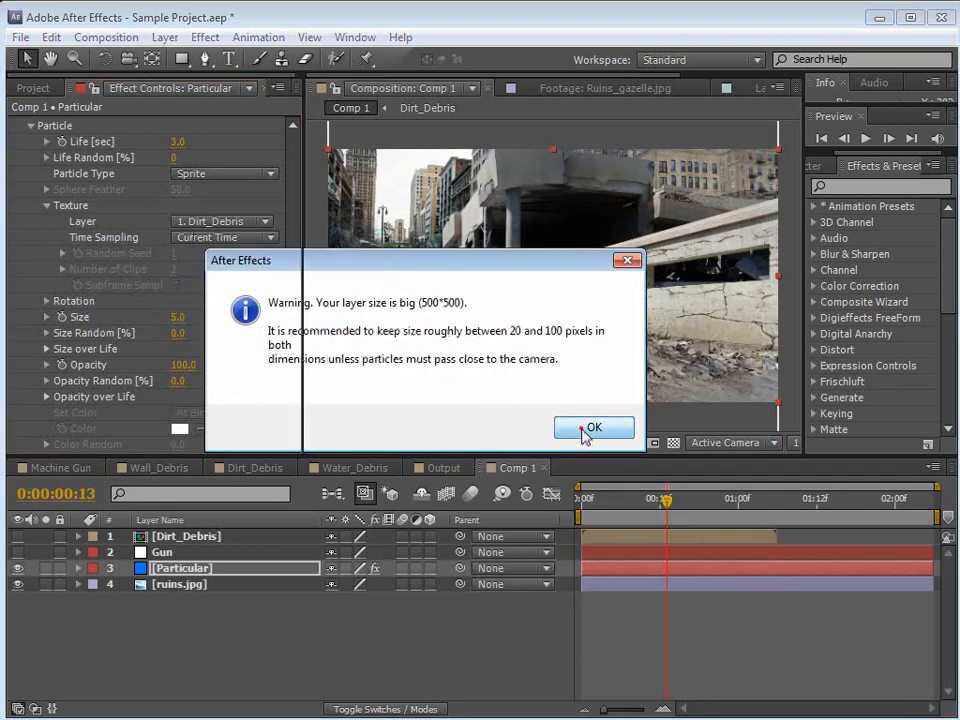
pyautogui.click(583, 428)
pyautogui.click(225, 237)
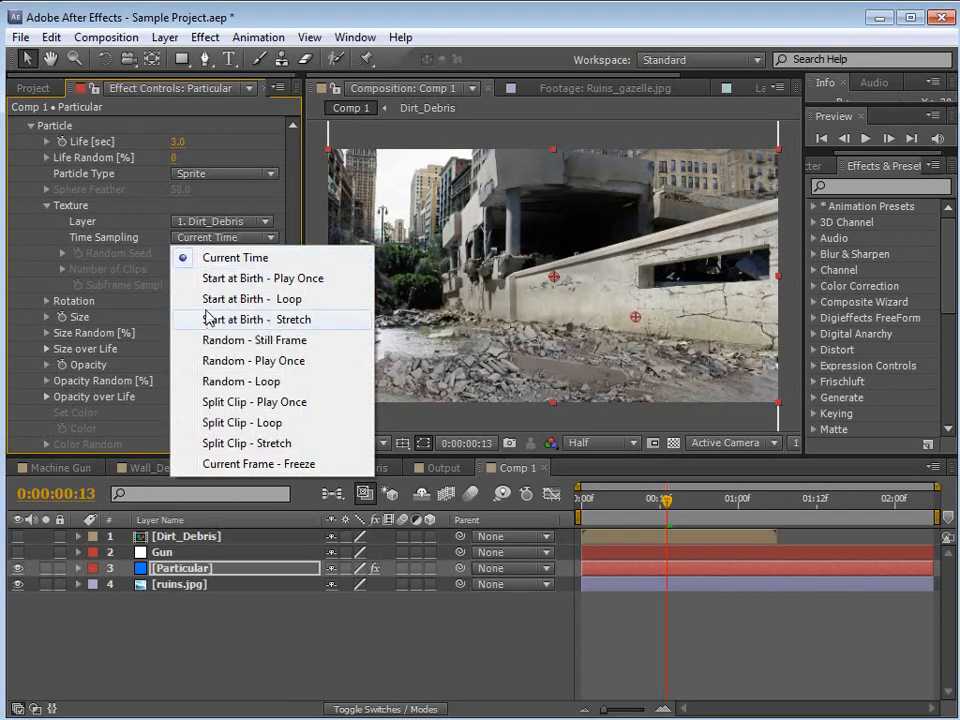
pyautogui.click(247, 279)
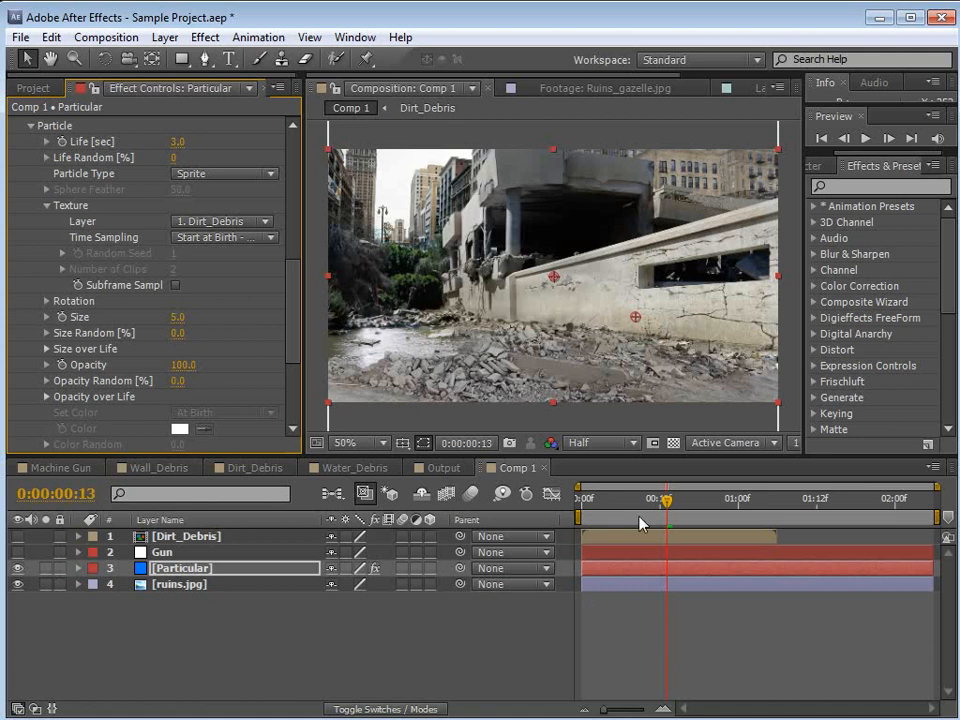
# Set the particle Size to 261 and check the dirt hits at frame 16 with 100% magnification.
pyautogui.click(608, 509)
pyautogui.press('space')
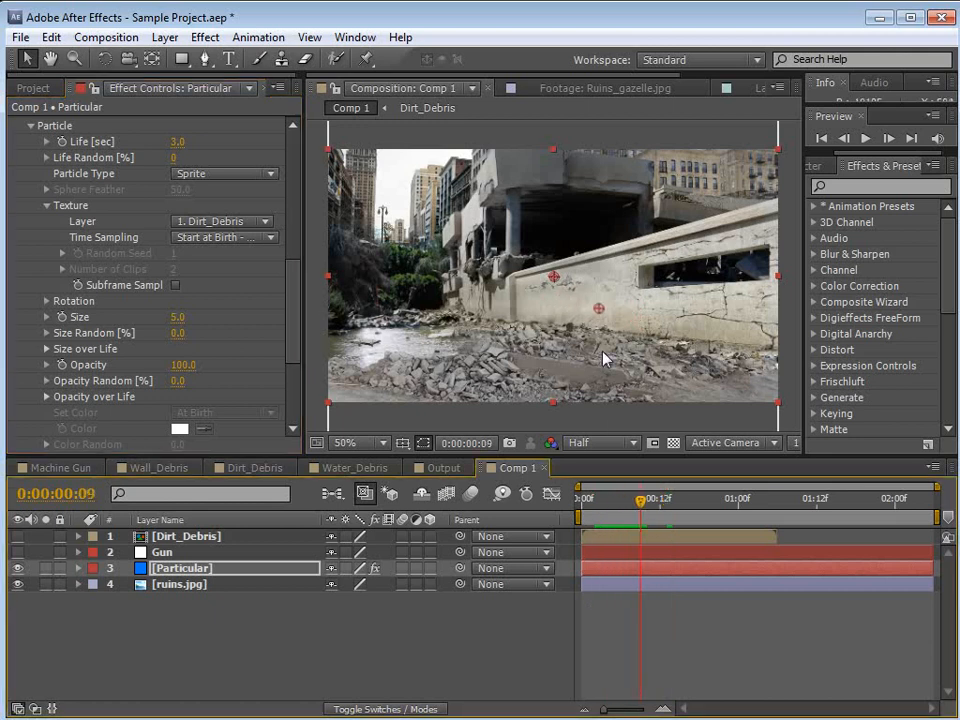
pyautogui.moveTo(178, 317); pyautogui.dragTo(406, 328)
pyautogui.moveTo(634, 497); pyautogui.dragTo(686, 515)
pyautogui.scroll(1, 655, 310)
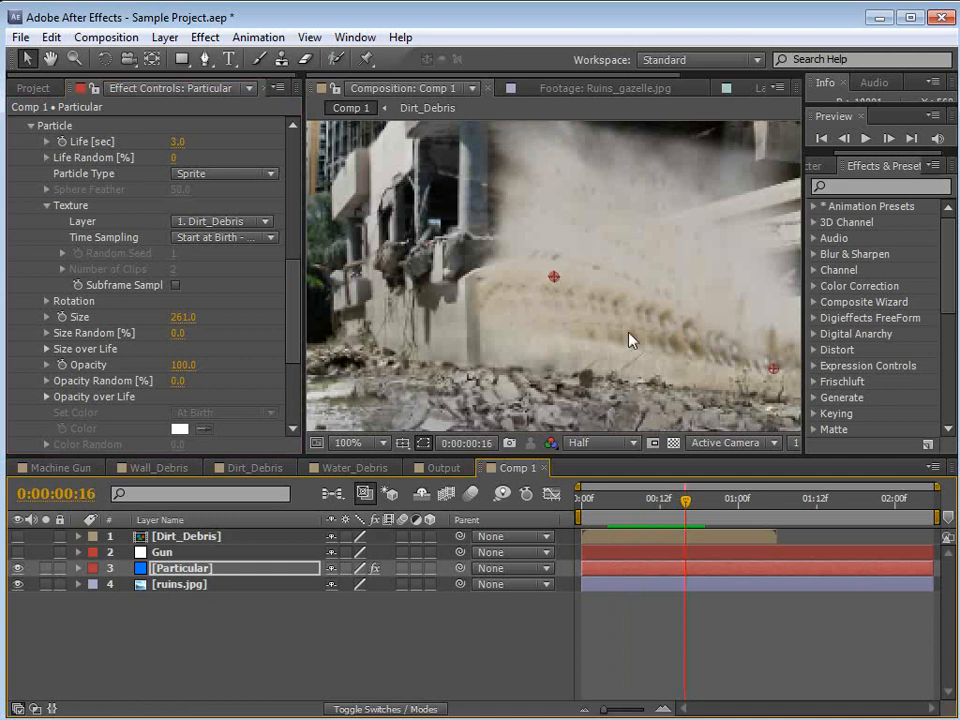
# Set Particles/sec in the Particular emitter to 10 and scrub through the dirt hits.
pyautogui.scroll(-1, 630, 340)
pyautogui.moveTo(287, 308); pyautogui.dragTo(279, 180)
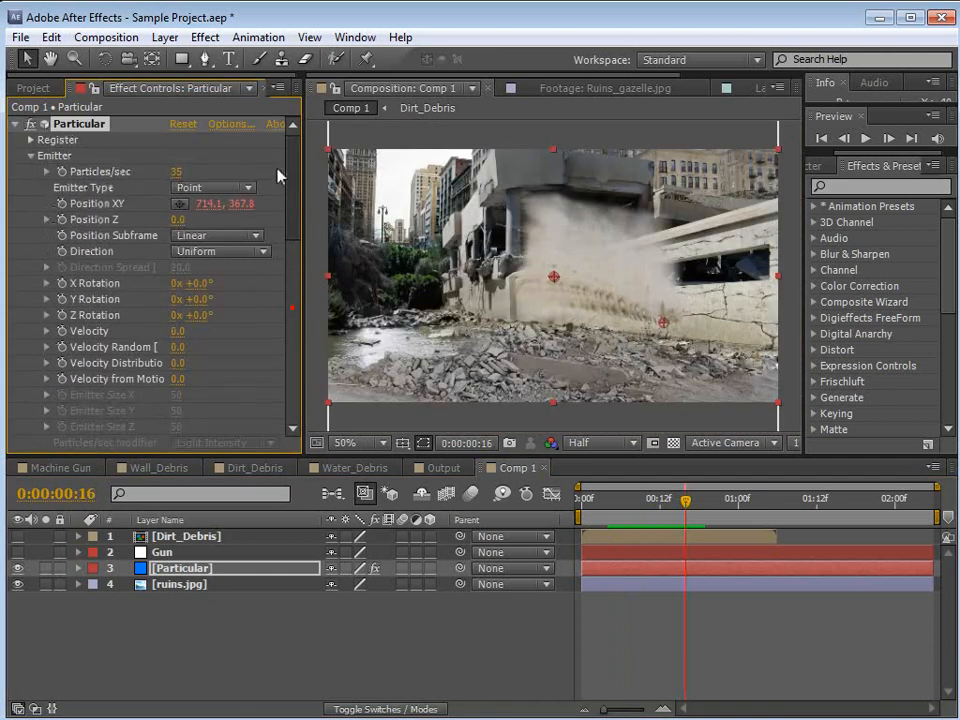
pyautogui.click(187, 172)
pyautogui.write('1')
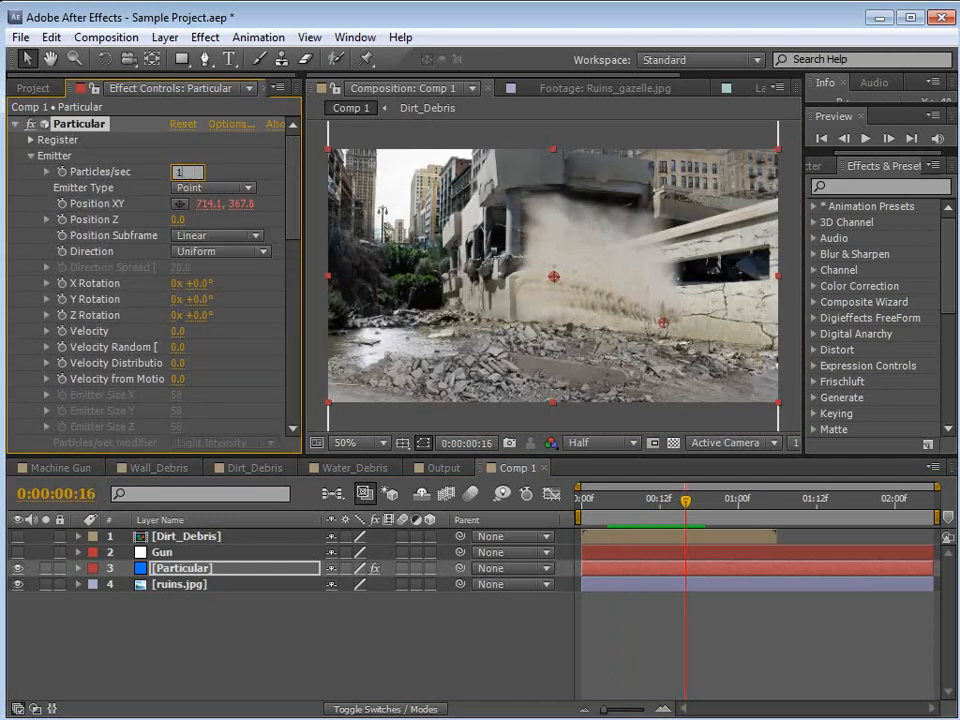
pyautogui.write('0')
pyautogui.press('Return')
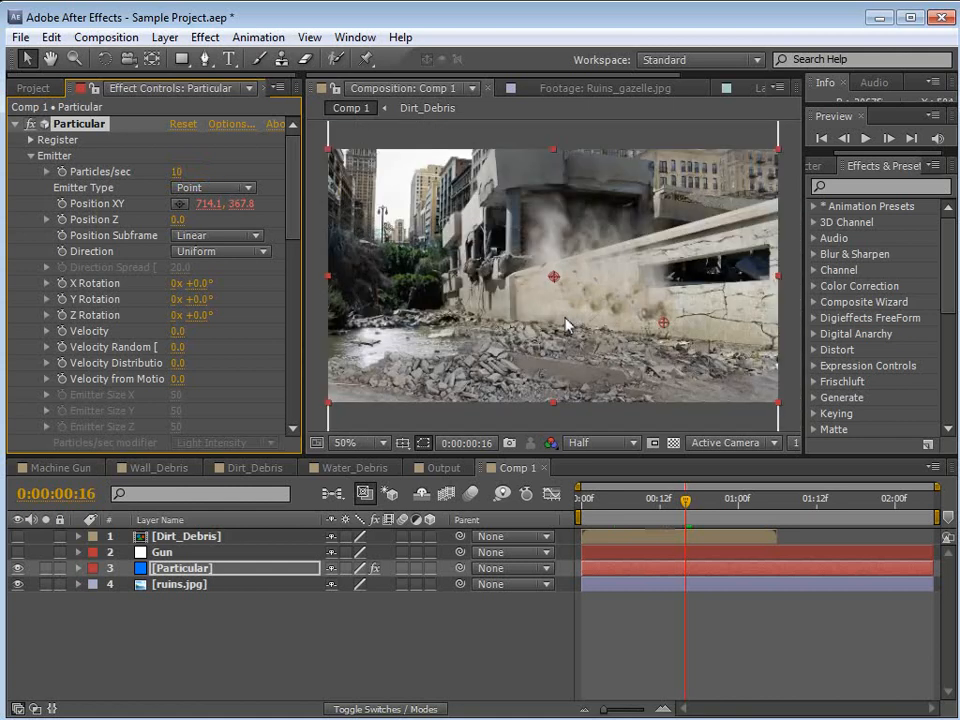
pyautogui.moveTo(588, 499); pyautogui.dragTo(672, 512)
# Clear the Gun null's existing Position keyframes and set a new Position keyframe at frame 0.
pyautogui.press('Home')
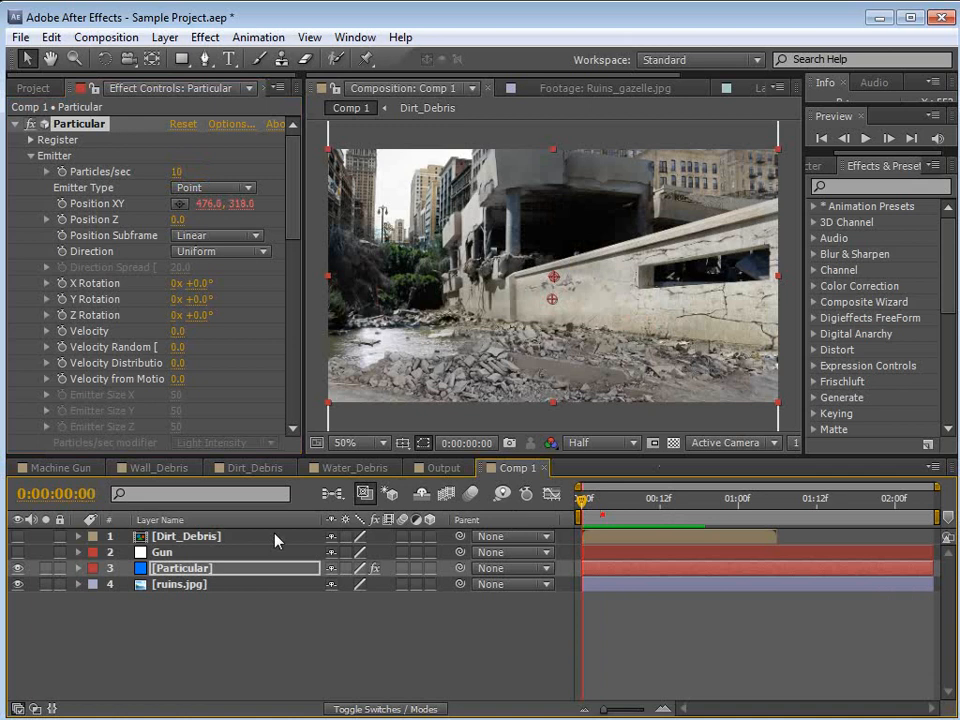
pyautogui.click(170, 555)
pyautogui.press('p')
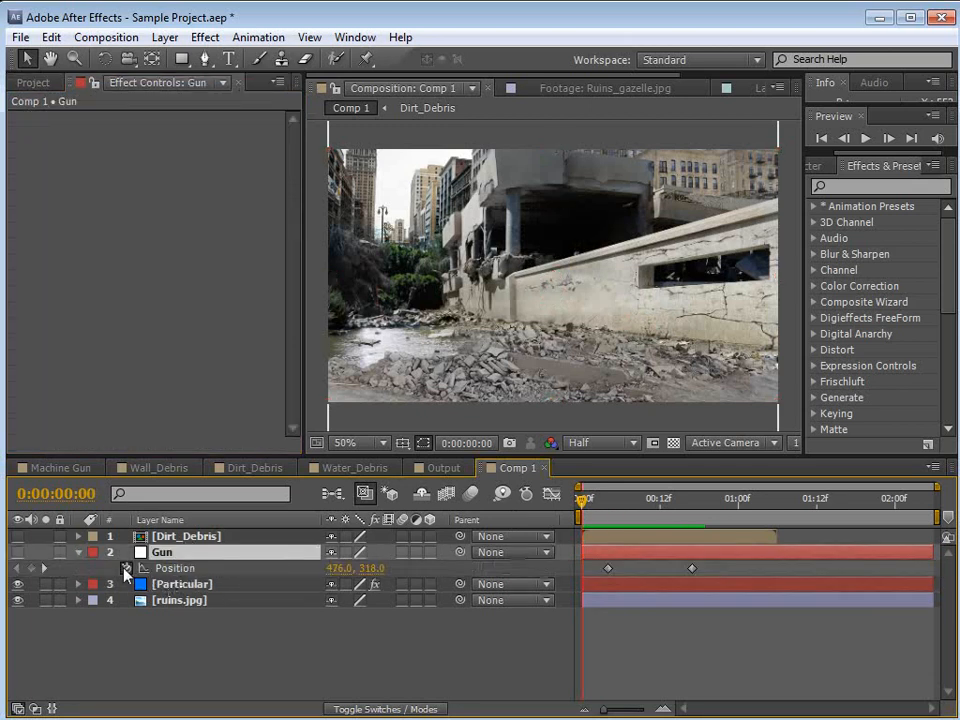
pyautogui.click(126, 567)
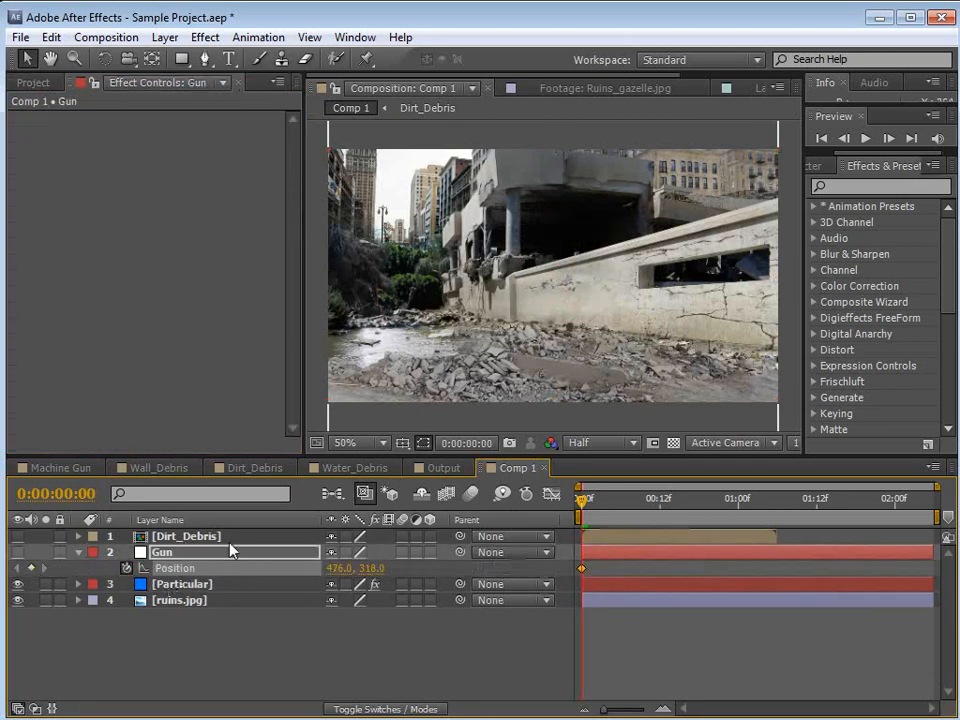
# Show the Gun null and animate its Position across the rubble in front of the wall, with keyframes at frames 0, 6, 12 and 16.
pyautogui.click(19, 552)
pyautogui.hotkey('ctrl', 'shift', 'h')
pyautogui.moveTo(580, 333); pyautogui.dragTo(561, 395)
pyautogui.click(621, 501)
pyautogui.moveTo(625, 503); pyautogui.dragTo(660, 505)
pyautogui.moveTo(581, 389); pyautogui.dragTo(690, 408)
pyautogui.click(686, 498)
pyautogui.click(671, 571)
pyautogui.moveTo(672, 512); pyautogui.dragTo(648, 503)
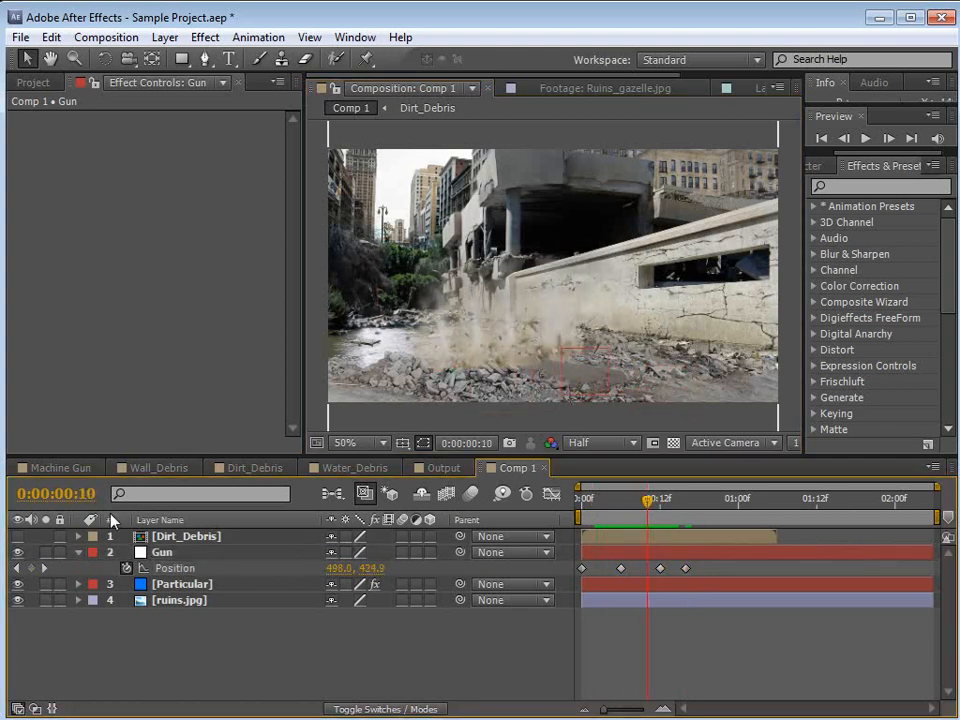
# Set the Particular layer's particle Size to 185 and Size Random to 84%, judging the hits at frame 8 with 100% magnification.
pyautogui.click(183, 586)
pyautogui.press('space')
pyautogui.moveTo(536, 362); pyautogui.dragTo(570, 310)
pyautogui.scroll(1, 548, 315)
pyautogui.moveTo(638, 514)
pyautogui.mouseDown()
pyautogui.moveTo(621, 512)
pyautogui.moveTo(659, 513)
pyautogui.moveTo(626, 514)
pyautogui.mouseUp()
pyautogui.moveTo(295, 200); pyautogui.dragTo(299, 347)
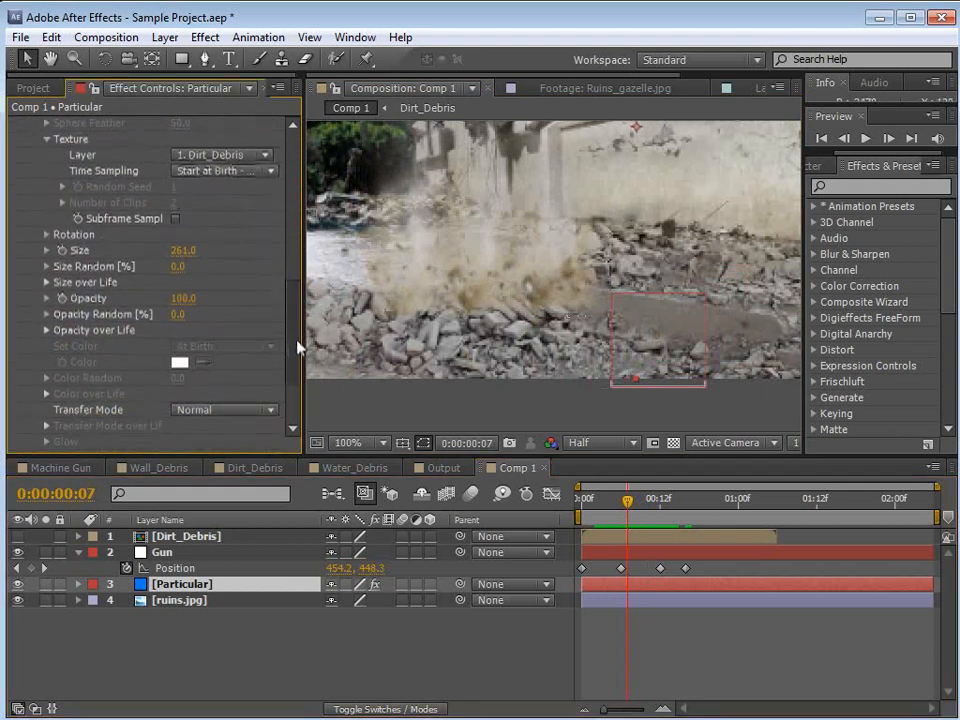
pyautogui.click(637, 514)
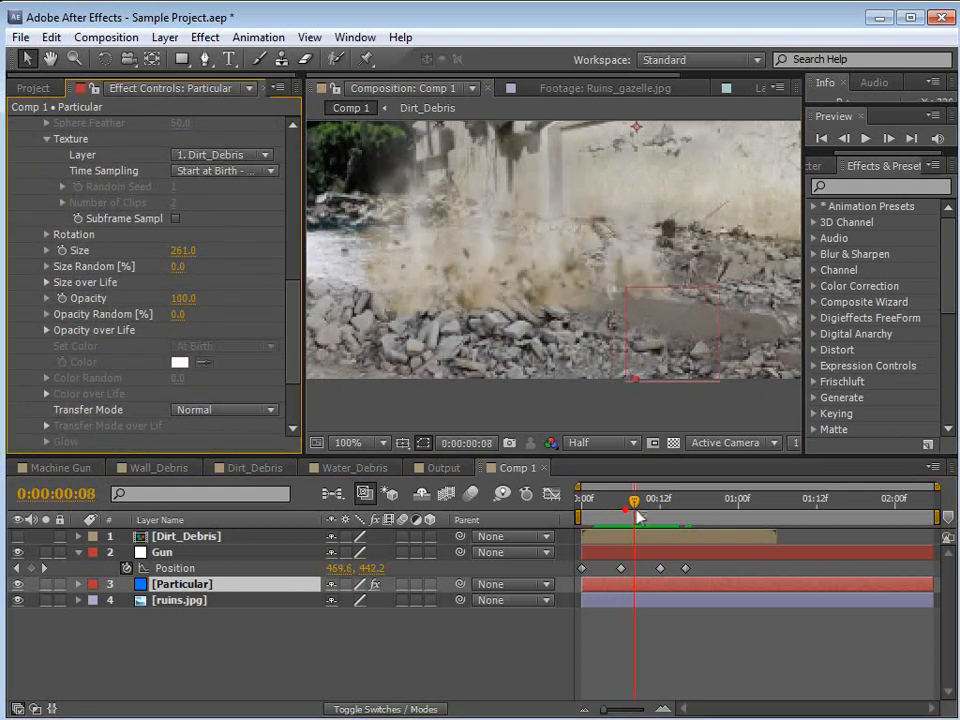
pyautogui.moveTo(186, 252); pyautogui.dragTo(71, 268)
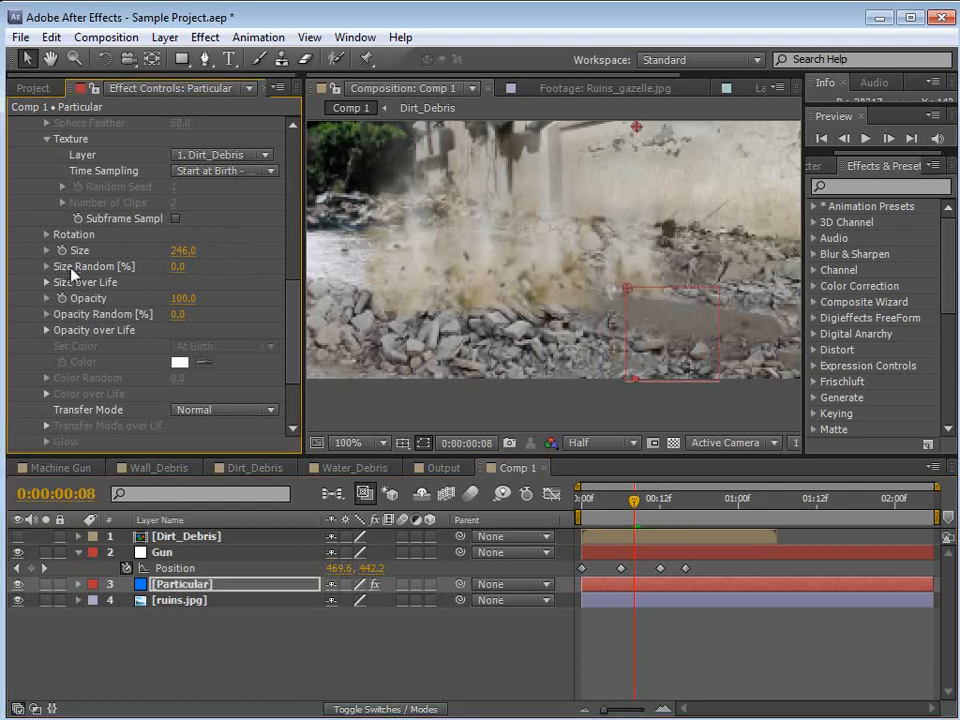
pyautogui.moveTo(174, 267); pyautogui.dragTo(188, 247)
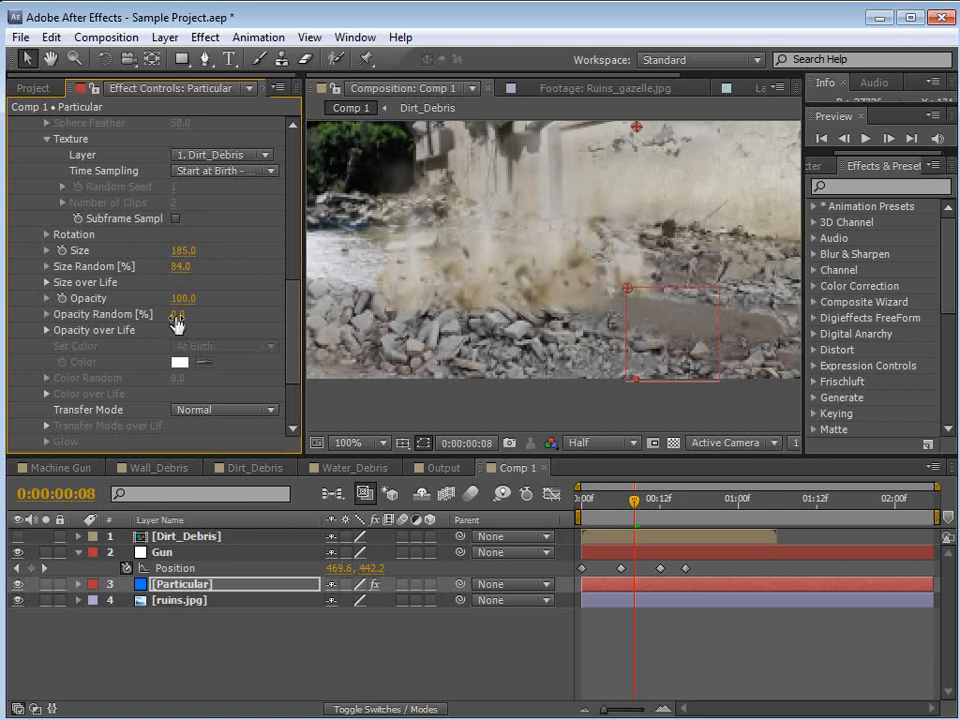
# Set the particle Random Rotation to 5 and check the hits up to frame 19 with 50% magnification.
pyautogui.click(46, 234)
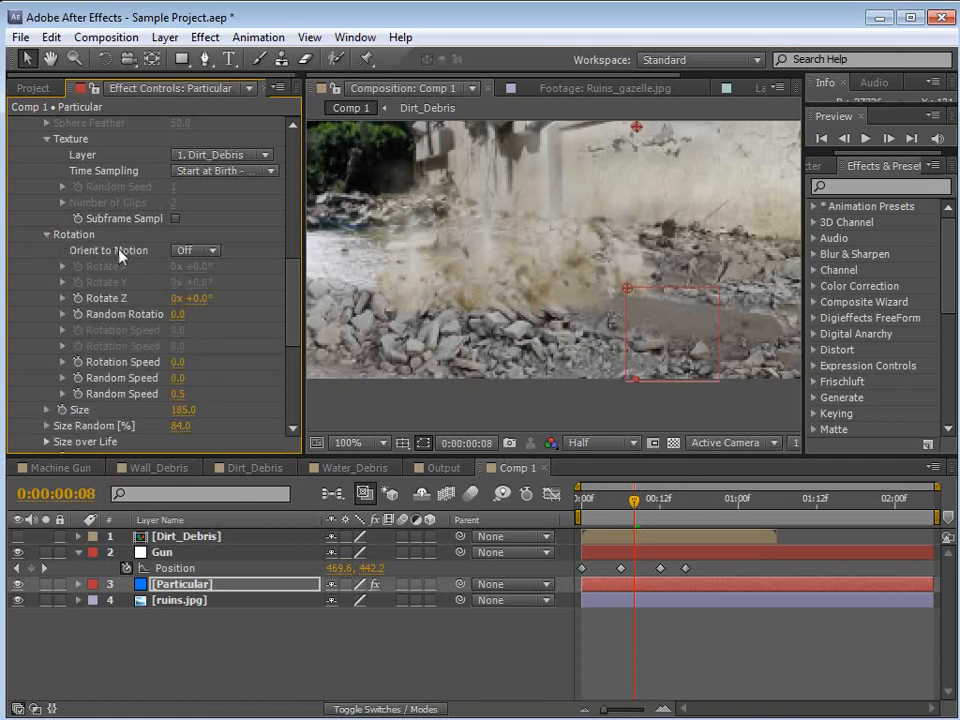
pyautogui.click(177, 315)
pyautogui.write('5')
pyautogui.press('Return')
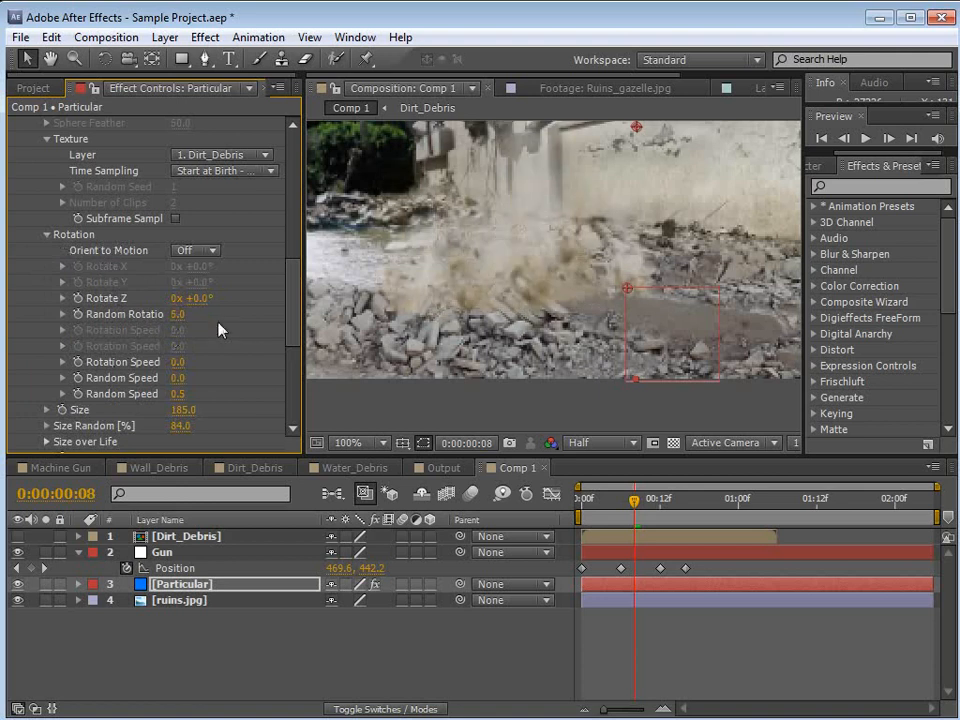
pyautogui.moveTo(643, 506); pyautogui.dragTo(706, 521)
pyautogui.scroll(-2, 582, 343)
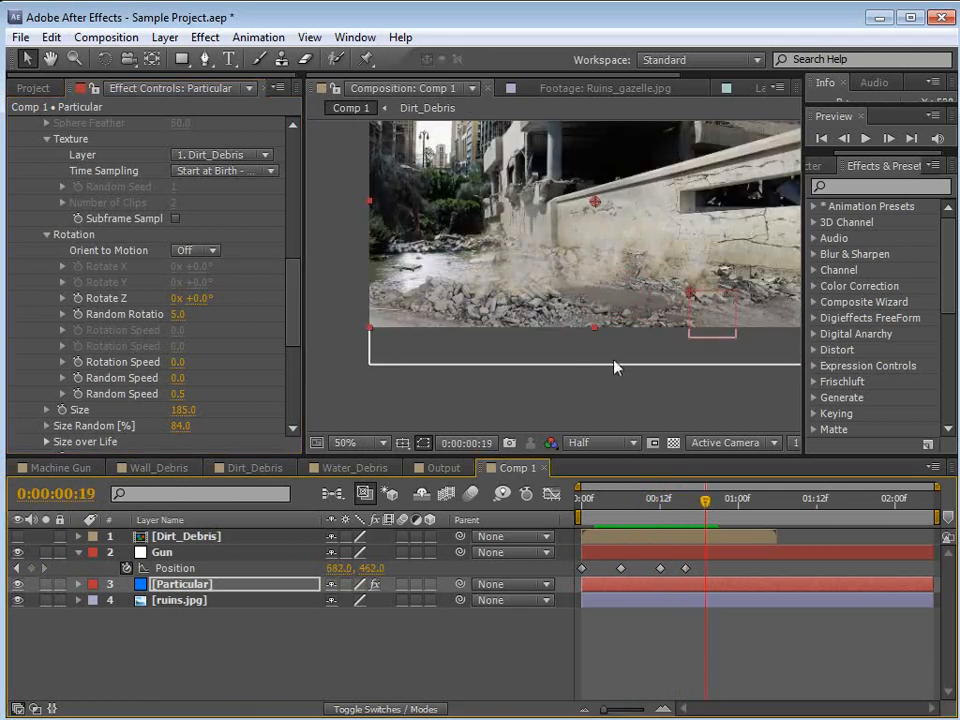
# Try Split Clip - Play Once as the Time Sampling of the Dirt_Debris sprite texture.
pyautogui.moveTo(292, 317); pyautogui.dragTo(292, 286)
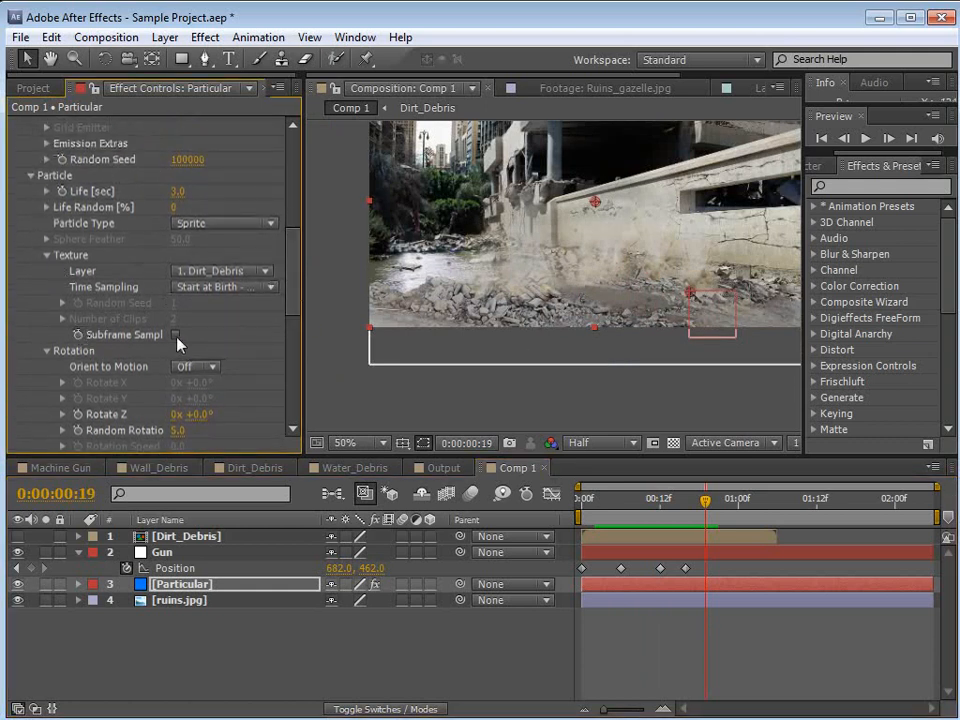
pyautogui.moveTo(303, 343); pyautogui.dragTo(346, 345)
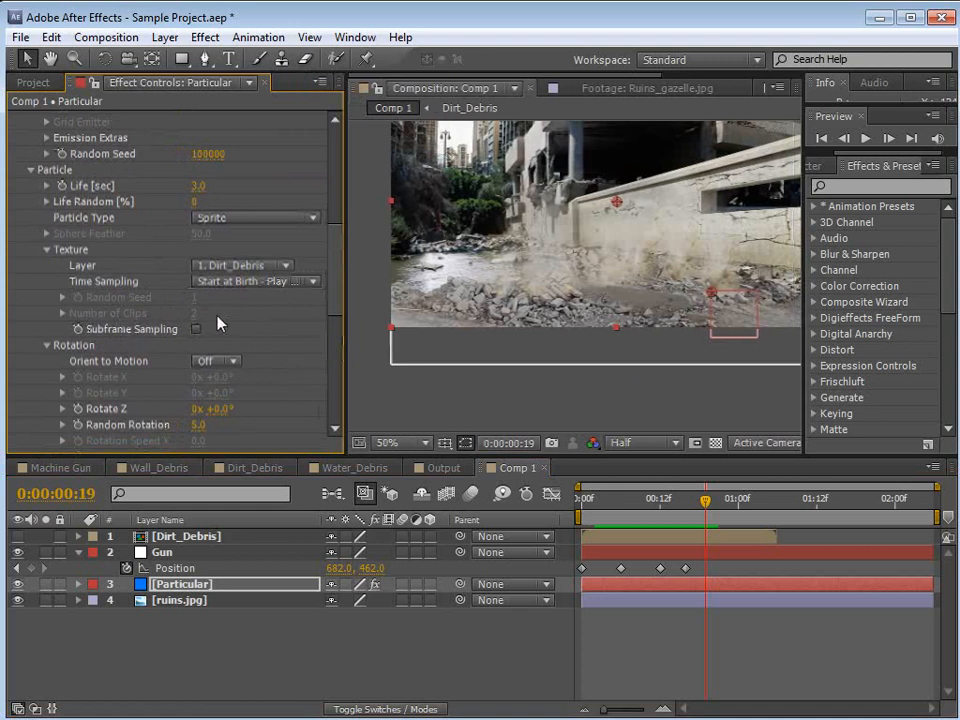
pyautogui.click(251, 281)
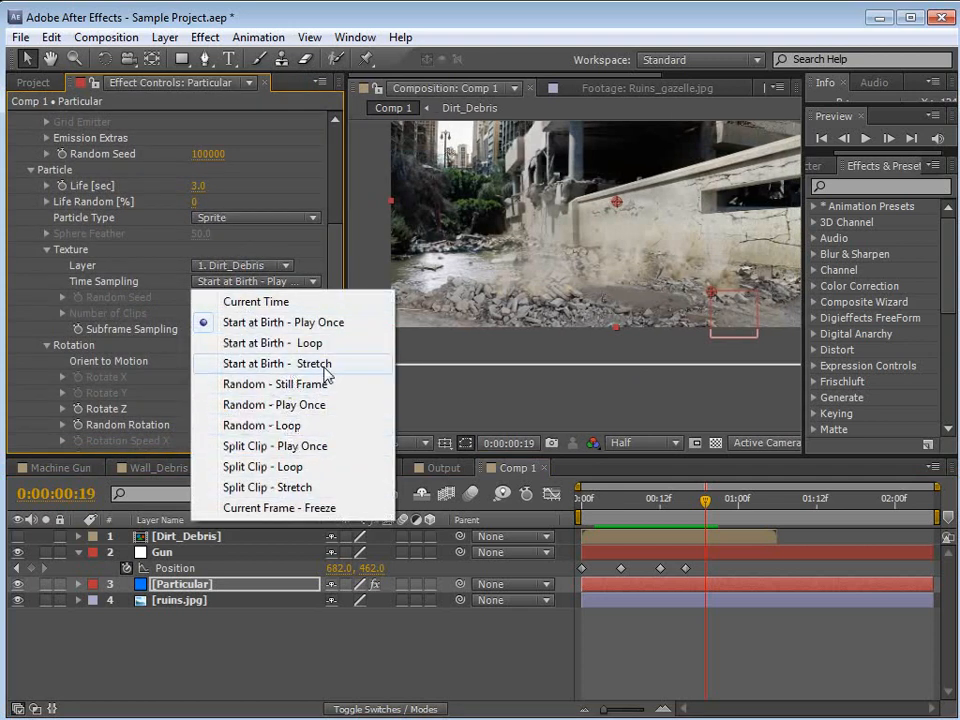
pyautogui.click(312, 447)
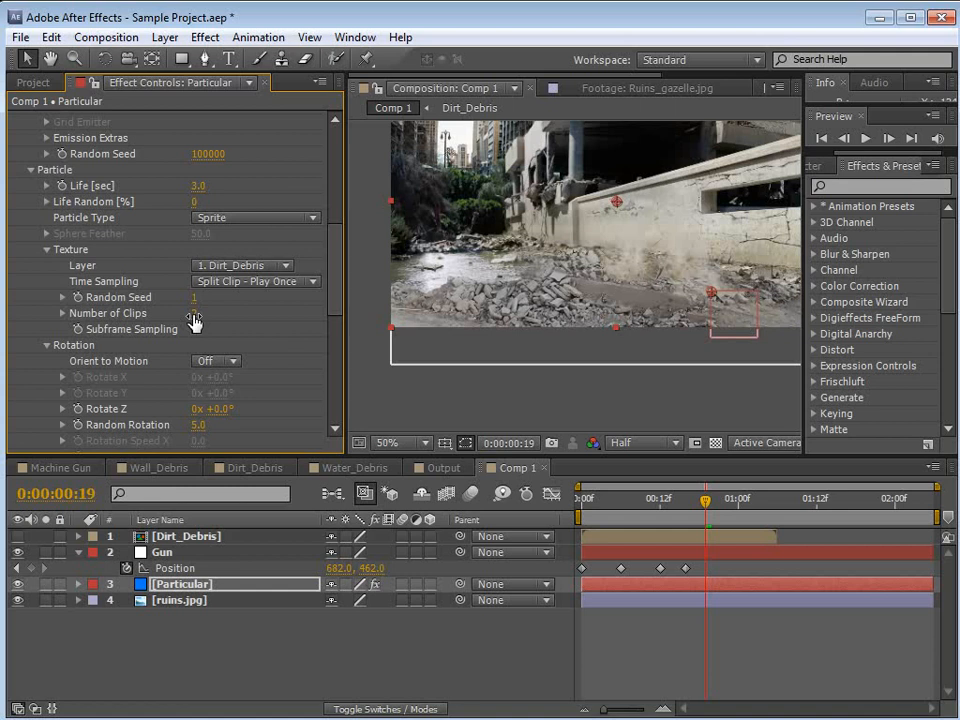
# Examine the dirt charge in the Dirt_Debris composition by scrubbing its early frames, and return to Comp 1.
pyautogui.click(224, 468)
pyautogui.click(687, 516)
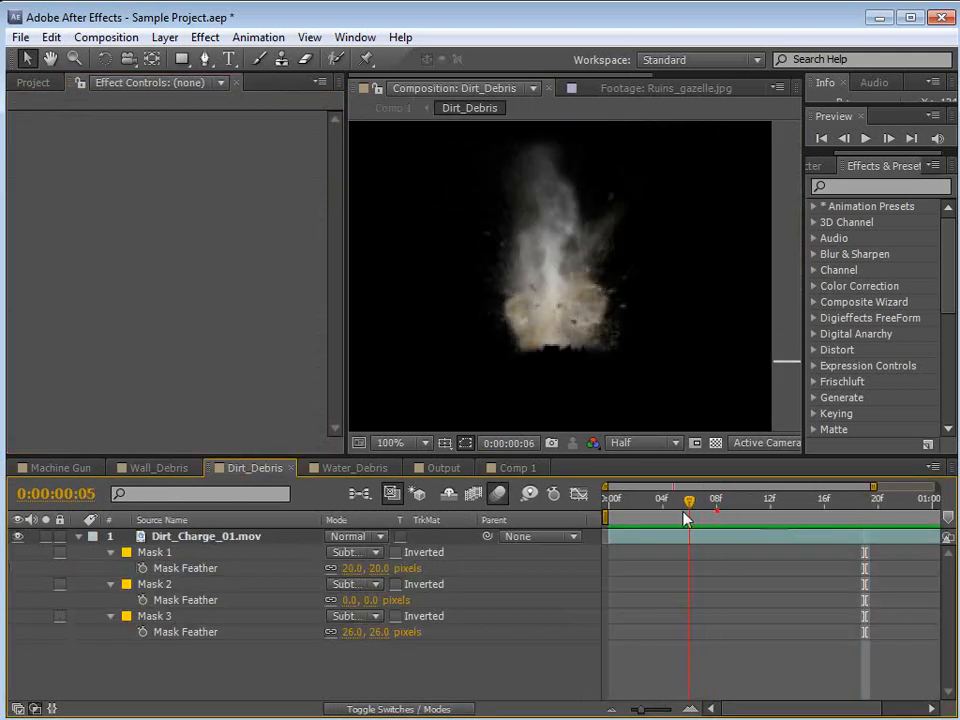
pyautogui.moveTo(687, 516); pyautogui.dragTo(639, 523)
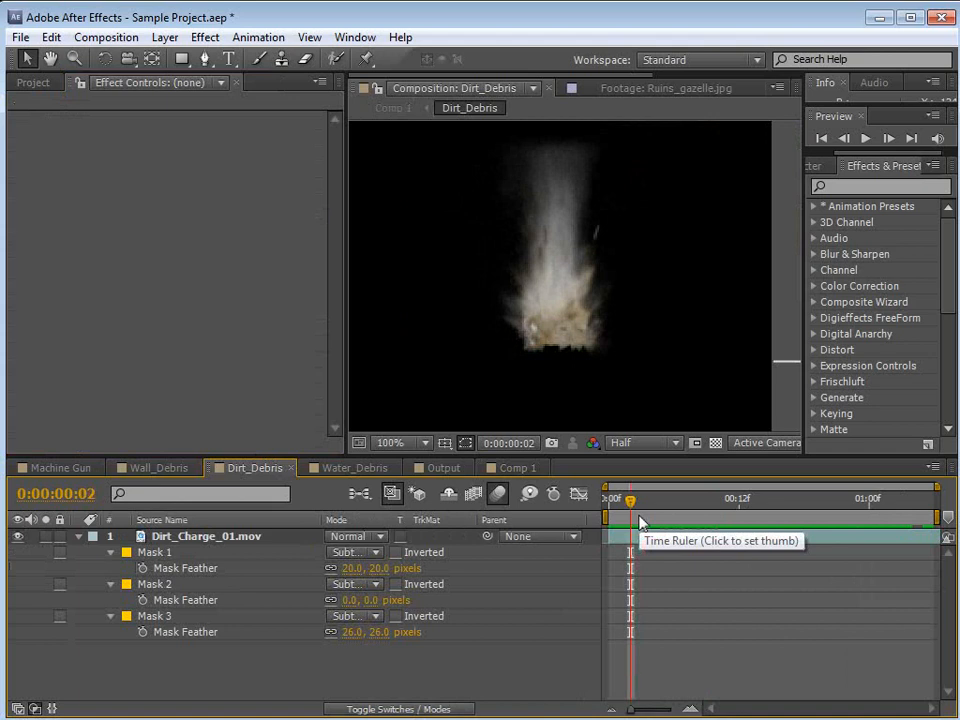
pyautogui.click(515, 468)
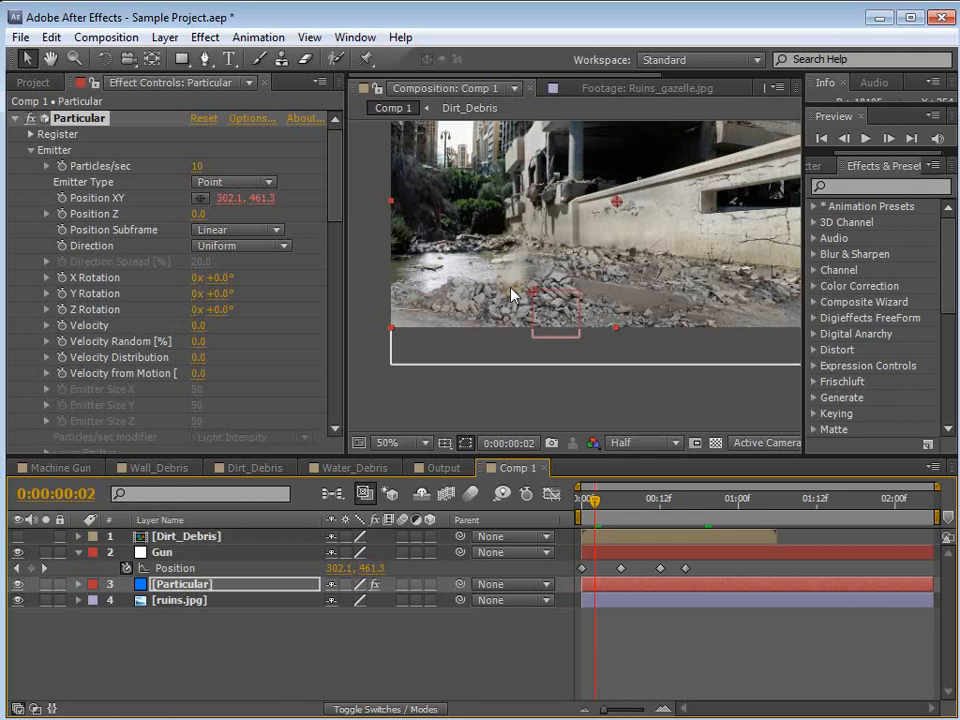
# Set the texture's Time Sampling back to Start at Birth - Play Once and scrub Comp 1 to frame 11.
pyautogui.moveTo(335, 191); pyautogui.dragTo(334, 284)
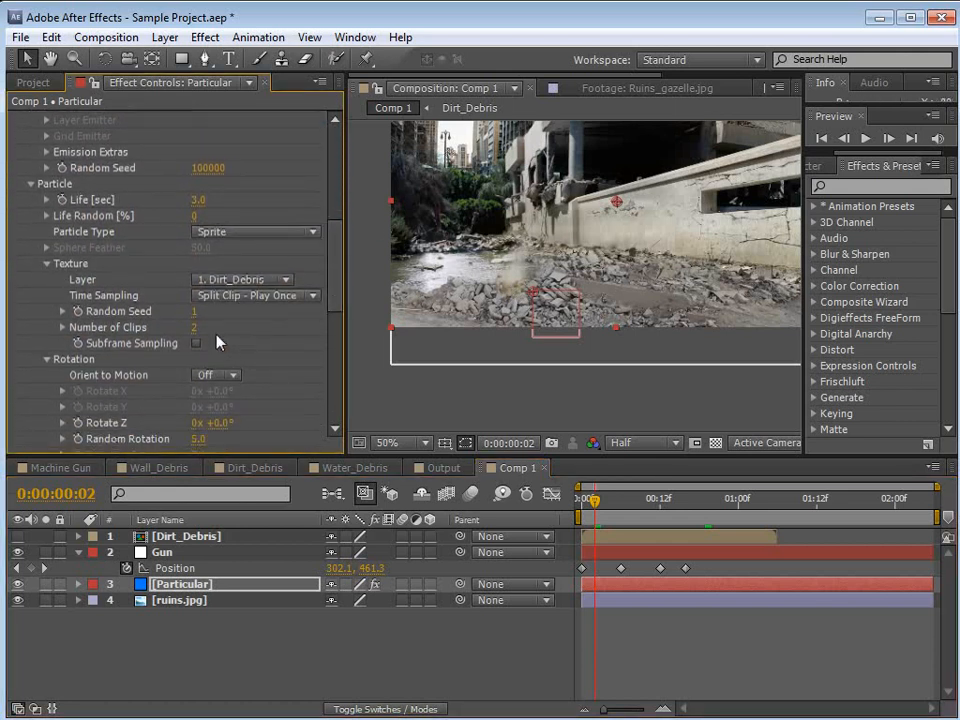
pyautogui.click(255, 295)
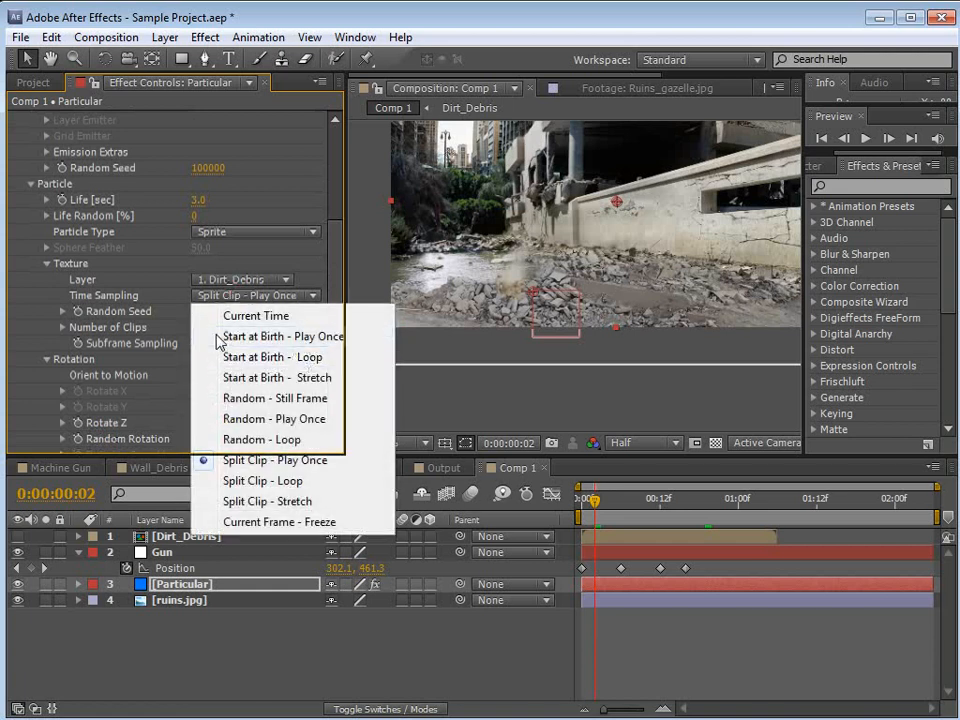
pyautogui.click(222, 337)
pyautogui.moveTo(615, 505); pyautogui.dragTo(655, 550)
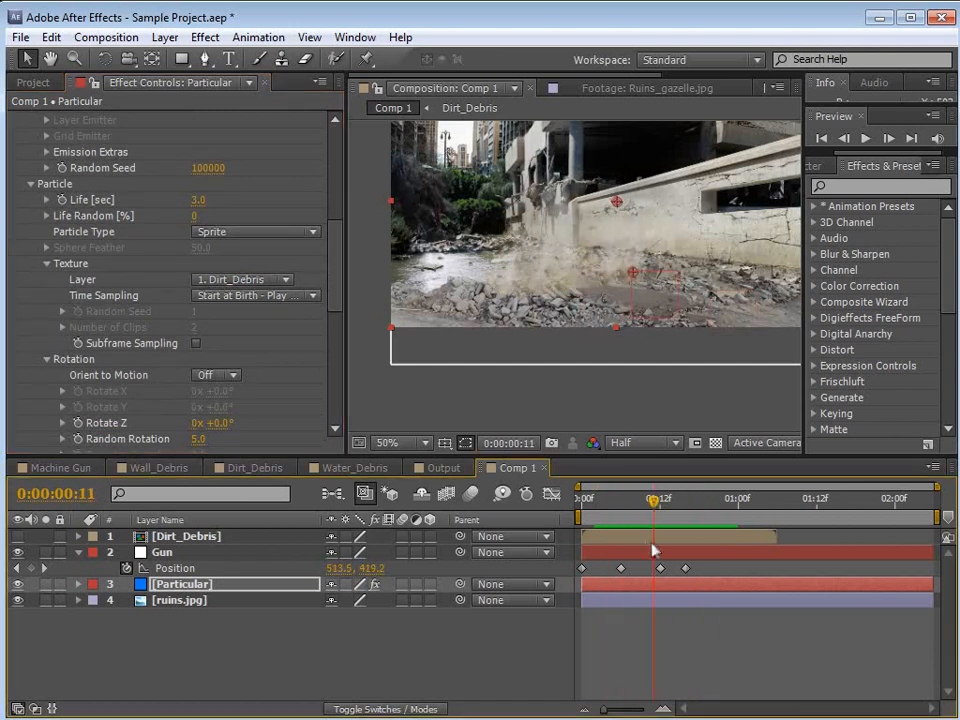
# Add a Slider Control expression effect to the Gun null.
pyautogui.moveTo(339, 311); pyautogui.dragTo(339, 154)
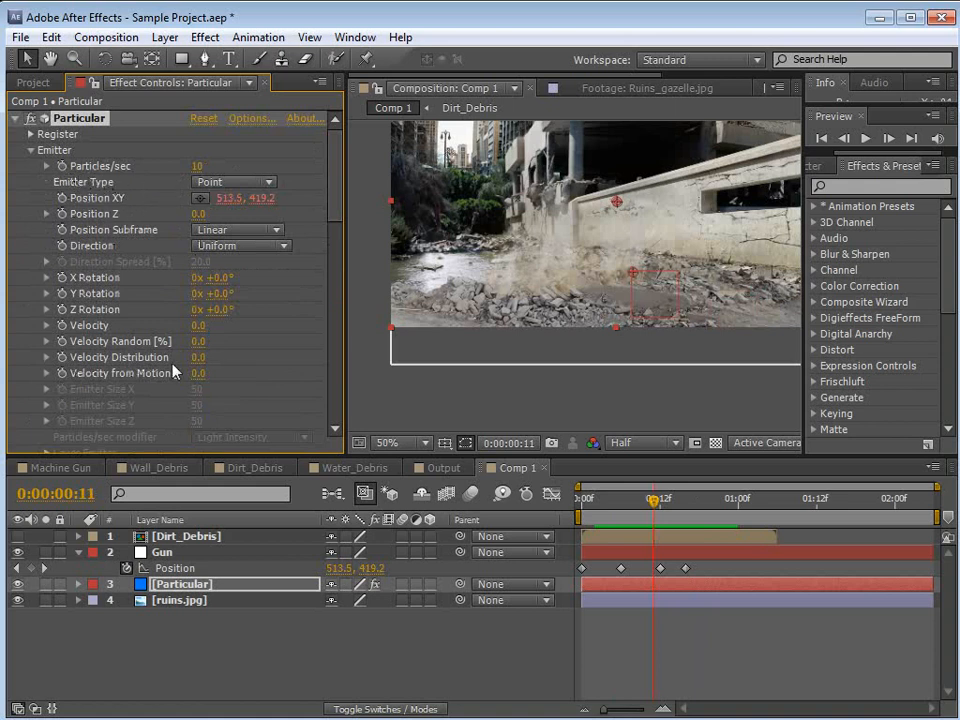
pyautogui.click(165, 556)
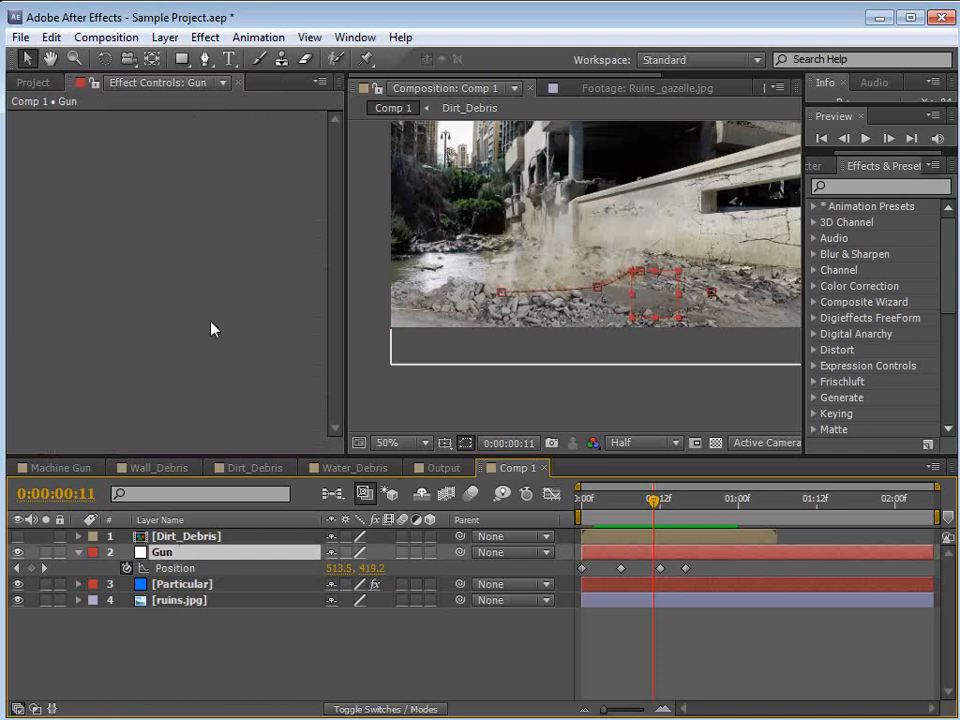
pyautogui.click(208, 37)
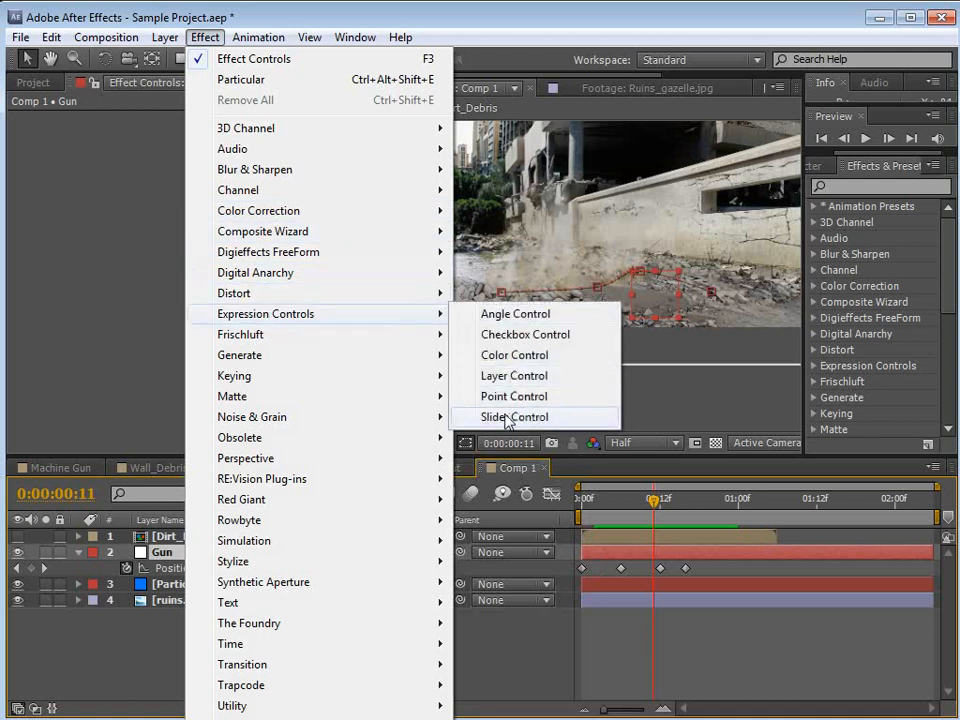
pyautogui.click(505, 418)
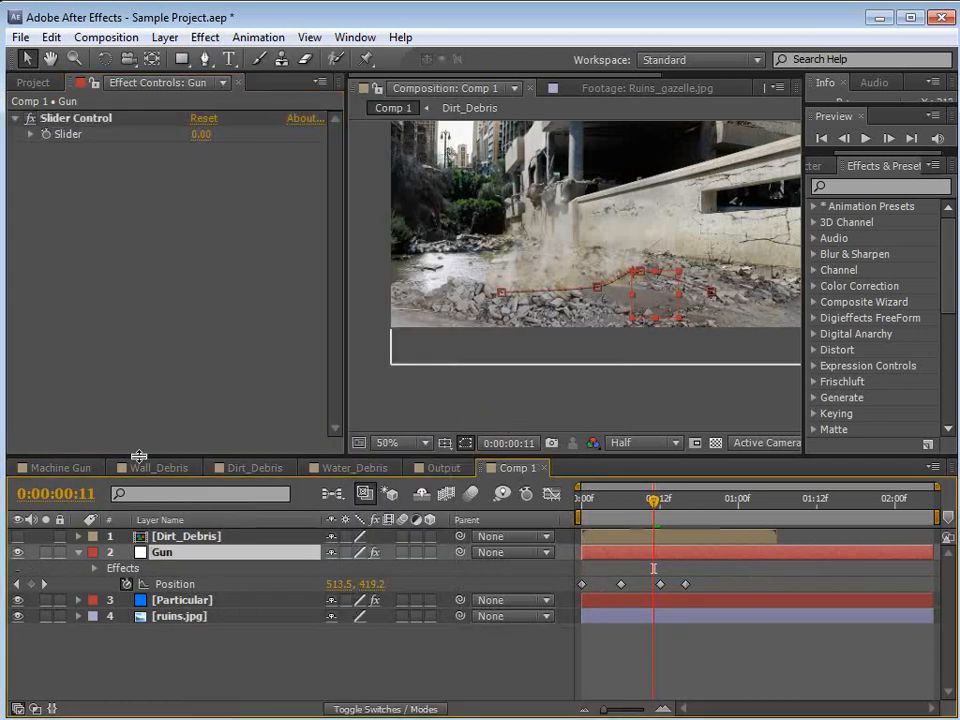
# Link the Particular layer's Particles/sec to the Gun null's Slider with a pick-whipped expression.
pyautogui.click(80, 553)
pyautogui.click(95, 569)
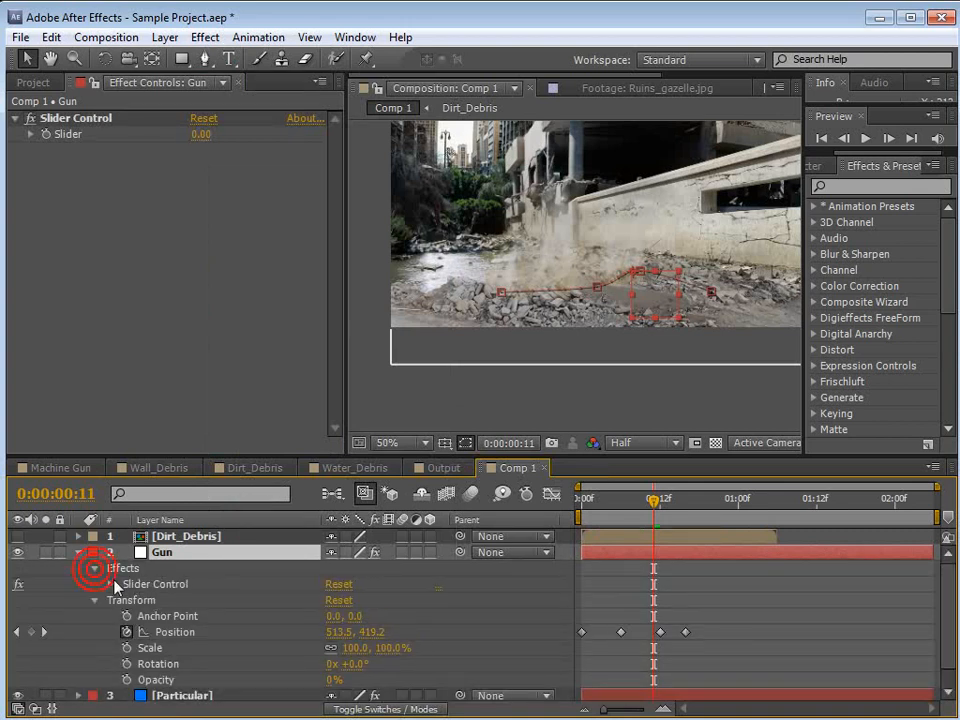
pyautogui.click(99, 617)
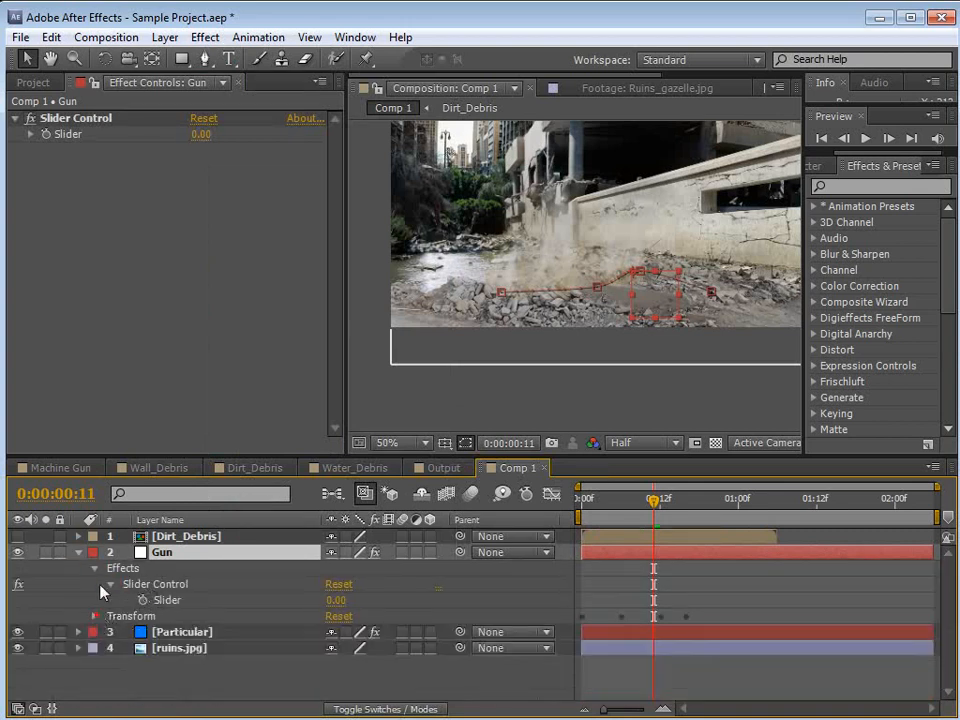
pyautogui.click(174, 635)
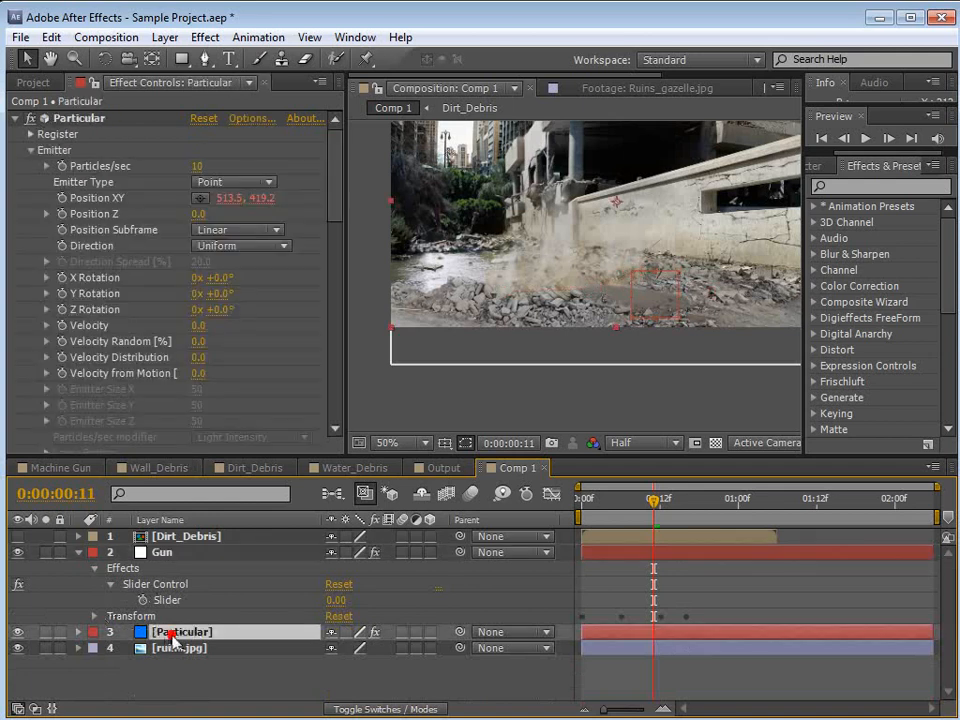
pyautogui.keyDown('alt'); pyautogui.click(62, 166); pyautogui.keyUp('alt')
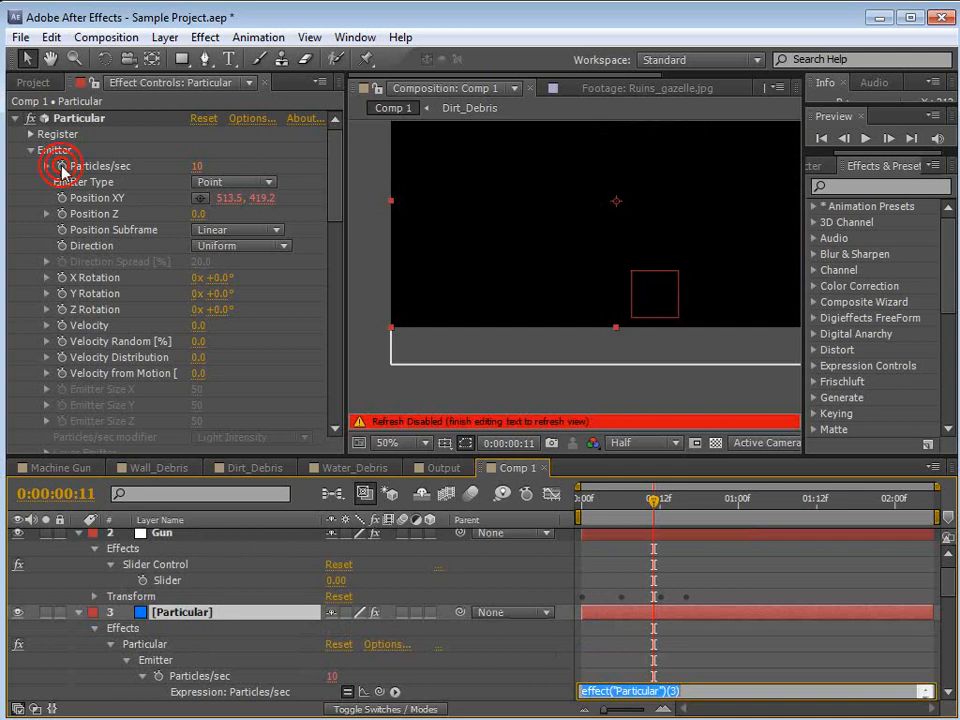
pyautogui.moveTo(380, 691); pyautogui.dragTo(184, 603)
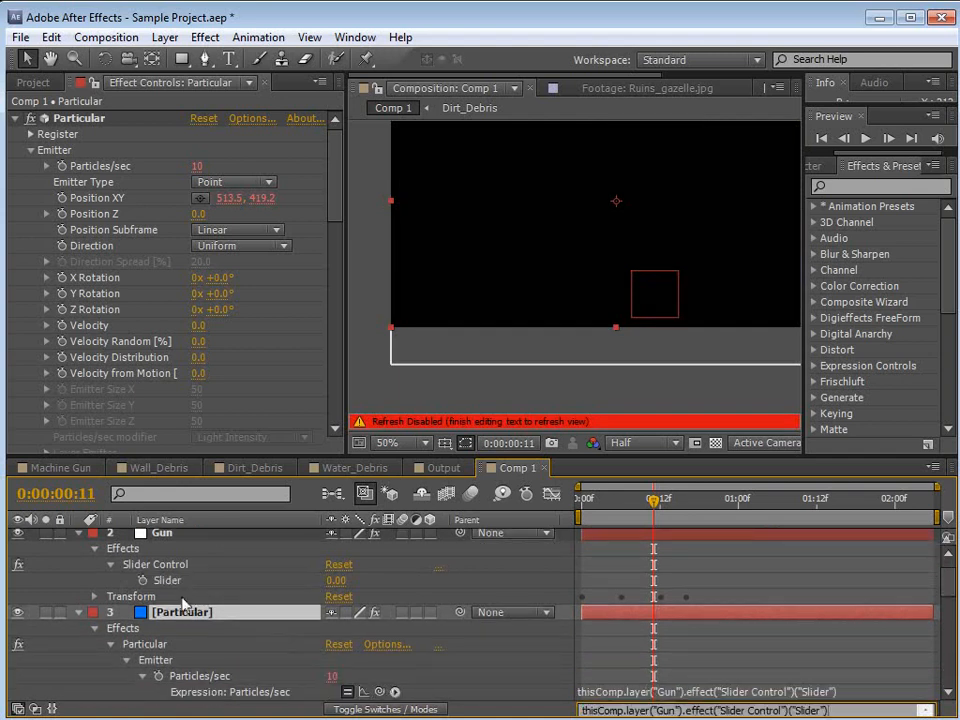
# Rename the Gun null's Slider Control effect to Firerate.
pyautogui.click(172, 535)
pyautogui.click(82, 119)
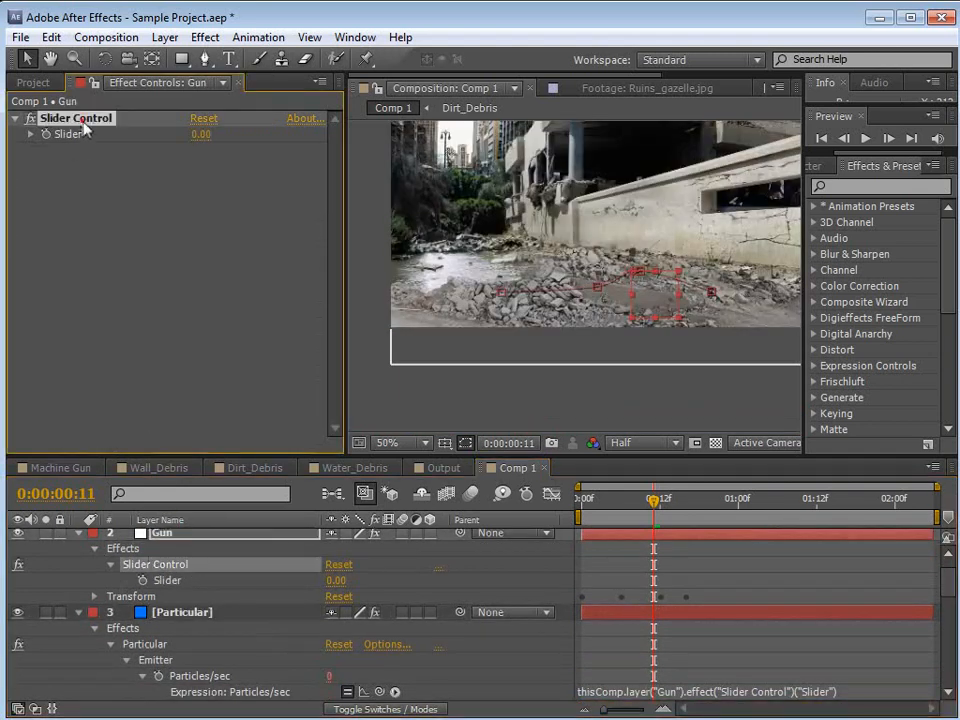
pyautogui.press('Return')
pyautogui.write('R')
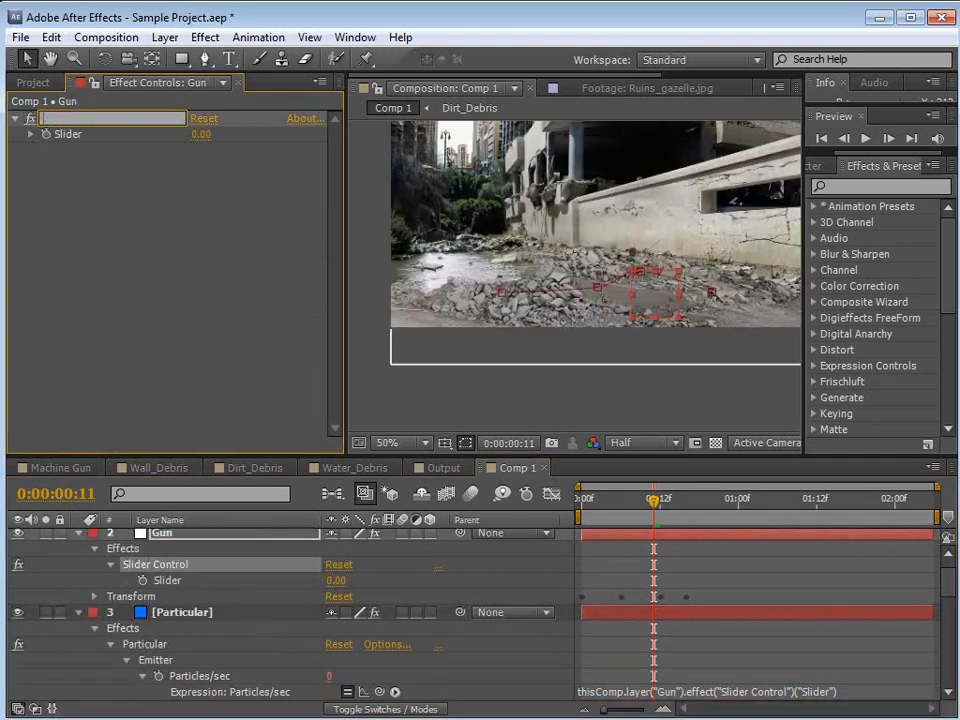
pyautogui.write('irerate')
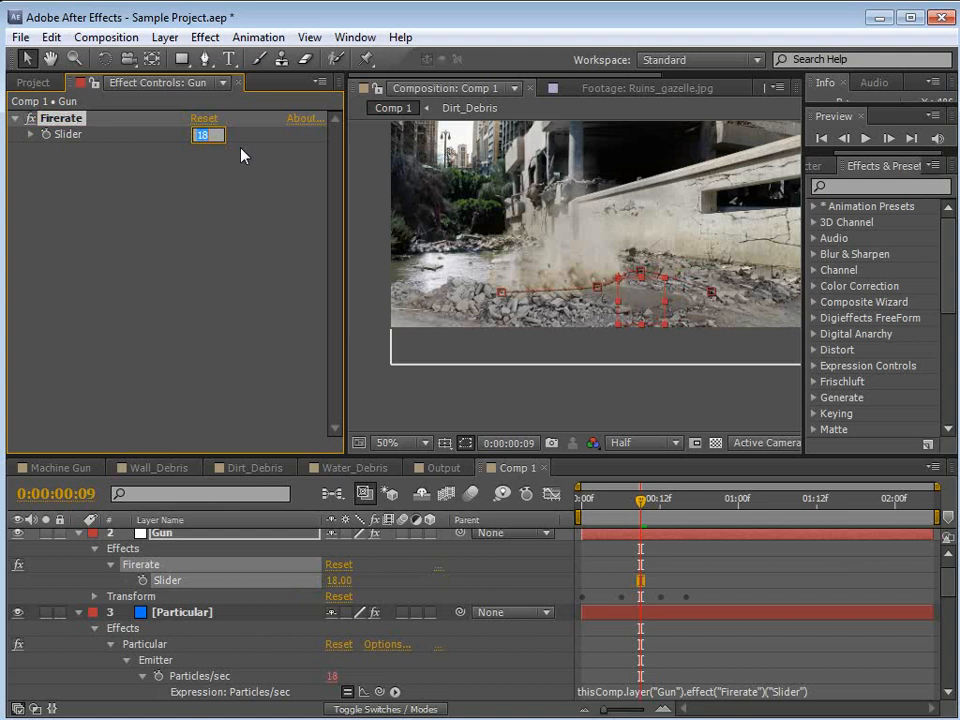
# Set the Gun's Firerate slider to 10 and scrub Comp 1 to frame 14.
pyautogui.click(229, 188)
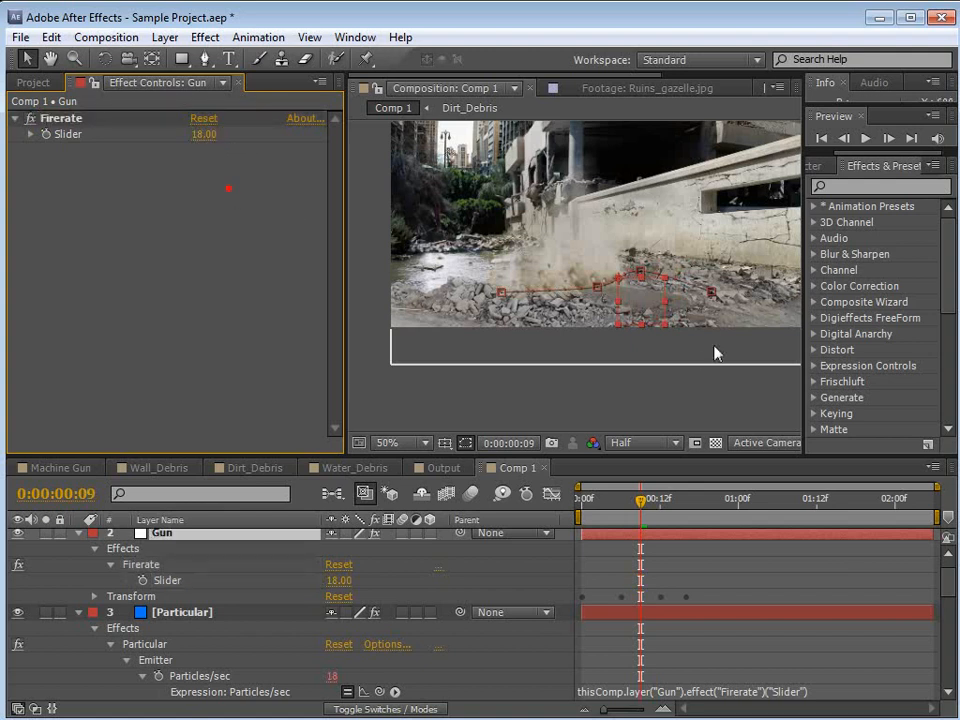
pyautogui.click(205, 135)
pyautogui.write('10')
pyautogui.press('Return')
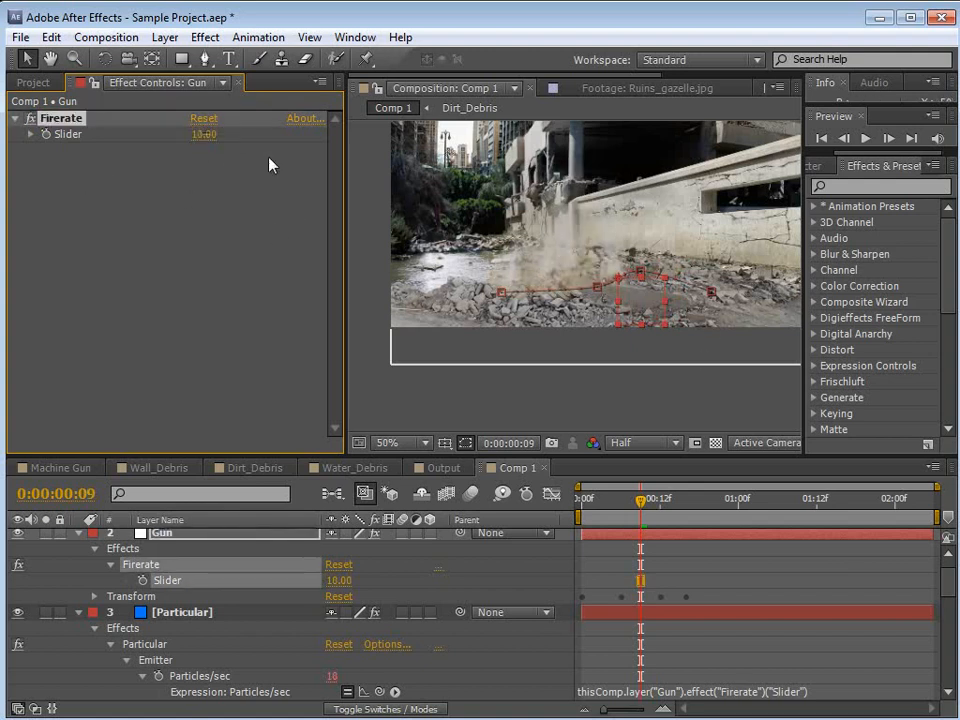
pyautogui.moveTo(645, 512); pyautogui.dragTo(673, 512)
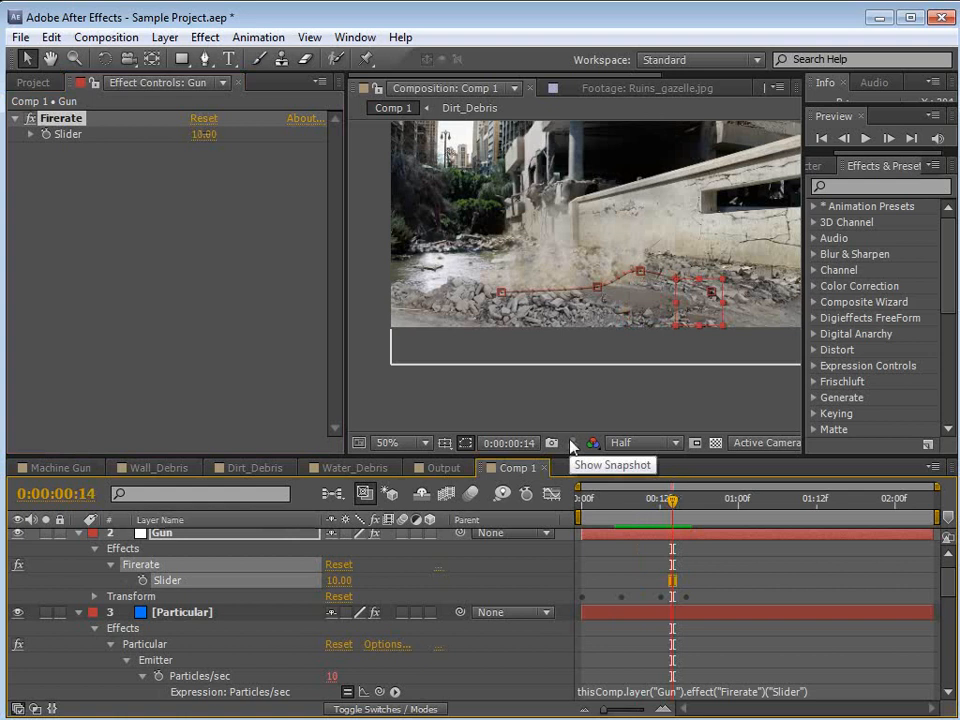
# Shift the third keyframe point of the Gun's motion path slightly to the right, and collapse the expanded layer properties.
pyautogui.moveTo(639, 269); pyautogui.dragTo(660, 266)
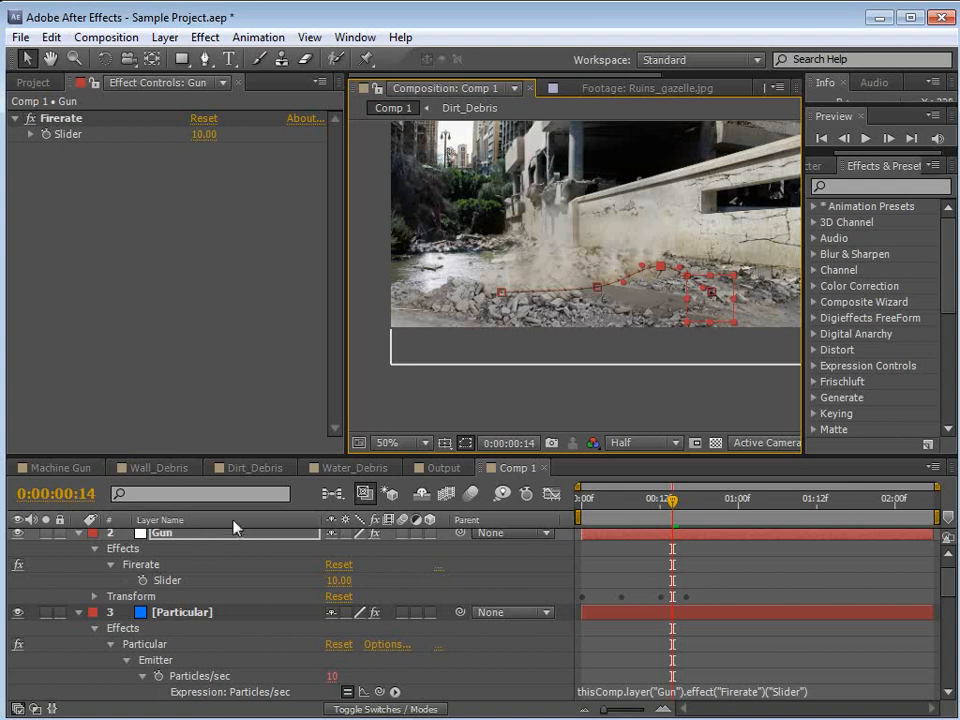
pyautogui.hotkey('ctrl', 'a')
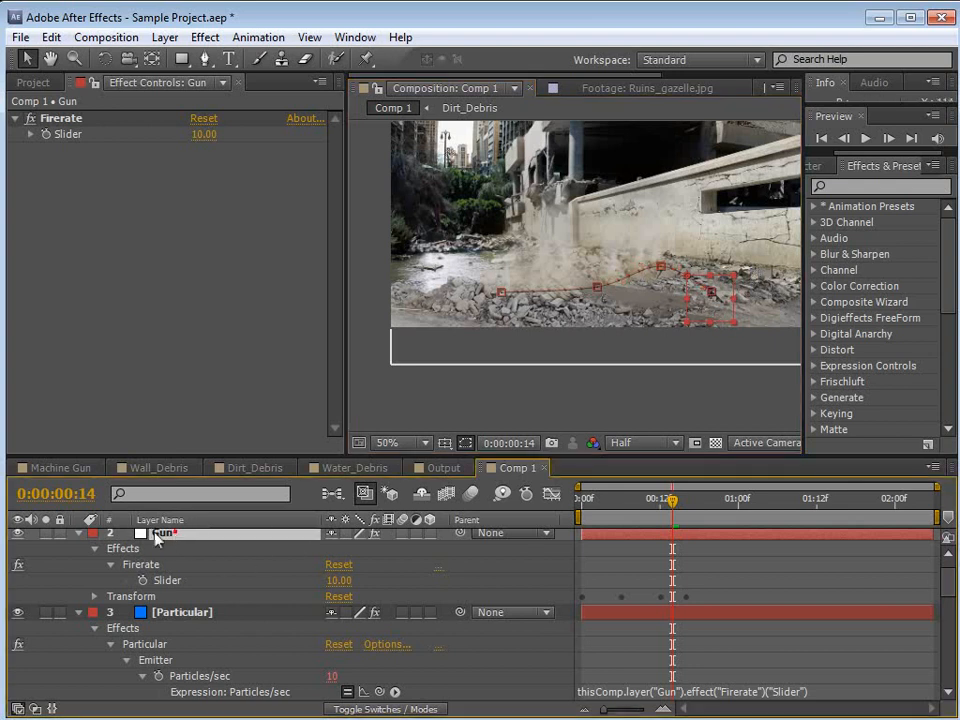
pyautogui.click(79, 534)
pyautogui.click(333, 657)
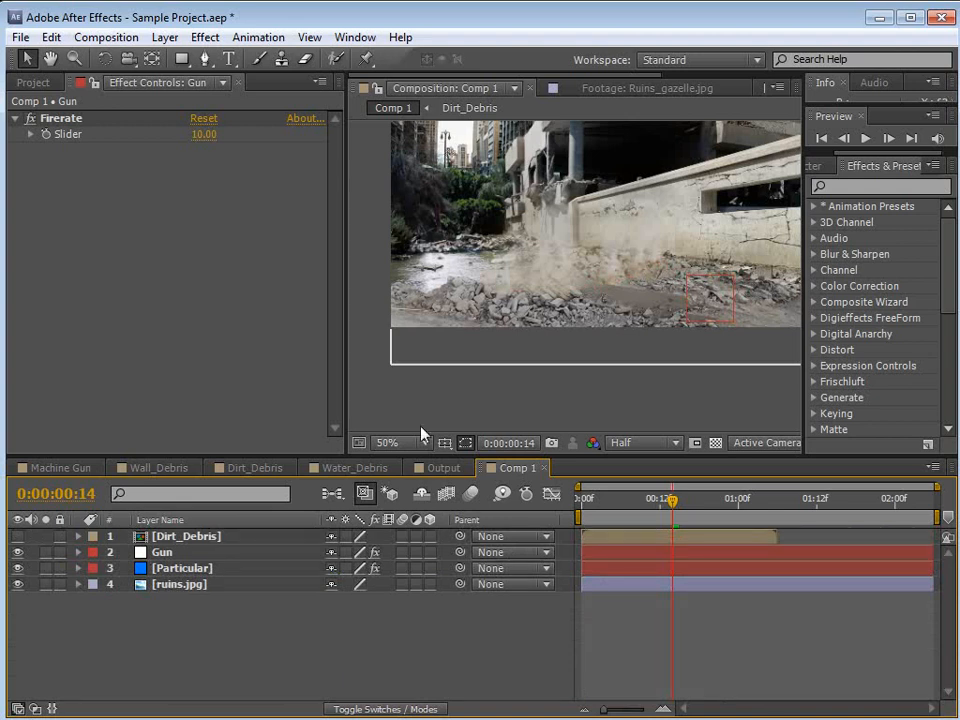
# Create a new 960 x 540 px red solid in Comp 1.
pyautogui.moveTo(692, 212); pyautogui.dragTo(670, 278)
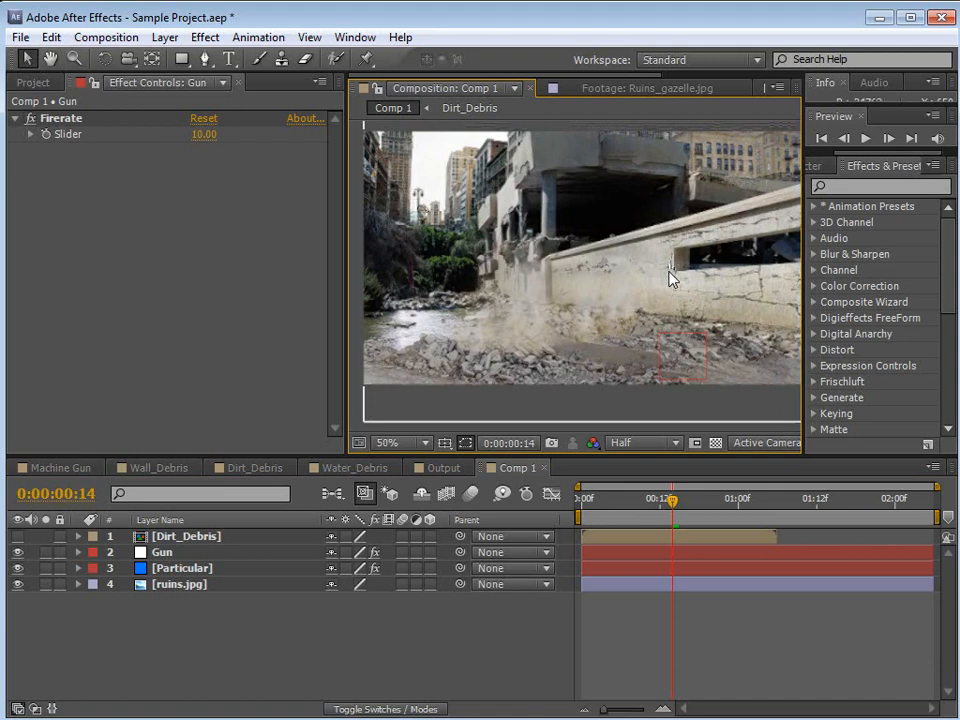
pyautogui.click(160, 37)
pyautogui.moveTo(300, 59)
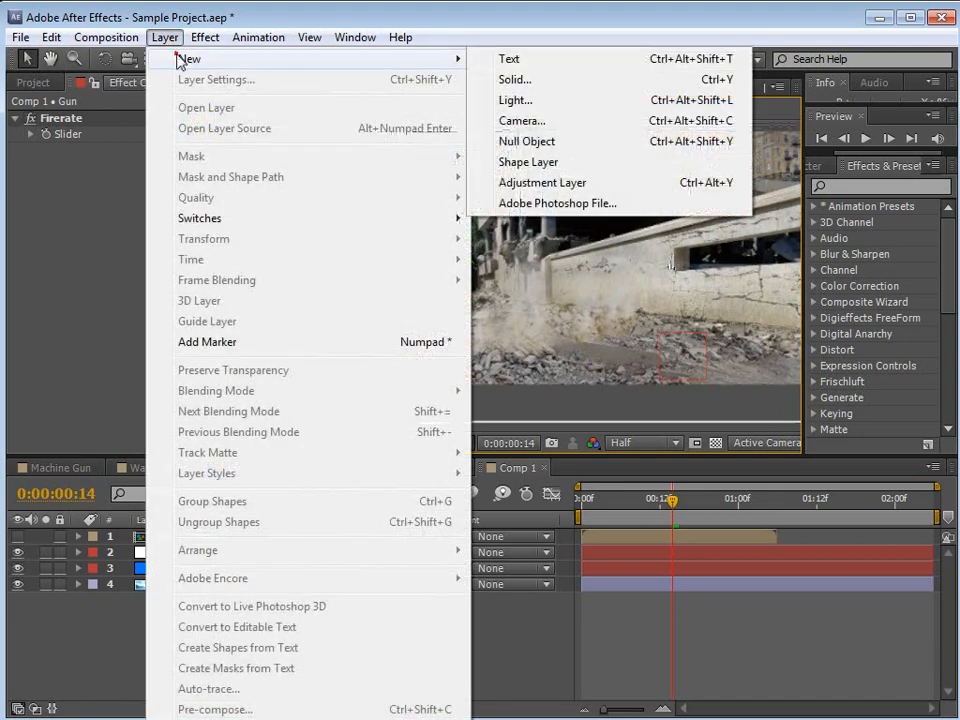
pyautogui.click(541, 81)
pyautogui.click(204, 321)
pyautogui.moveTo(283, 70); pyautogui.dragTo(283, 41)
pyautogui.click(430, 45)
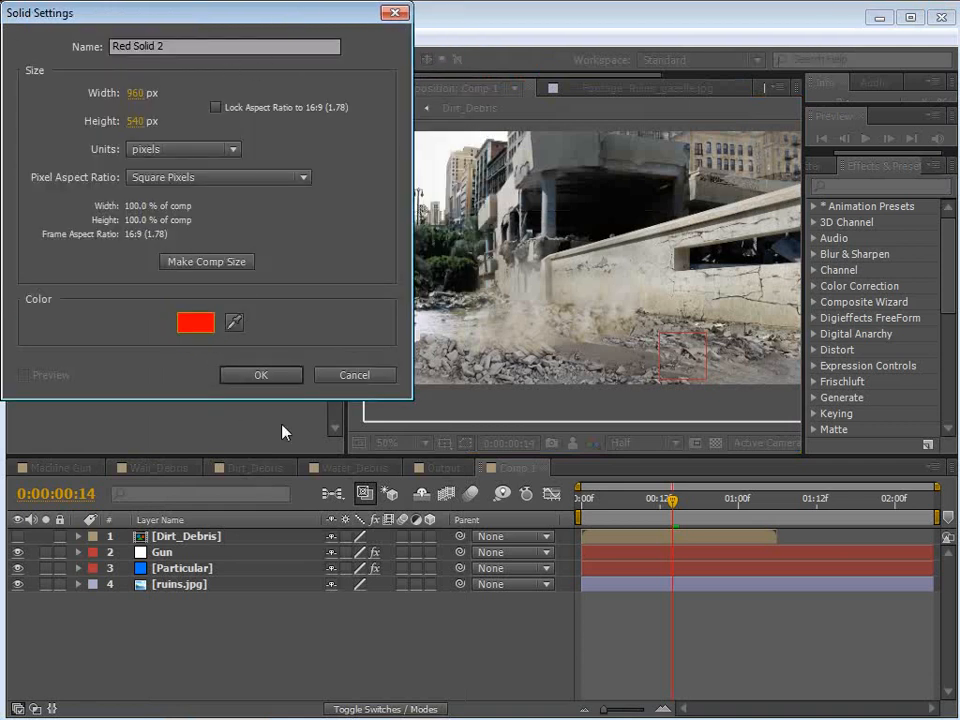
pyautogui.click(261, 375)
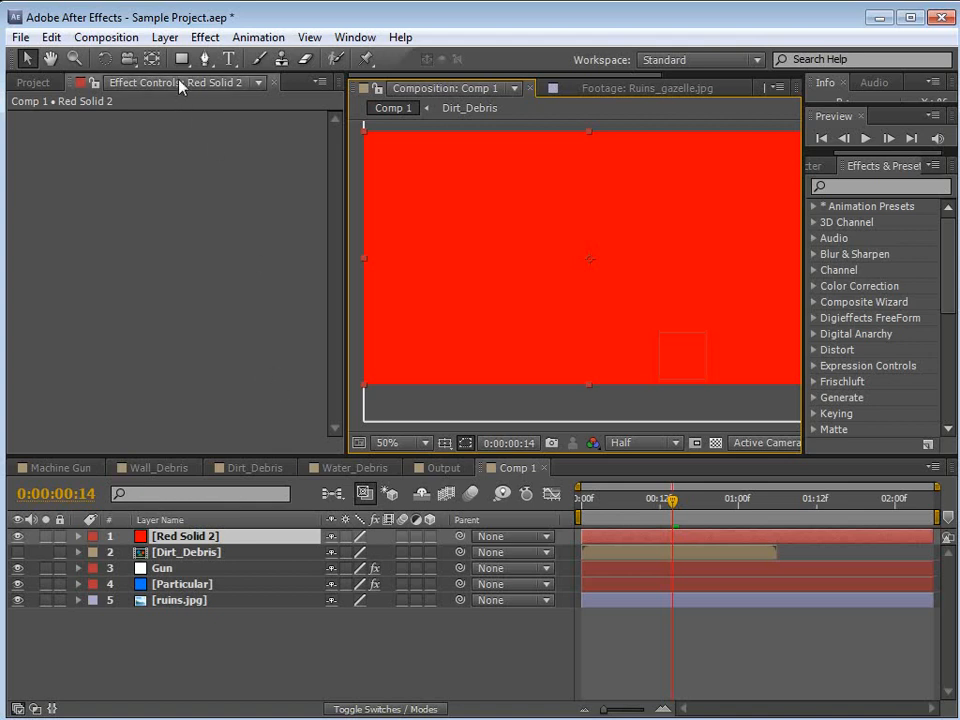
# Hide the red solid and the Particular layer, and draw a closed Pen mask on the solid around the concrete wall and its broken left section.
pyautogui.click(207, 60)
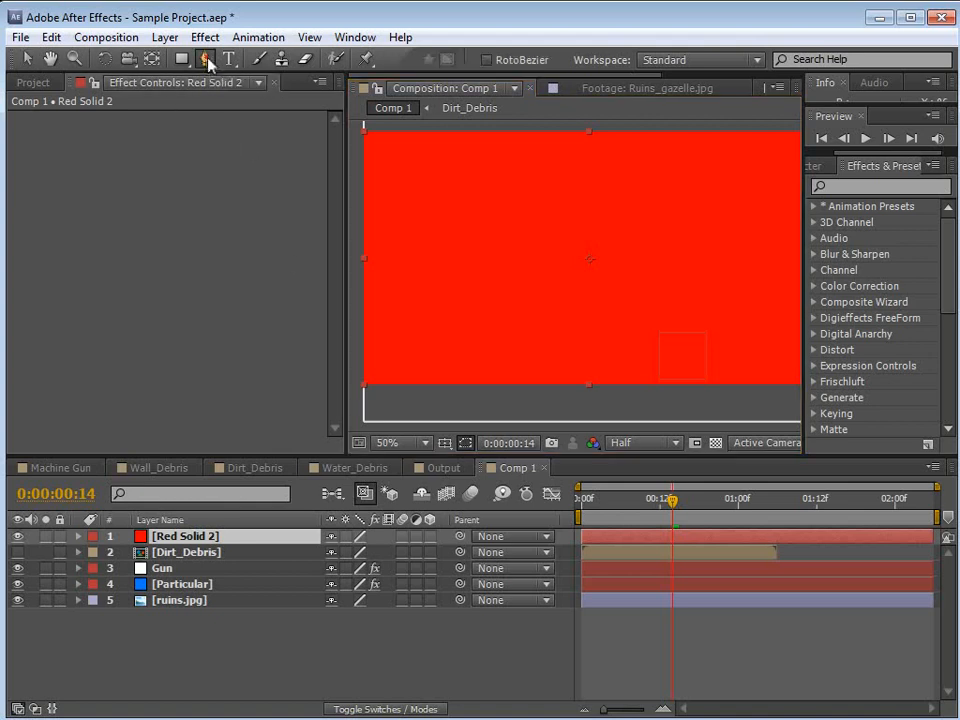
pyautogui.click(17, 537)
pyautogui.press('`')
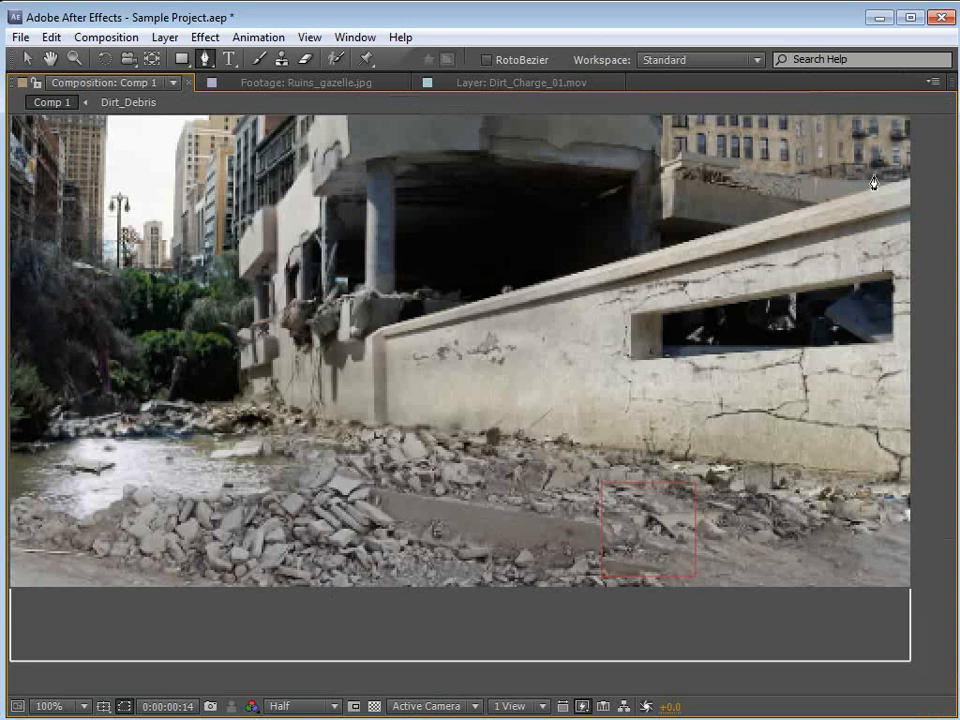
pyautogui.click(920, 171)
pyautogui.click(384, 326)
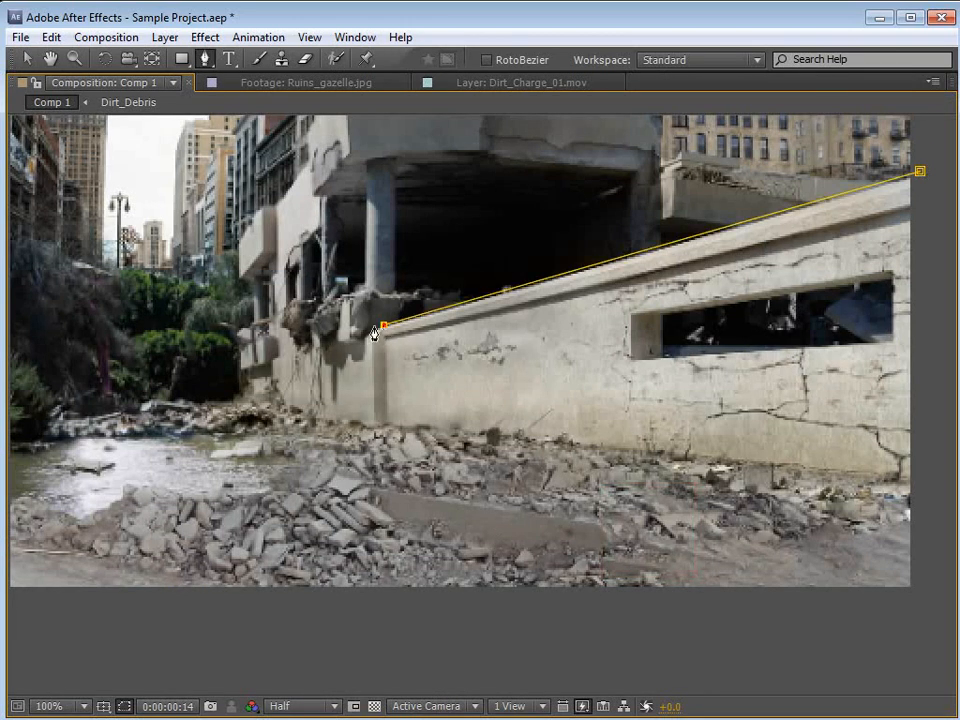
pyautogui.click(328, 341)
pyautogui.click(311, 159)
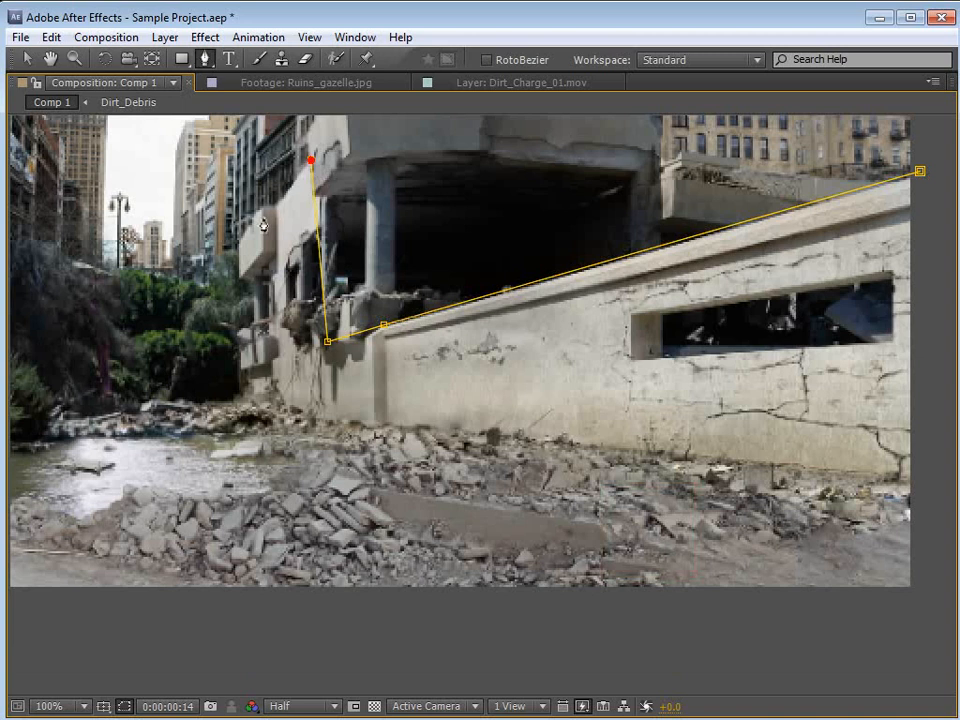
pyautogui.click(237, 247)
pyautogui.click(243, 373)
pyautogui.click(250, 407)
pyautogui.click(304, 416)
pyautogui.click(386, 424)
pyautogui.click(468, 432)
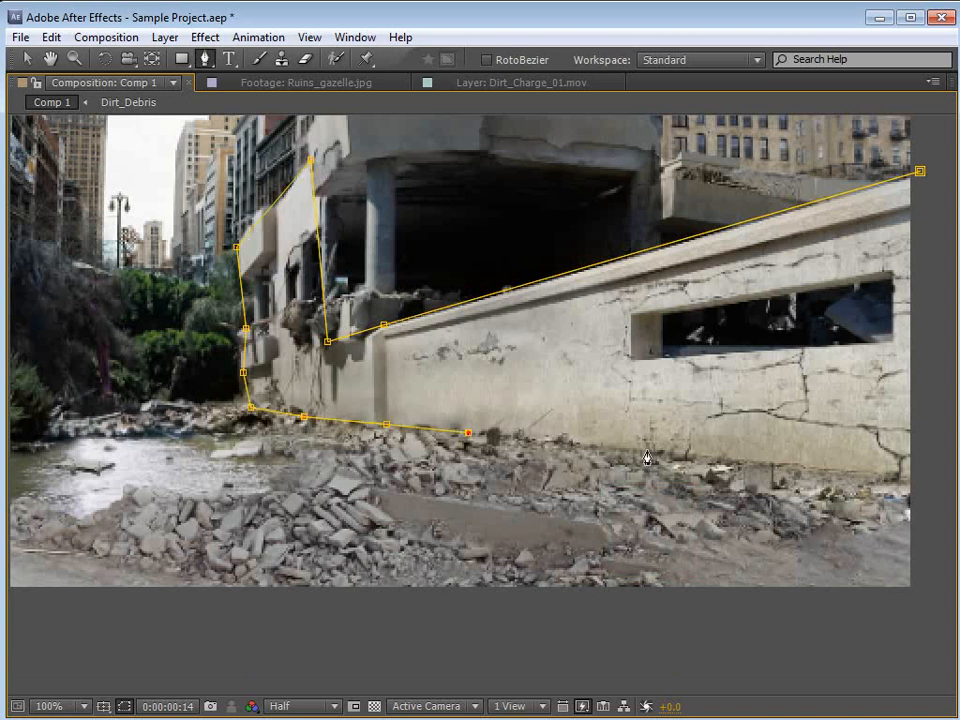
pyautogui.click(656, 455)
pyautogui.click(928, 485)
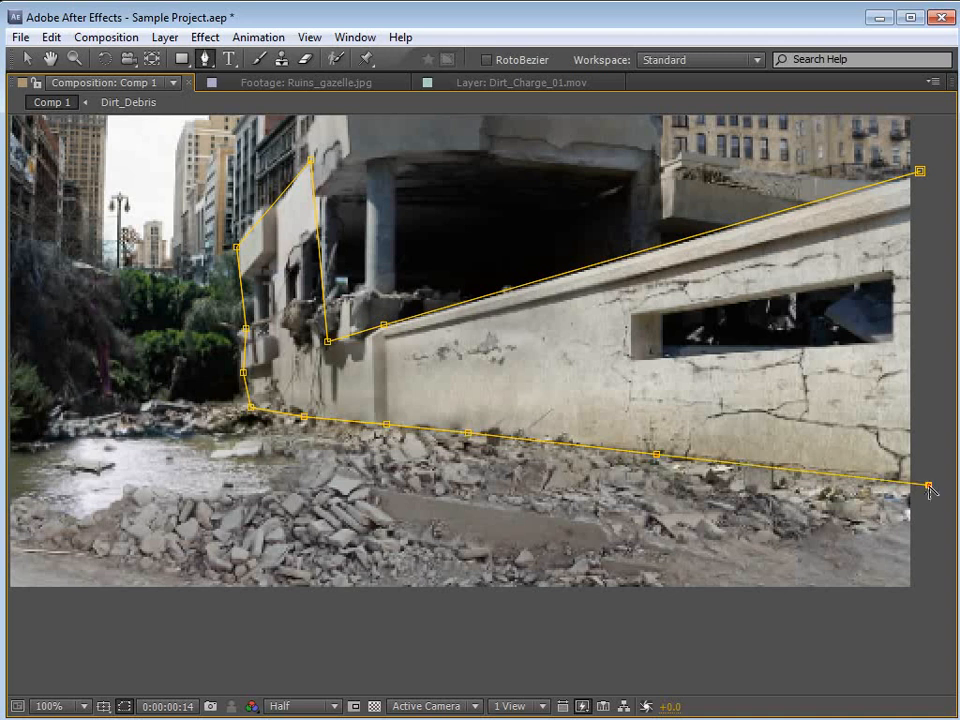
pyautogui.click(921, 172)
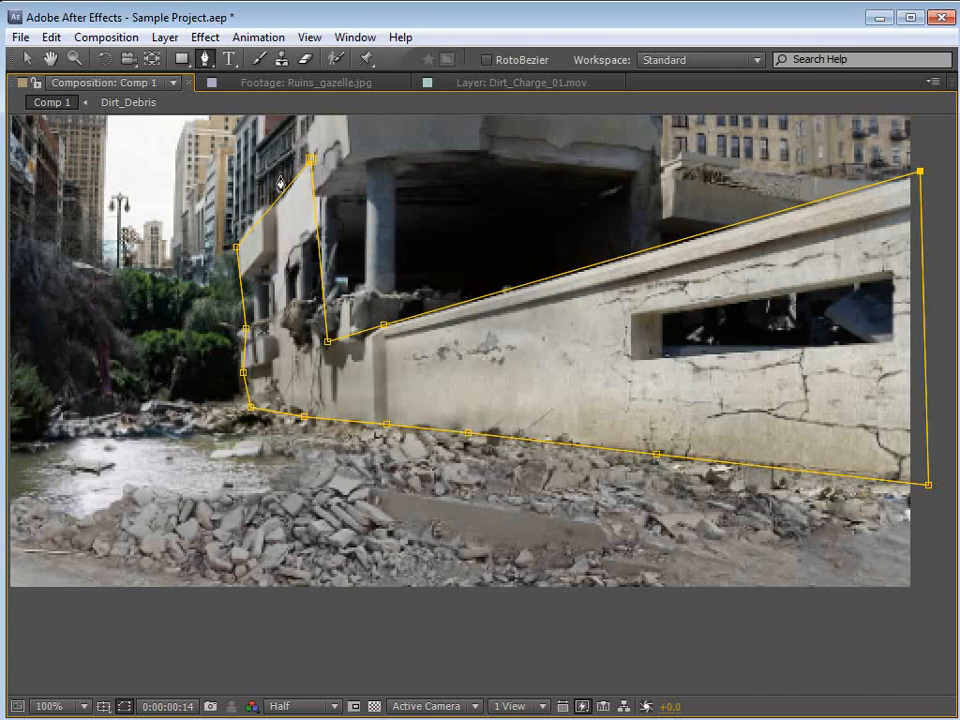
# Move the mask's upper-left peak and inner corner points rightward to the start of the long wall, and show the red solid again.
pyautogui.press('v')
pyautogui.moveTo(312, 160); pyautogui.dragTo(324, 160)
pyautogui.moveTo(329, 344); pyautogui.dragTo(373, 335)
pyautogui.moveTo(330, 161); pyautogui.dragTo(377, 133)
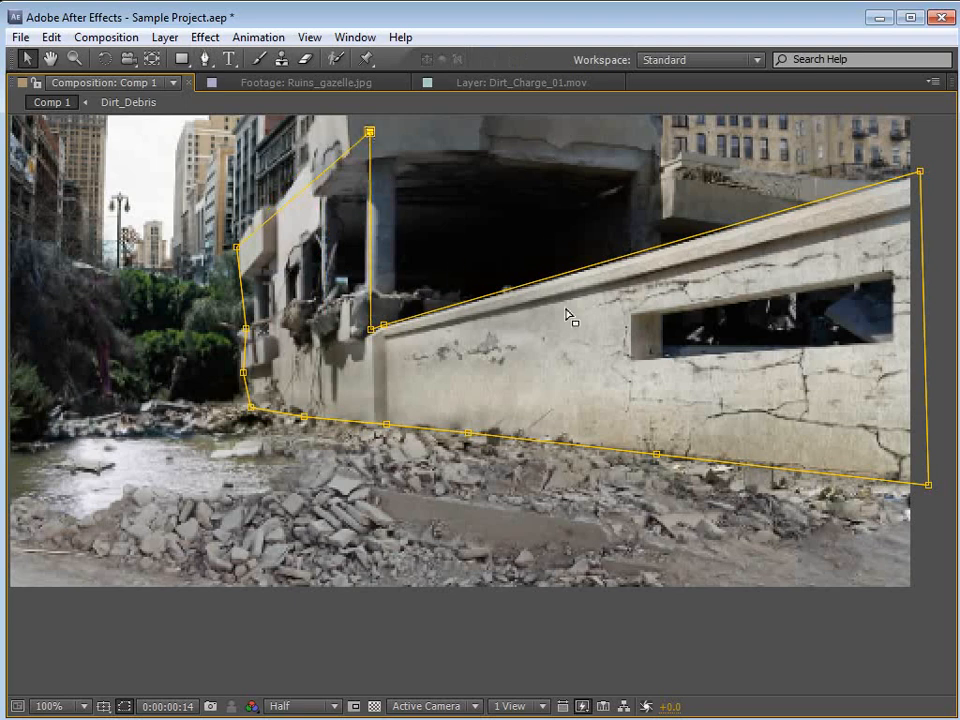
pyautogui.press('`')
pyautogui.click(17, 536)
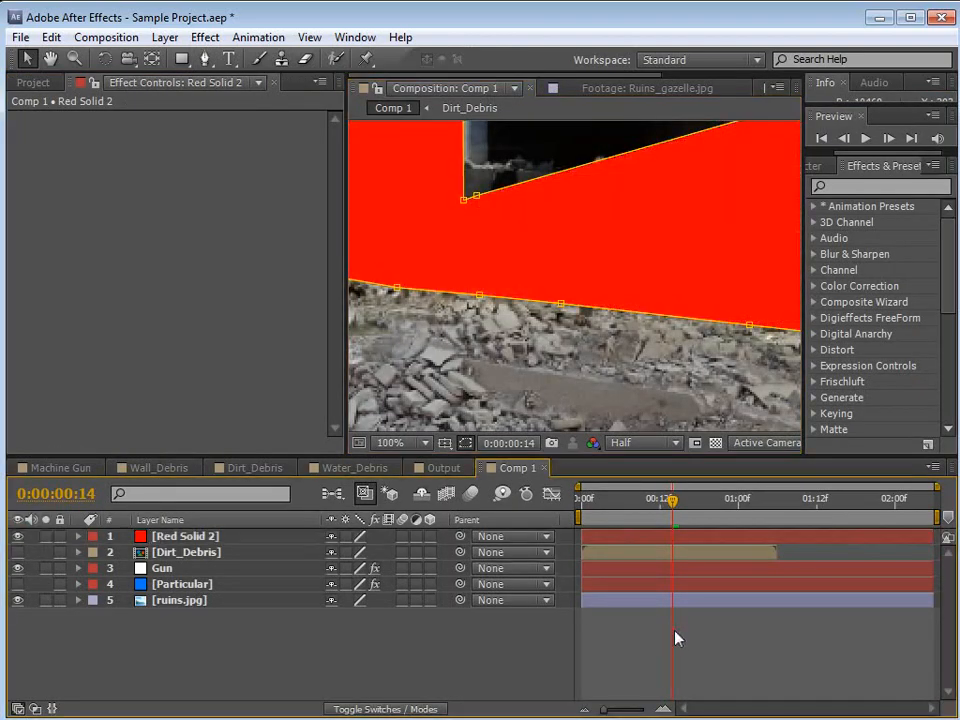
# Pre-compose the masked red solid as Wall, moving all attributes into the new composition.
pyautogui.scroll(-2, 500, 340)
pyautogui.click(180, 538)
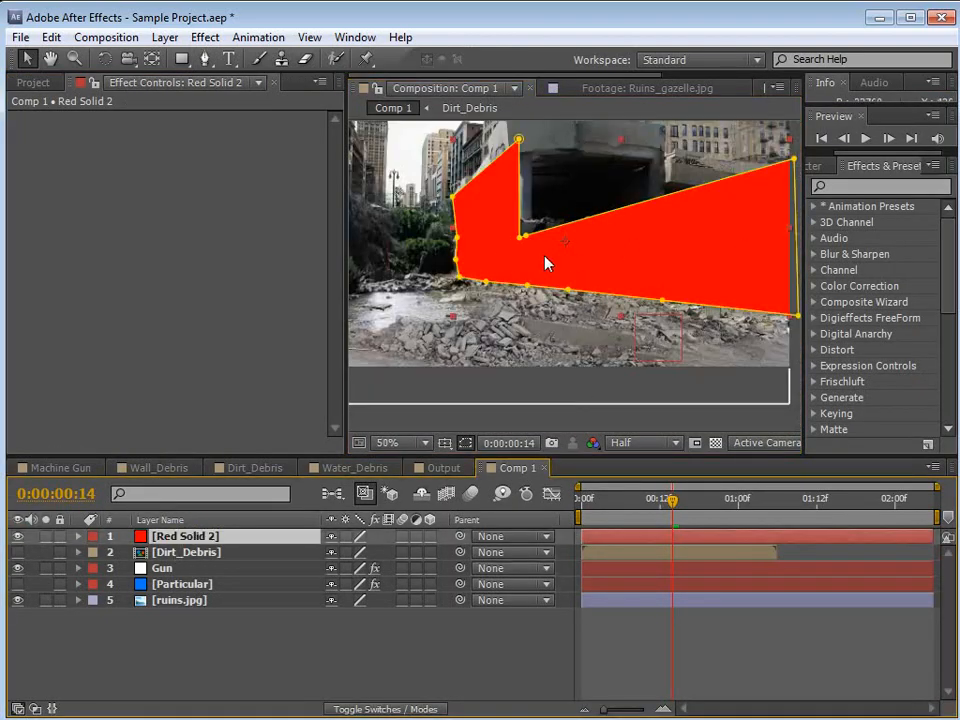
pyautogui.click(164, 38)
pyautogui.click(214, 708)
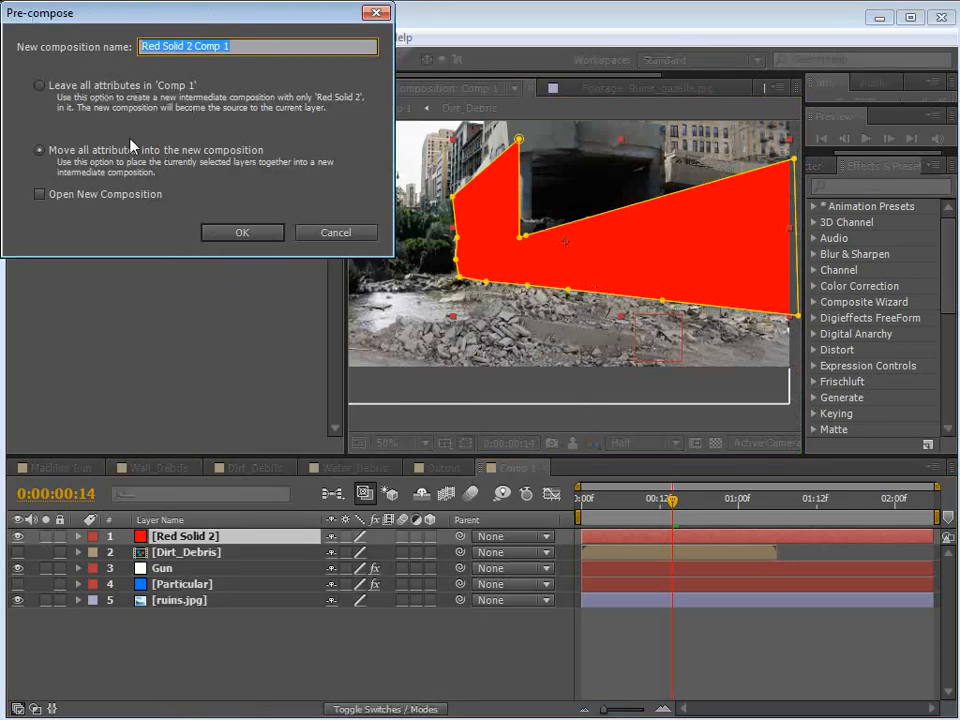
pyautogui.write('Wall')
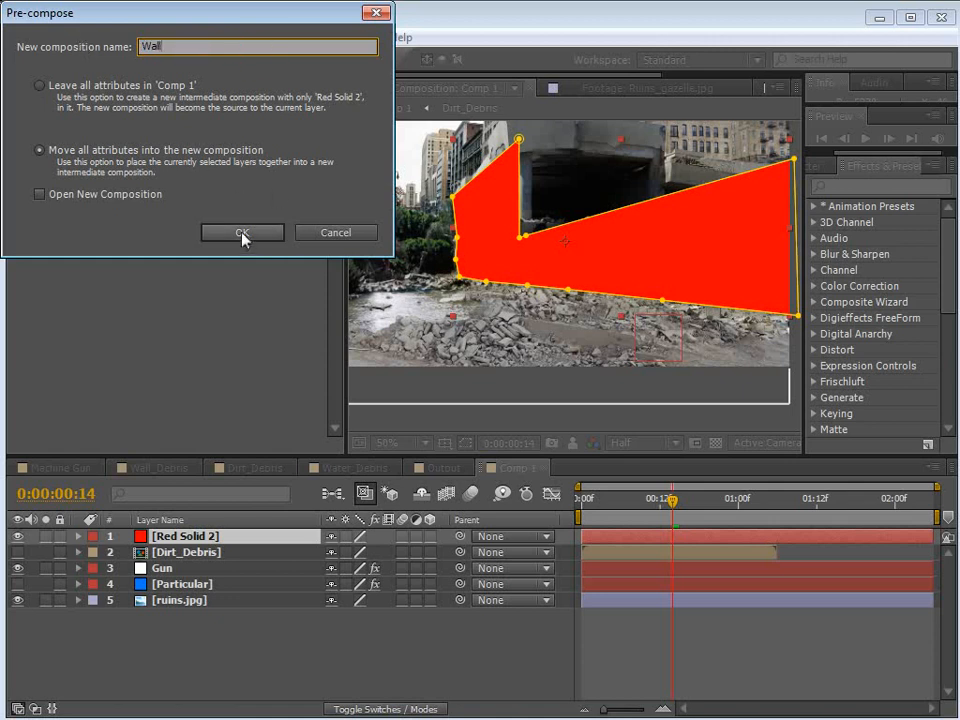
pyautogui.click(38, 150)
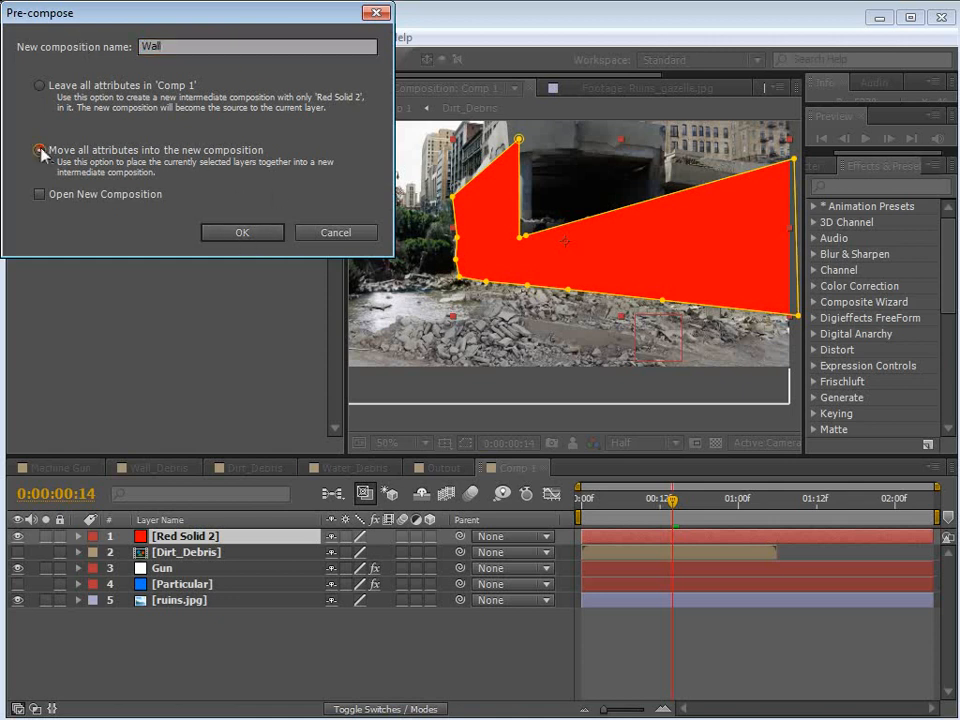
pyautogui.click(240, 236)
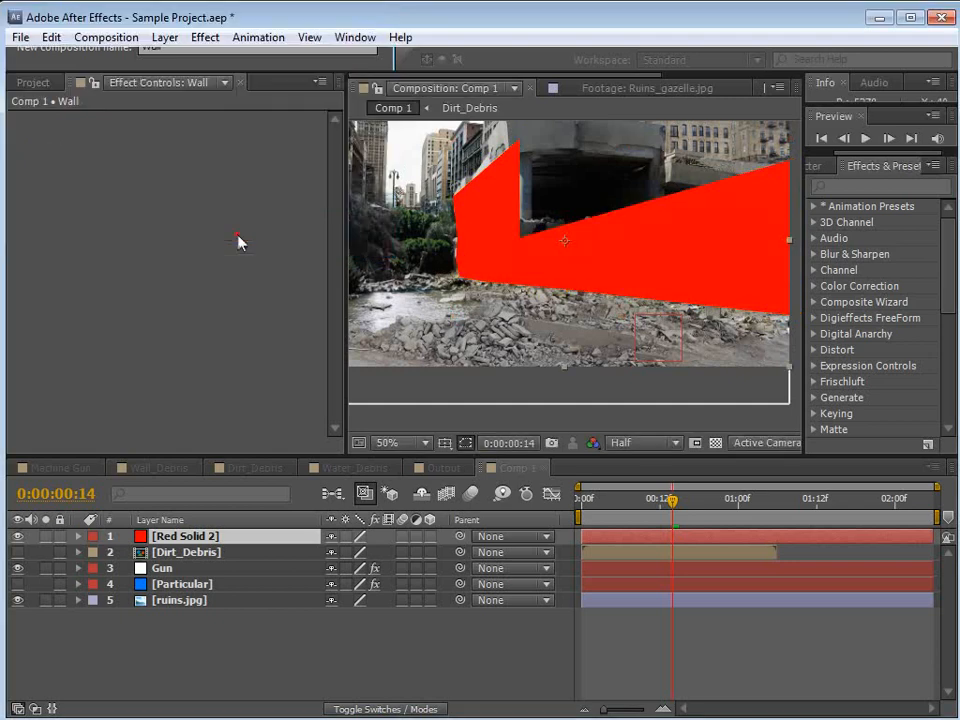
# Hide the Wall layer and create a new 960 x 540 px dark brown solid.
pyautogui.click(17, 537)
pyautogui.click(165, 37)
pyautogui.moveTo(200, 59)
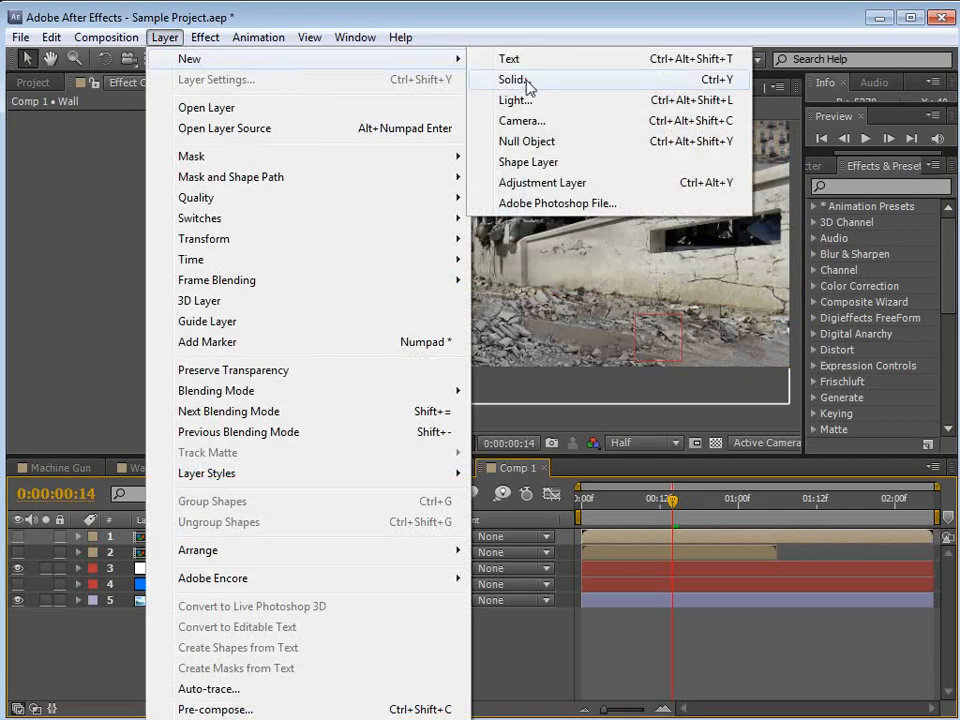
pyautogui.click(526, 80)
pyautogui.click(195, 322)
pyautogui.moveTo(281, 277); pyautogui.dragTo(281, 253)
pyautogui.click(217, 158)
pyautogui.moveTo(217, 158); pyautogui.dragTo(257, 152)
pyautogui.click(440, 44)
pyautogui.click(193, 320)
pyautogui.click(281, 262)
pyautogui.moveTo(176, 231); pyautogui.dragTo(101, 214)
pyautogui.click(430, 44)
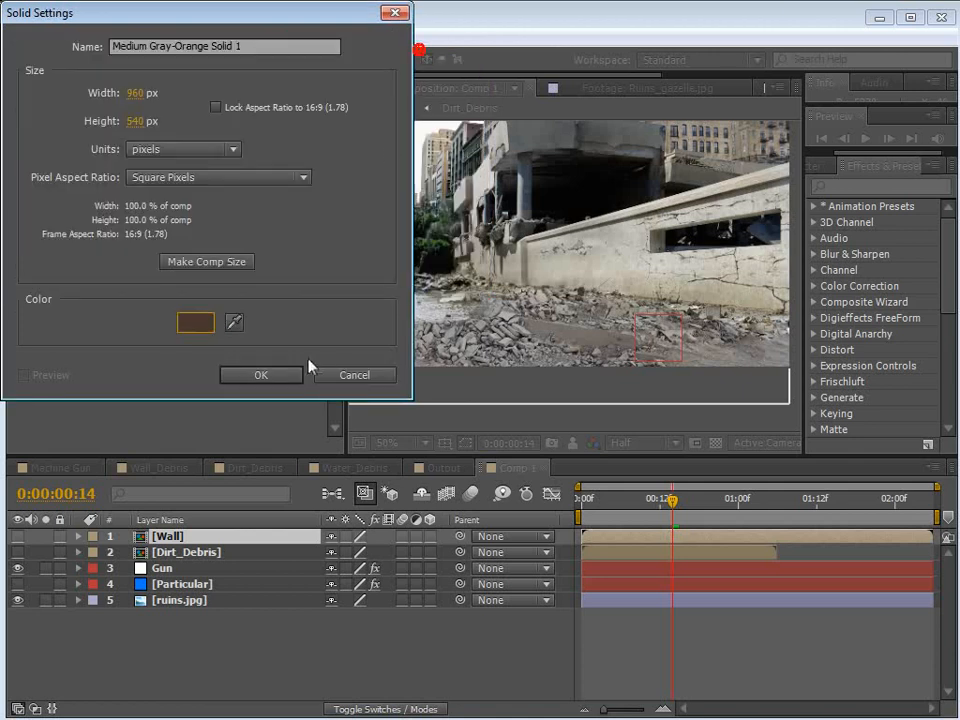
pyautogui.click(262, 375)
# Hide the brown solid and begin a Pen mask on it along the ground's upper edge and wall base, continuing down past the frame's right side.
pyautogui.click(206, 58)
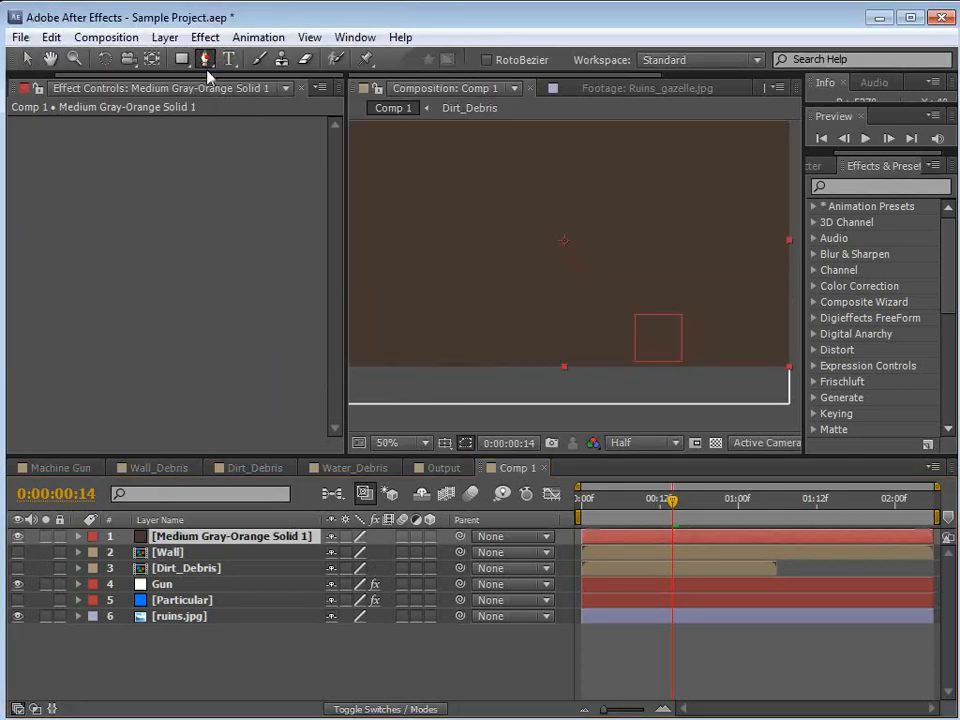
pyautogui.click(17, 536)
pyautogui.press('`')
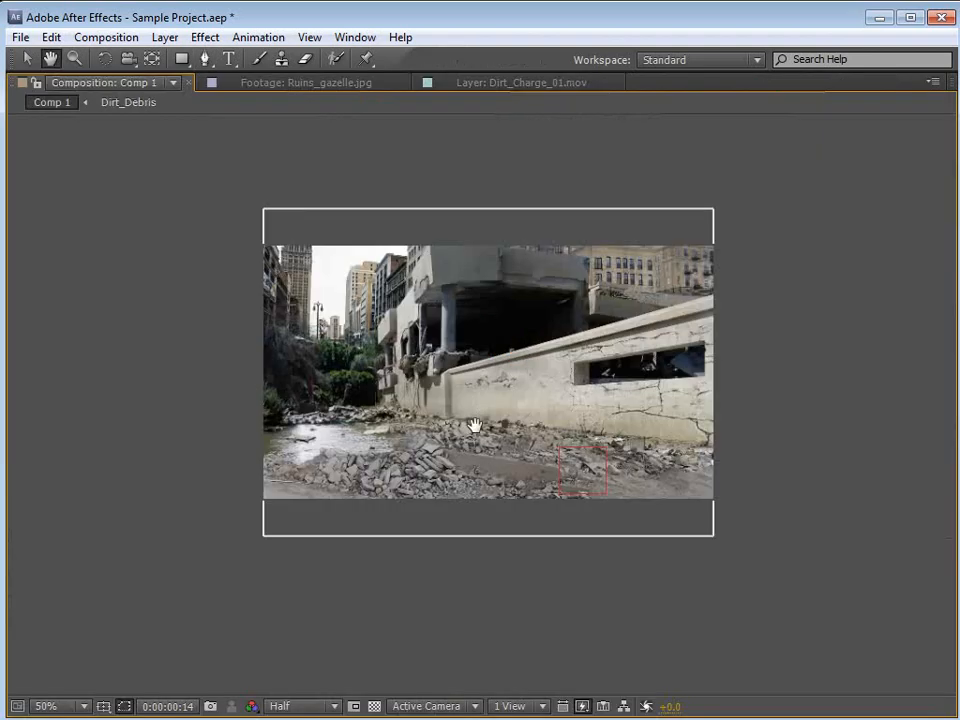
pyautogui.scroll(2, 474, 426)
pyautogui.click(120, 375)
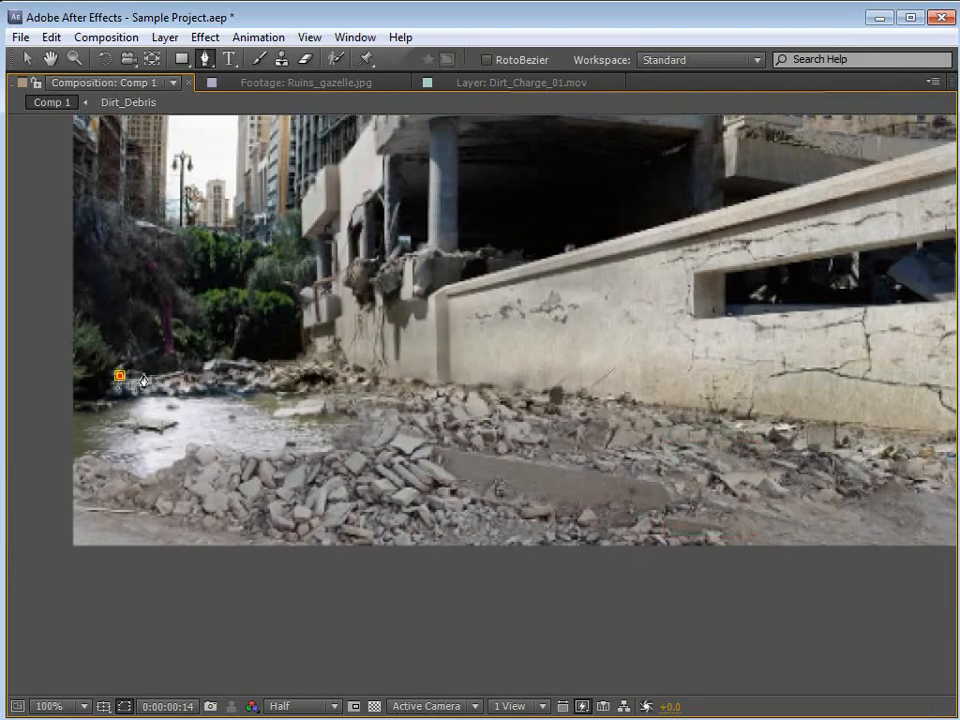
pyautogui.click(240, 356)
pyautogui.click(298, 360)
pyautogui.click(323, 354)
pyautogui.click(374, 370)
pyautogui.click(439, 381)
pyautogui.click(602, 397)
pyautogui.moveTo(735, 439); pyautogui.dragTo(609, 411)
pyautogui.click(825, 401)
pyautogui.click(855, 542)
# Complete the ground mask below the frame and around the puddle's outline so that the water is left out, and close the path.
pyautogui.moveTo(15, 530); pyautogui.dragTo(306, 542)
pyautogui.press('g')
pyautogui.click(160, 532)
pyautogui.click(169, 456)
pyautogui.click(207, 441)
pyautogui.click(229, 438)
pyautogui.click(262, 453)
pyautogui.click(283, 462)
pyautogui.click(301, 452)
pyautogui.click(323, 437)
pyautogui.click(341, 427)
pyautogui.click(381, 436)
pyautogui.click(424, 439)
pyautogui.click(459, 436)
pyautogui.click(482, 426)
pyautogui.click(494, 407)
pyautogui.click(489, 394)
pyautogui.click(468, 386)
pyautogui.click(446, 380)
pyautogui.click(384, 370)
pyautogui.click(341, 371)
pyautogui.click(299, 372)
pyautogui.click(265, 373)
pyautogui.click(259, 357)
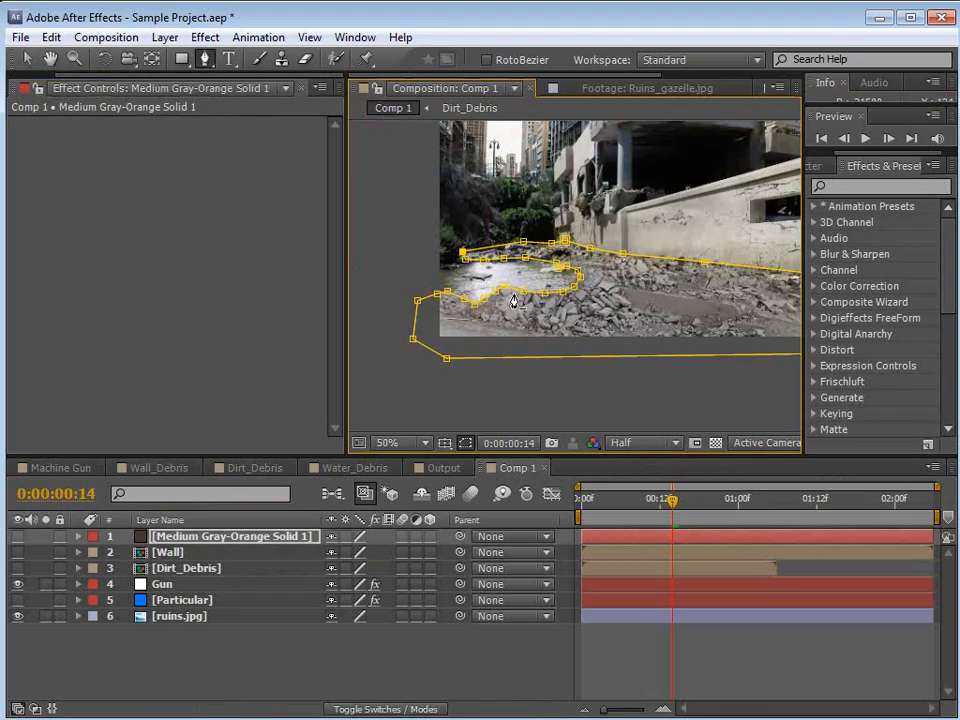
# Show the masked brown solid over the ground and select its layer.
pyautogui.moveTo(586, 315); pyautogui.dragTo(557, 327)
pyautogui.press('g')
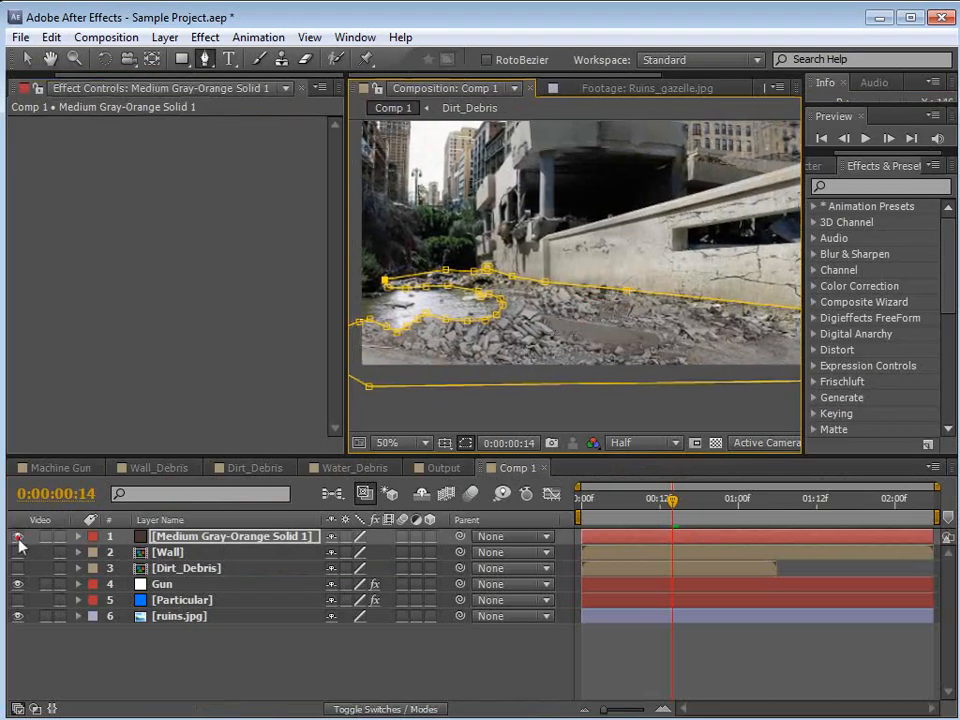
pyautogui.click(17, 536)
pyautogui.click(322, 650)
pyautogui.click(224, 538)
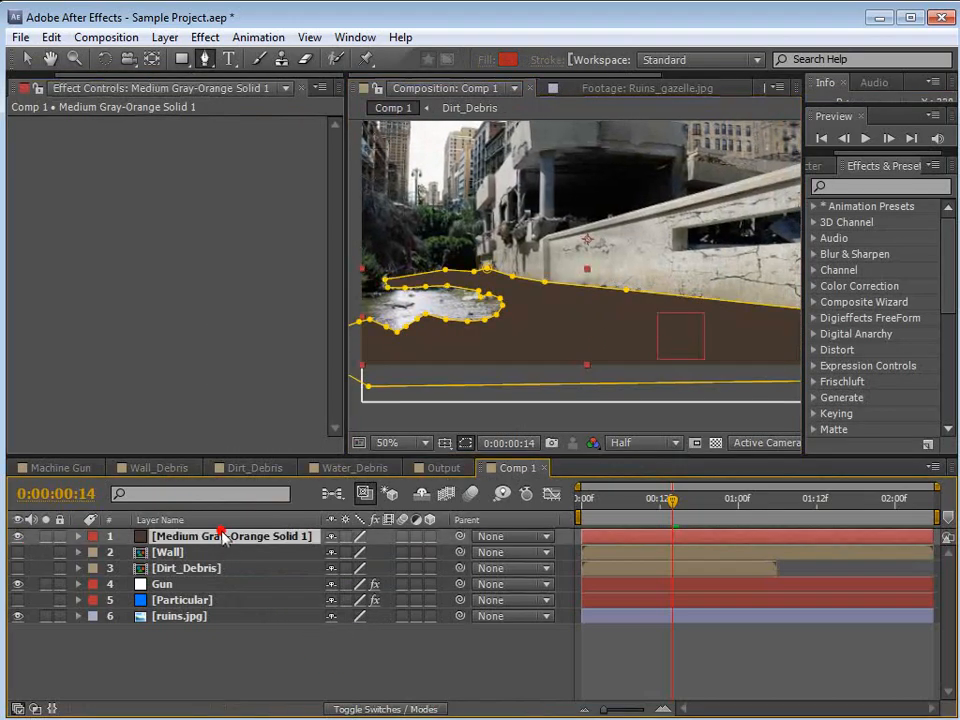
# Pre-compose the masked brown solid as Dirt with all attributes moved into the new composition, and hide the resulting layer.
pyautogui.click(163, 38)
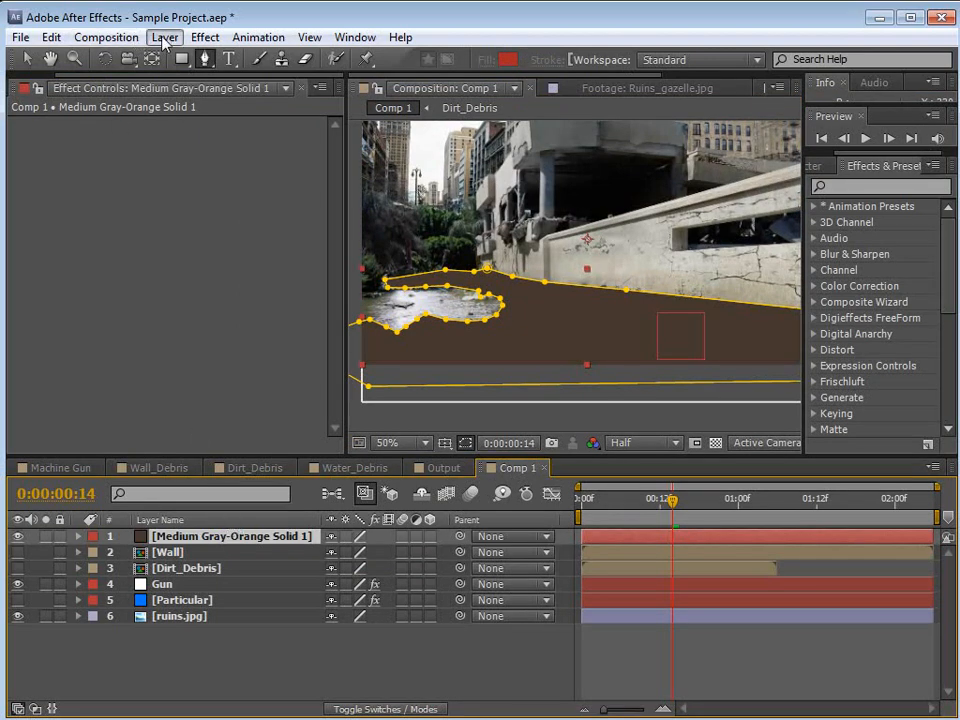
pyautogui.click(236, 703)
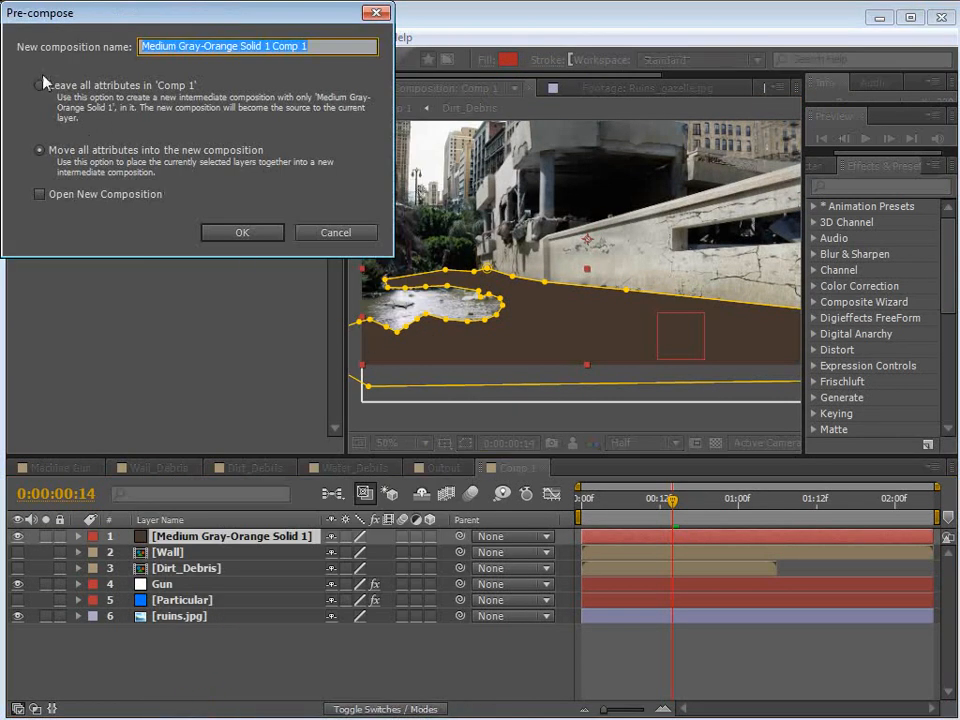
pyautogui.write('Groun')
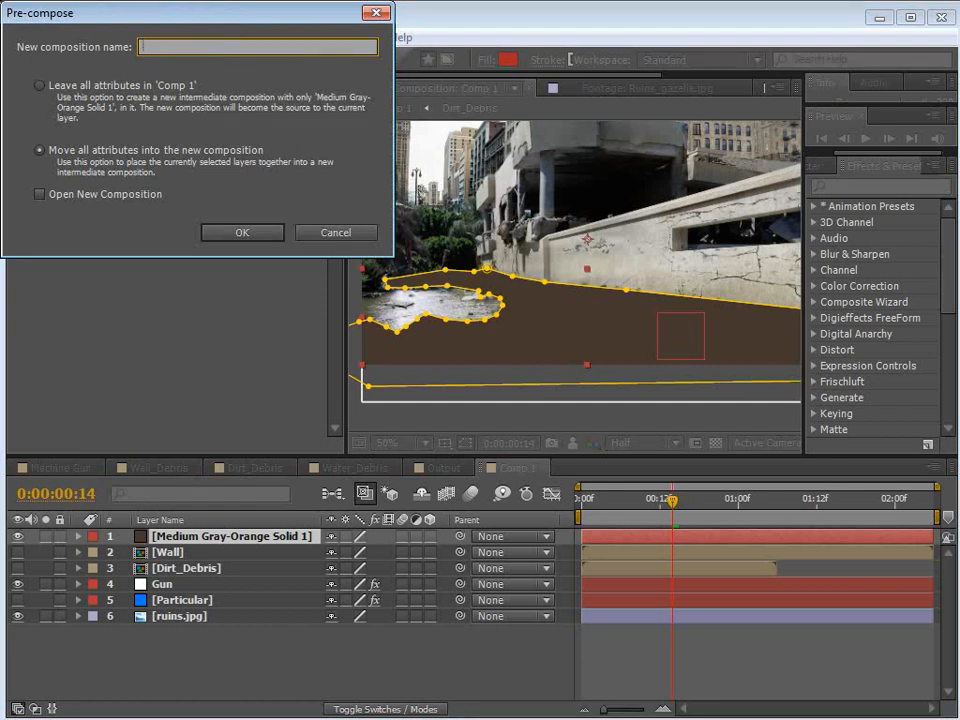
pyautogui.press('Return')
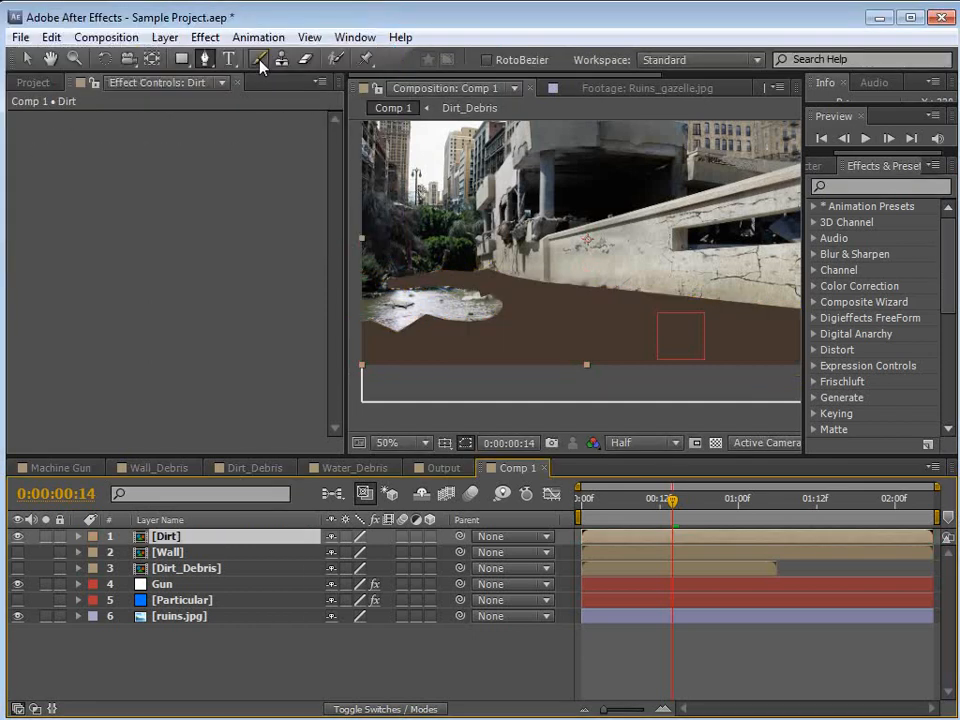
pyautogui.click(17, 537)
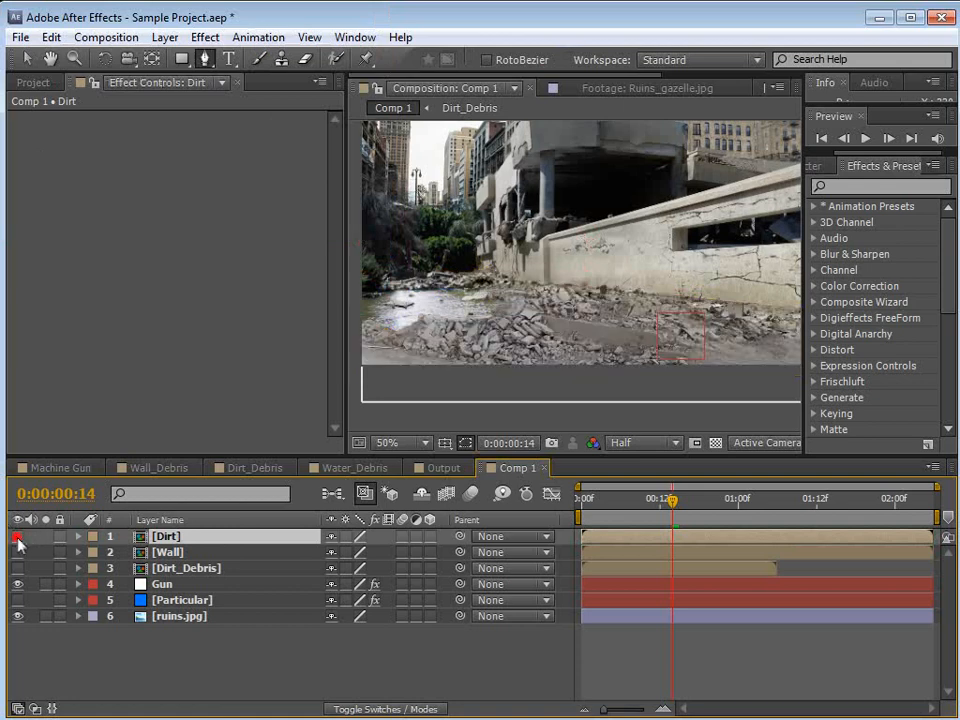
# Create a new 960 x 540 px solid in medium blue.
pyautogui.click(165, 37)
pyautogui.moveTo(190, 59)
pyautogui.click(515, 79)
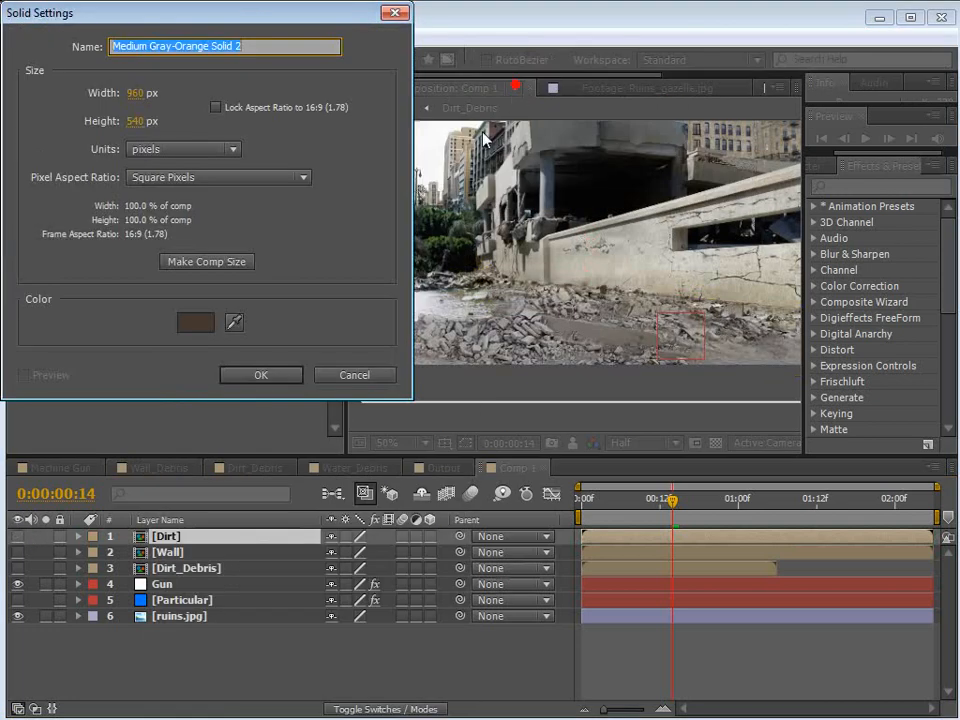
pyautogui.click(195, 322)
pyautogui.click(281, 144)
pyautogui.click(154, 158)
pyautogui.click(425, 45)
pyautogui.click(260, 375)
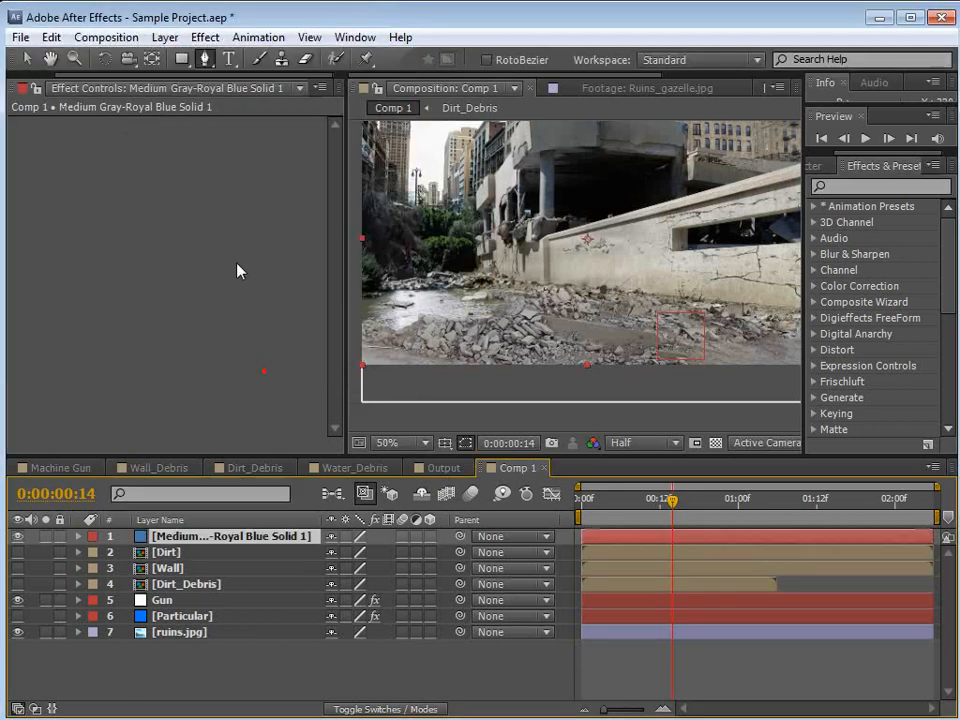
# Hide the blue solid and begin a Pen mask on it along the puddle's far edge, from the frame's left side to the puddle's right end.
pyautogui.moveTo(348, 312); pyautogui.dragTo(272, 312)
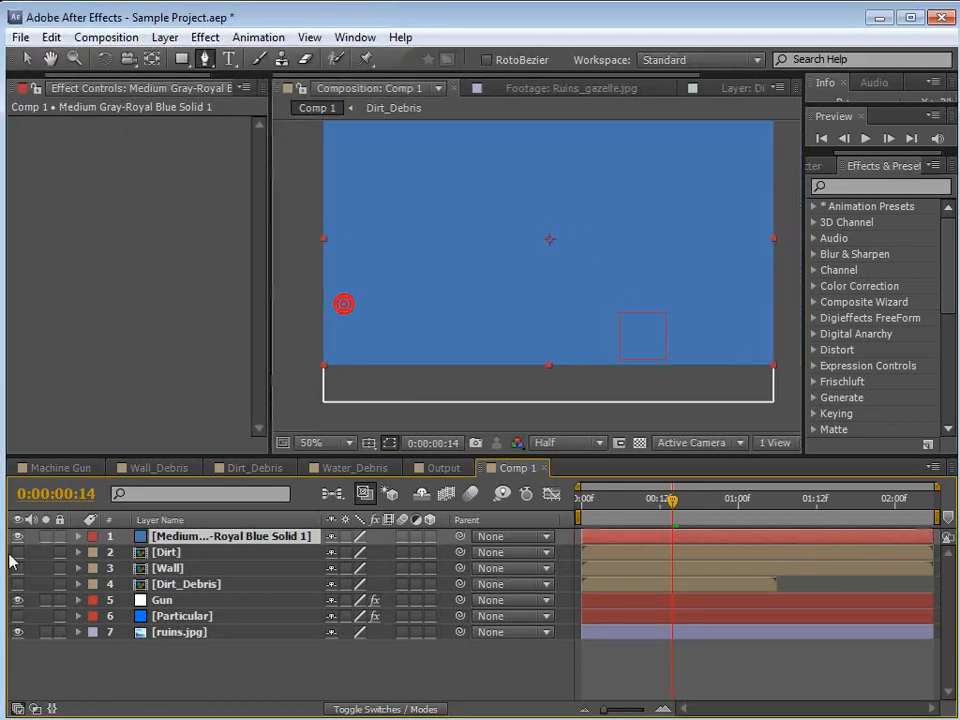
pyautogui.click(17, 536)
pyautogui.scroll(1, 428, 297)
pyautogui.moveTo(282, 368); pyautogui.dragTo(478, 338)
pyautogui.click(344, 281)
pyautogui.click(374, 277)
pyautogui.click(399, 270)
pyautogui.click(441, 265)
pyautogui.click(487, 267)
pyautogui.click(538, 270)
pyautogui.click(569, 271)
pyautogui.click(550, 290)
pyautogui.click(569, 293)
pyautogui.click(604, 298)
# Continue the blue solid's mask back along the puddle's near edge and past the frame's left side, and close the path.
pyautogui.click(598, 328)
pyautogui.click(551, 329)
pyautogui.click(505, 323)
pyautogui.click(466, 318)
pyautogui.click(434, 332)
pyautogui.click(413, 344)
pyautogui.click(384, 345)
pyautogui.click(362, 332)
pyautogui.click(340, 329)
pyautogui.click(323, 336)
pyautogui.click(305, 318)
pyautogui.click(325, 279)
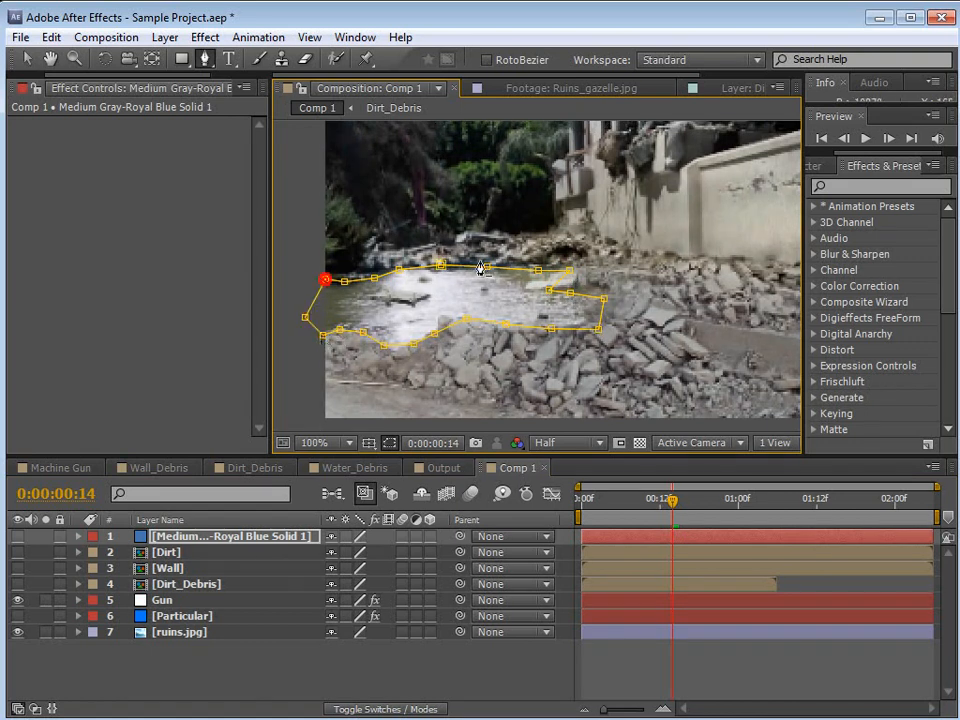
# Show the masked blue solid and pre-compose it as Water with all attributes moved into the new composition.
pyautogui.click(17, 536)
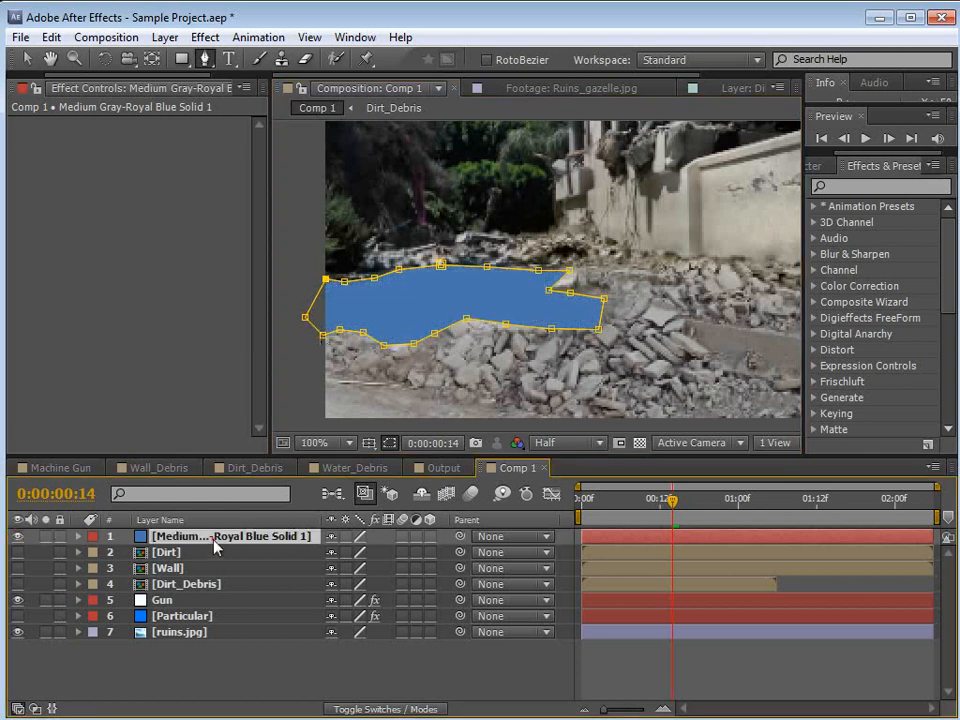
pyautogui.hotkey('ctrl', 'shift', 'c')
pyautogui.click(39, 150)
pyautogui.moveTo(350, 44); pyautogui.dragTo(4, 30)
pyautogui.write('Water')
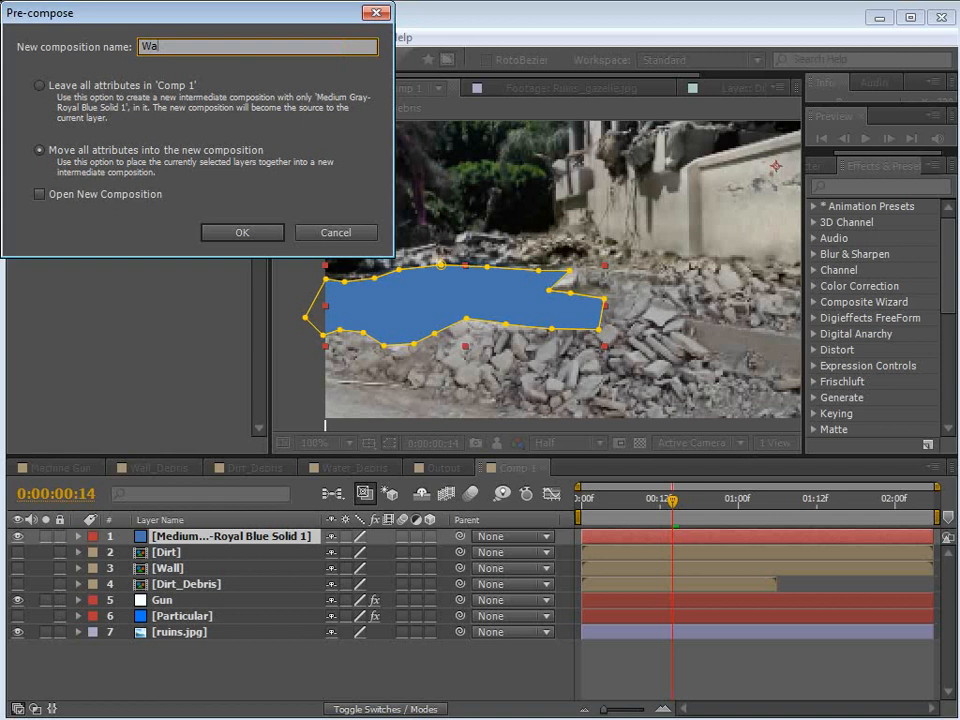
pyautogui.click(243, 236)
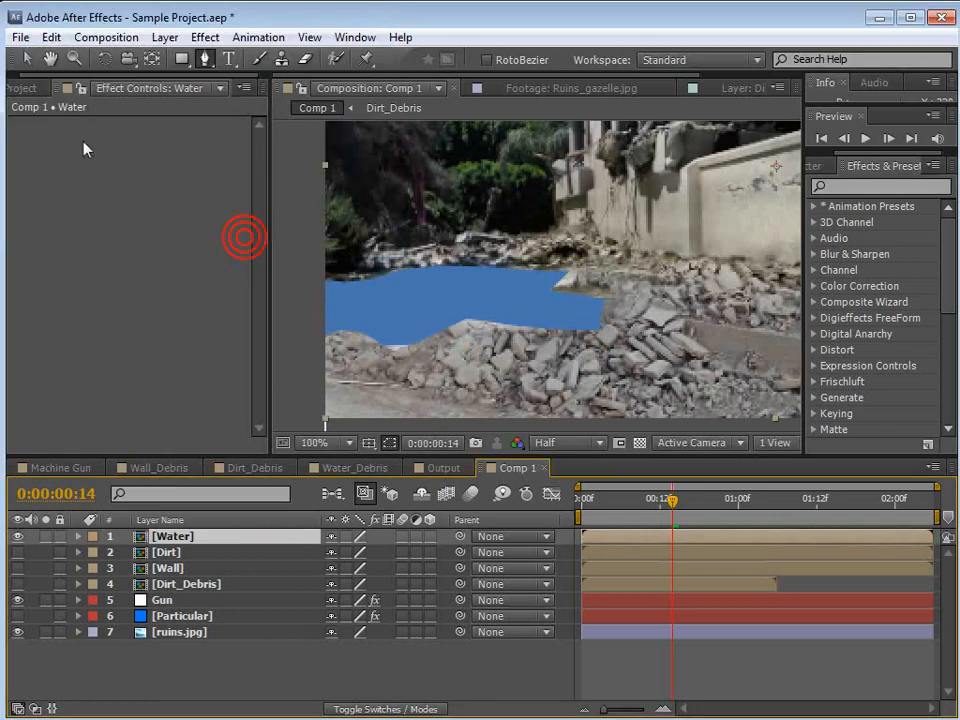
# Hide the Water layer and set the composition preview to Full resolution with the whole scene in view.
pyautogui.click(18, 537)
pyautogui.press('space')
pyautogui.scroll(-1, 643, 311)
pyautogui.moveTo(643, 311); pyautogui.dragTo(505, 372)
pyautogui.hotkey('ctrl', 'j')
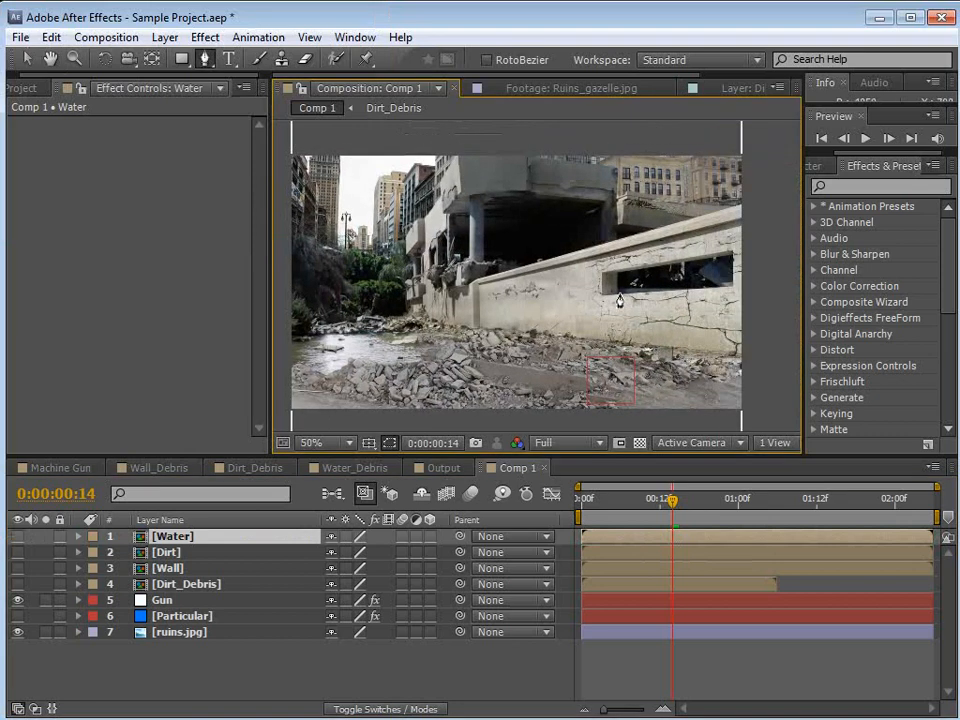
pyautogui.press('space')
pyautogui.scroll(1, 444, 238)
pyautogui.moveTo(444, 238); pyautogui.dragTo(502, 314)
pyautogui.scroll(-1, 536, 306)
pyautogui.press('space')
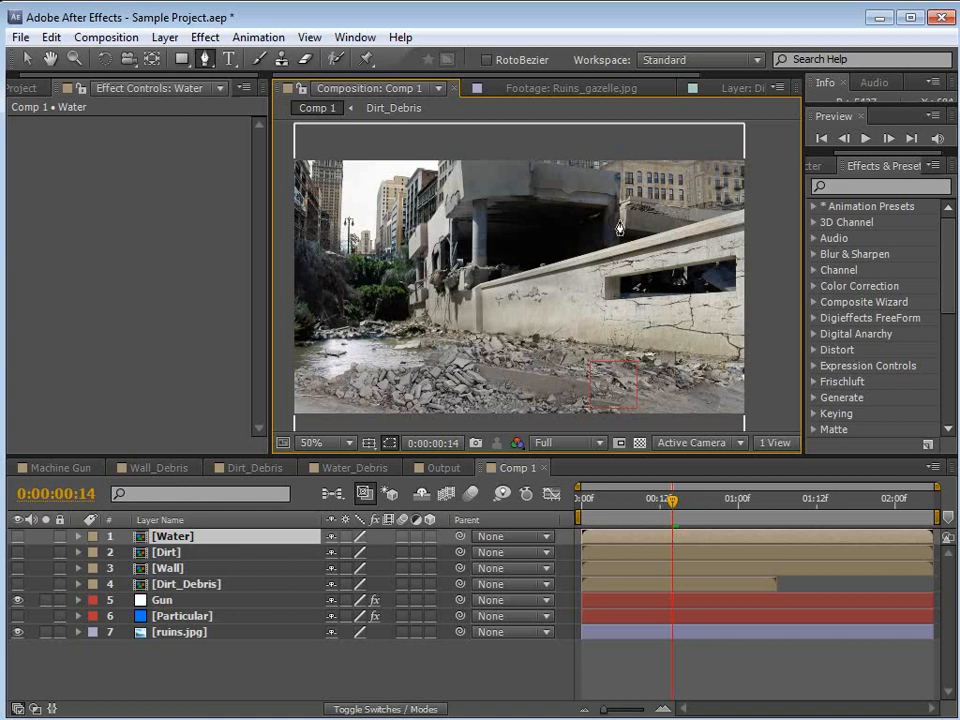
# Show the Particular layer and move the current time to 0:00:00:16.
pyautogui.click(32, 88)
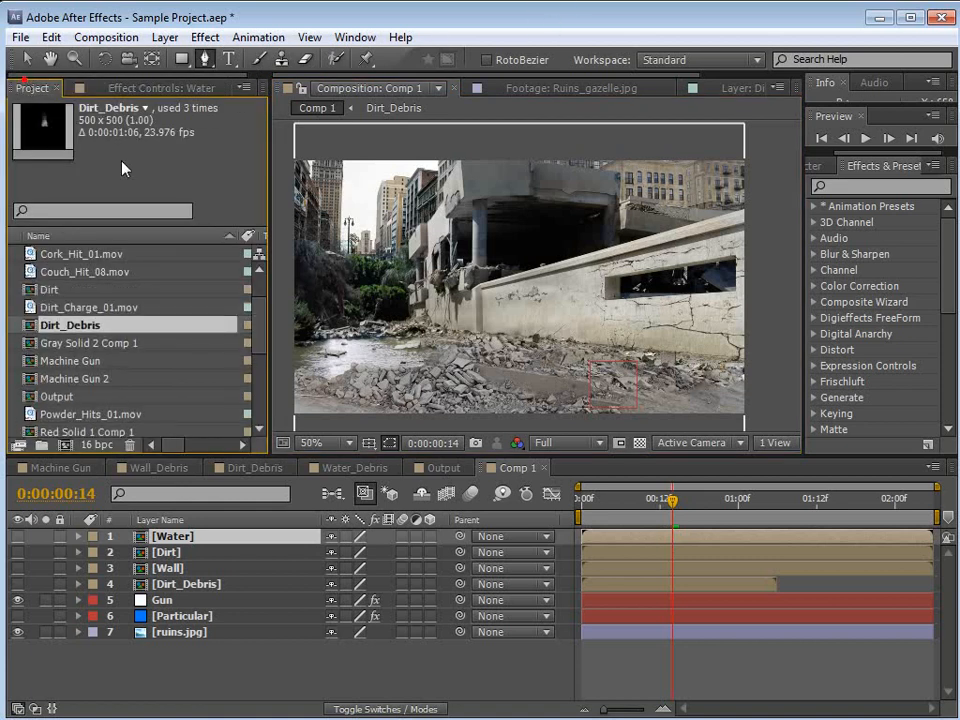
pyautogui.click(676, 688)
pyautogui.click(124, 616)
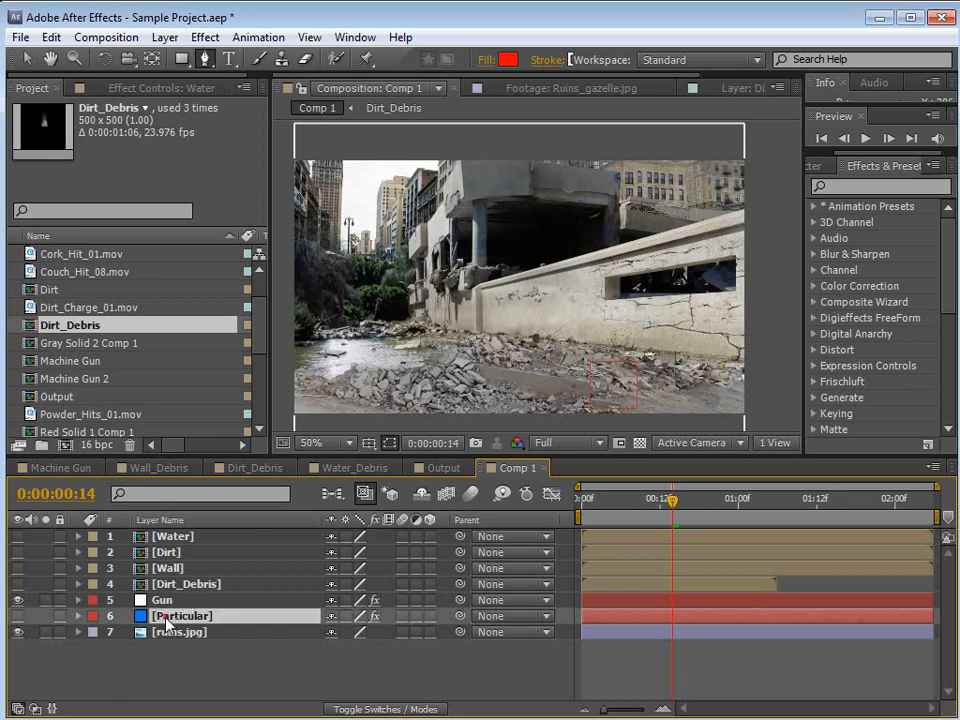
pyautogui.click(17, 616)
pyautogui.moveTo(637, 503); pyautogui.dragTo(686, 508)
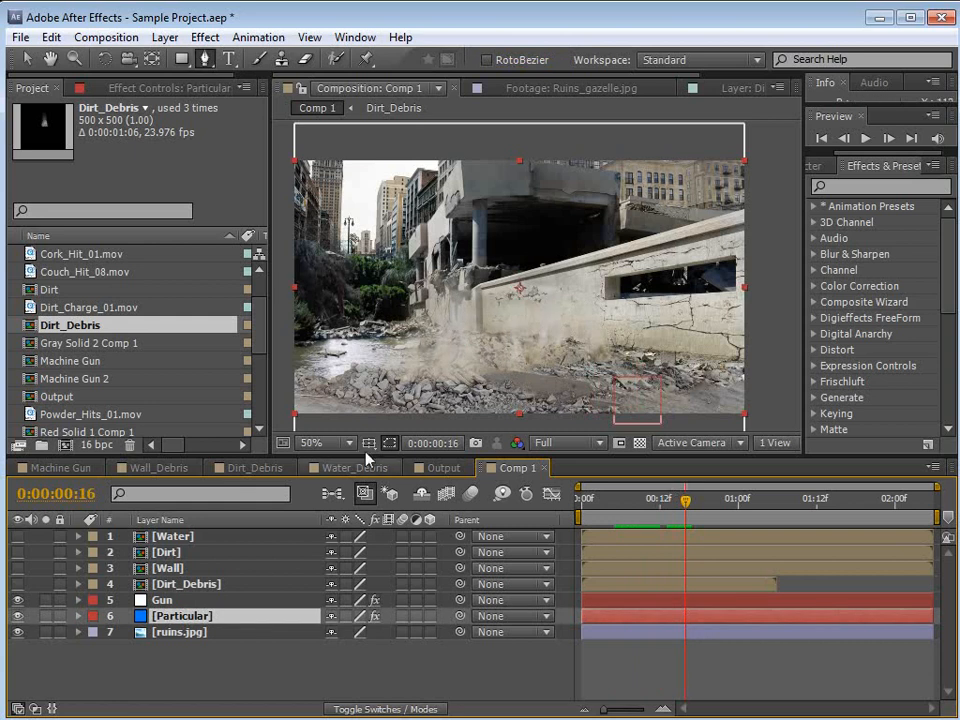
# Set the Dirt_Debris layer's label color to blue.
pyautogui.click(178, 581)
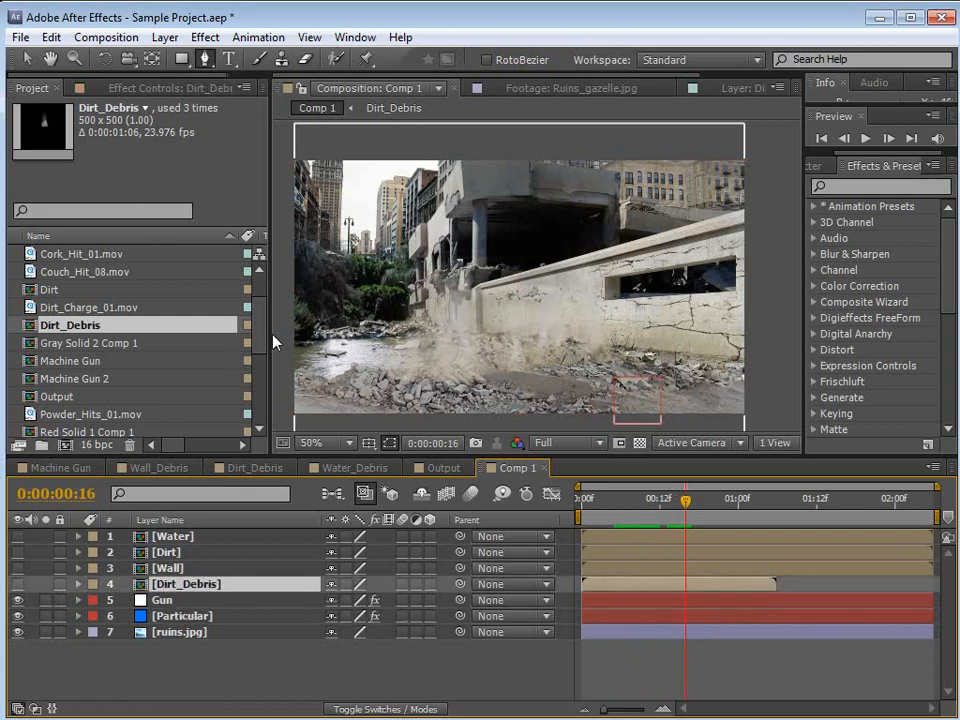
pyautogui.click(93, 584)
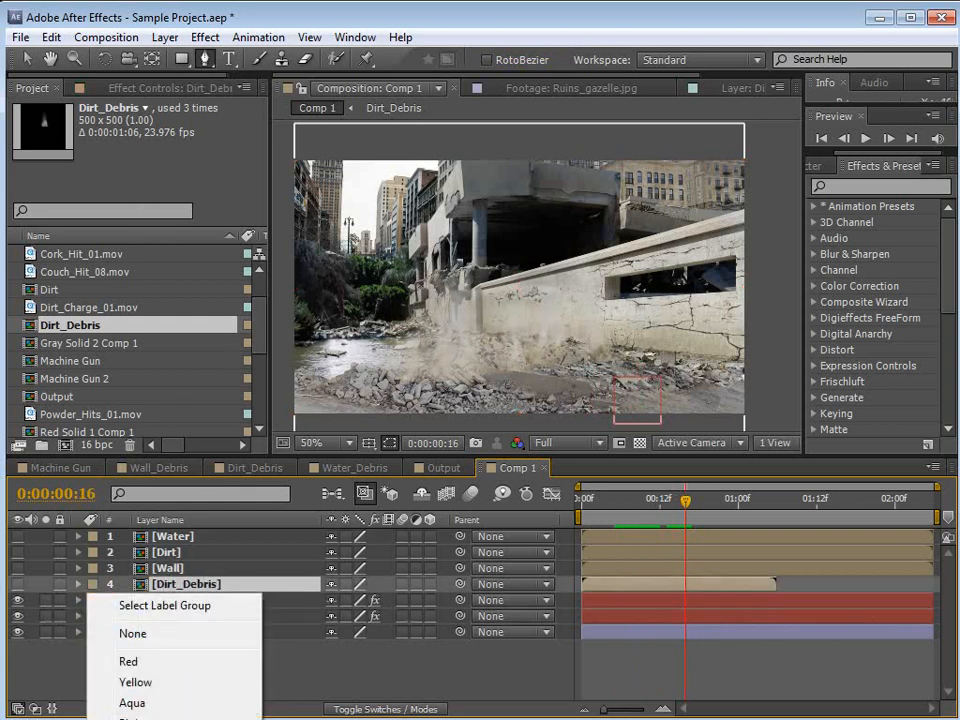
pyautogui.click(165, 705)
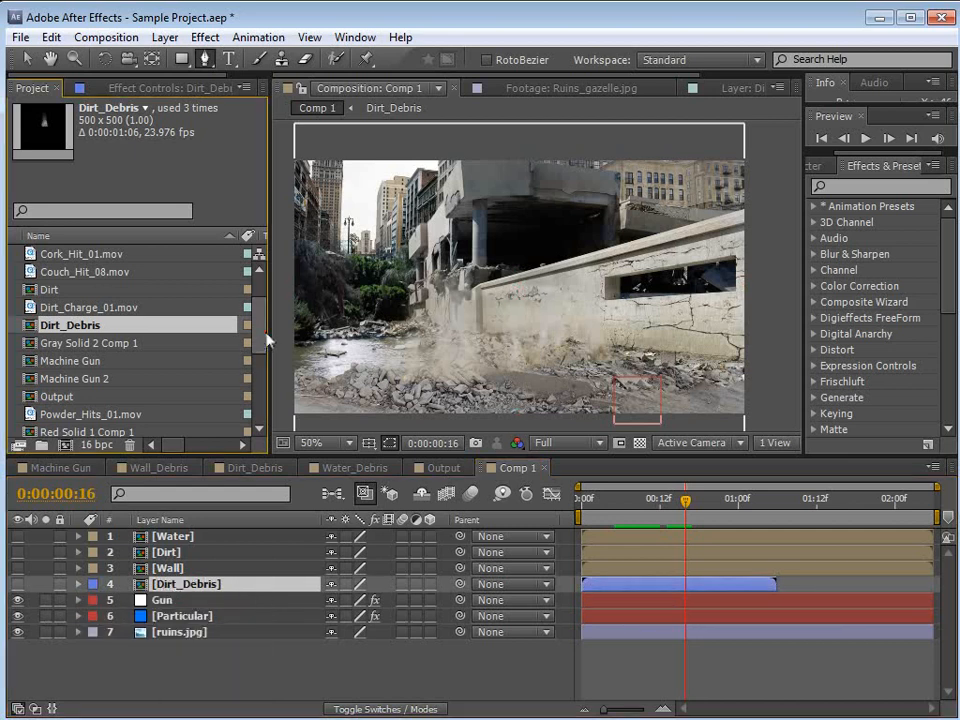
# Add the Wall_Debris and Water_Debris compositions to Comp 1 directly above the Dirt_Debris layer.
pyautogui.scroll(-5, 264, 378)
pyautogui.scroll(-2, 264, 390)
pyautogui.moveTo(66, 360); pyautogui.dragTo(170, 574)
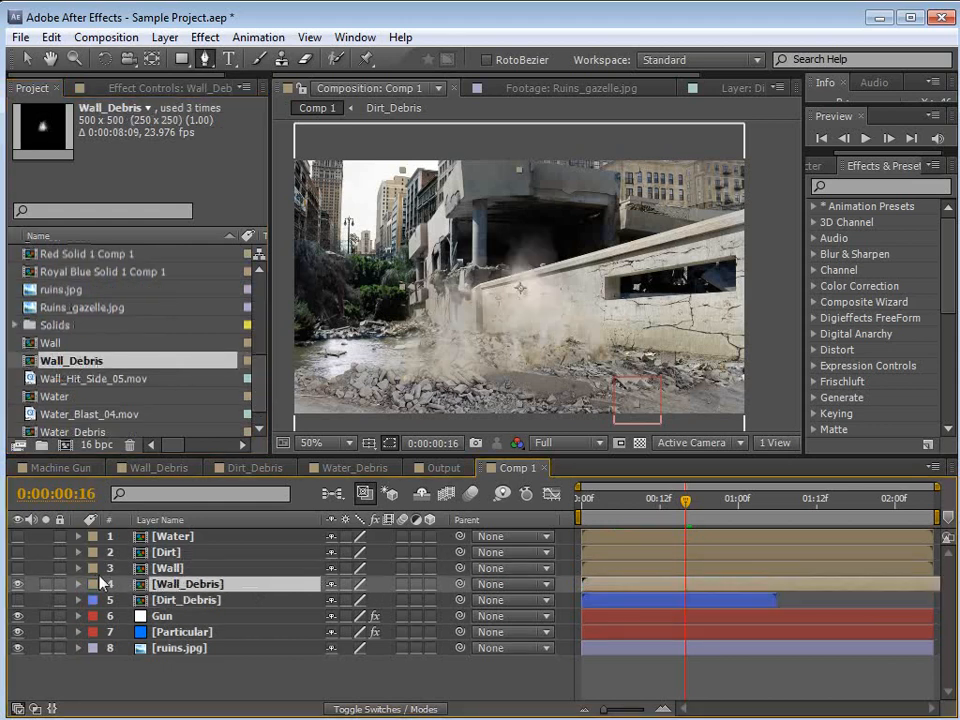
pyautogui.moveTo(90, 431); pyautogui.dragTo(141, 583)
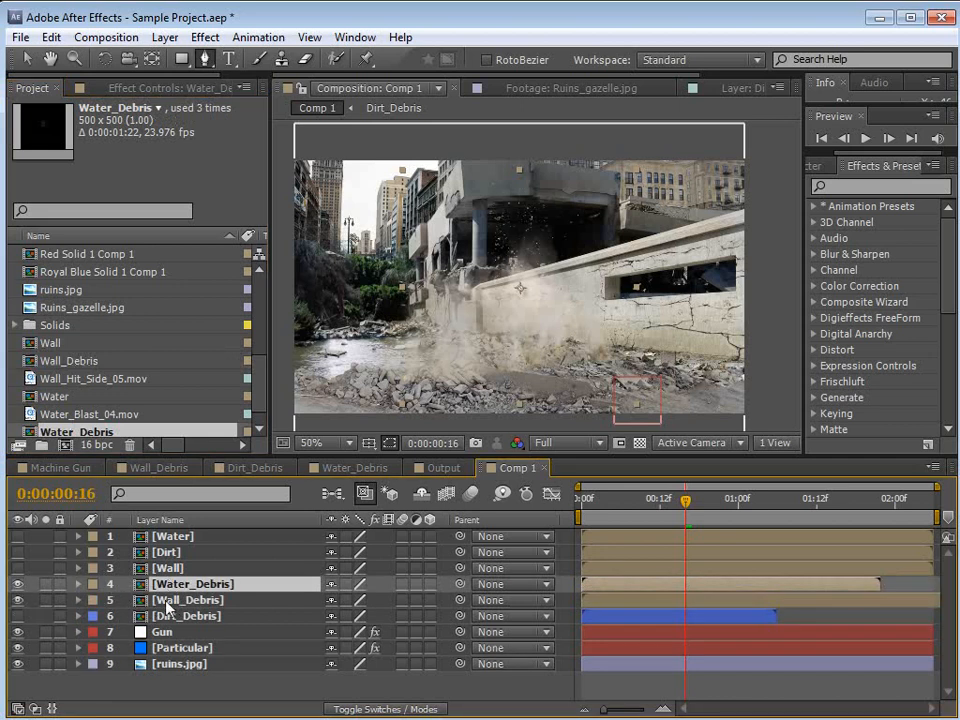
# Set the label color of the Water_Debris and Wall_Debris layers to blue.
pyautogui.keyDown('ctrl'); pyautogui.click(150, 600); pyautogui.keyUp('ctrl')
pyautogui.click(93, 586)
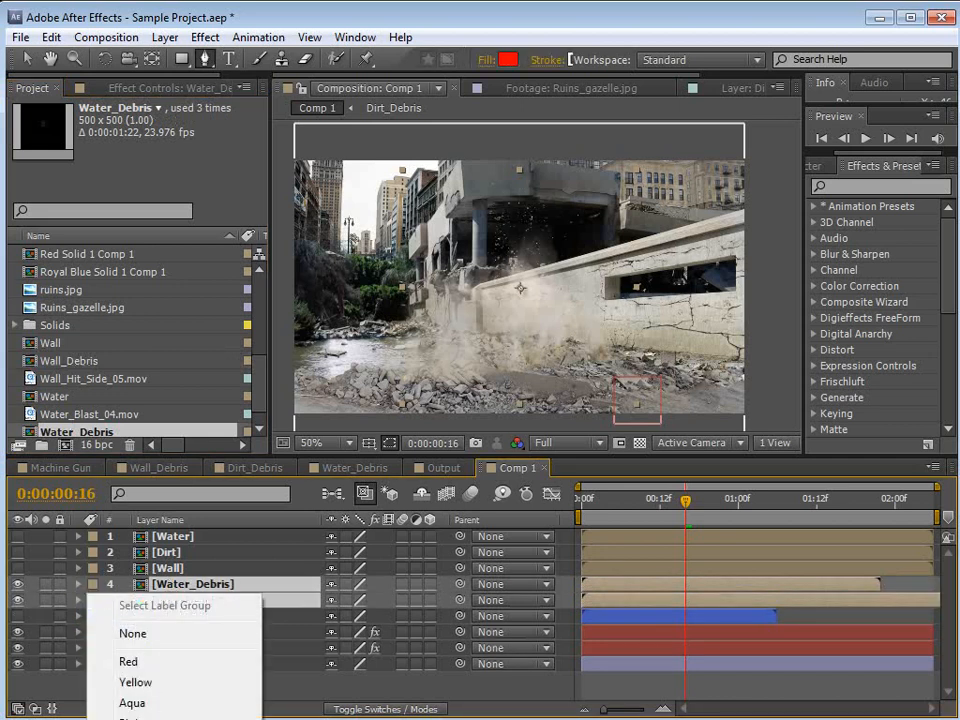
pyautogui.click(140, 719)
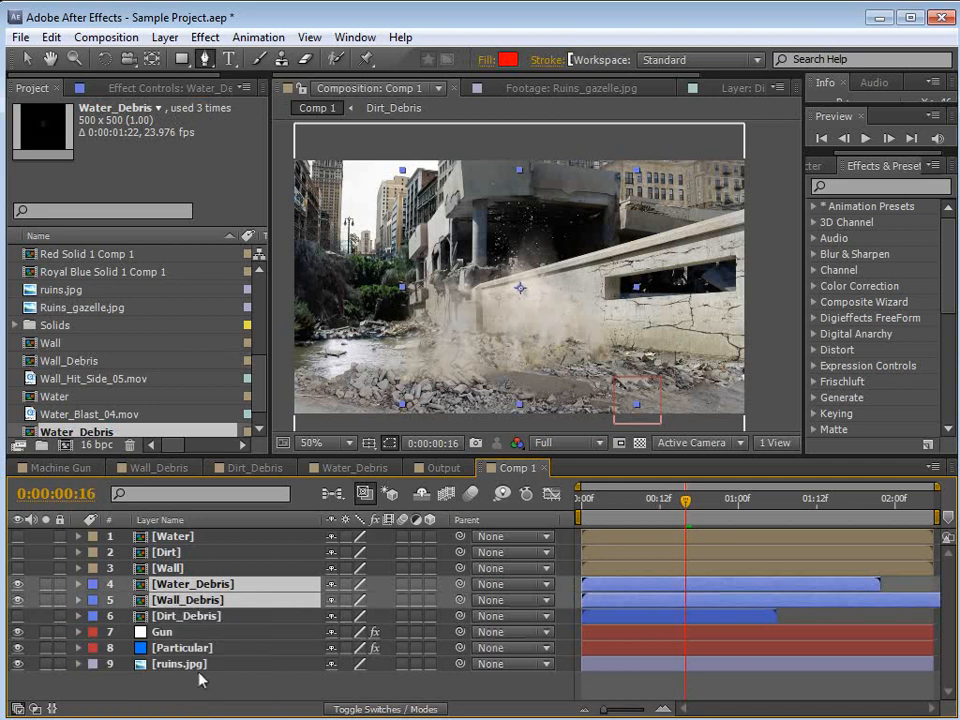
pyautogui.click(221, 583)
pyautogui.click(225, 615)
pyautogui.click(222, 602)
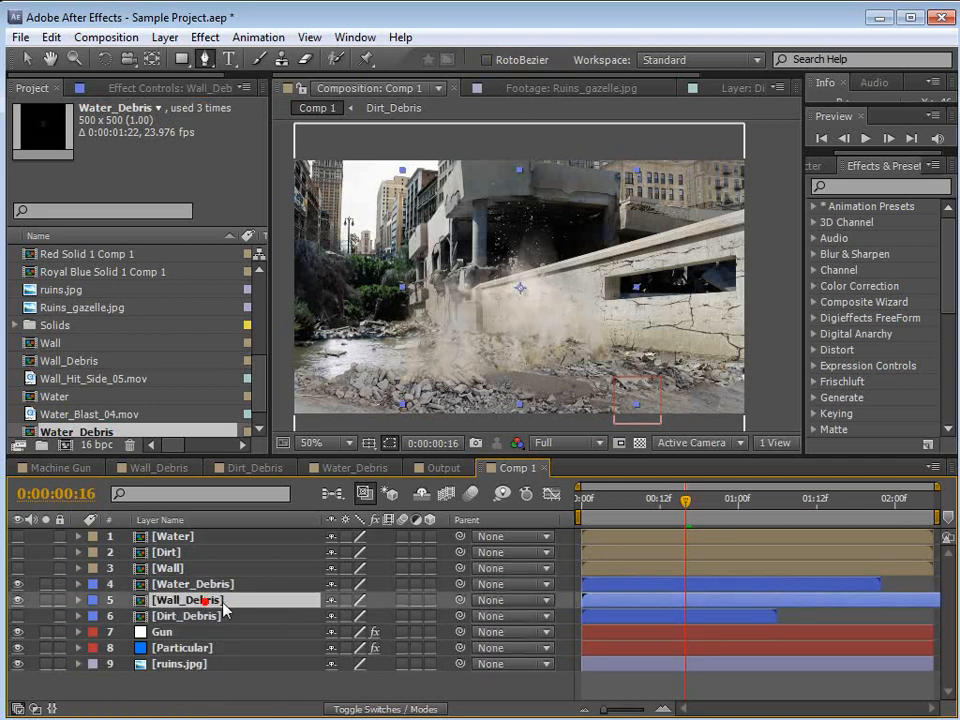
pyautogui.click(652, 690)
# Display the Particular layer's effect settings and look over its Emitter parameters.
pyautogui.click(168, 632)
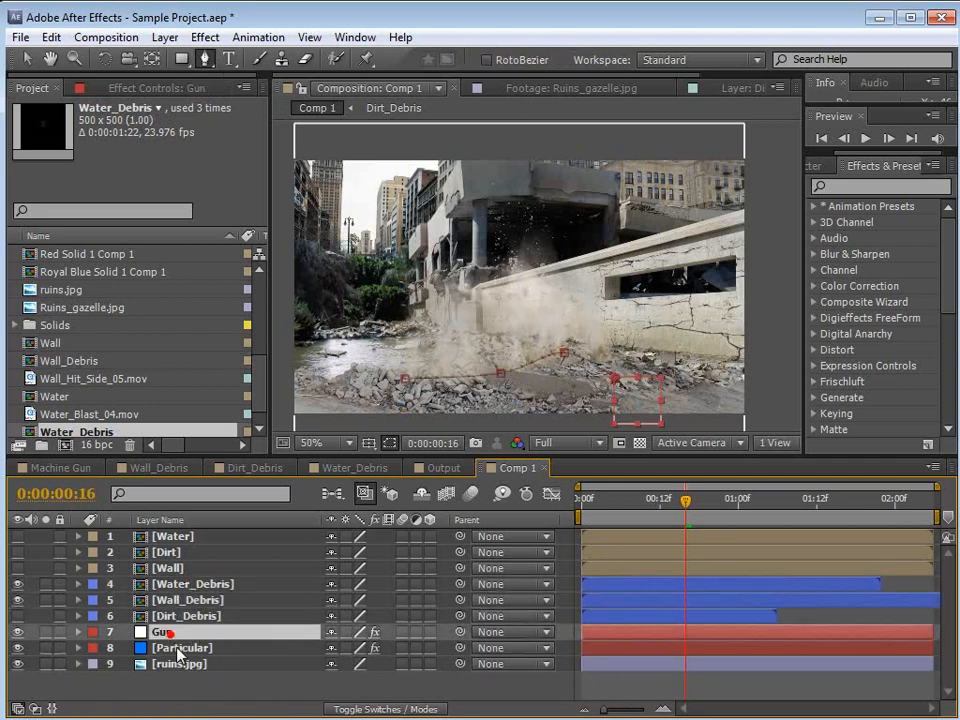
pyautogui.click(178, 652)
pyautogui.click(128, 86)
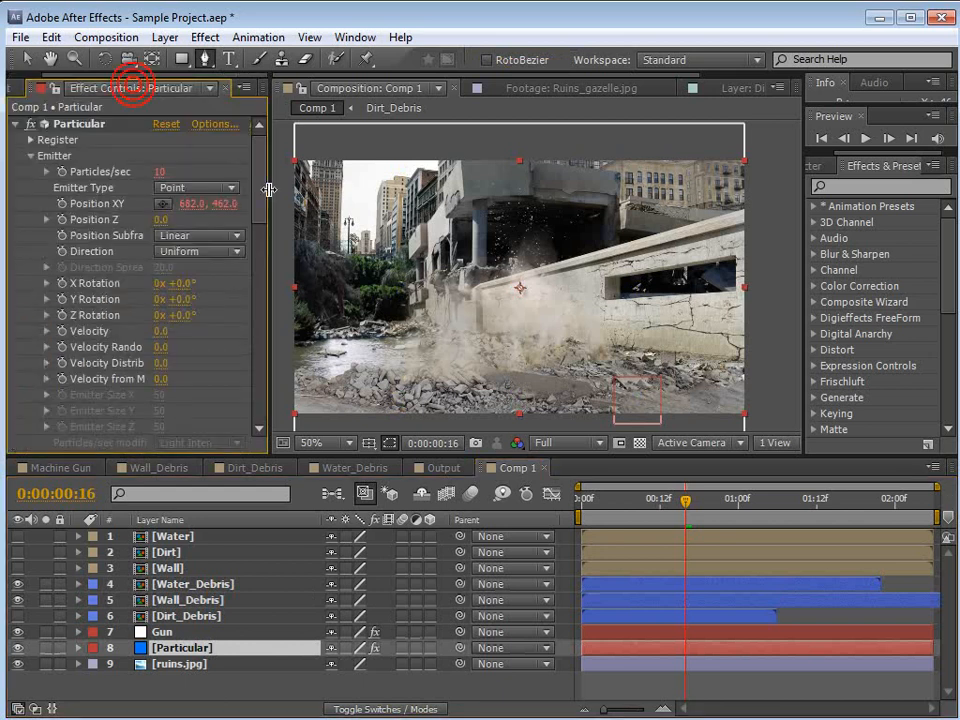
pyautogui.scroll(-1, 257, 189)
pyautogui.scroll(1, 257, 189)
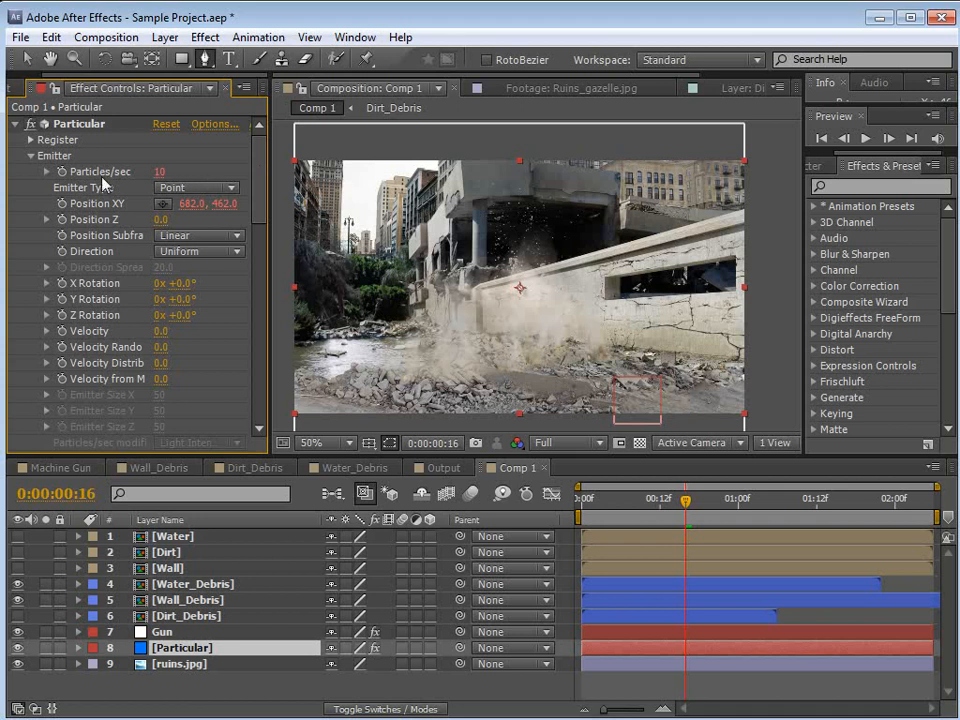
# Enlarge the timeline area and expand the Particular layer's Emitter to examine the Particles/sec and Position XY expressions.
pyautogui.moveTo(318, 457); pyautogui.dragTo(318, 441)
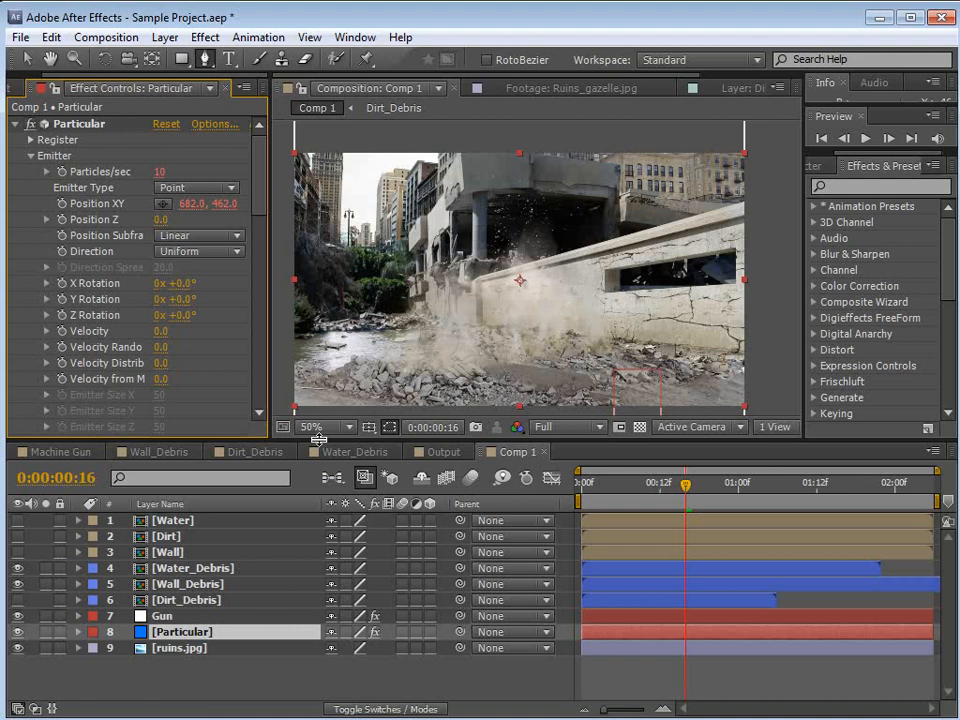
pyautogui.moveTo(318, 440); pyautogui.dragTo(318, 339)
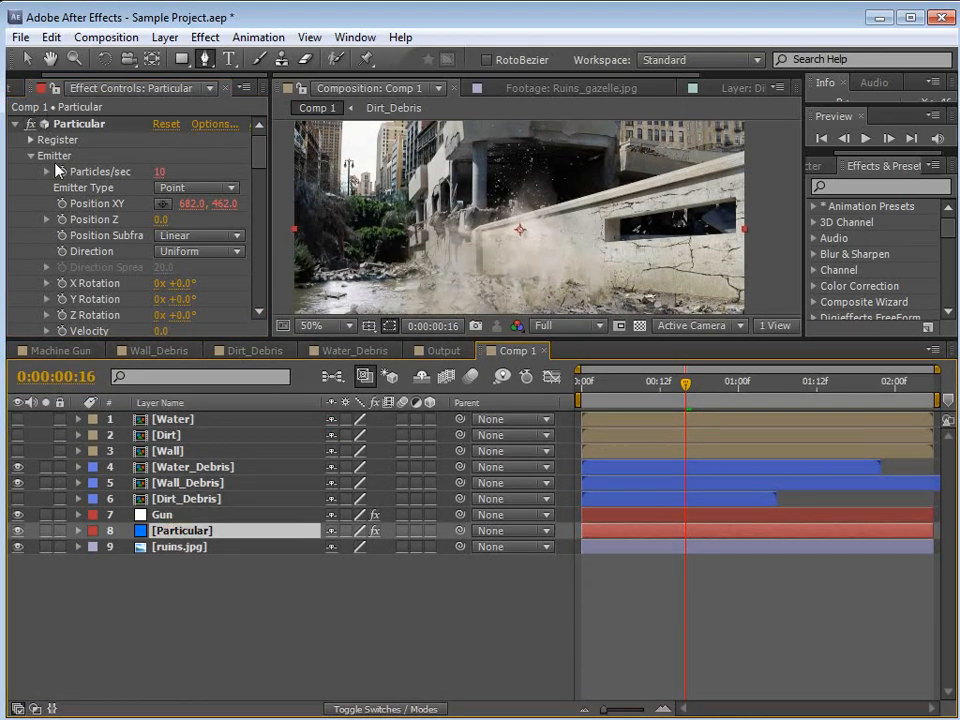
pyautogui.click(62, 173)
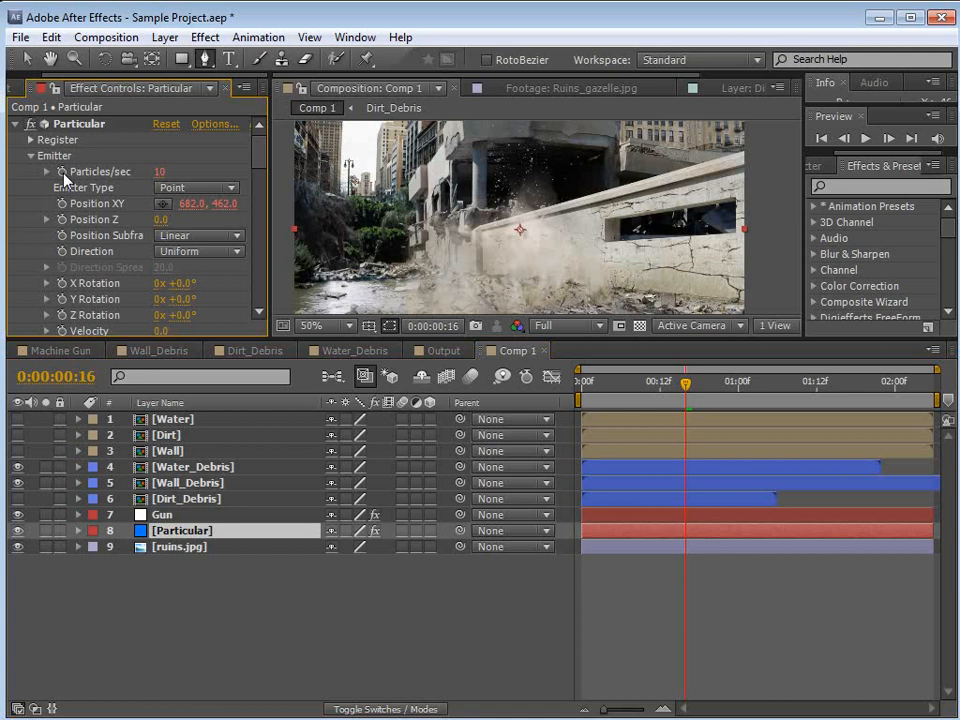
pyautogui.click(78, 534)
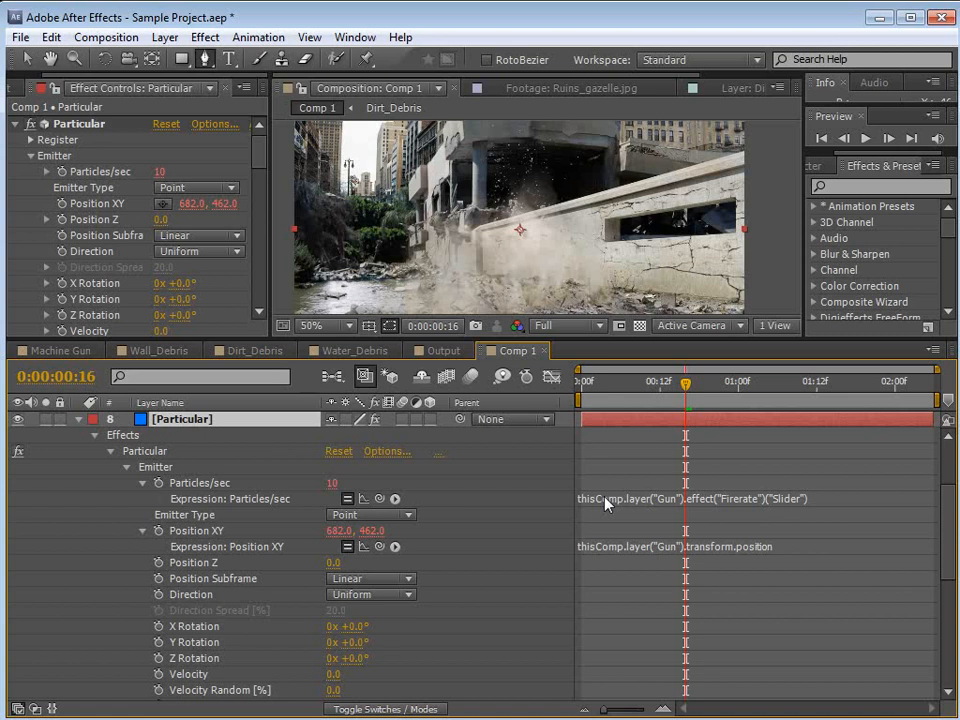
pyautogui.scroll(1, 606, 501)
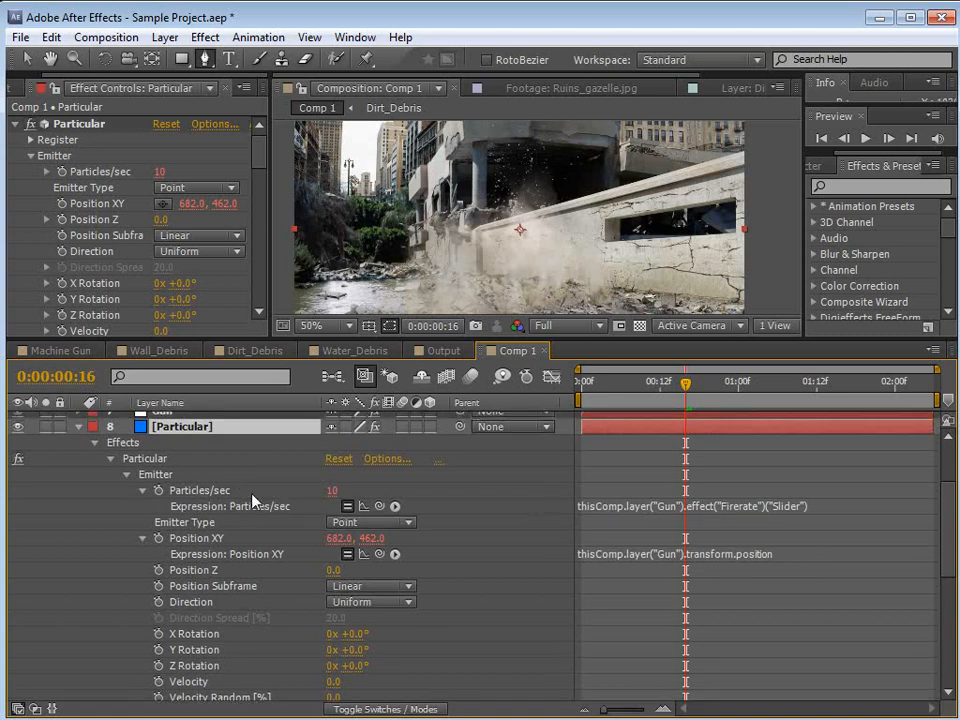
pyautogui.click(818, 503)
pyautogui.click(820, 500)
pyautogui.click(814, 493)
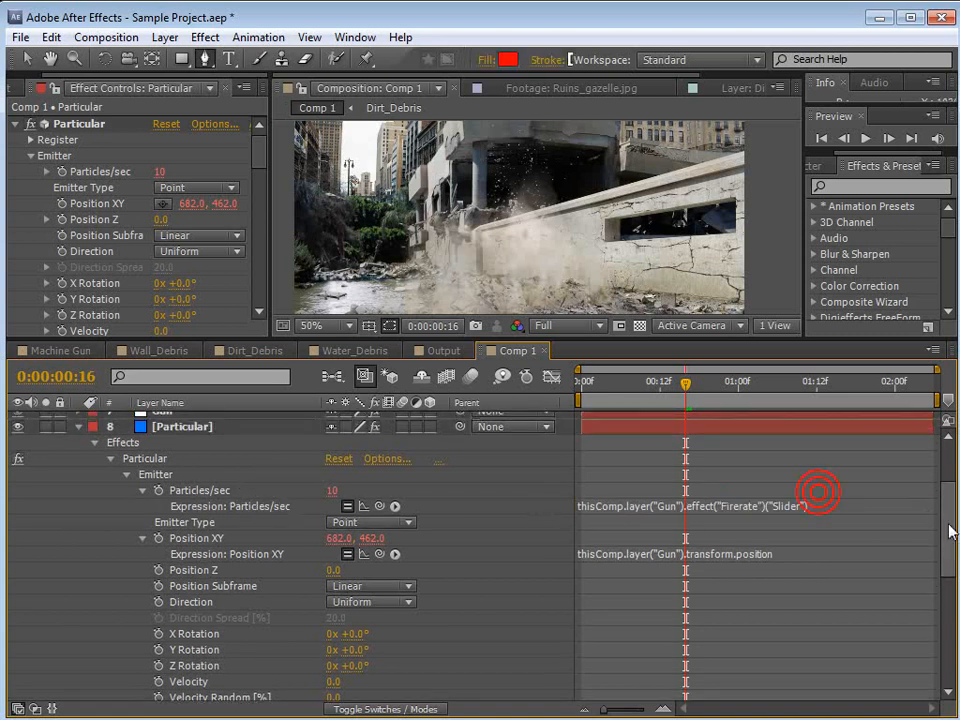
pyautogui.scroll(5, 953, 418)
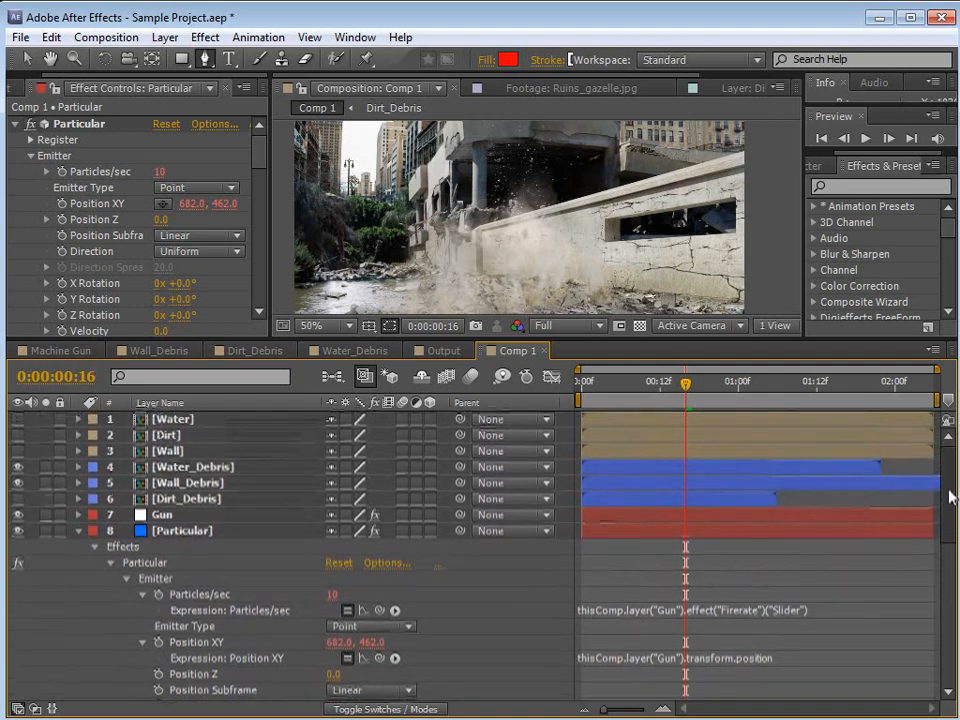
# Open Particular's Particles/sec expression for editing with an enlarged edit field, and clear its existing text.
pyautogui.moveTo(222, 342); pyautogui.dragTo(222, 306)
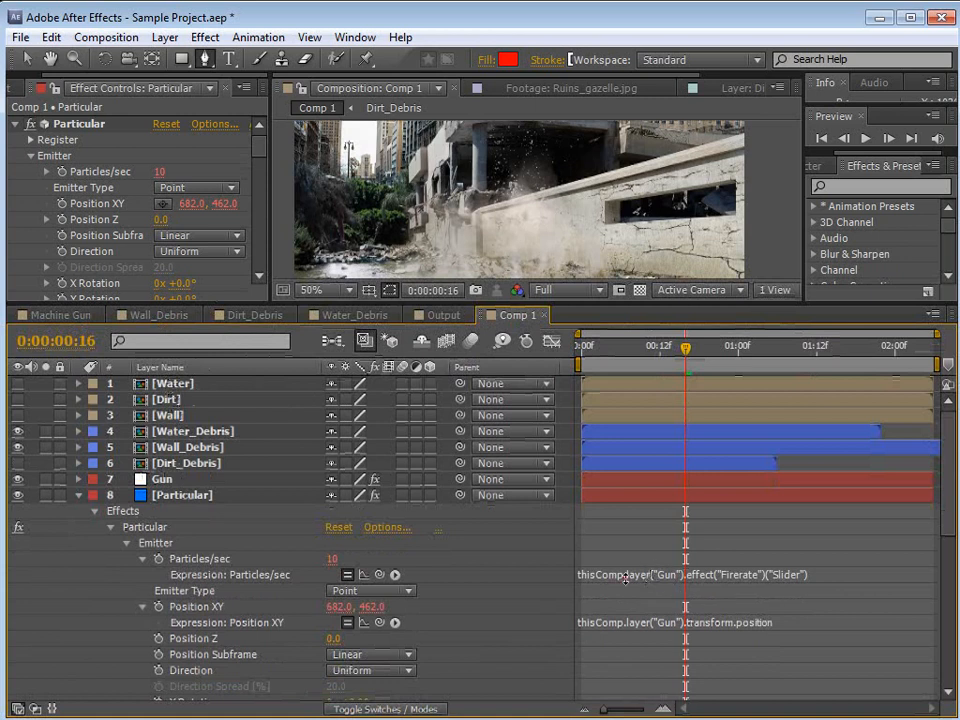
pyautogui.click(650, 574)
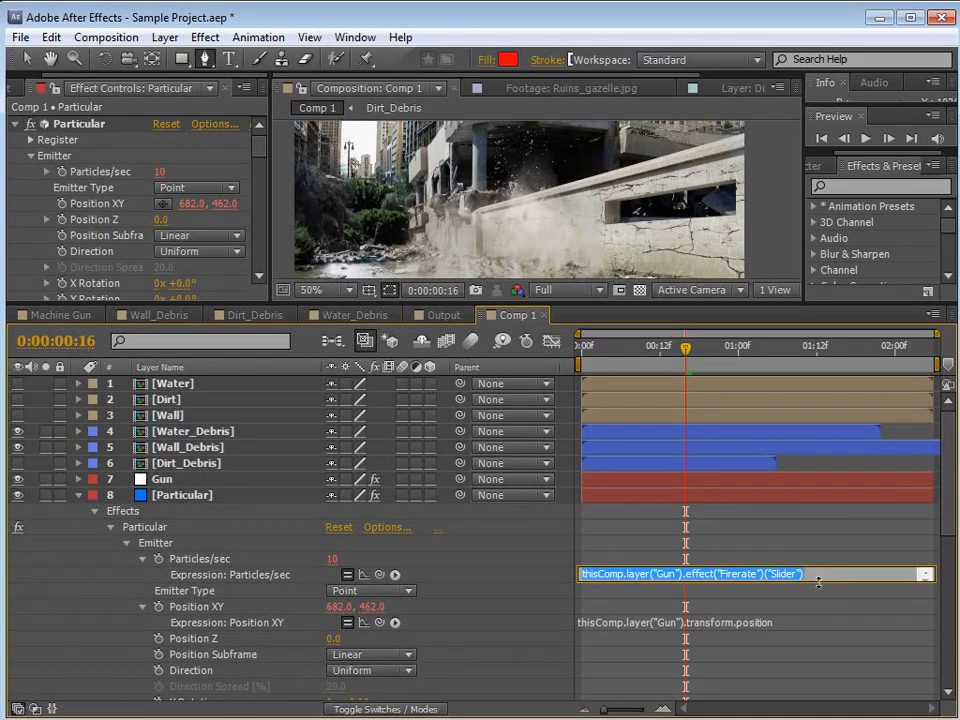
pyautogui.moveTo(815, 584); pyautogui.dragTo(816, 632)
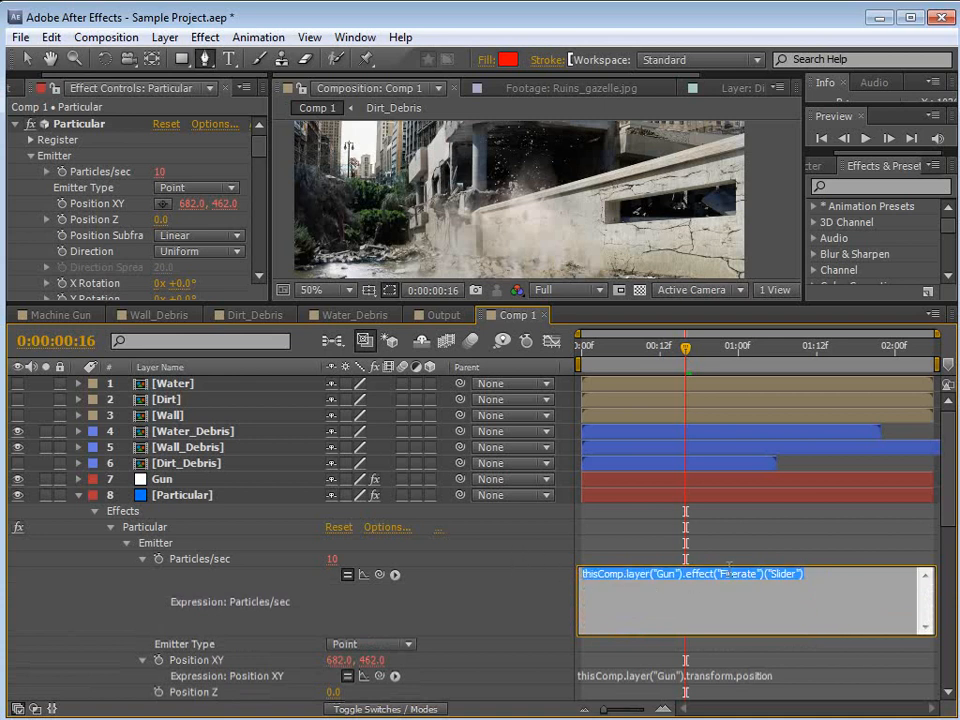
pyautogui.press('BackSpace')
pyautogui.write('Infin')
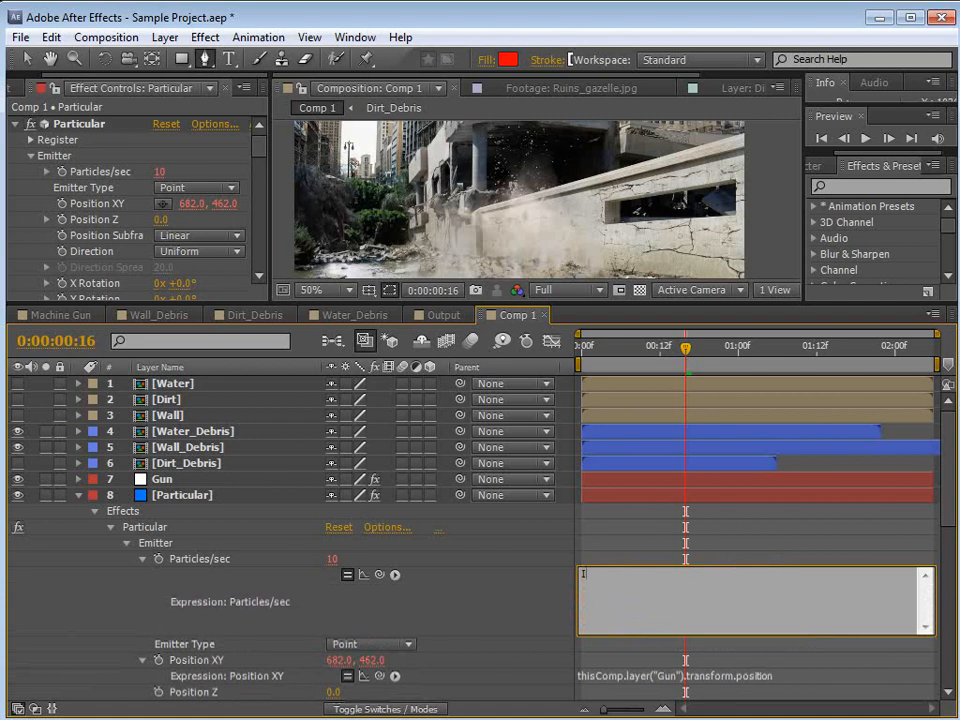
pyautogui.write('ite Ammo')
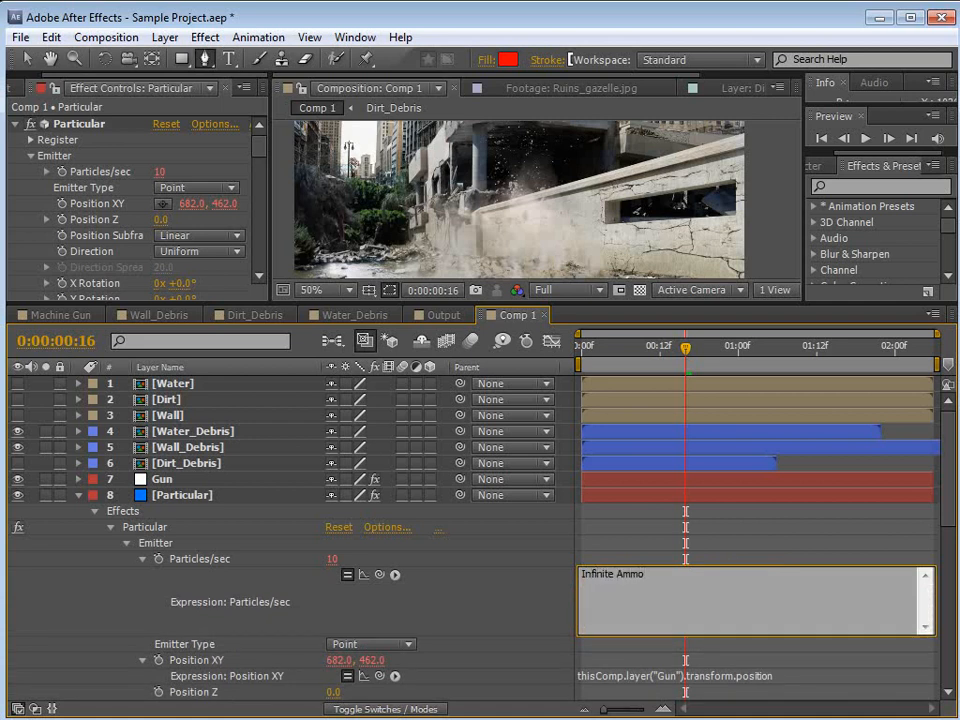
pyautogui.write(' = On;')
pyautogui.press('Return')
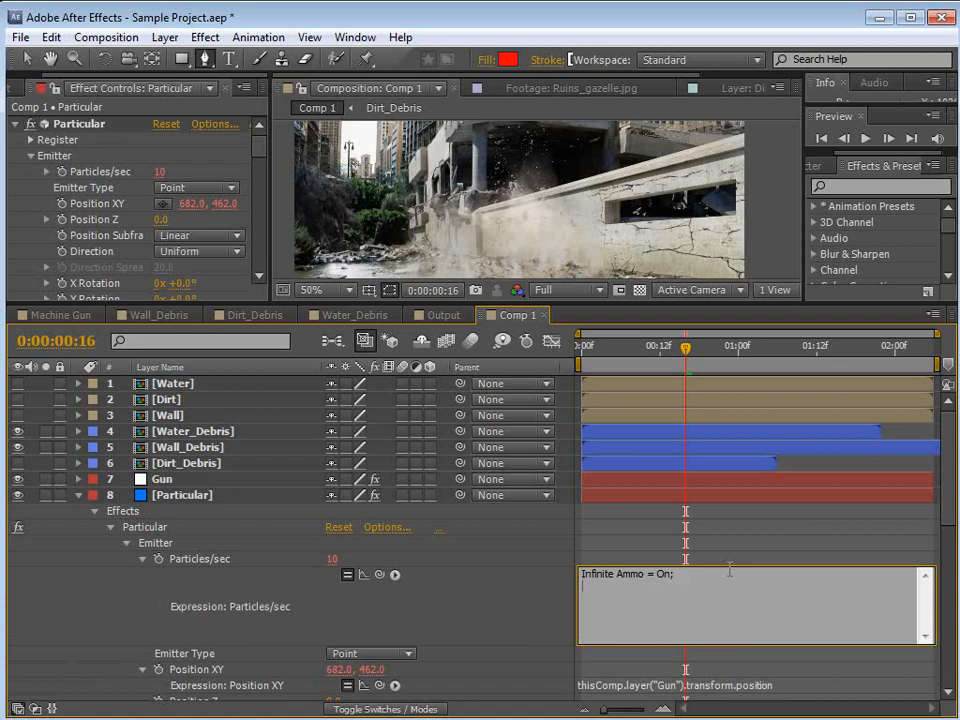
pyautogui.write('God')
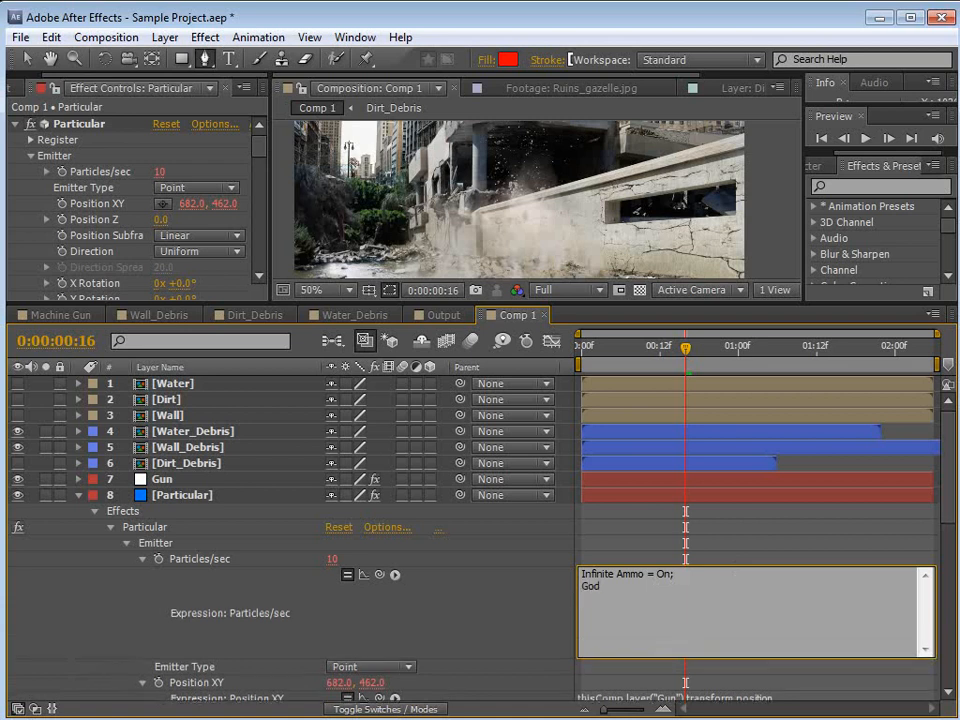
pyautogui.write(' Mode = On;')
pyautogui.press('Return')
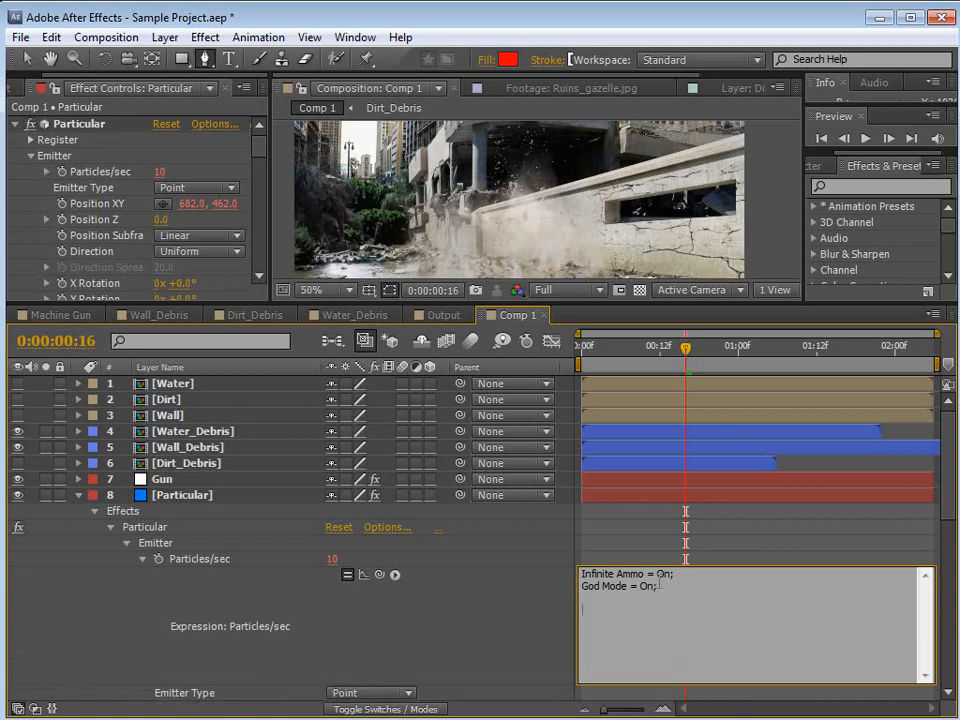
pyautogui.moveTo(677, 620)
pyautogui.mouseDown()
pyautogui.moveTo(559, 582)
pyautogui.moveTo(560, 572)
pyautogui.mouseUp()
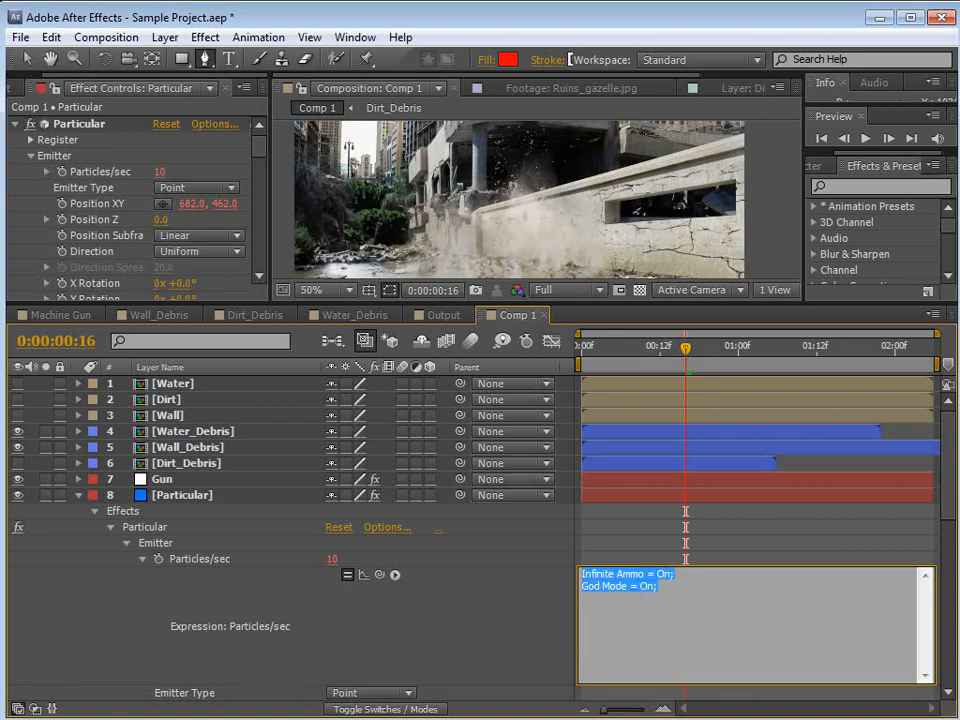
pyautogui.press('BackSpace')
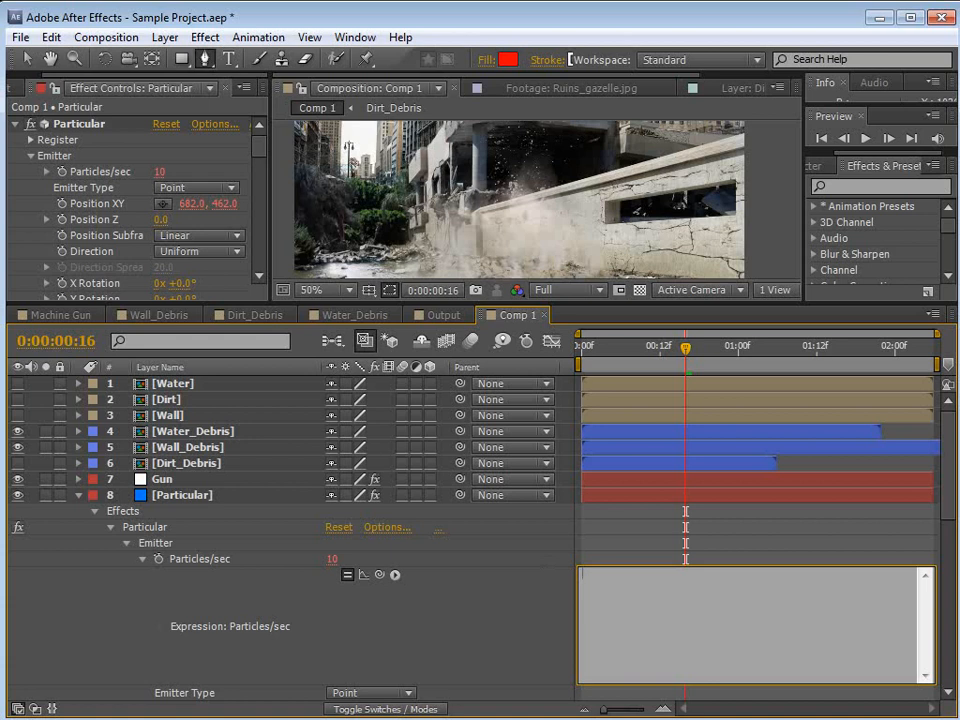
# Begin the Particles/sec expression with Alpha = thisComp.layer("Dirt").sampleImage(, linking to the Dirt layer.
pyautogui.write('Alpha =')
pyautogui.moveTo(379, 574); pyautogui.dragTo(180, 400)
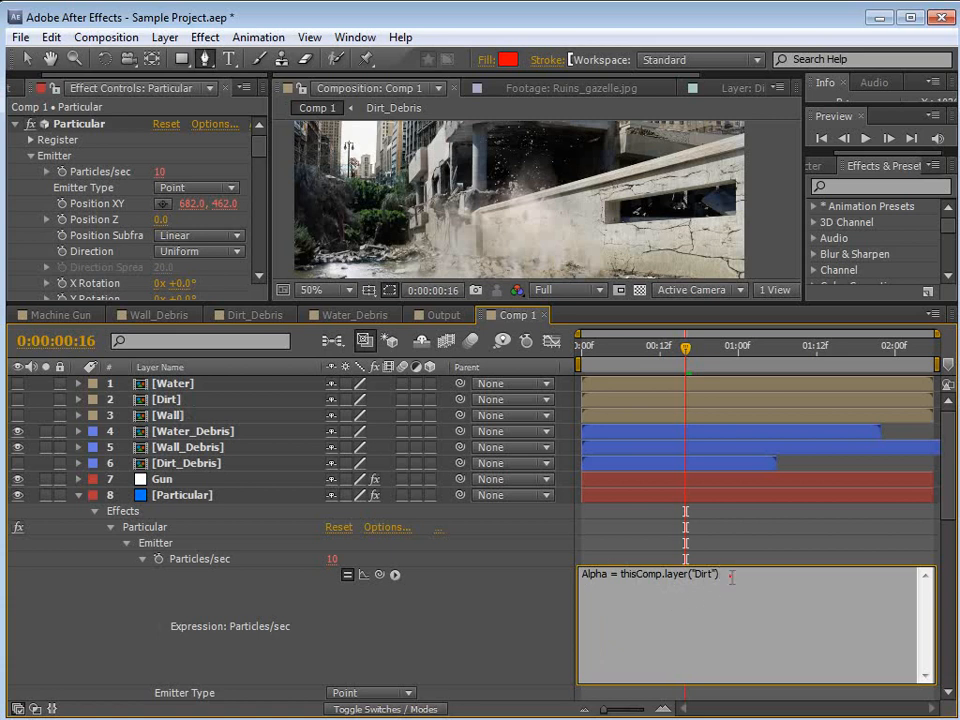
pyautogui.write('.sampleImage')
pyautogui.write('(')
pyautogui.click(797, 574)
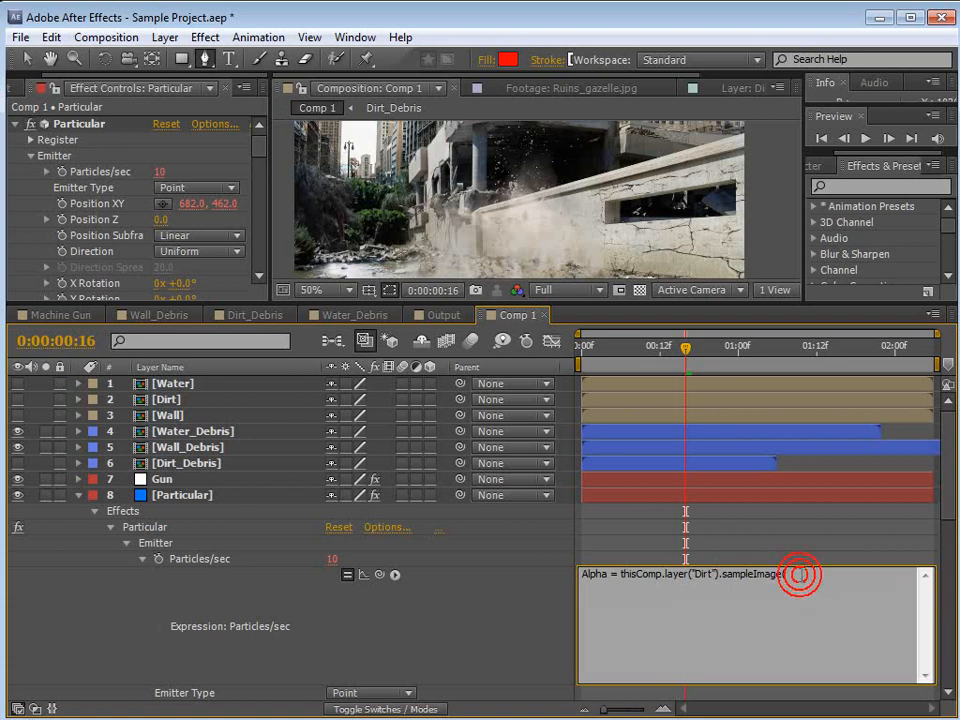
pyautogui.click(778, 559)
pyautogui.moveTo(537, 396); pyautogui.dragTo(505, 384)
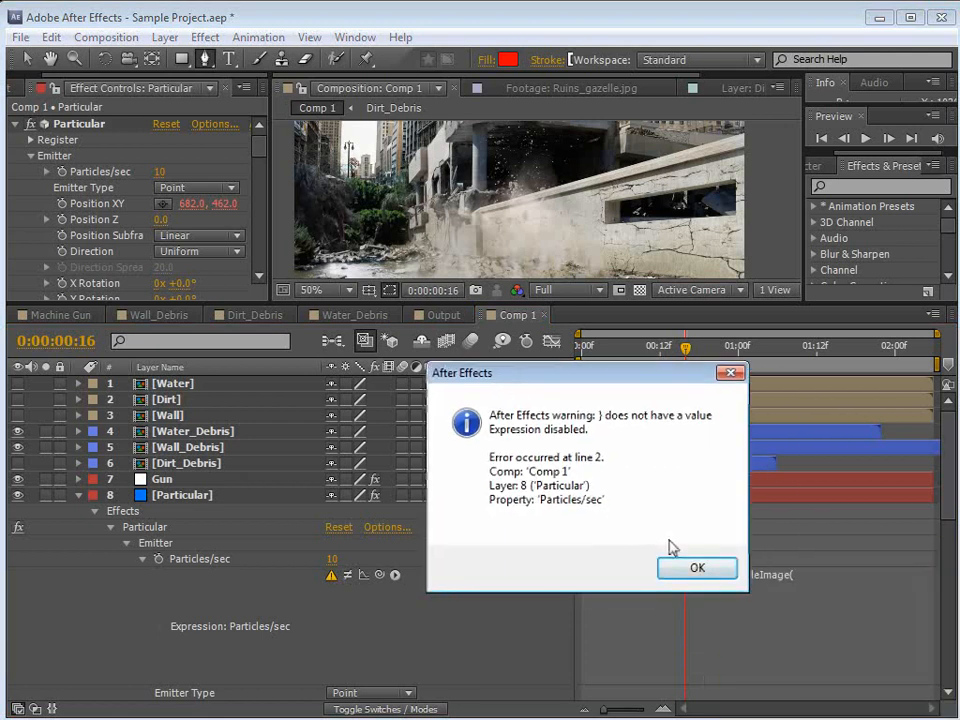
pyautogui.click(697, 568)
# Reveal the Gun layer's Position and link it into the Particles/sec expression as the sampleImage sample point.
pyautogui.click(163, 480)
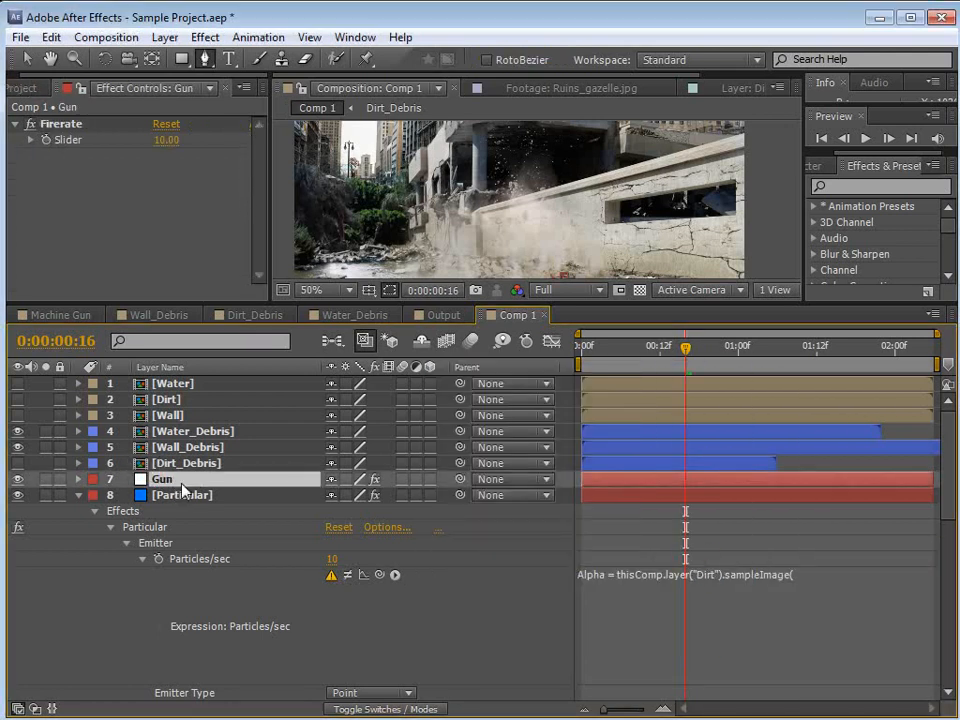
pyautogui.press('p')
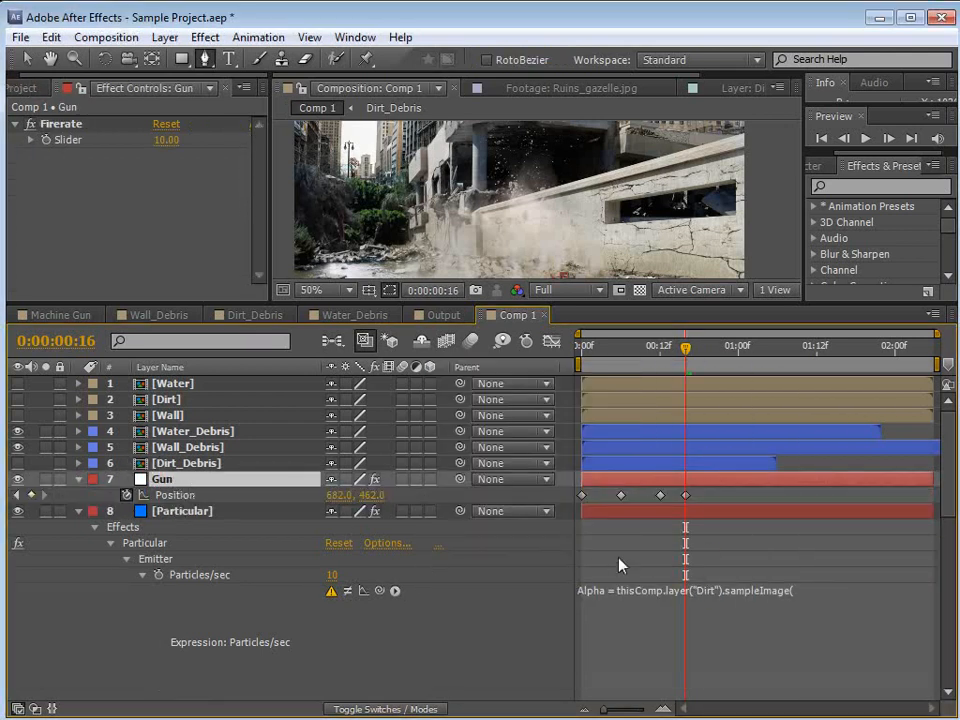
pyautogui.click(784, 592)
pyautogui.click(812, 592)
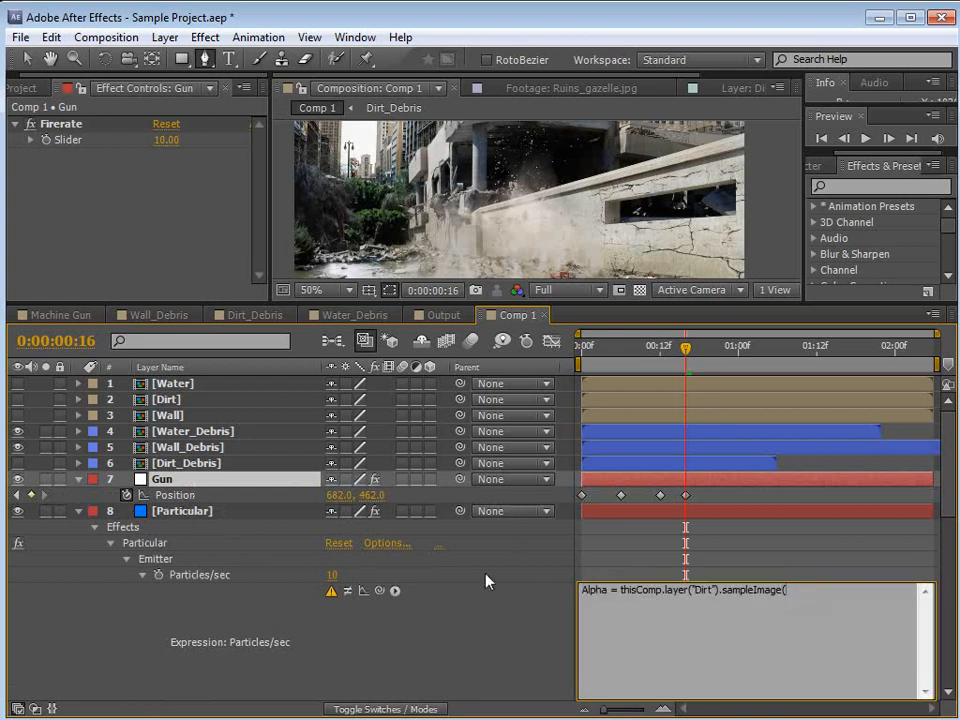
pyautogui.moveTo(379, 591); pyautogui.dragTo(178, 494)
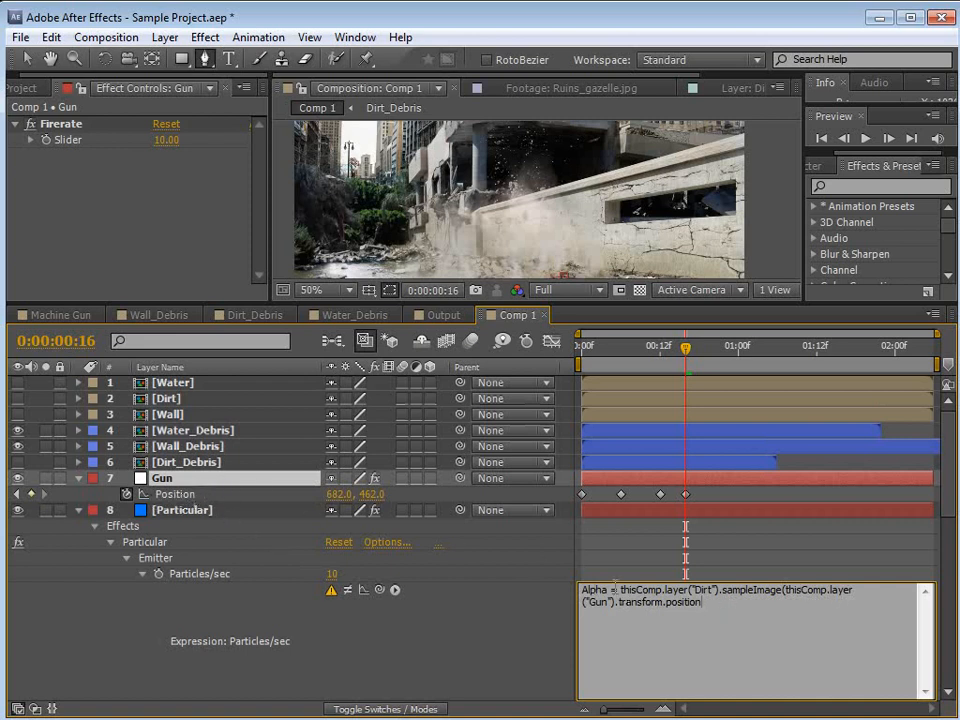
# Finish the Alpha line with ,[1,1][3]; so it samples a small area and reads the alpha channel.
pyautogui.click(717, 606)
pyautogui.write(',[1,1]')
pyautogui.click(750, 604)
pyautogui.write('[3')
pyautogui.click(757, 608)
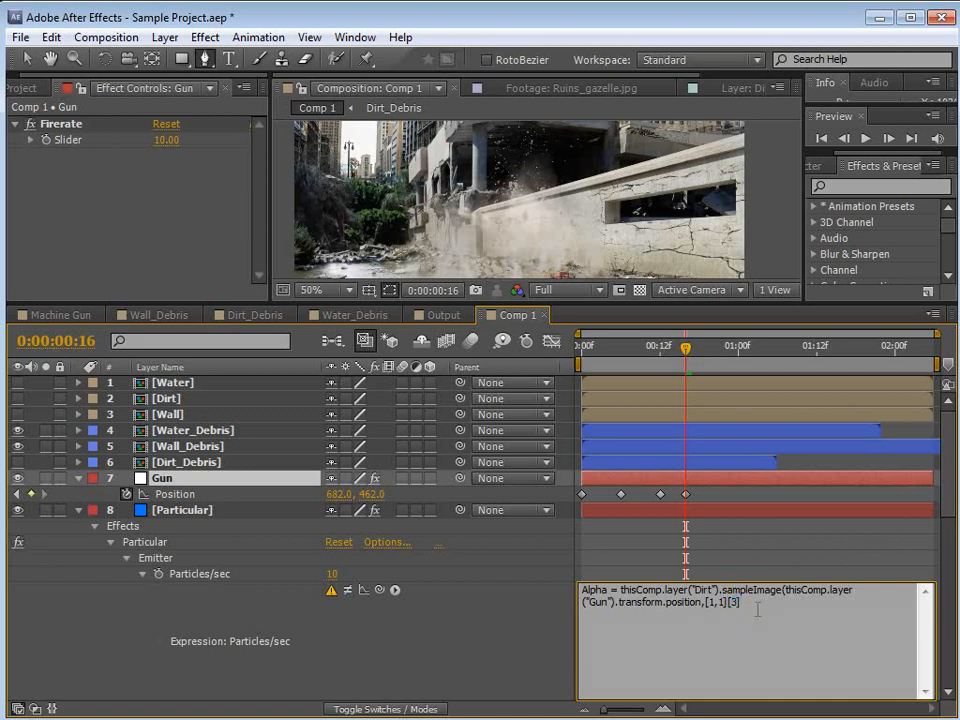
pyautogui.press('BackSpace')
pyautogui.click(771, 658)
pyautogui.click(771, 652)
pyautogui.click(823, 638)
pyautogui.click(758, 653)
pyautogui.write(';')
pyautogui.press('Return')
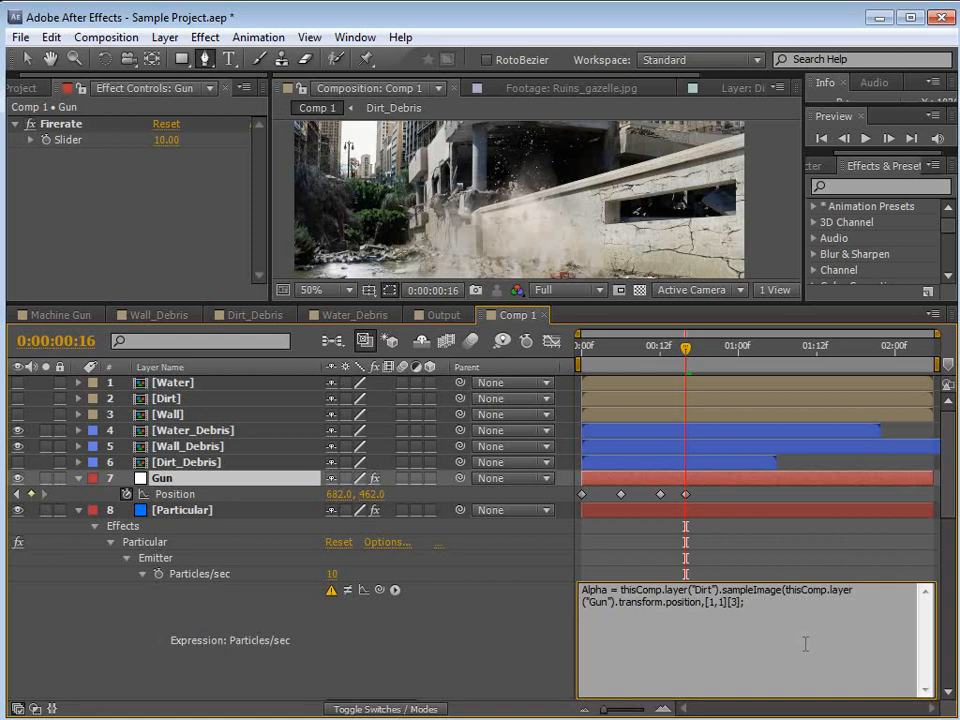
# Define On as the Gun layer's Firerate slider and Off as 0 in the Particles/sec expression.
pyautogui.write('On =')
pyautogui.moveTo(379, 591)
pyautogui.mouseDown()
pyautogui.moveTo(355, 496)
pyautogui.moveTo(62, 128)
pyautogui.moveTo(73, 146)
pyautogui.mouseUp()
pyautogui.write(';')
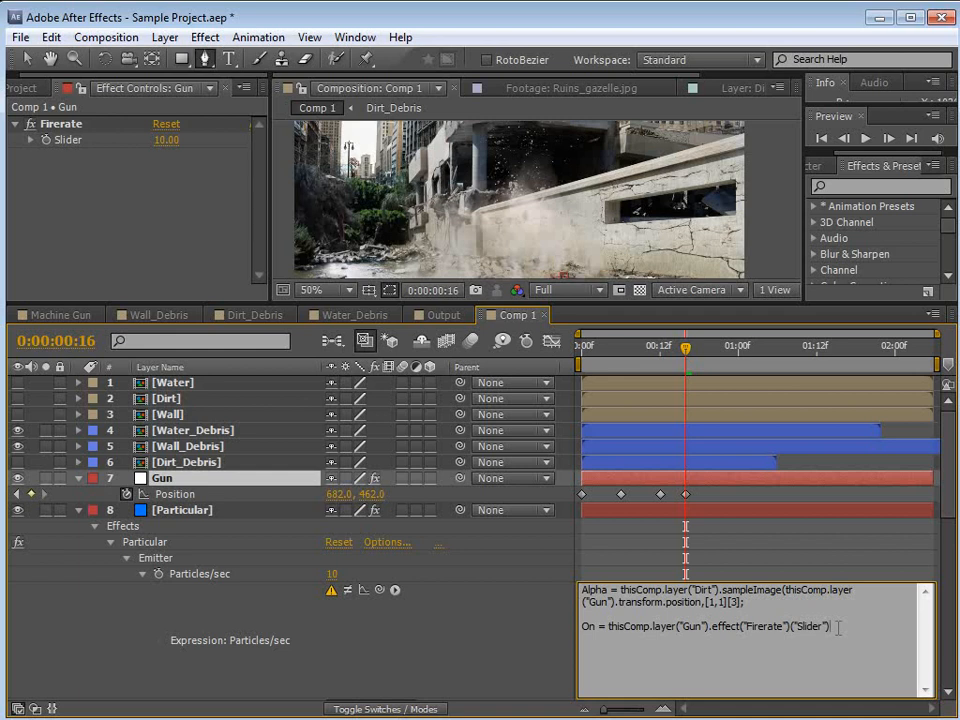
pyautogui.write(';')
pyautogui.press('Return')
pyautogui.write('Off = 0')
pyautogui.click(659, 655)
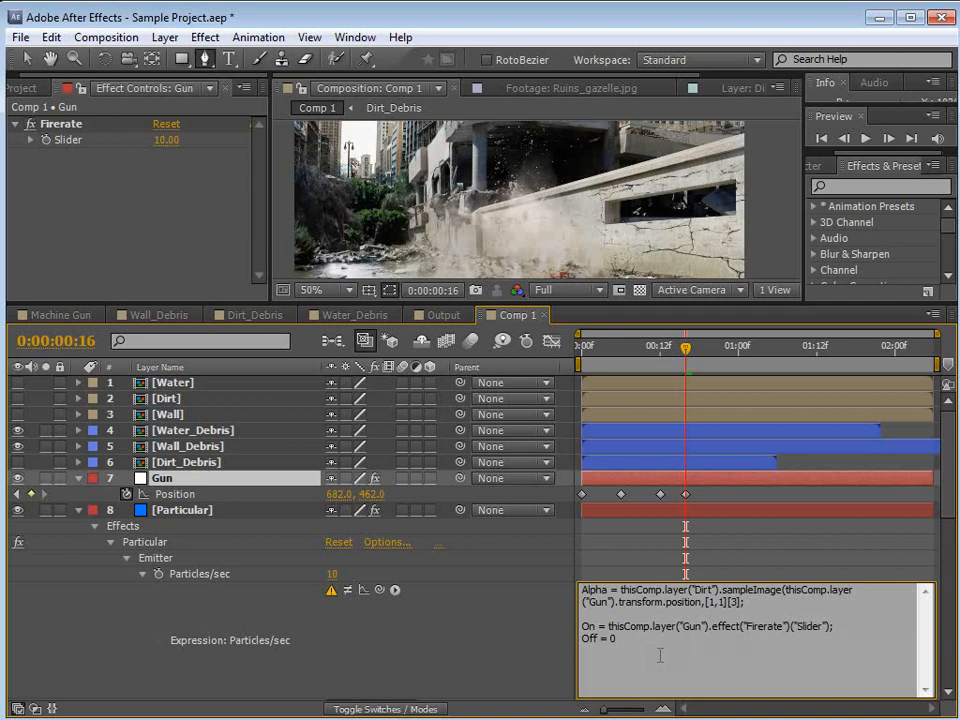
# Add the condition if (Alpha < 1){ Off }else{ One } on separate lines at the end of the expression.
pyautogui.press('Return')
pyautogui.write('if (Alpha')
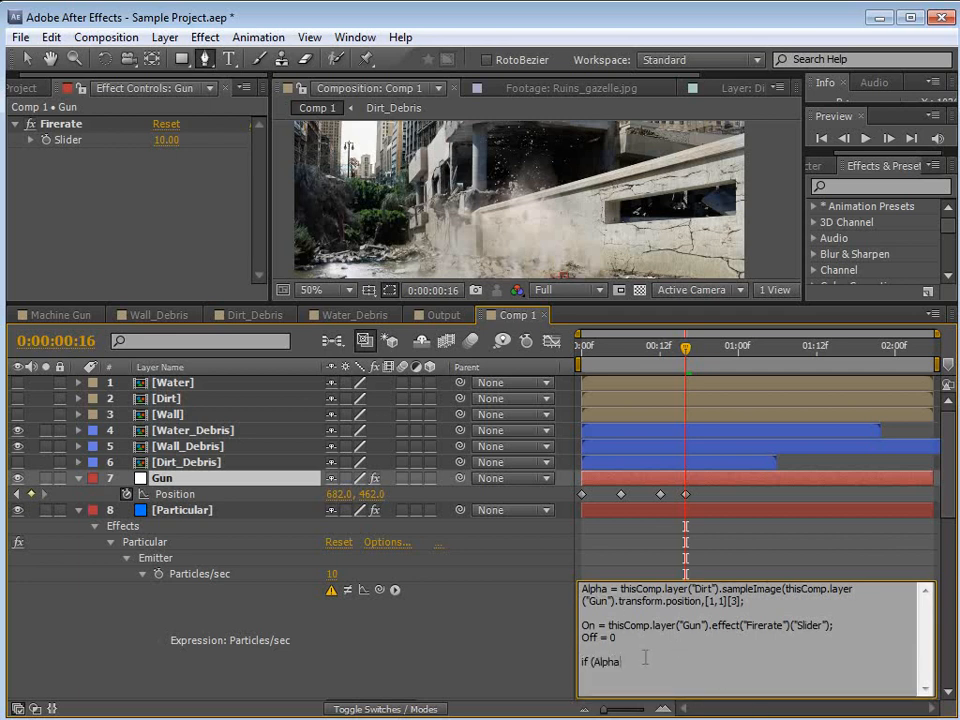
pyautogui.write(' < 1){')
pyautogui.press('Return')
pyautogui.write('Off')
pyautogui.press('Return')
pyautogui.write('}else{')
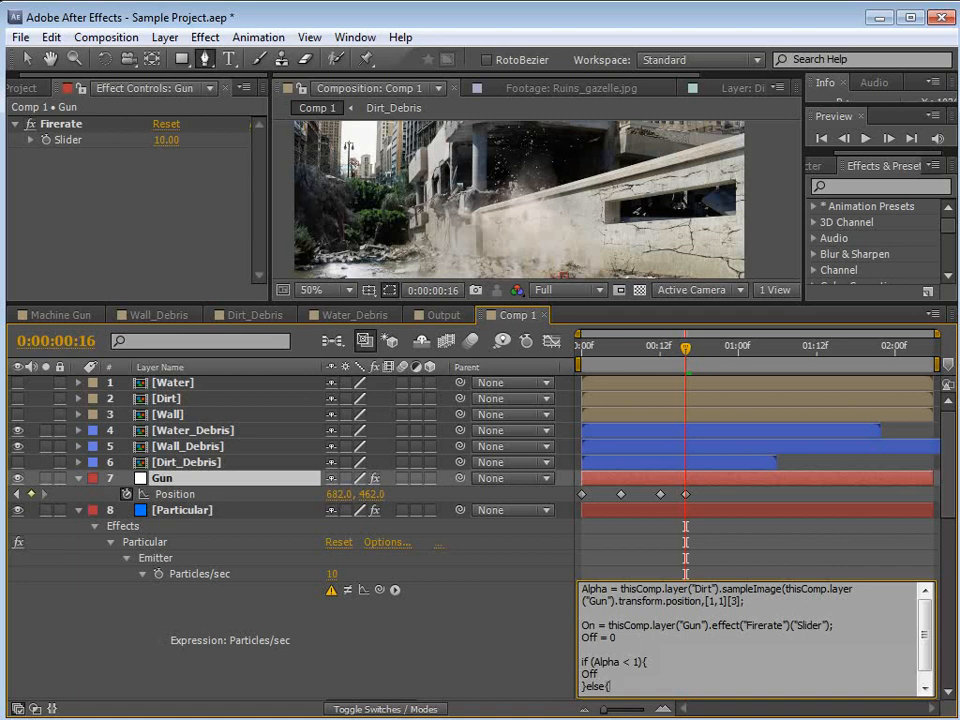
pyautogui.press('Return')
pyautogui.write('One')
pyautogui.press('Return')
pyautogui.write('}')
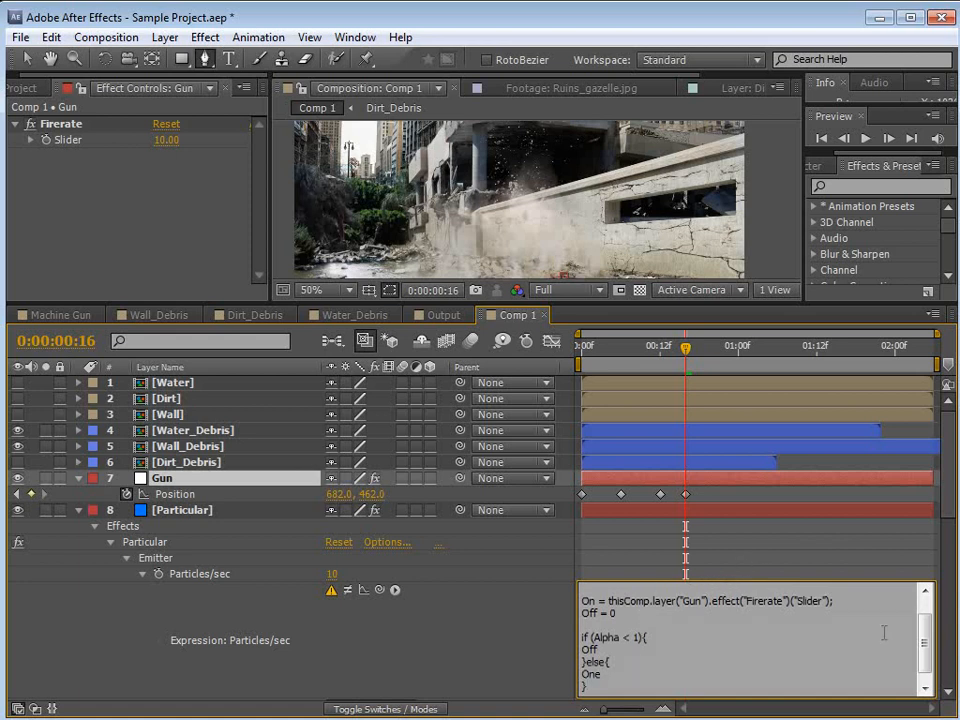
# Review the expression's Dirt layer, Gun position, sample size and Firerate slider references.
pyautogui.moveTo(921, 652); pyautogui.dragTo(920, 636)
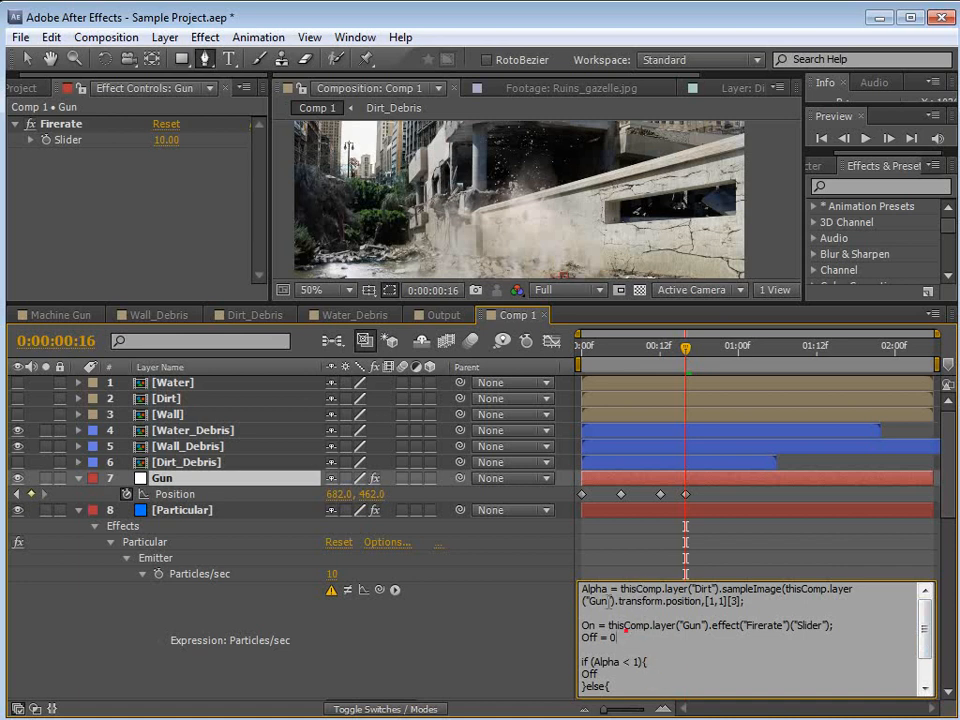
pyautogui.doubleClick(597, 601)
pyautogui.click(601, 601)
pyautogui.moveTo(853, 589); pyautogui.dragTo(714, 590)
pyautogui.click(729, 596)
pyautogui.click(716, 601)
pyautogui.click(708, 603)
pyautogui.tripleClick(787, 606)
pyautogui.click(781, 605)
pyautogui.moveTo(785, 627); pyautogui.dragTo(766, 628)
pyautogui.doubleClick(759, 632)
pyautogui.click(786, 626)
pyautogui.scroll(-1, 668, 614)
pyautogui.scroll(1, 665, 612)
# Apply the Particles/sec expression, adding the missing closing parenthesis after [1,1] in the Alpha line.
pyautogui.click(611, 577)
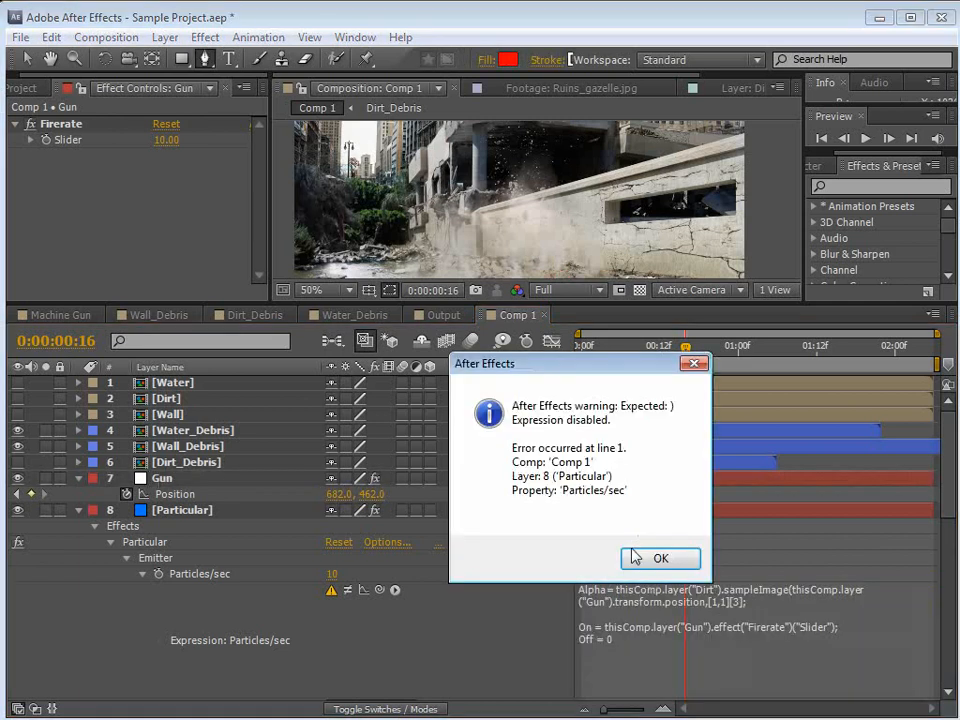
pyautogui.click(658, 555)
pyautogui.click(729, 606)
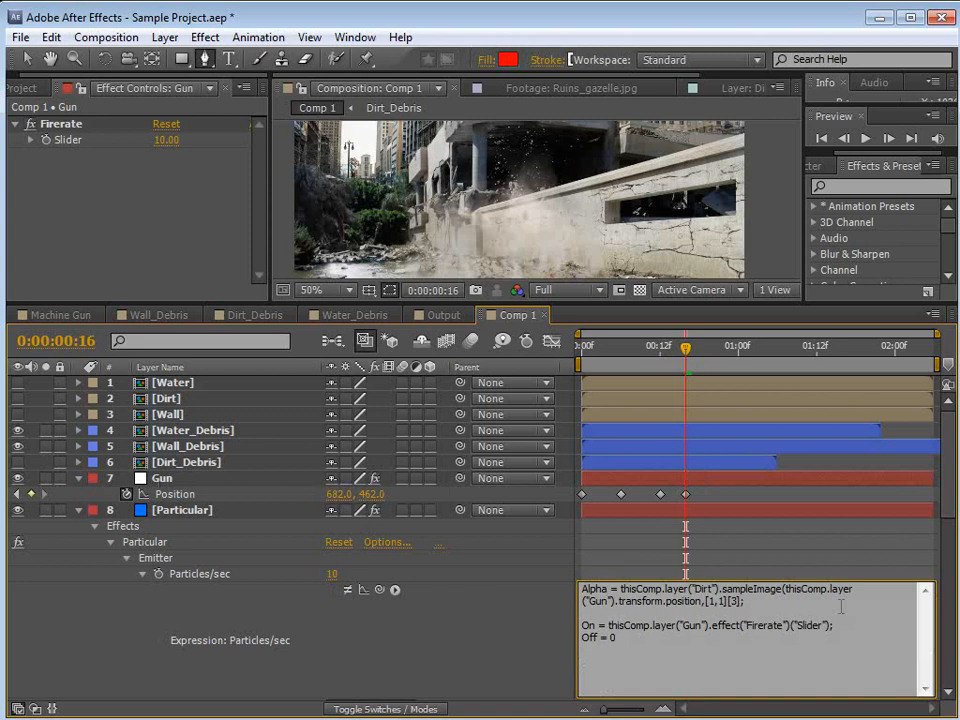
pyautogui.write(')')
pyautogui.click(737, 570)
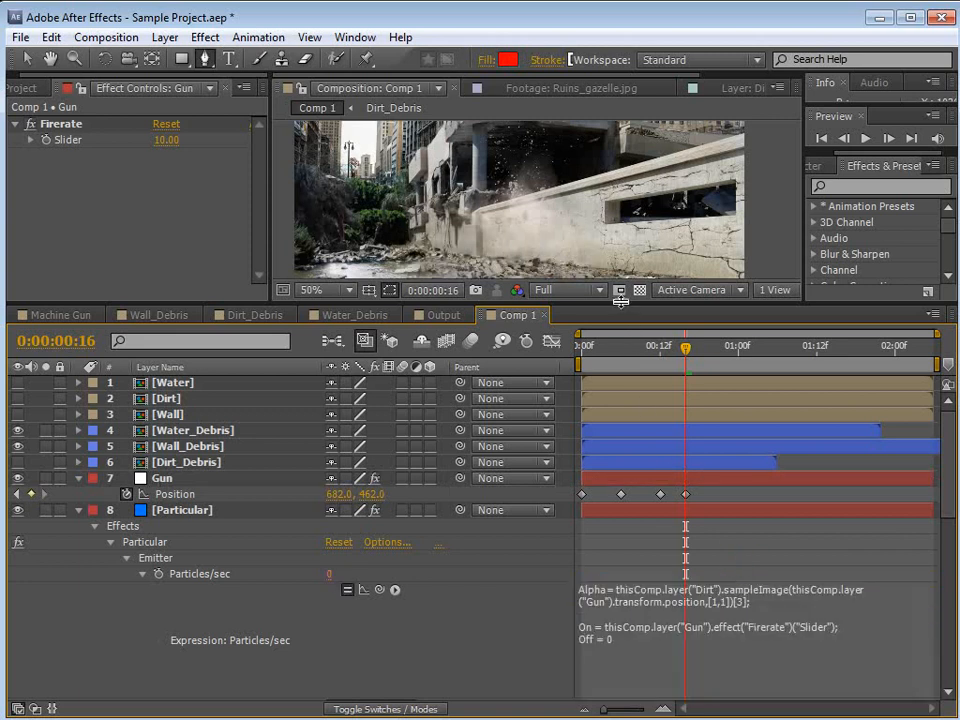
# Enlarge the composition view, return to the first frame and hide the Wall_Debris and Water_Debris layers.
pyautogui.moveTo(622, 310); pyautogui.dragTo(620, 375)
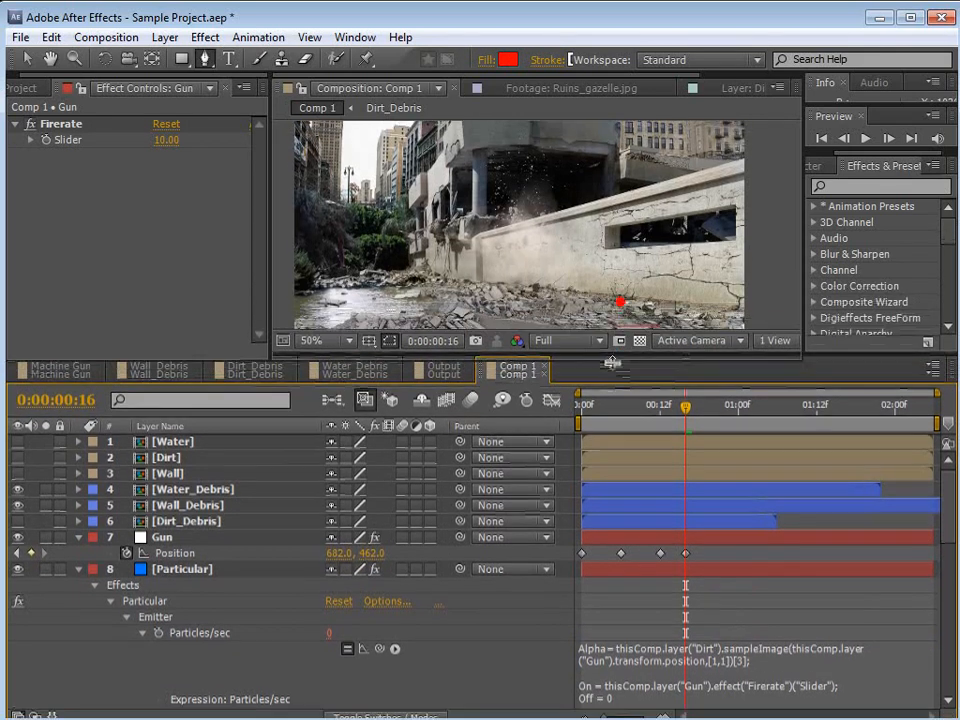
pyautogui.press('Home')
pyautogui.click(190, 526)
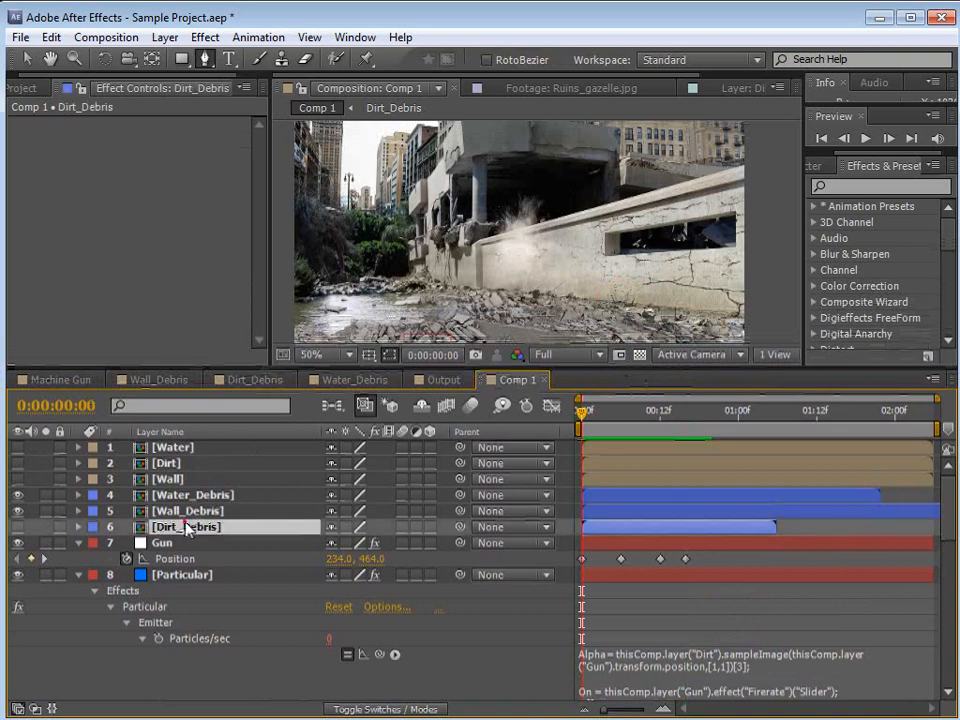
pyautogui.click(190, 494)
pyautogui.click(175, 510)
pyautogui.moveTo(17, 510); pyautogui.dragTo(18, 496)
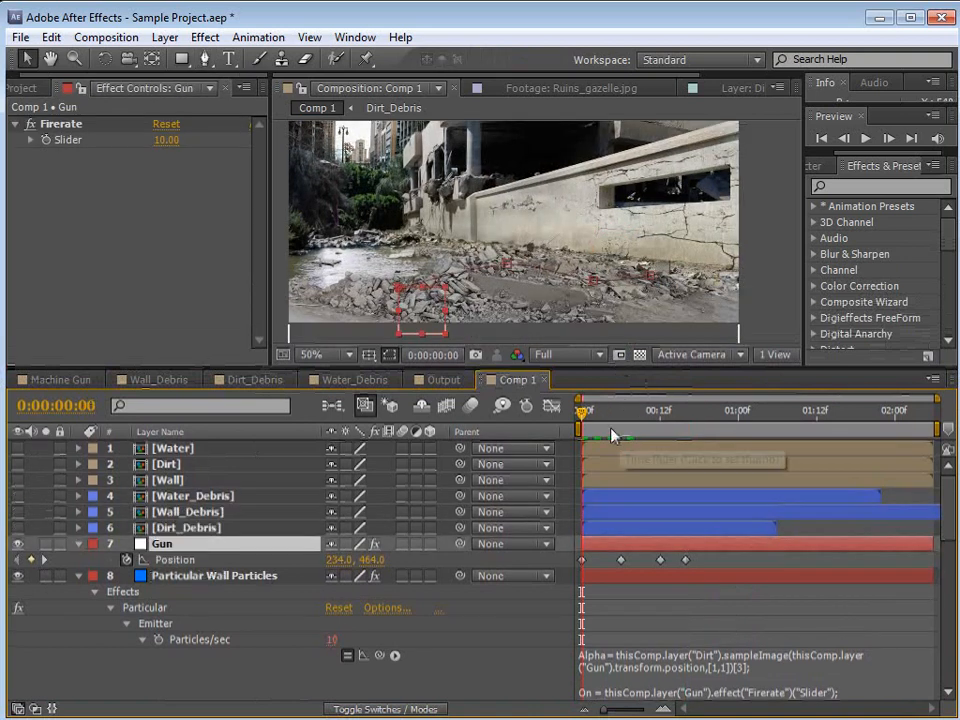
# Move the Gun null onto the wall, to about 602, 300 at frame 12 and about 756, 334 at frame 16.
pyautogui.moveTo(590, 420); pyautogui.dragTo(660, 430)
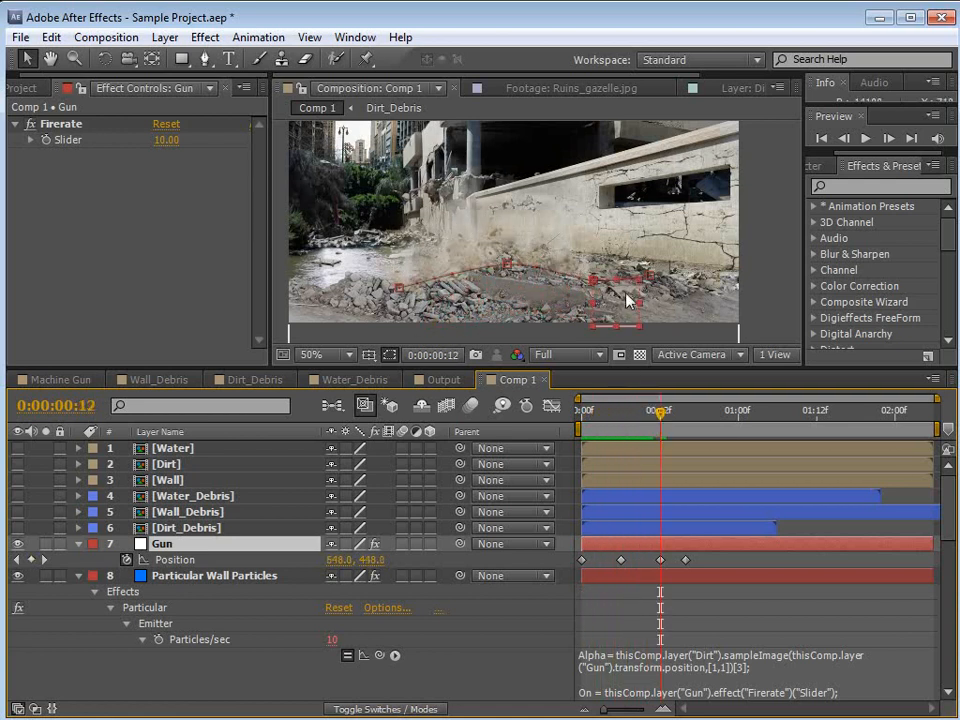
pyautogui.moveTo(612, 310); pyautogui.dragTo(566, 220)
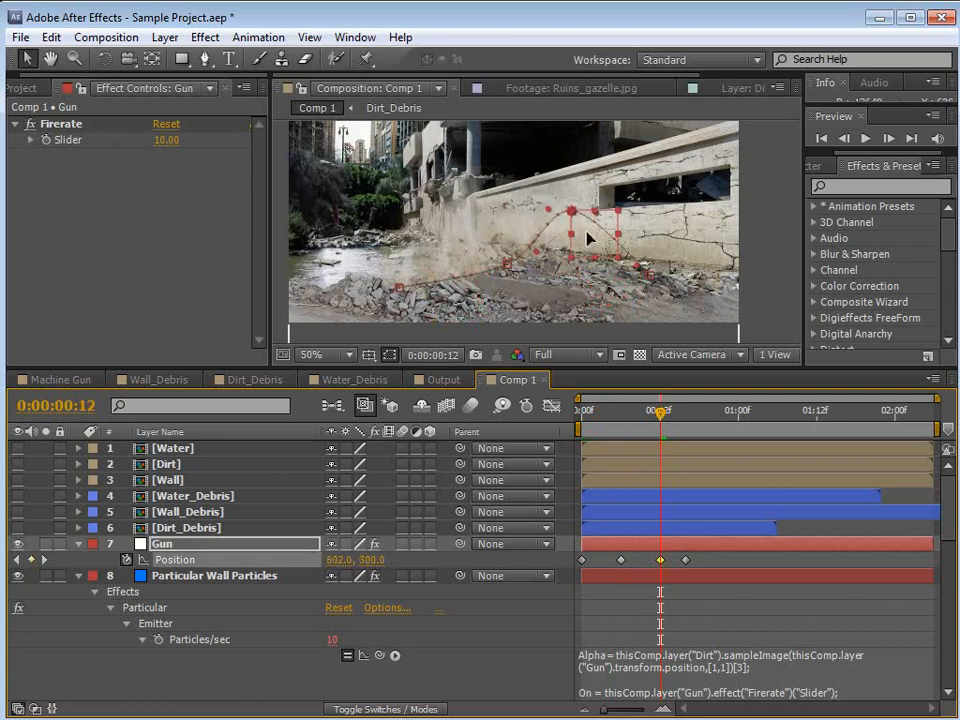
pyautogui.moveTo(664, 418); pyautogui.dragTo(680, 425)
pyautogui.moveTo(677, 300); pyautogui.dragTo(673, 261)
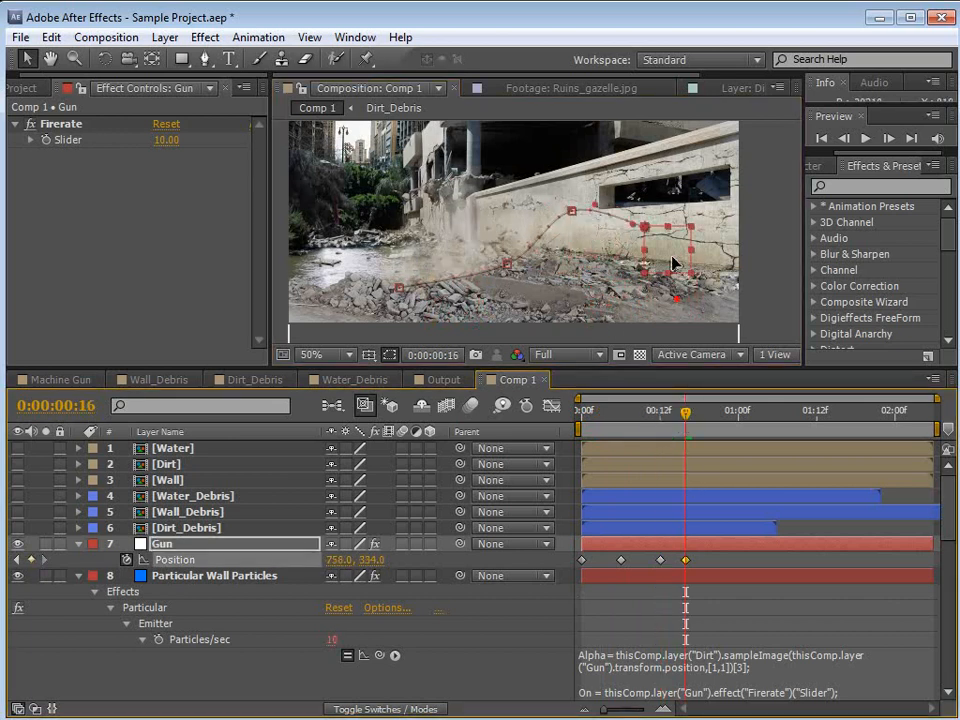
pyautogui.moveTo(685, 421); pyautogui.dragTo(634, 410)
pyautogui.scroll(2, 531, 269)
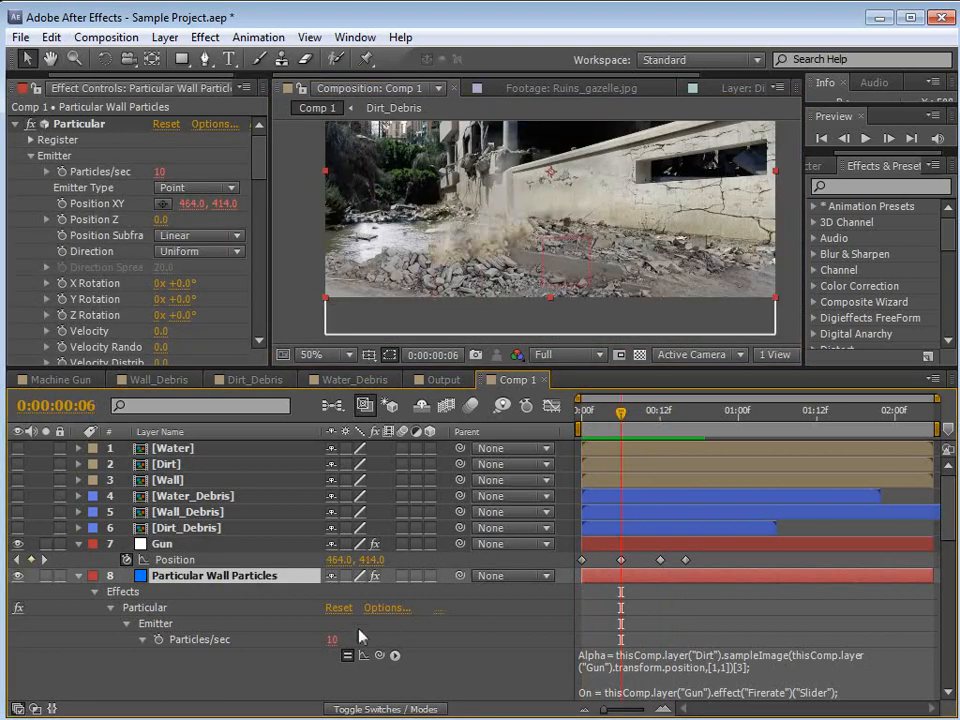
# Advance from frame 6 to frame 11 to check the dirt emission as the Gun null crosses onto the wall.
pyautogui.press('pagedown')
pyautogui.press('pagedown')
pyautogui.press('pagedown')
pyautogui.press('pagedown')
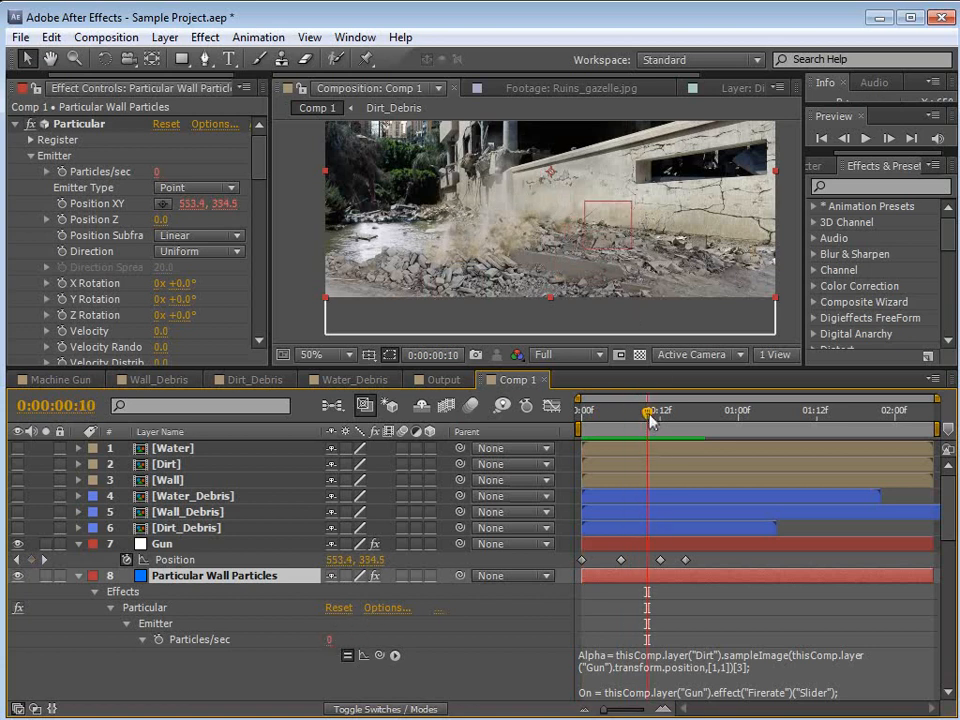
pyautogui.moveTo(649, 414); pyautogui.dragTo(654, 414)
# Collapse the Gun and Particular Wall Particles layer properties and duplicate the Particular Wall Particles layer.
pyautogui.click(165, 544)
pyautogui.click(175, 576)
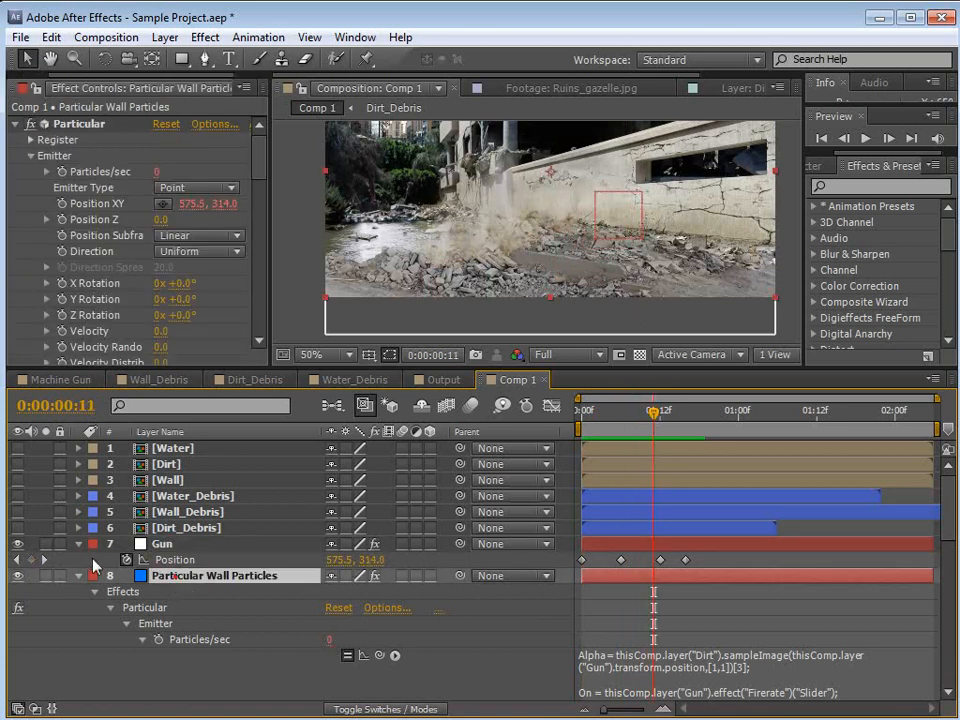
pyautogui.hotkey('ctrl', 'a')
pyautogui.click(78, 544)
pyautogui.click(662, 619)
pyautogui.click(191, 563)
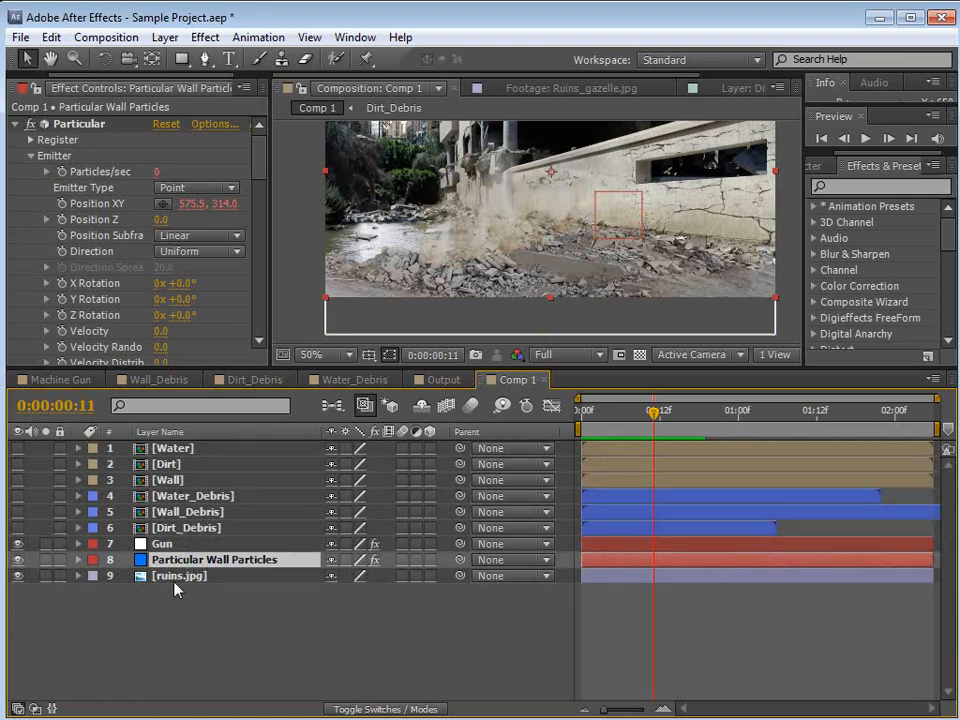
pyautogui.click(50, 37)
pyautogui.click(89, 238)
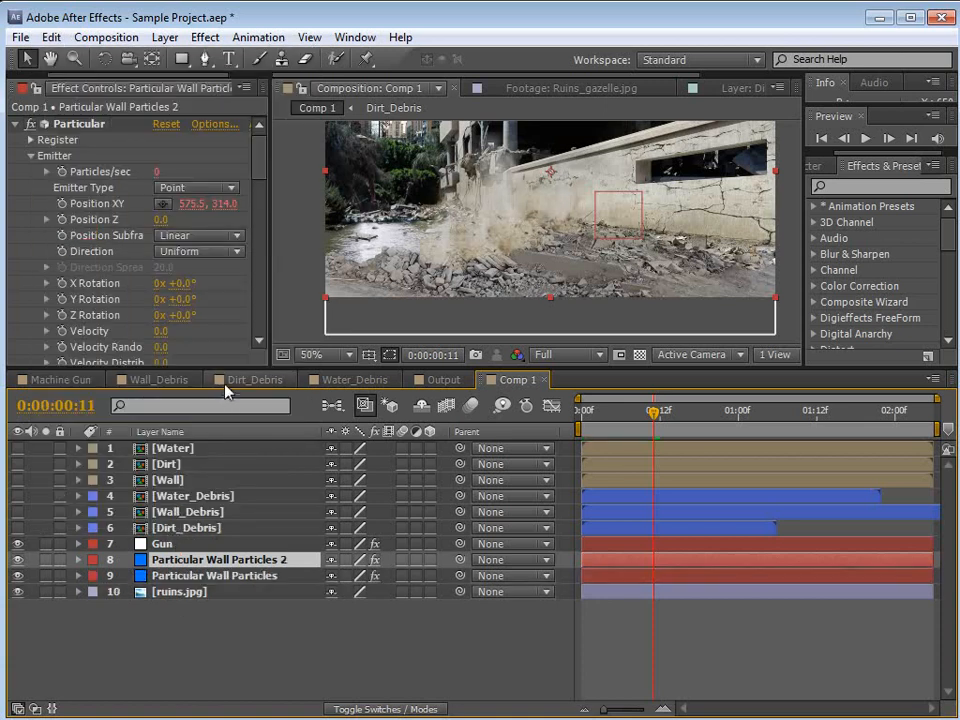
# In the duplicated particle layer's Particles/sec expression, replace the sampled layer Dirt with Wall.
pyautogui.press('e')
pyautogui.press('e')
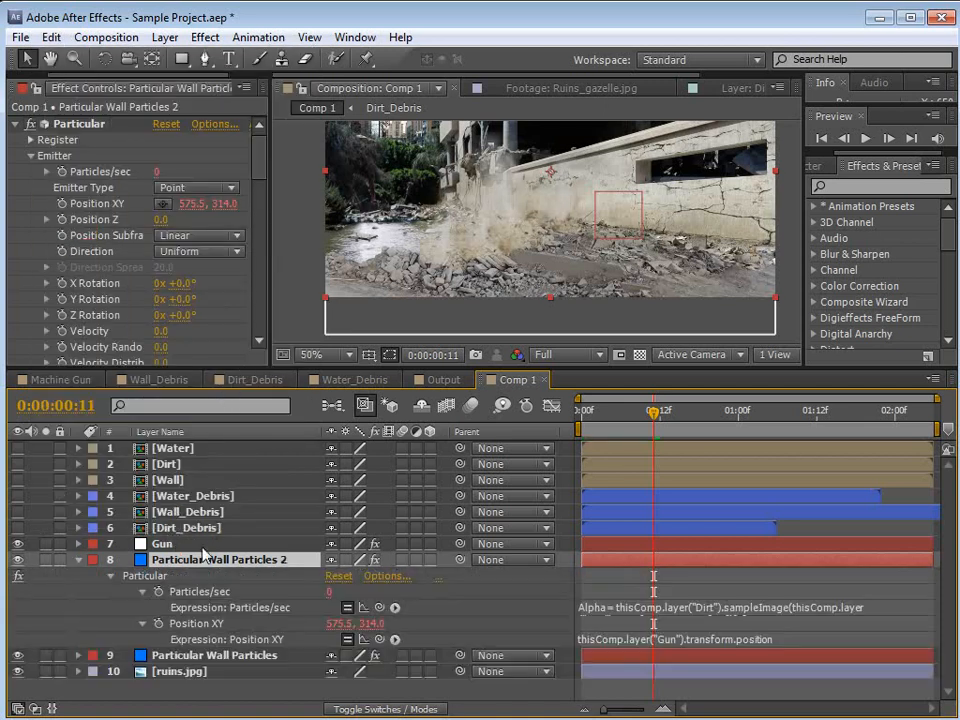
pyautogui.moveTo(657, 378); pyautogui.dragTo(657, 343)
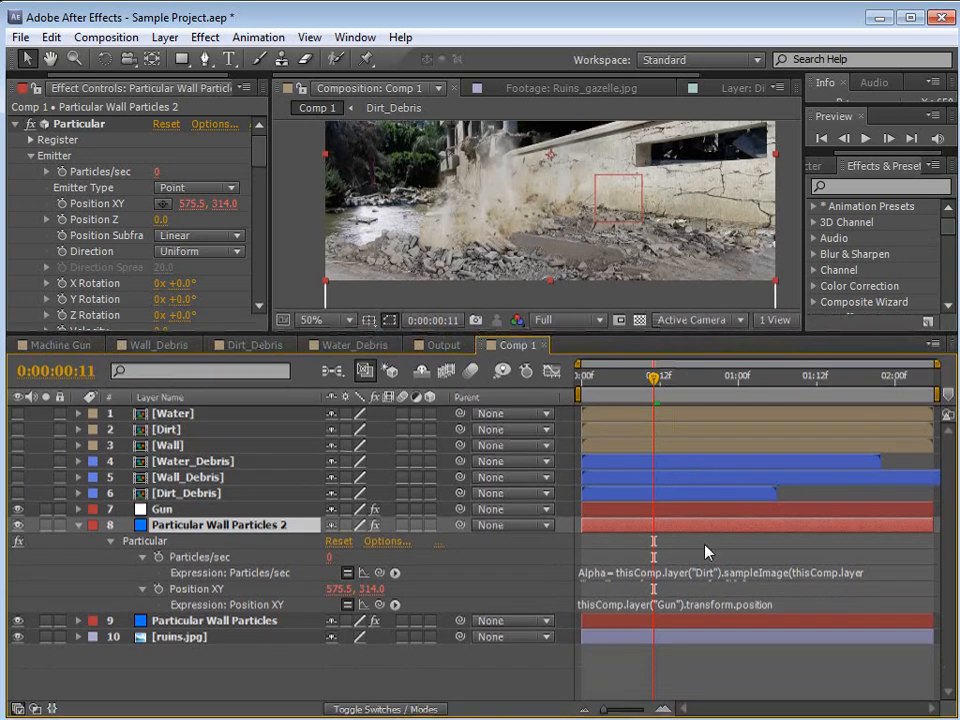
pyautogui.click(680, 574)
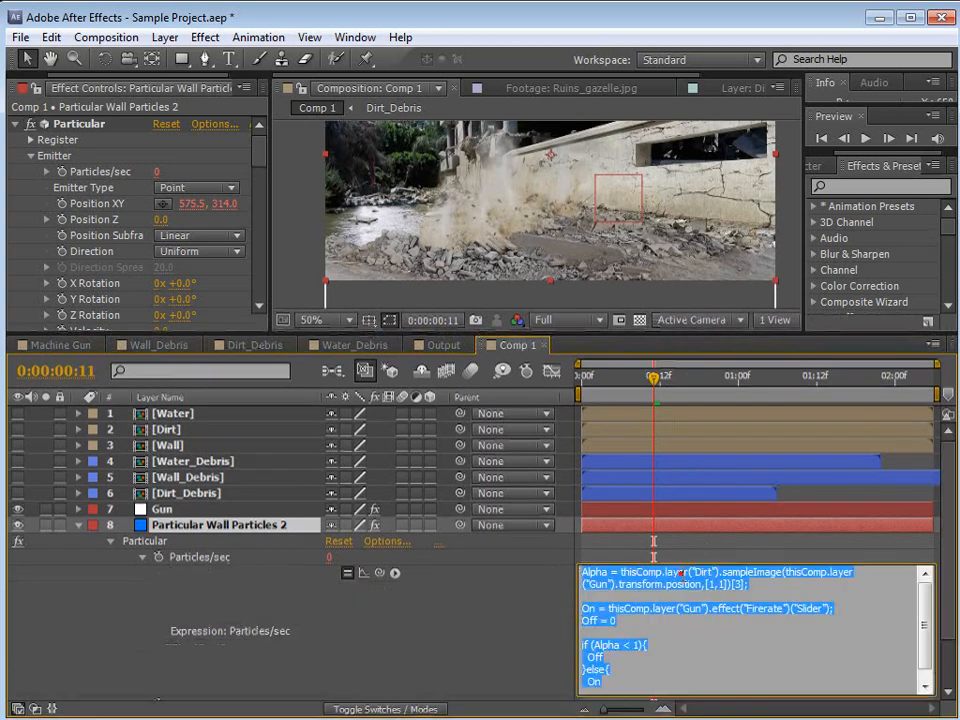
pyautogui.click(680, 636)
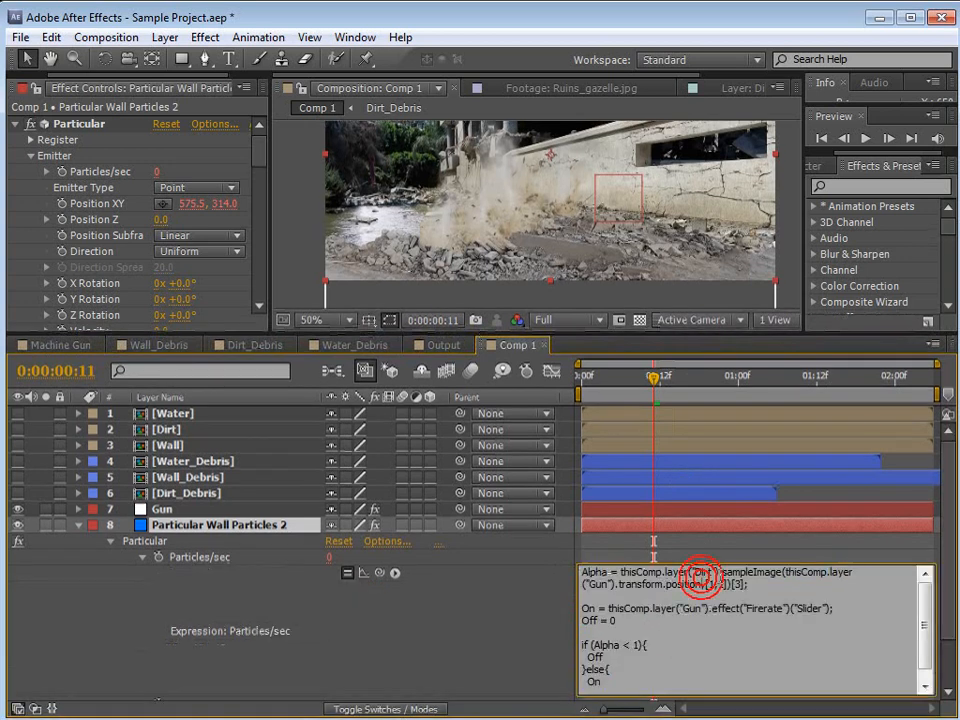
pyautogui.press('BackSpace')
pyautogui.press('BackSpace')
pyautogui.press('BackSpace')
pyautogui.press('BackSpace')
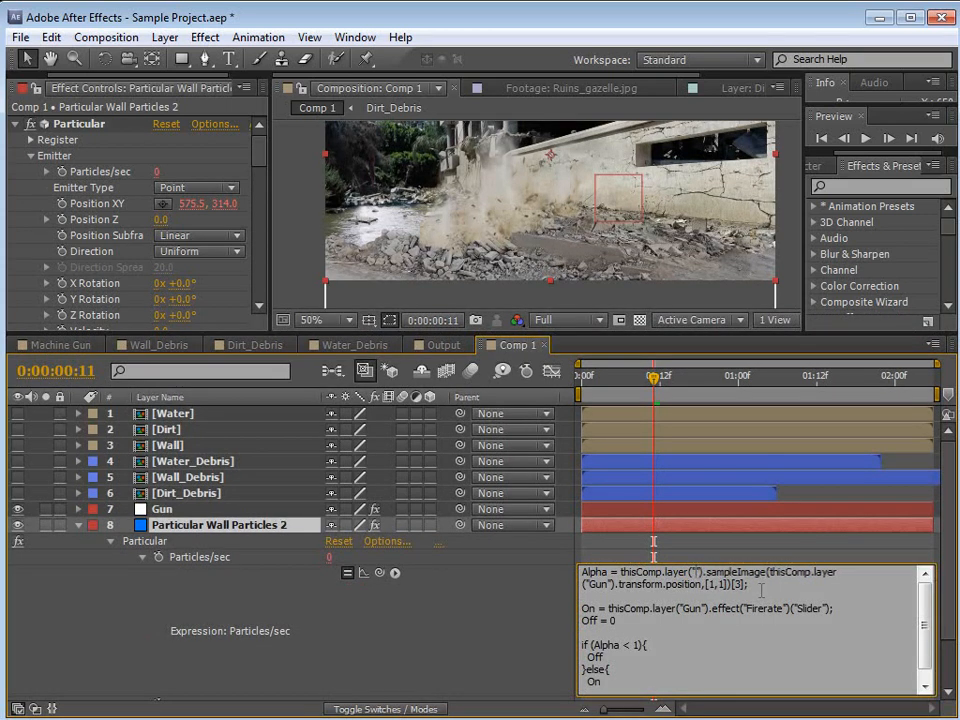
pyautogui.write('Wall')
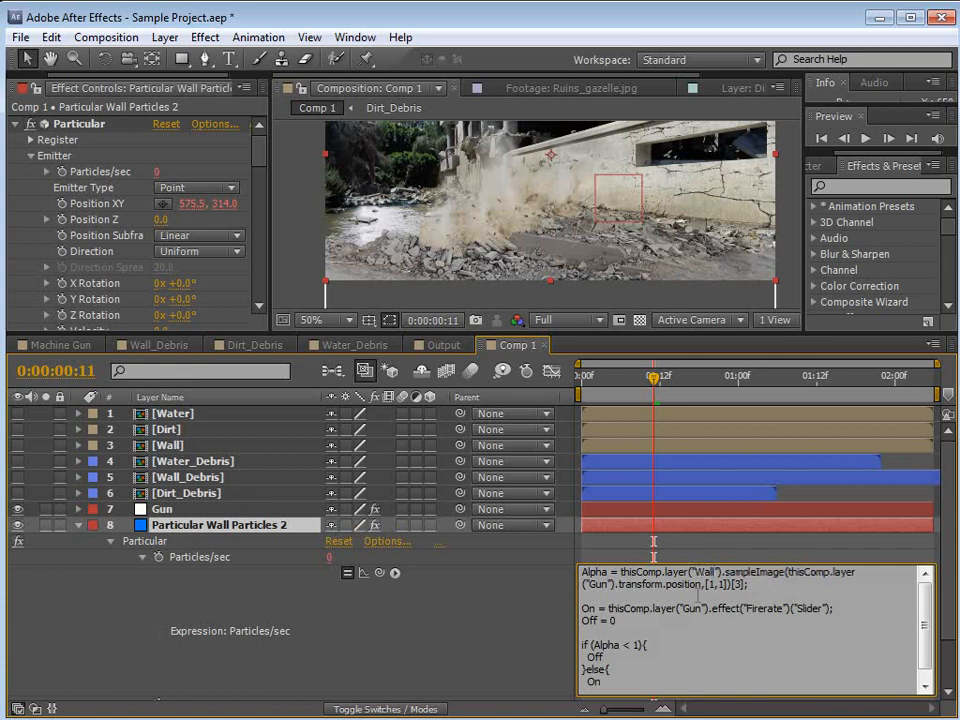
pyautogui.click(762, 556)
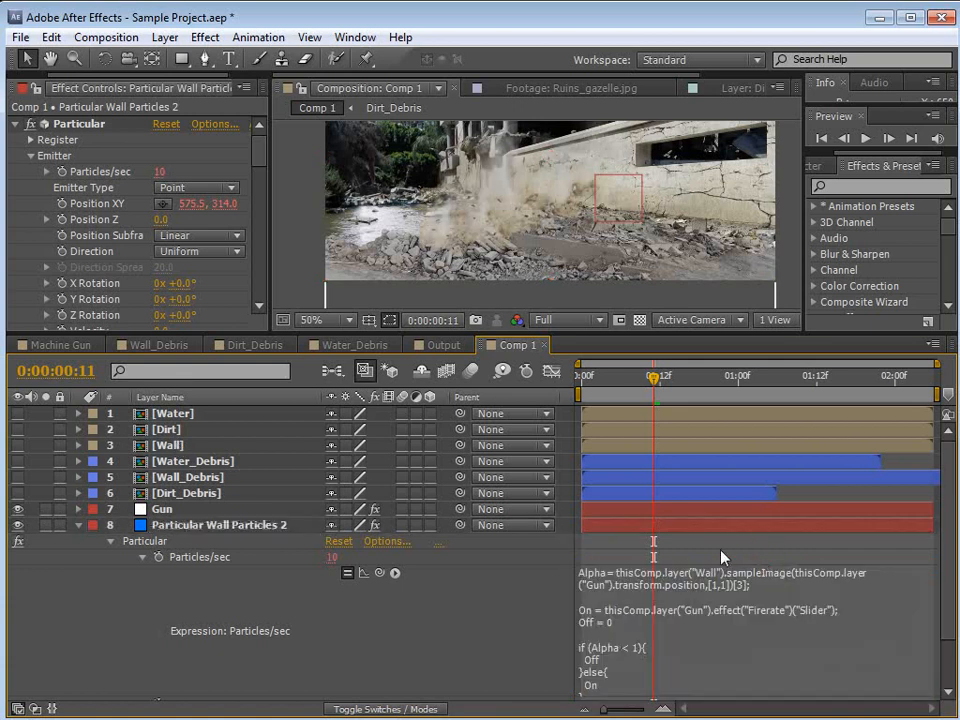
# Set the particle texture of Particular Wall Particles 2 to the Wall_Debris layer.
pyautogui.click(660, 527)
pyautogui.moveTo(258, 152); pyautogui.dragTo(266, 214)
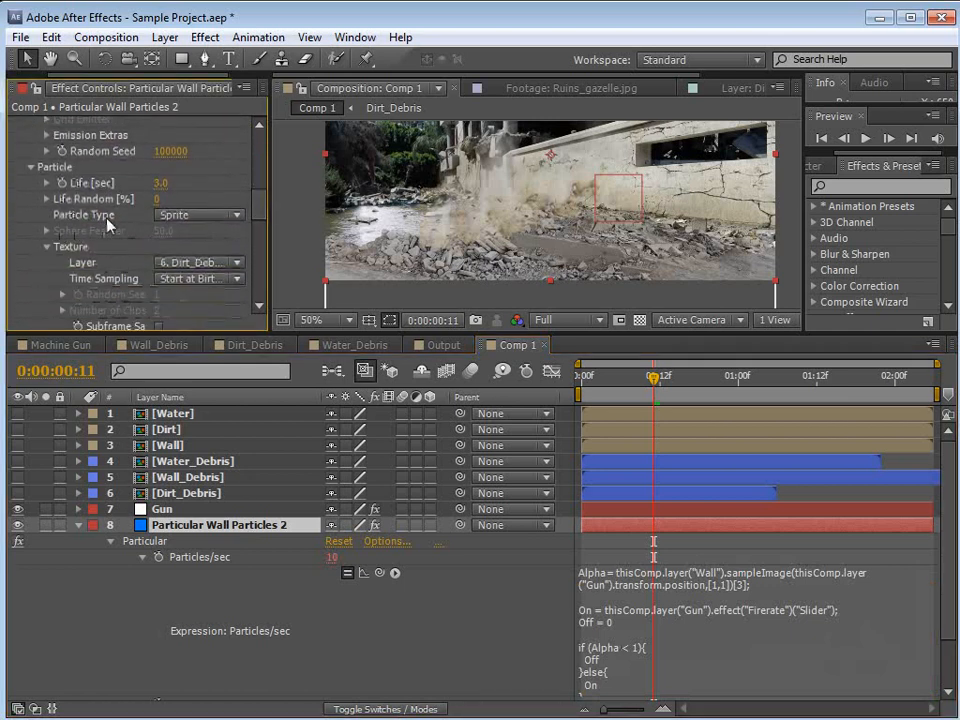
pyautogui.click(195, 222)
pyautogui.click(132, 214)
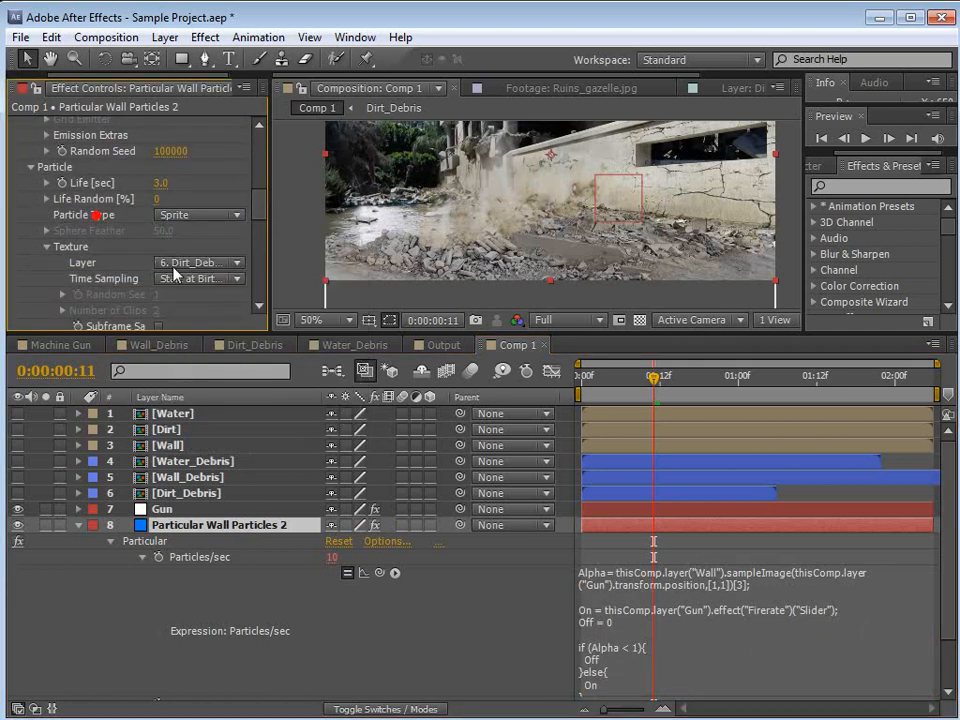
pyautogui.click(200, 264)
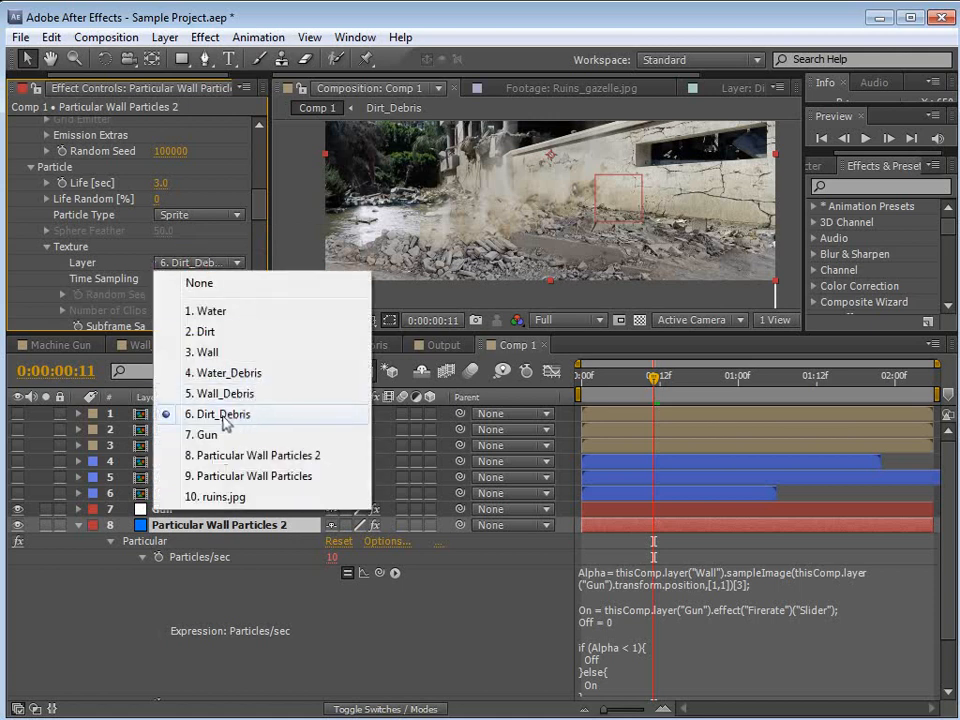
pyautogui.click(228, 394)
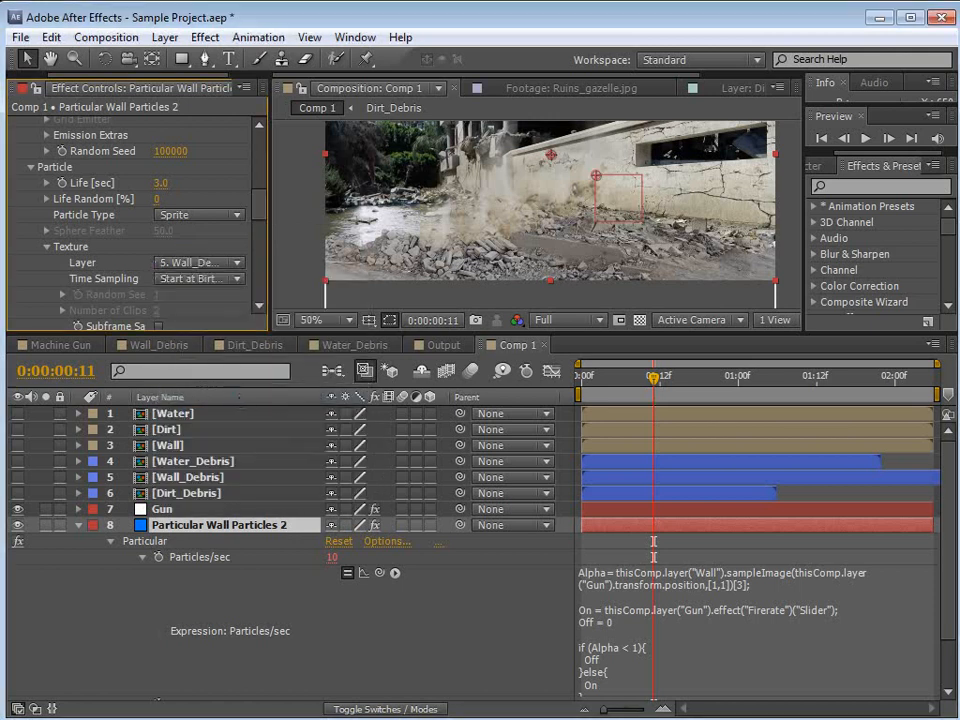
# Scrub to frame 14 to examine the wall debris, and review the duplicate's texture and rotation settings.
pyautogui.moveTo(653, 379); pyautogui.dragTo(672, 400)
pyautogui.scroll(-2, 195, 152)
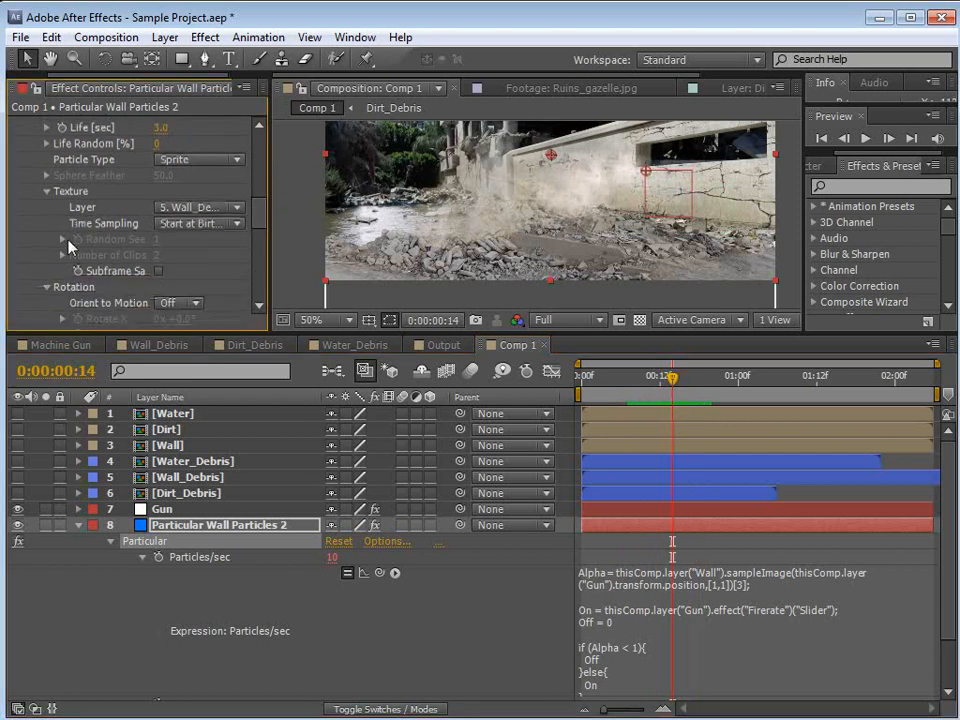
pyautogui.scroll(-3, 219, 265)
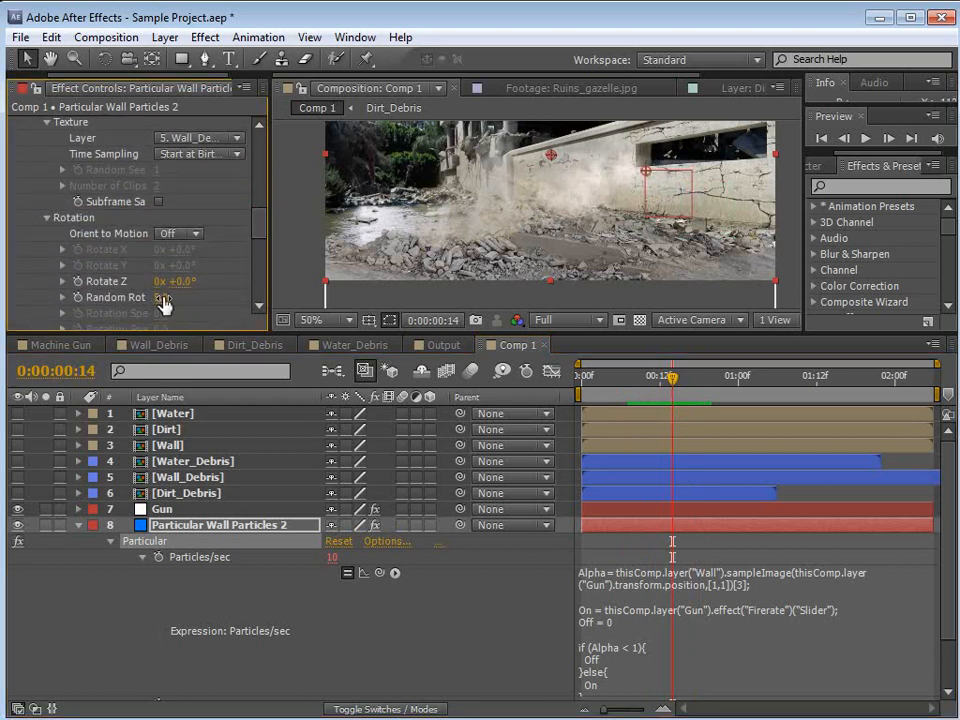
pyautogui.moveTo(260, 222); pyautogui.dragTo(253, 261)
pyautogui.moveTo(167, 229); pyautogui.dragTo(118, 227)
pyautogui.moveTo(666, 381)
pyautogui.mouseDown()
pyautogui.moveTo(626, 381)
pyautogui.moveTo(666, 381)
pyautogui.moveTo(695, 405)
pyautogui.moveTo(651, 405)
pyautogui.moveTo(671, 405)
pyautogui.mouseUp()
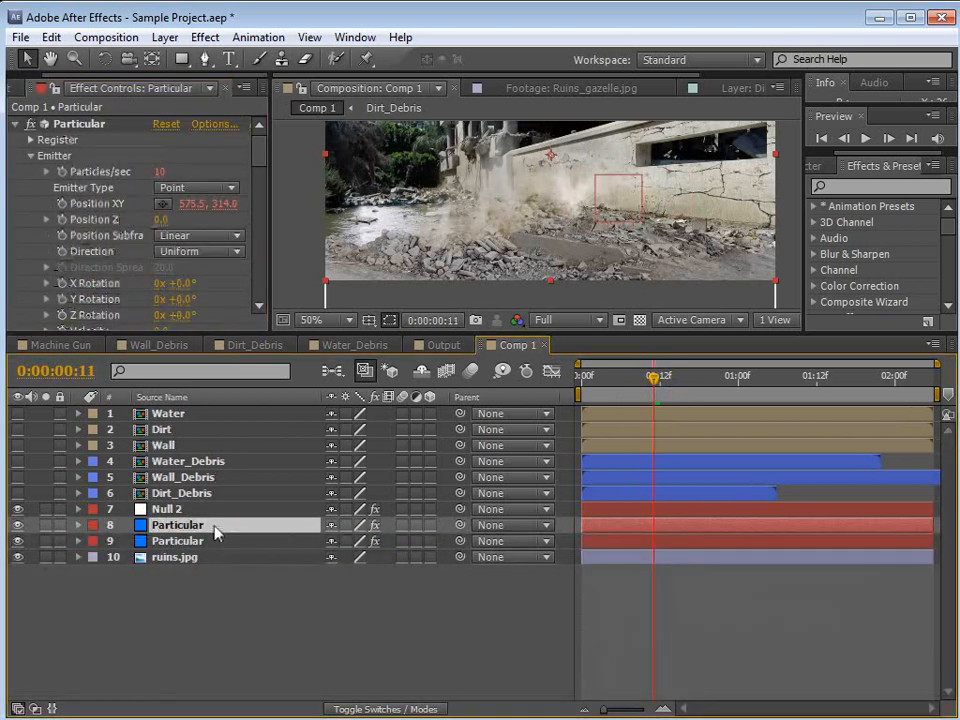
# Rename the wall-sampling particle layer Particular Wall and the dirt-sampling one Particular Dirt.
pyautogui.press('Return')
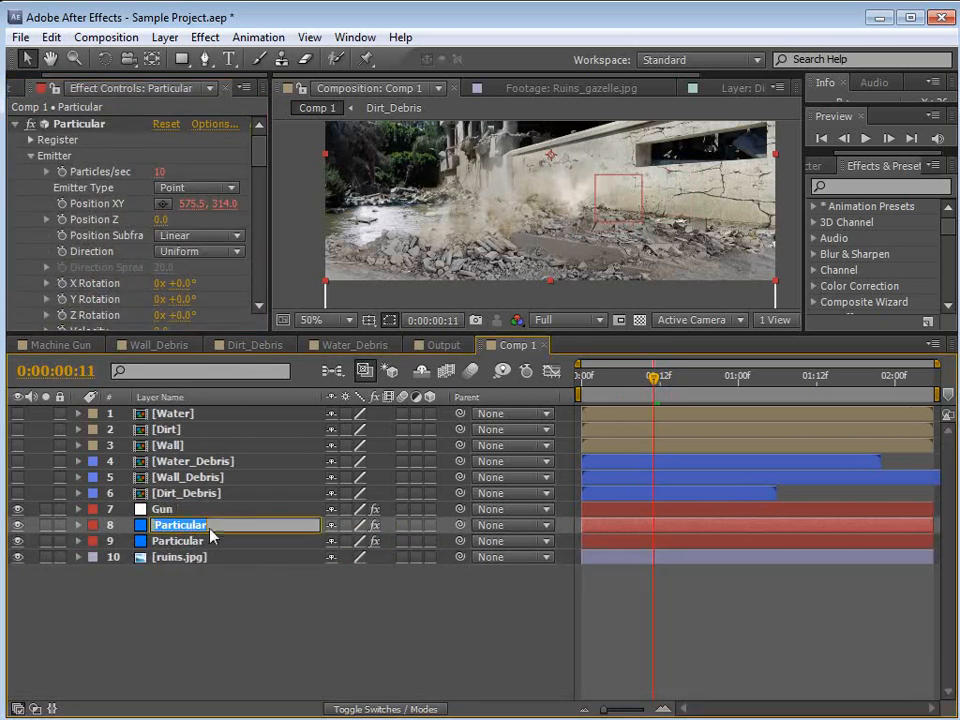
pyautogui.write('Particular Wall')
pyautogui.press('Return')
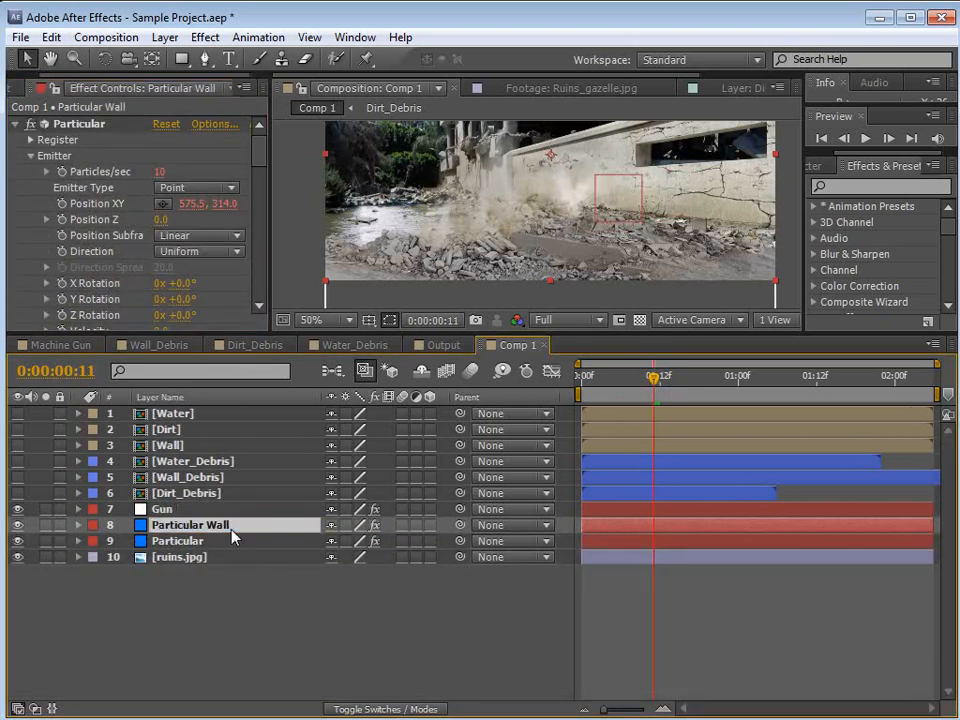
pyautogui.click(200, 541)
pyautogui.press('Return')
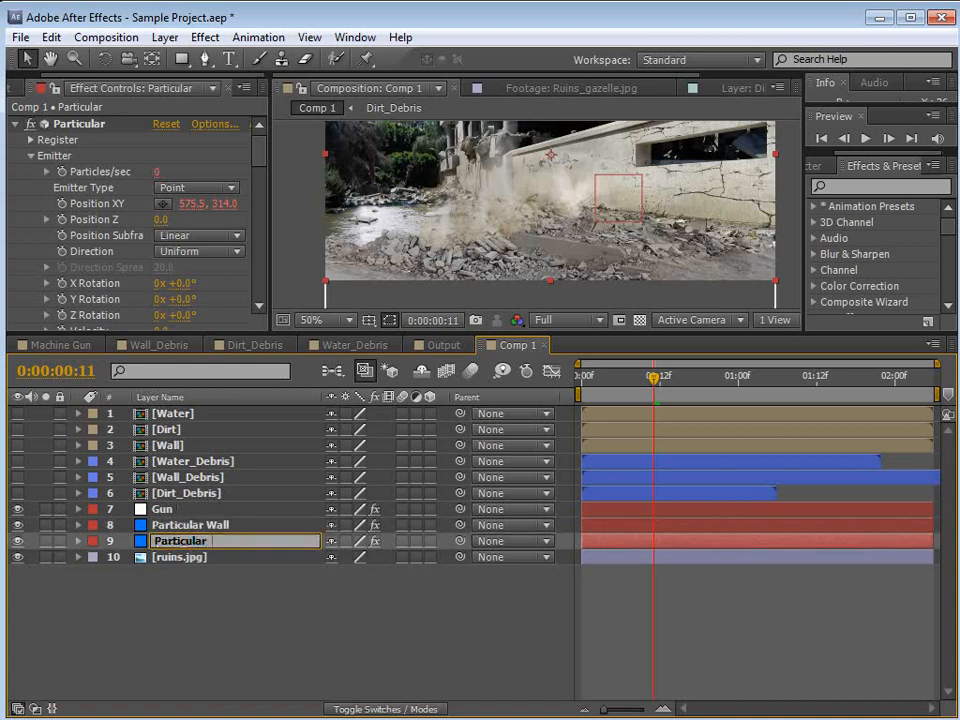
pyautogui.write('Particular Dirt')
pyautogui.press('Return')
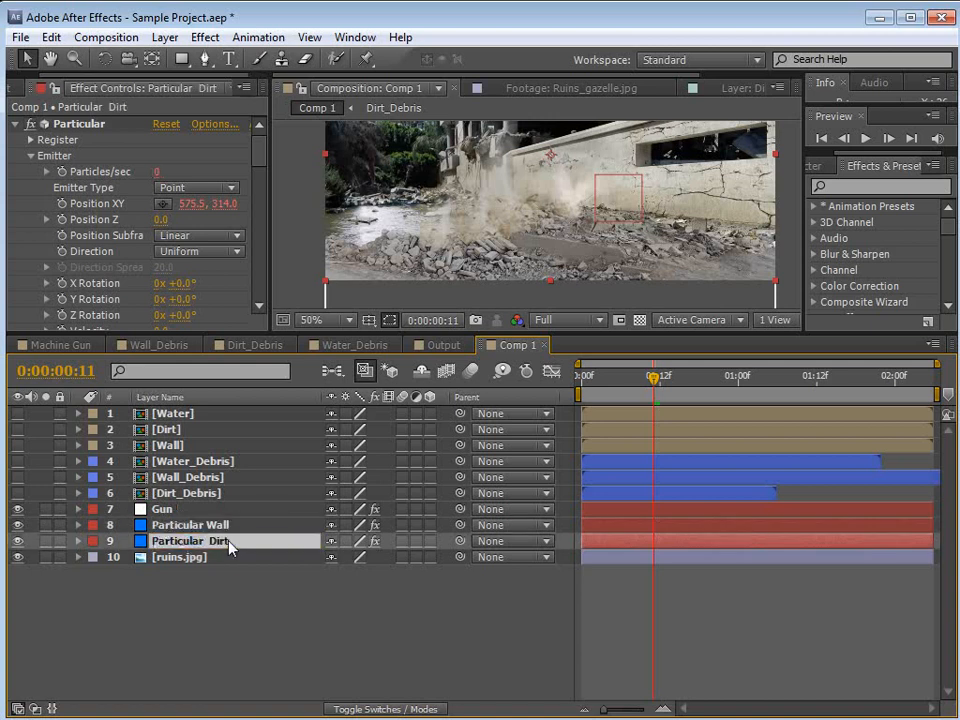
# Duplicate the Particular Wall layer and rename the copy Particular Water.
pyautogui.click(230, 526)
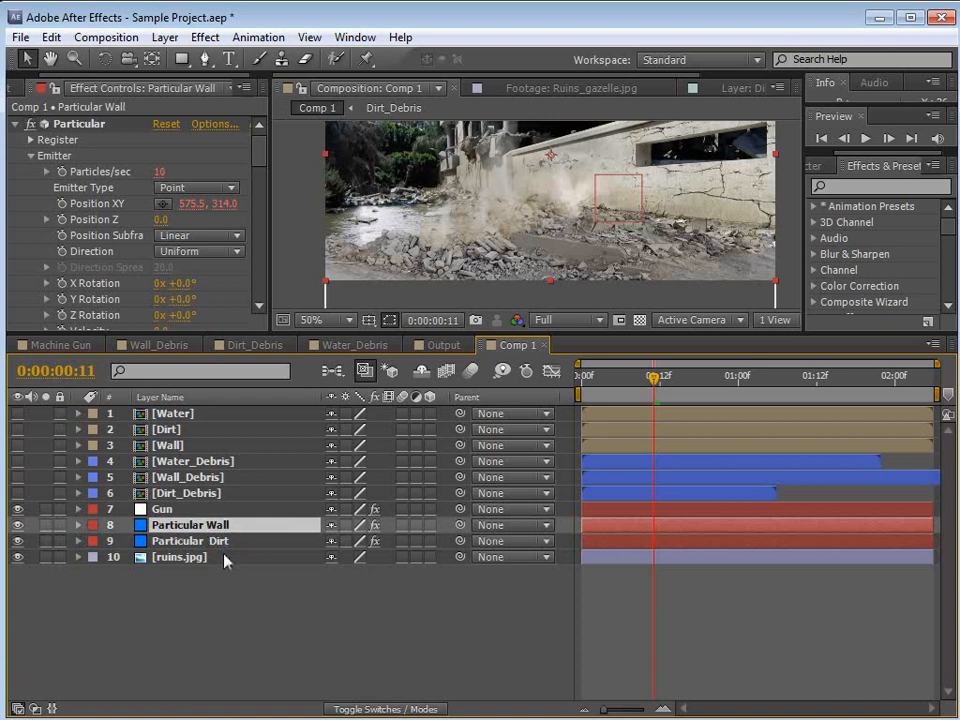
pyautogui.hotkey('ctrl', 'd')
pyautogui.press('Return')
pyautogui.click(226, 525)
pyautogui.moveTo(209, 525); pyautogui.dragTo(514, 507)
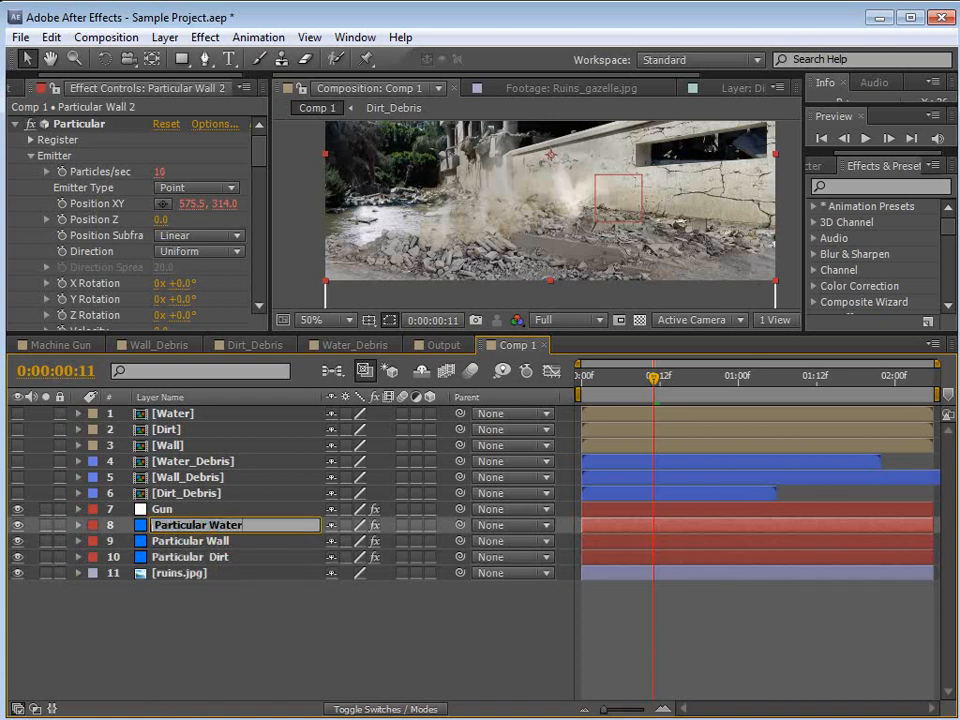
pyautogui.write('Water')
pyautogui.press('Return')
# In Particular Water's Particles/sec expression, replace the sampled layer Wall with Water.
pyautogui.click(79, 526)
pyautogui.press('e')
pyautogui.press('e')
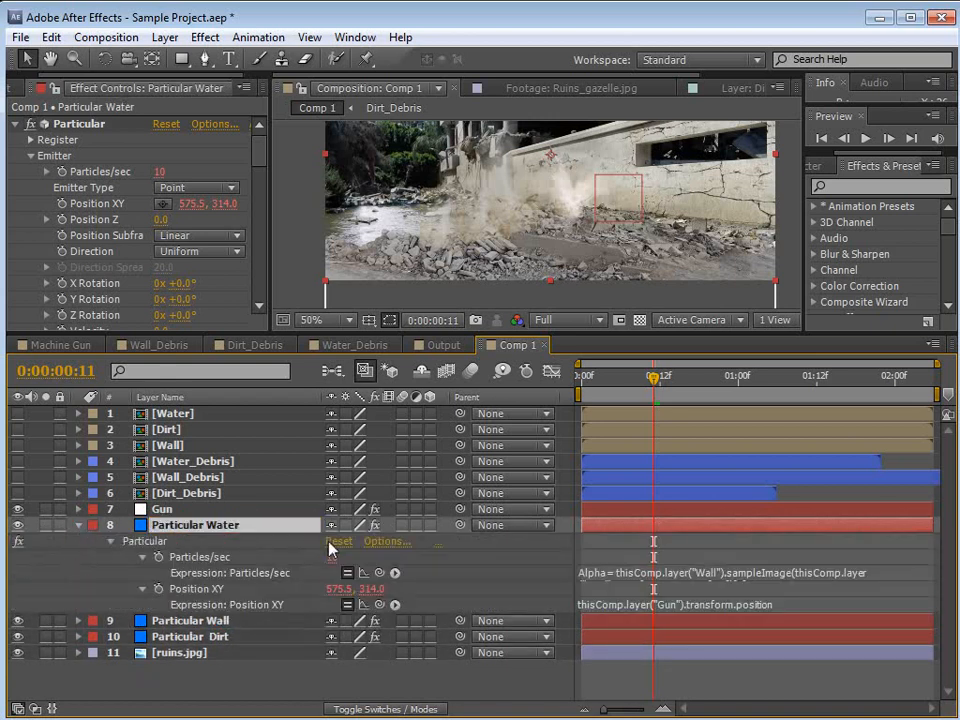
pyautogui.click(698, 578)
pyautogui.click(631, 598)
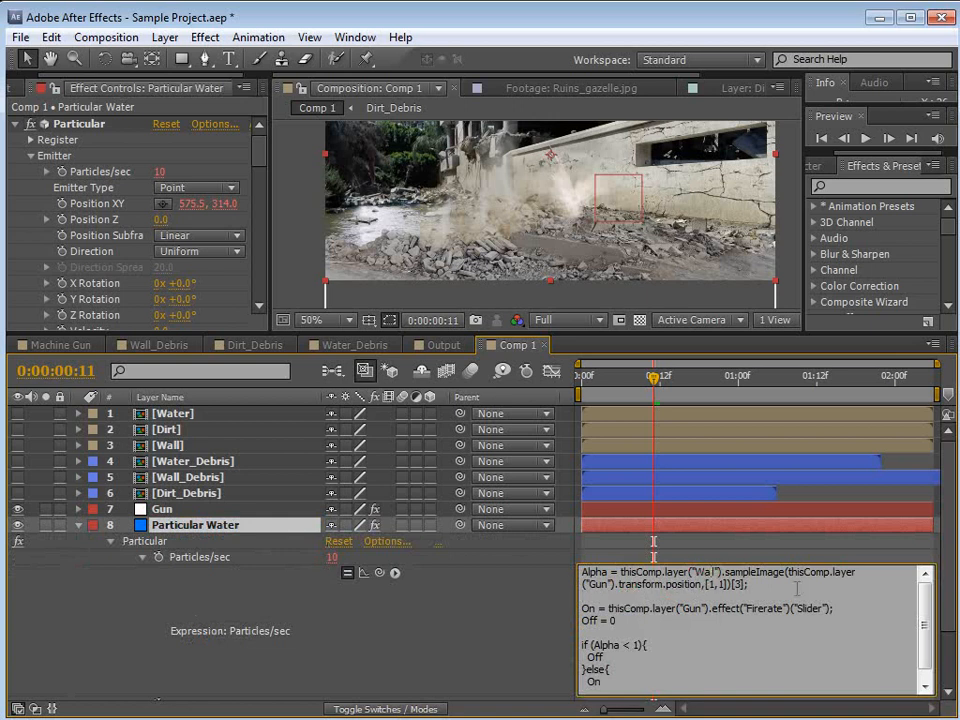
pyautogui.press('BackSpace')
pyautogui.press('BackSpace')
pyautogui.press('BackSpace')
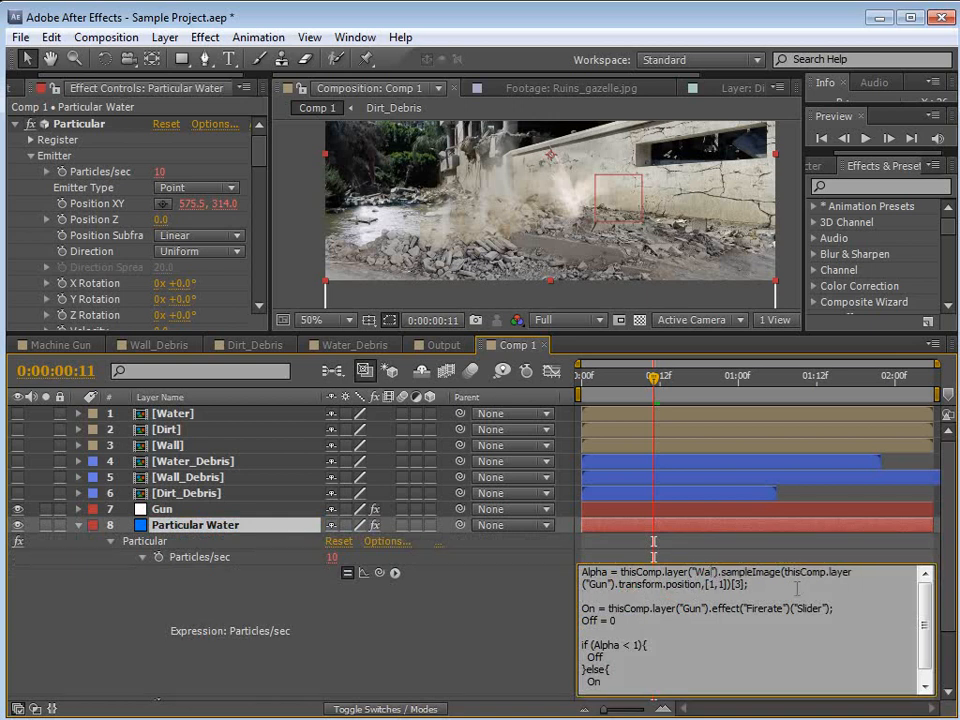
pyautogui.write('ater')
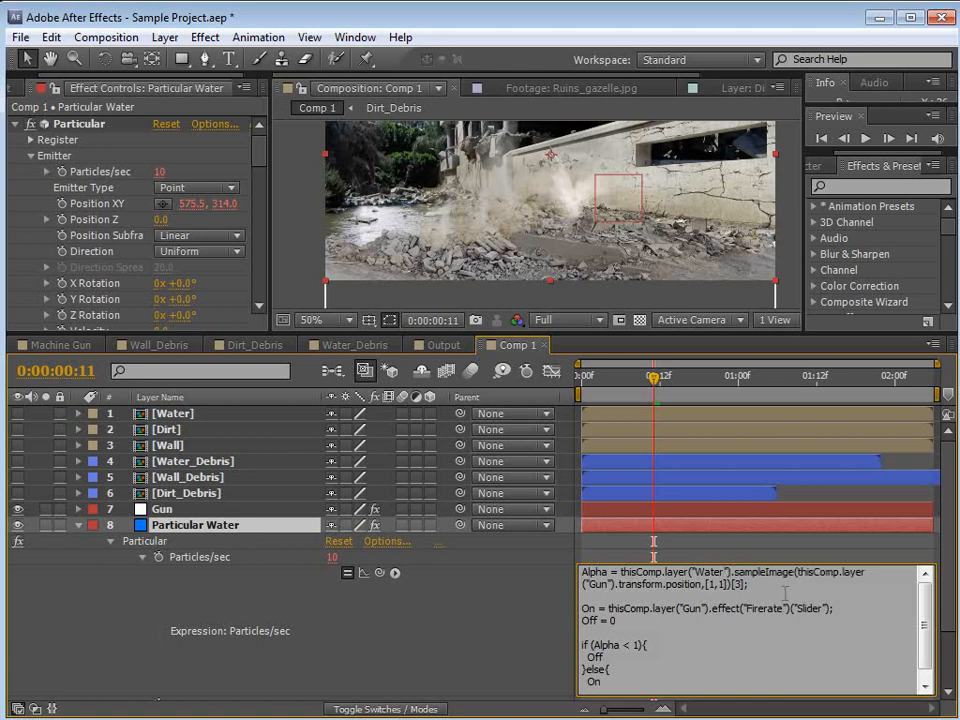
pyautogui.click(685, 555)
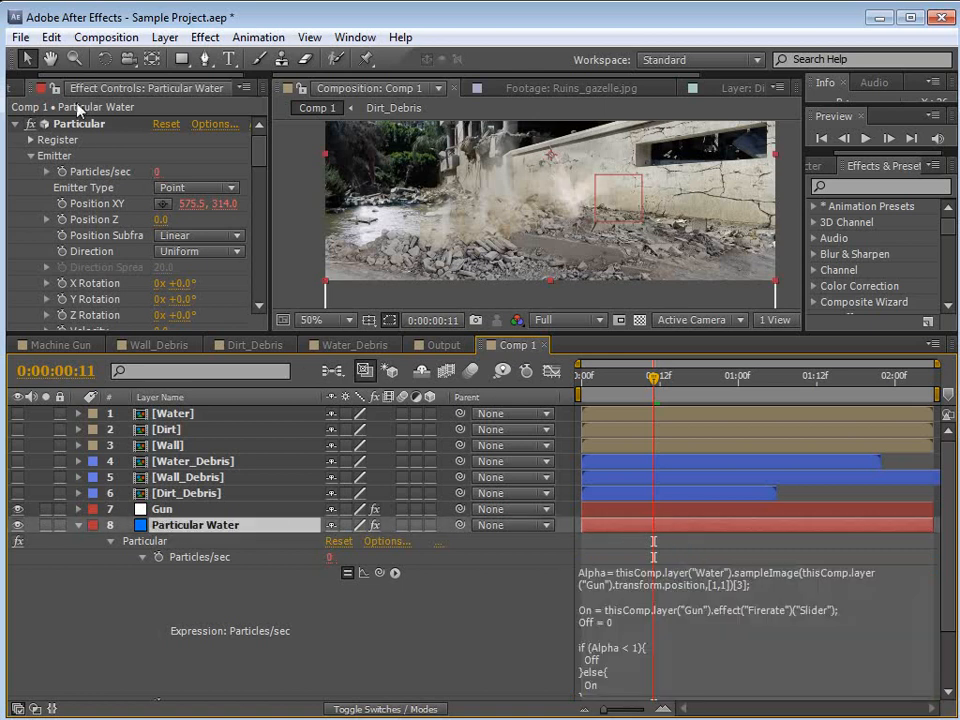
# Set the particle texture of Particular Water to the Water layer.
pyautogui.moveTo(262, 152); pyautogui.dragTo(264, 208)
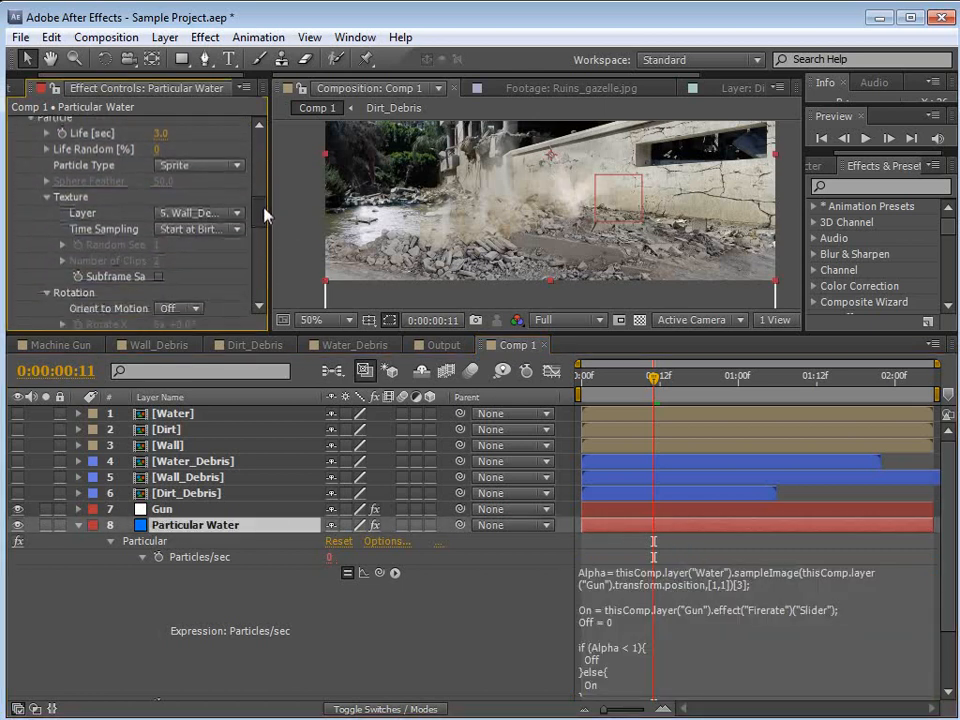
pyautogui.click(200, 213)
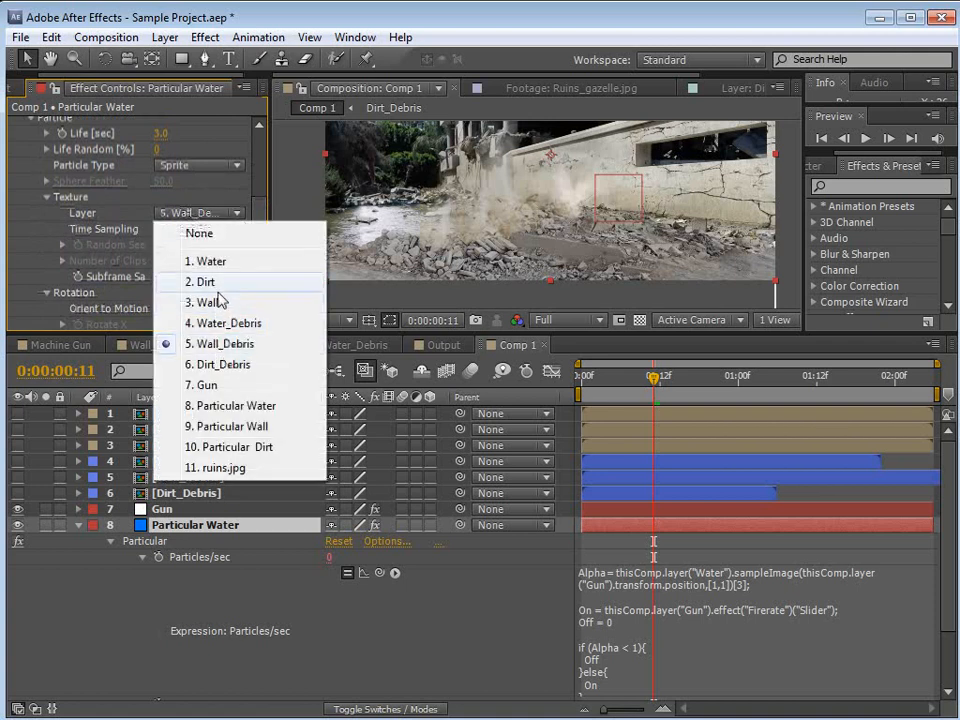
pyautogui.click(211, 262)
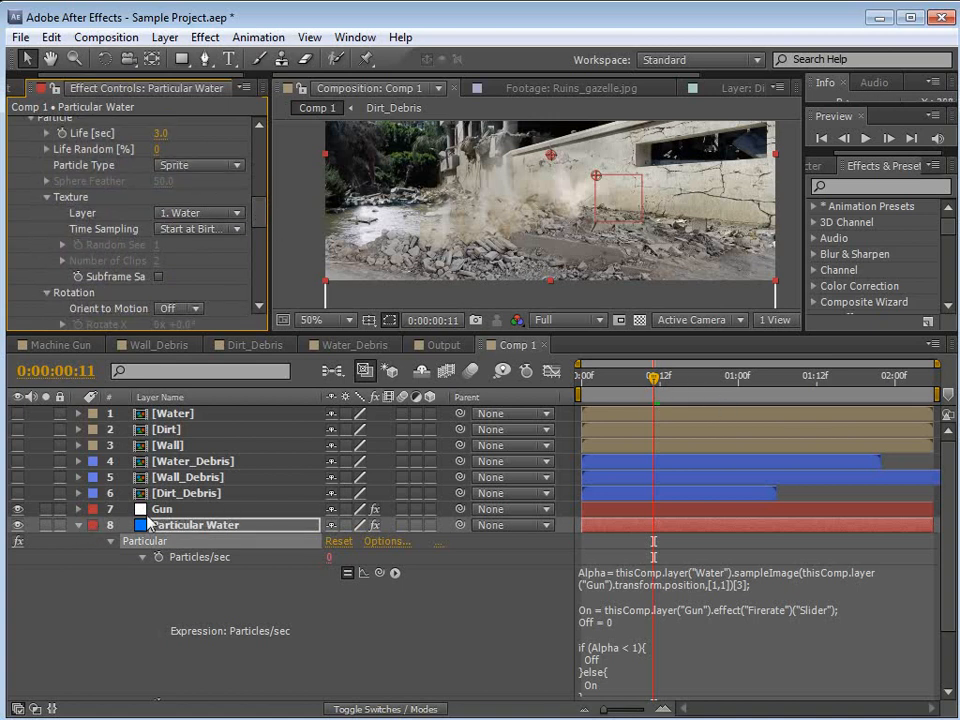
# Remove the Gun null's Position keyframes and move the null onto the water, to about 169.5, 410.
pyautogui.click(156, 510)
pyautogui.press('p')
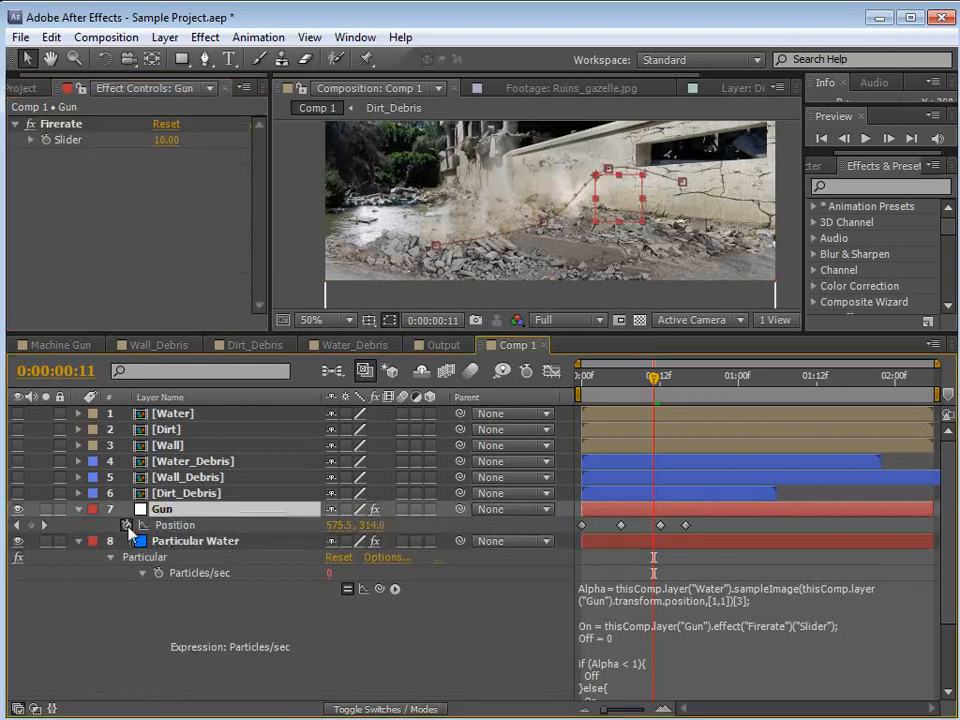
pyautogui.click(127, 525)
pyautogui.moveTo(620, 196); pyautogui.dragTo(506, 233)
pyautogui.press('space')
pyautogui.scroll(1, 497, 222)
pyautogui.moveTo(426, 229); pyautogui.dragTo(456, 267)
# Switch the particle texture of Particular Water to the Water_Debris layer, keeping the Start at Birth - Play Once time sampling.
pyautogui.click(193, 541)
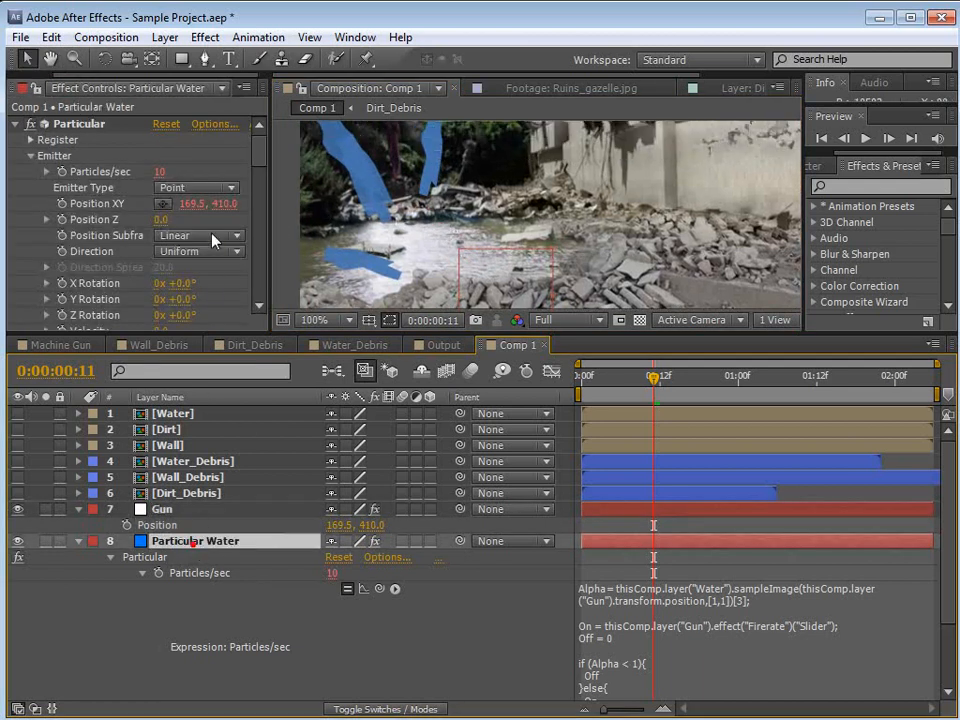
pyautogui.moveTo(259, 124); pyautogui.dragTo(261, 214)
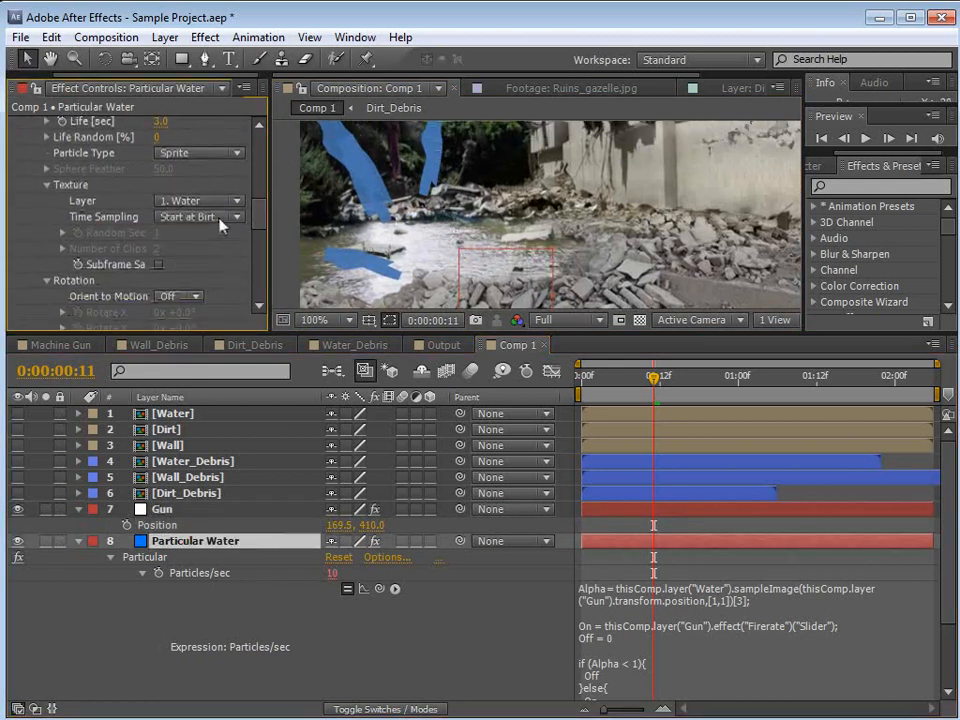
pyautogui.click(215, 229)
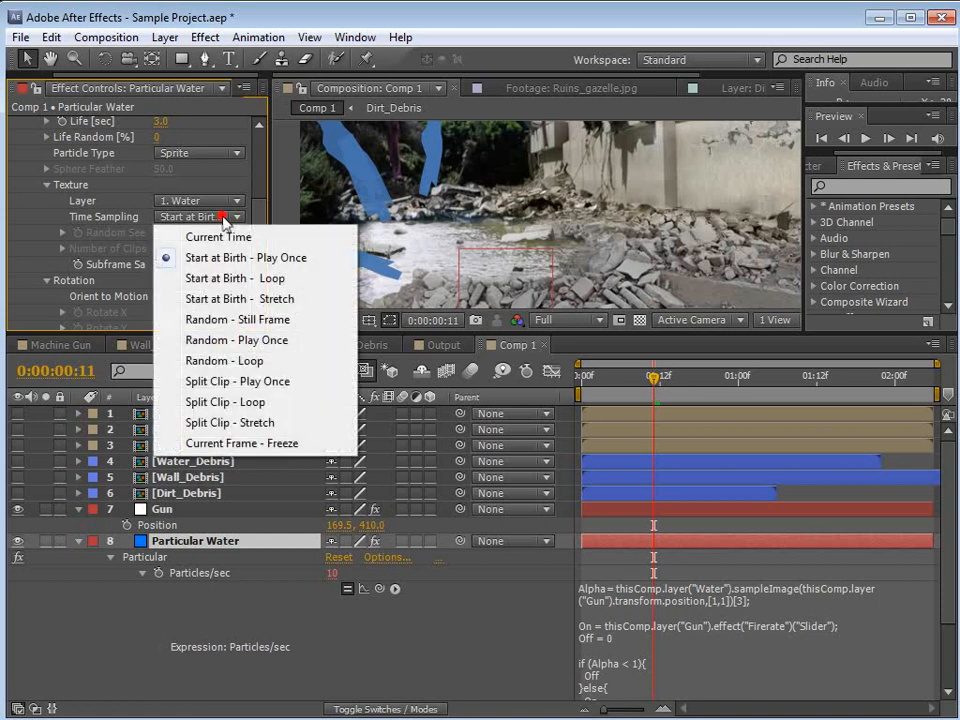
pyautogui.click(100, 216)
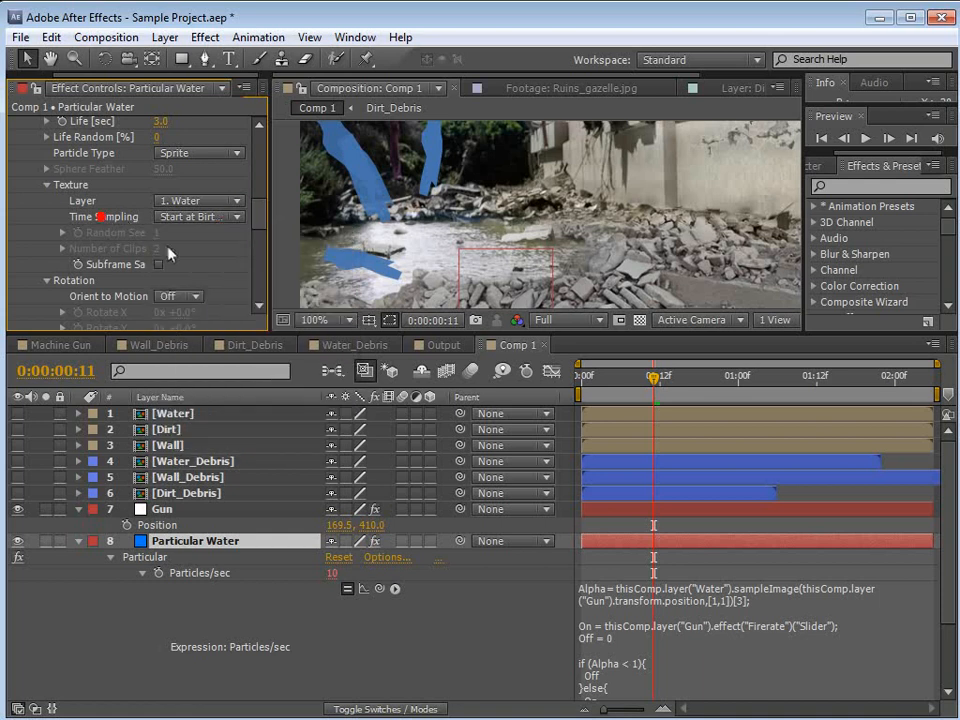
pyautogui.click(198, 205)
pyautogui.click(261, 313)
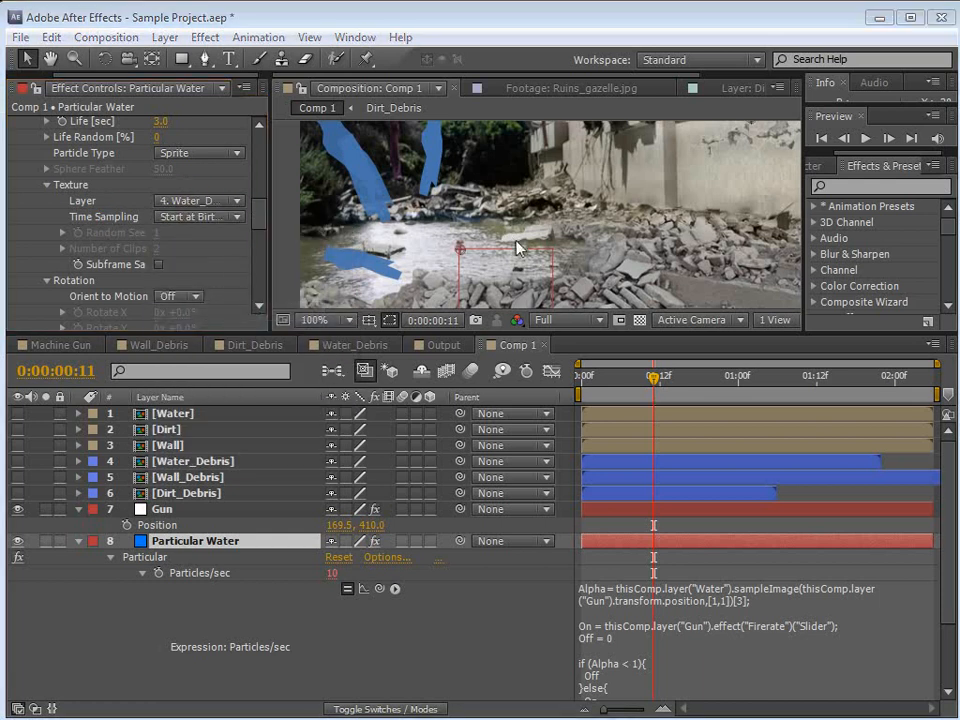
# Try the Add blending mode with lowered opacity on Particular Water, and return the layer to Normal at 100% opacity.
pyautogui.moveTo(508, 243); pyautogui.dragTo(490, 205)
pyautogui.press('F4')
pyautogui.click(352, 541)
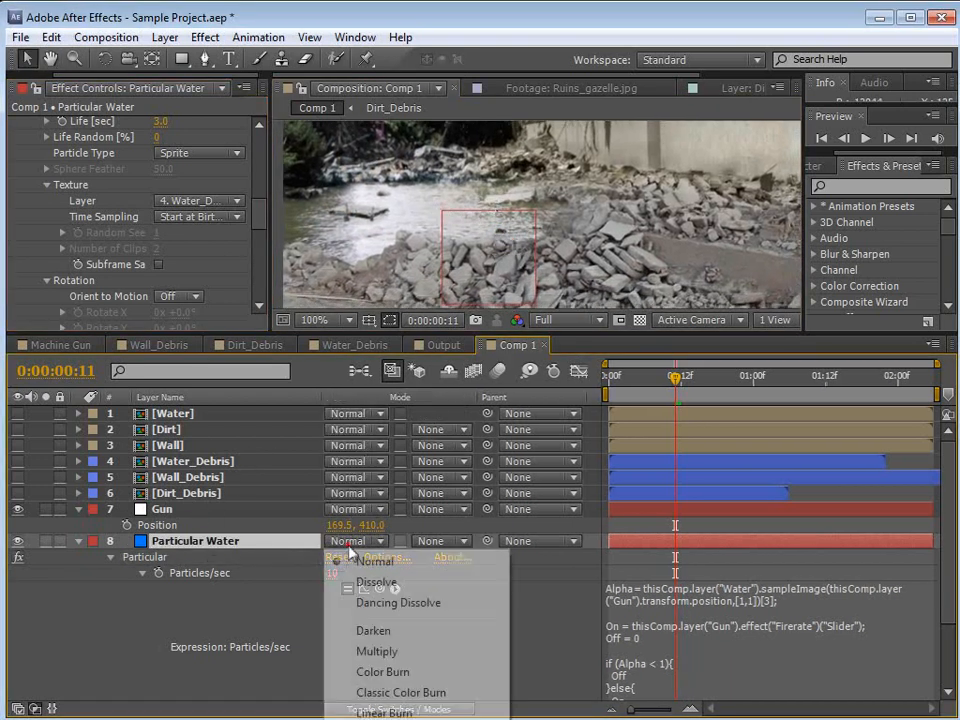
pyautogui.click(376, 719)
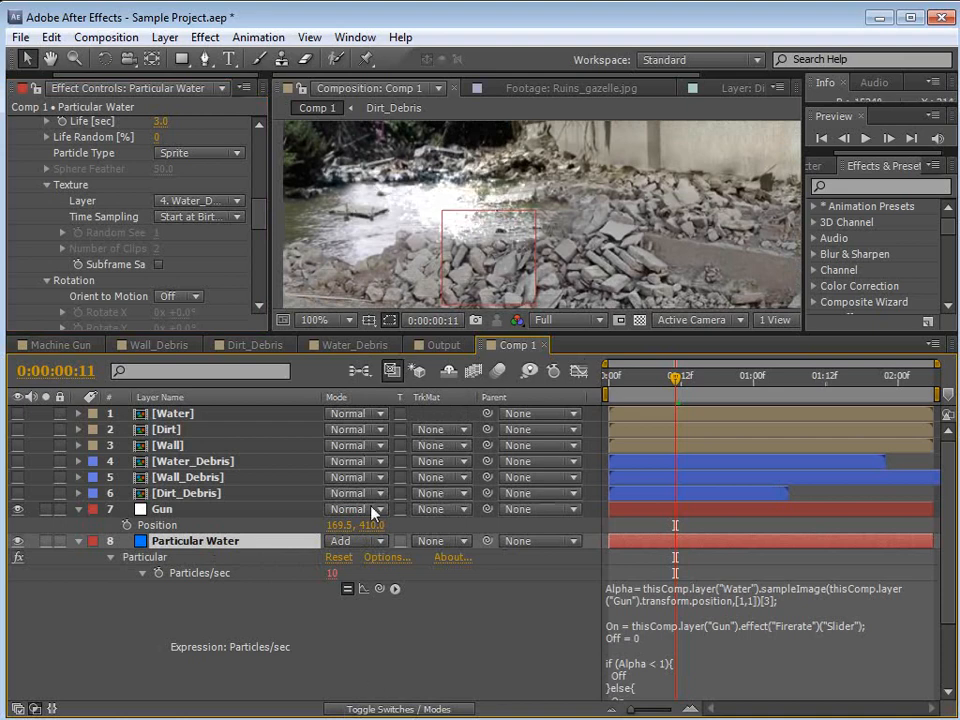
pyautogui.press('t')
pyautogui.click(332, 557)
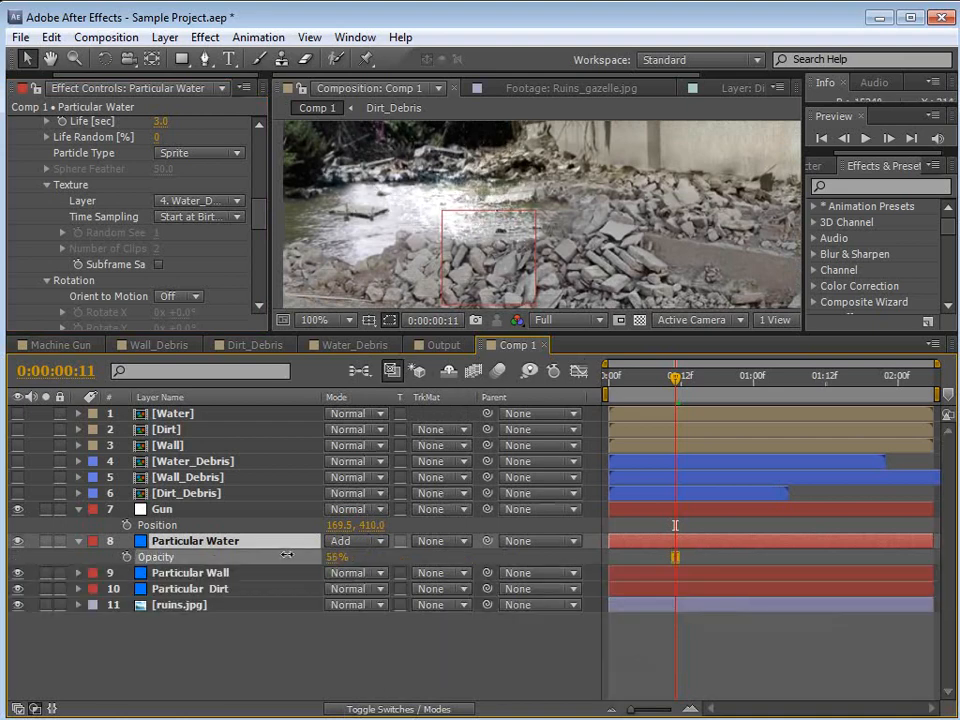
pyautogui.click(366, 543)
pyautogui.click(372, 561)
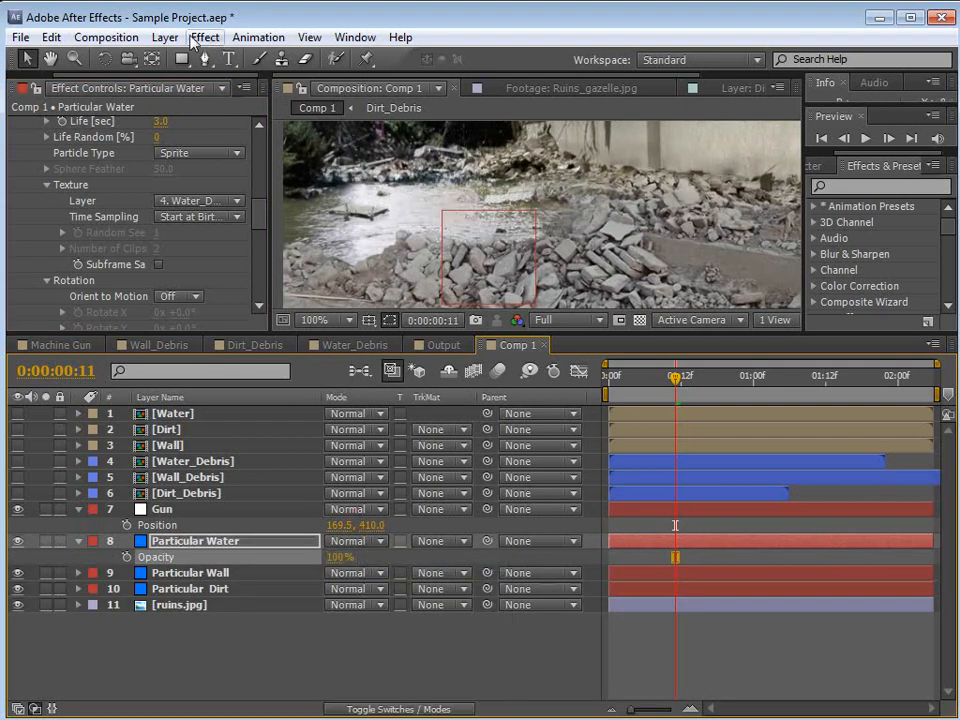
# Apply a Curves effect to Particular Water and raise the lower midtones of the RGB curve to brighten the splash.
pyautogui.click(205, 37)
pyautogui.moveTo(252, 216)
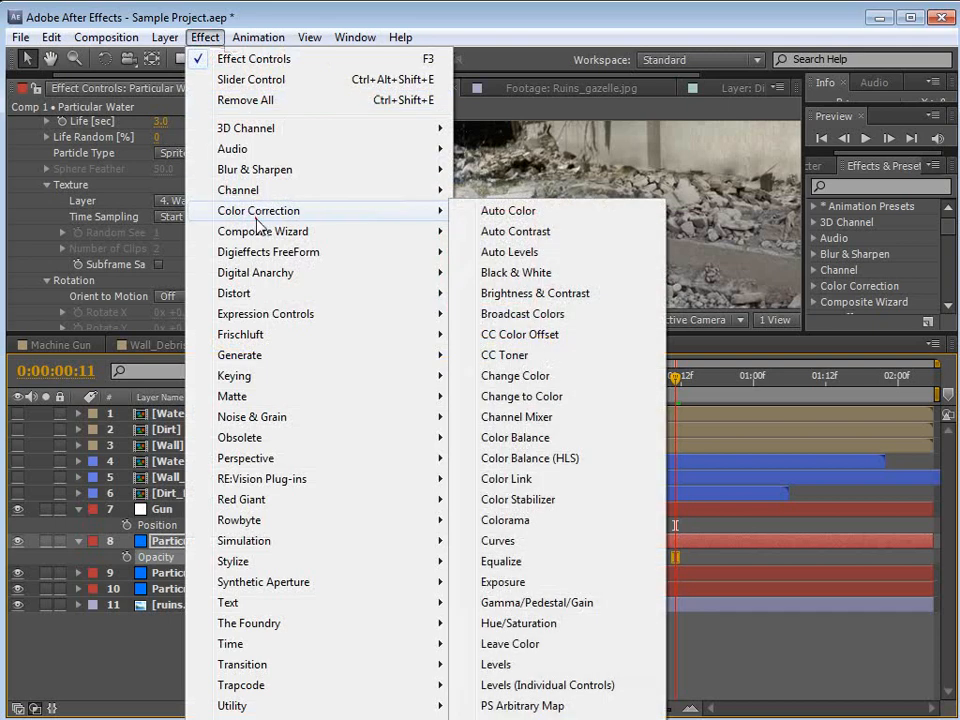
pyautogui.click(492, 541)
pyautogui.moveTo(112, 270)
pyautogui.mouseDown()
pyautogui.moveTo(81, 229)
pyautogui.moveTo(99, 251)
pyautogui.moveTo(96, 235)
pyautogui.moveTo(114, 247)
pyautogui.moveTo(96, 231)
pyautogui.mouseUp()
pyautogui.click(190, 140)
pyautogui.click(167, 244)
pyautogui.click(205, 140)
pyautogui.click(195, 157)
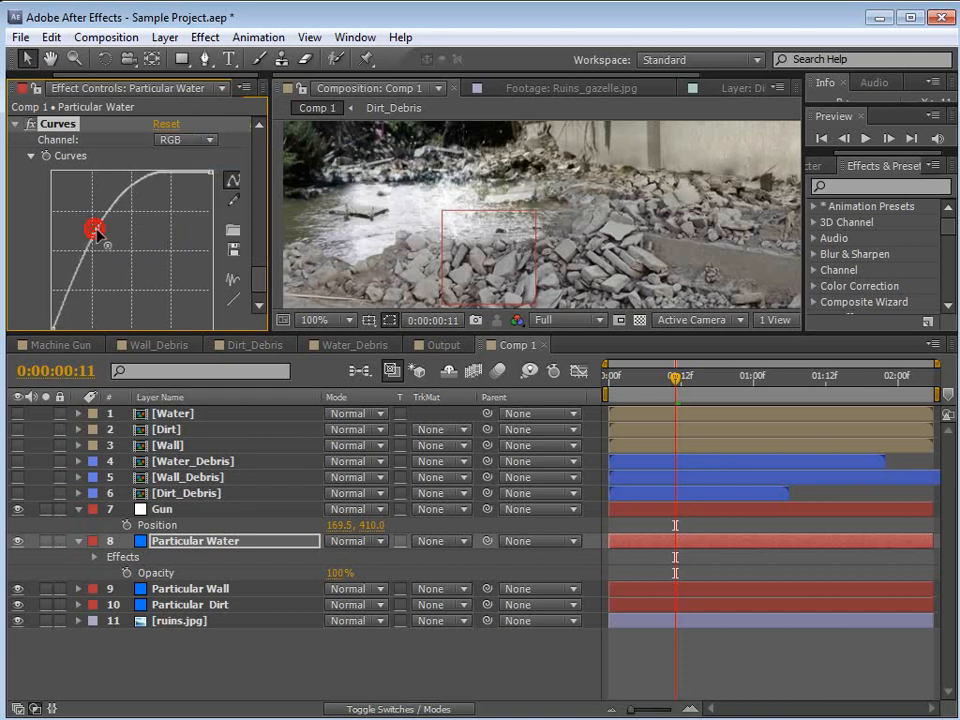
# Enlarge the composition view and test the Gun null by moving it across the scene and back to the water, to about 166.5, 397.
pyautogui.click(205, 509)
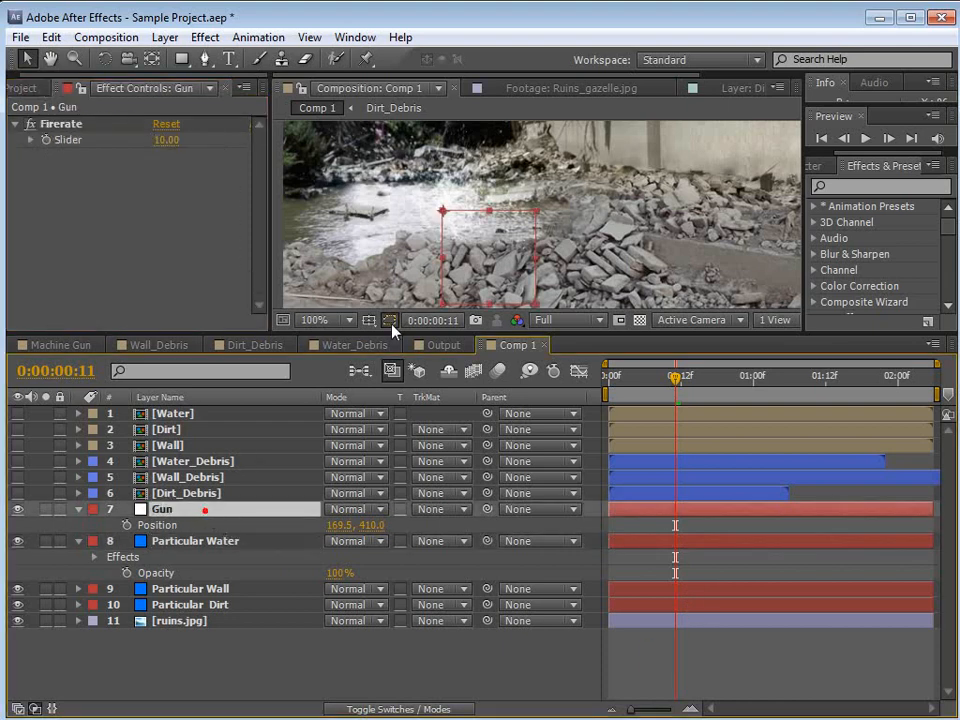
pyautogui.moveTo(393, 333); pyautogui.dragTo(393, 501)
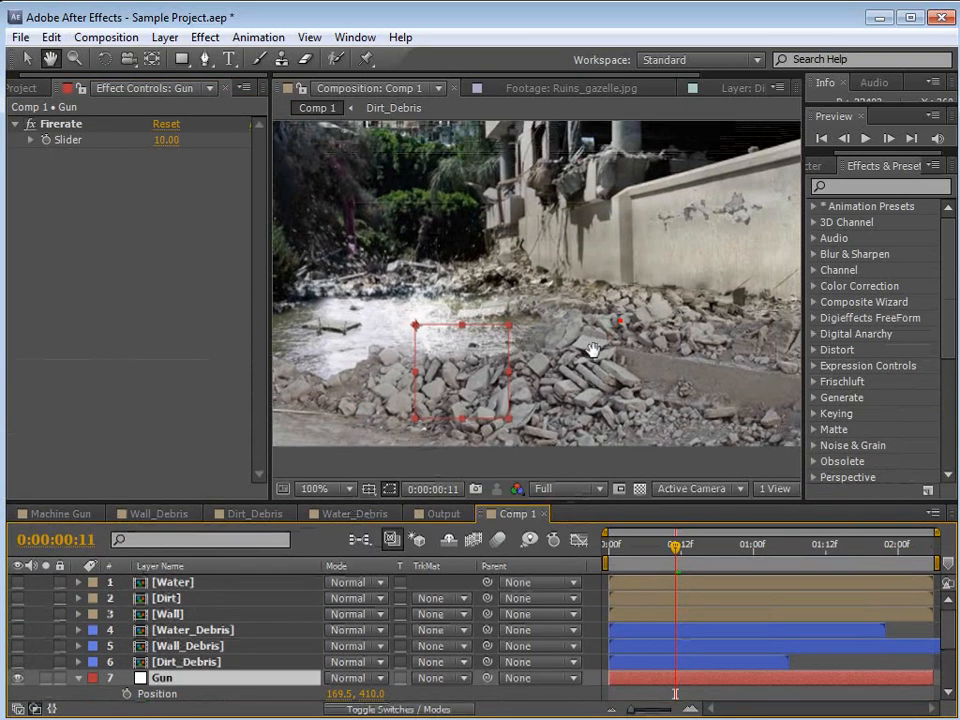
pyautogui.moveTo(457, 370); pyautogui.dragTo(714, 277)
pyautogui.moveTo(567, 328); pyautogui.dragTo(453, 355)
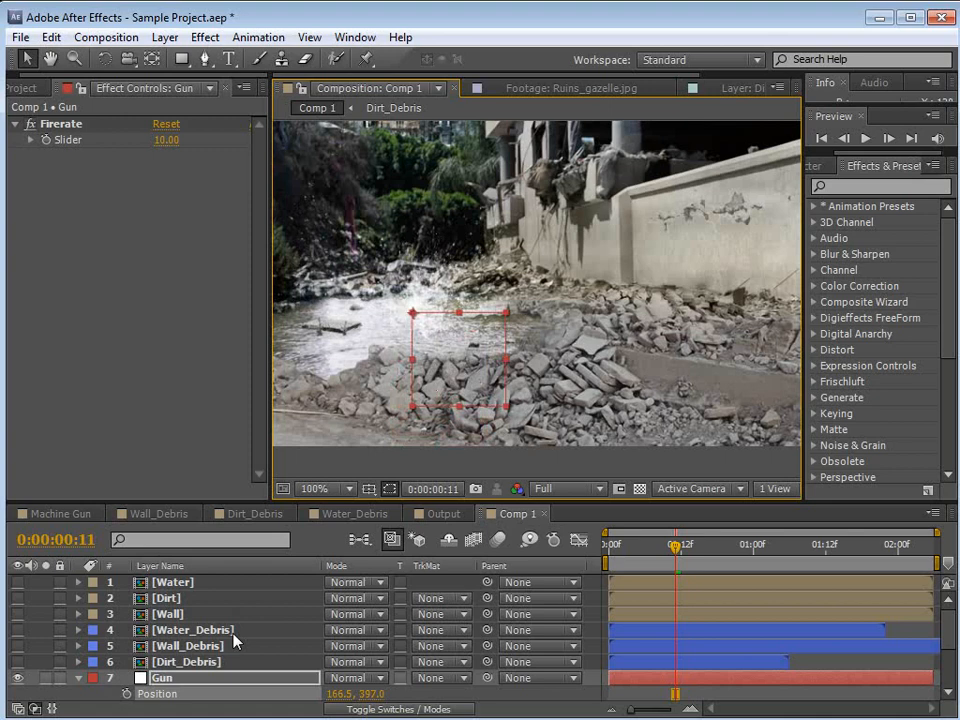
# Set the Random Rotation of Particular Water's particles to 5.
pyautogui.scroll(-2, 238, 636)
pyautogui.click(200, 662)
pyautogui.moveTo(257, 205); pyautogui.dragTo(258, 333)
pyautogui.click(163, 318)
pyautogui.press('Return')
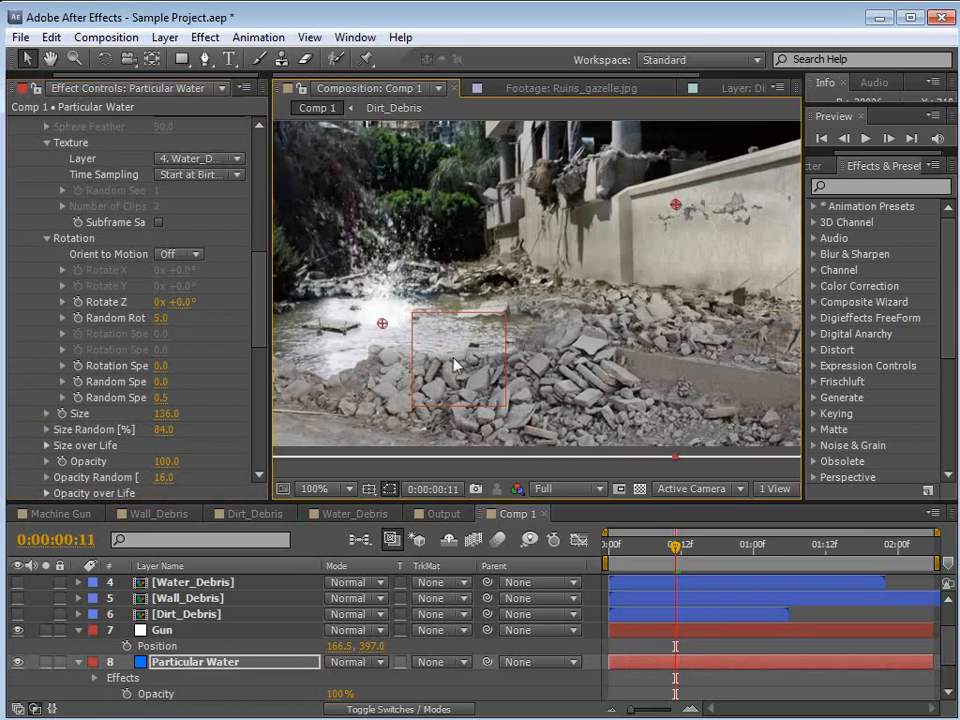
# Move the Gun null to the base of the wall, to about 444.5, 328, and preview the hits there over the first frames.
pyautogui.click(161, 634)
pyautogui.moveTo(454, 347); pyautogui.dragTo(720, 295)
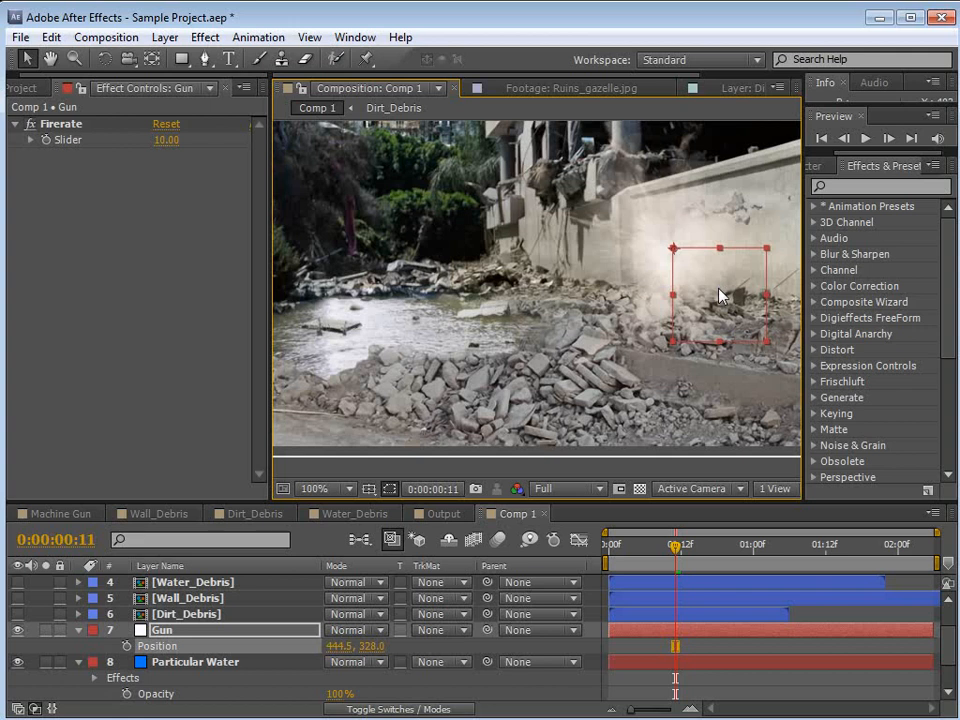
pyautogui.moveTo(625, 548); pyautogui.dragTo(668, 547)
pyautogui.scroll(-1, 583, 302)
pyautogui.press('space')
pyautogui.moveTo(716, 314); pyautogui.dragTo(632, 356)
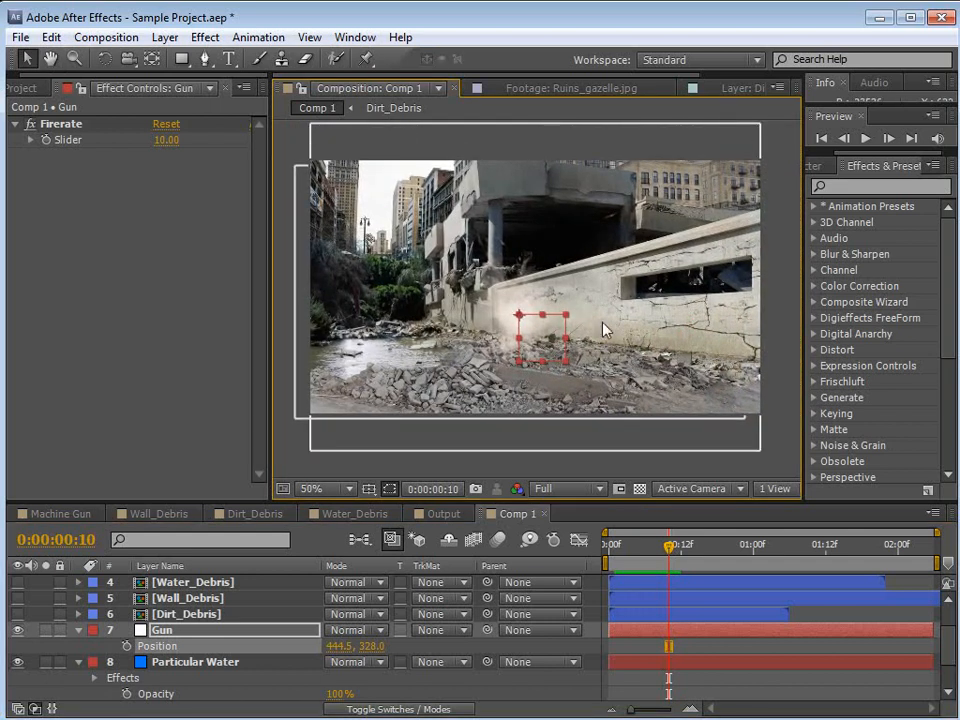
# Starting at frame 0, record a freehand Motion Sketch path for the Gun null across the wall, rubble and water, and preview it.
pyautogui.click(170, 634)
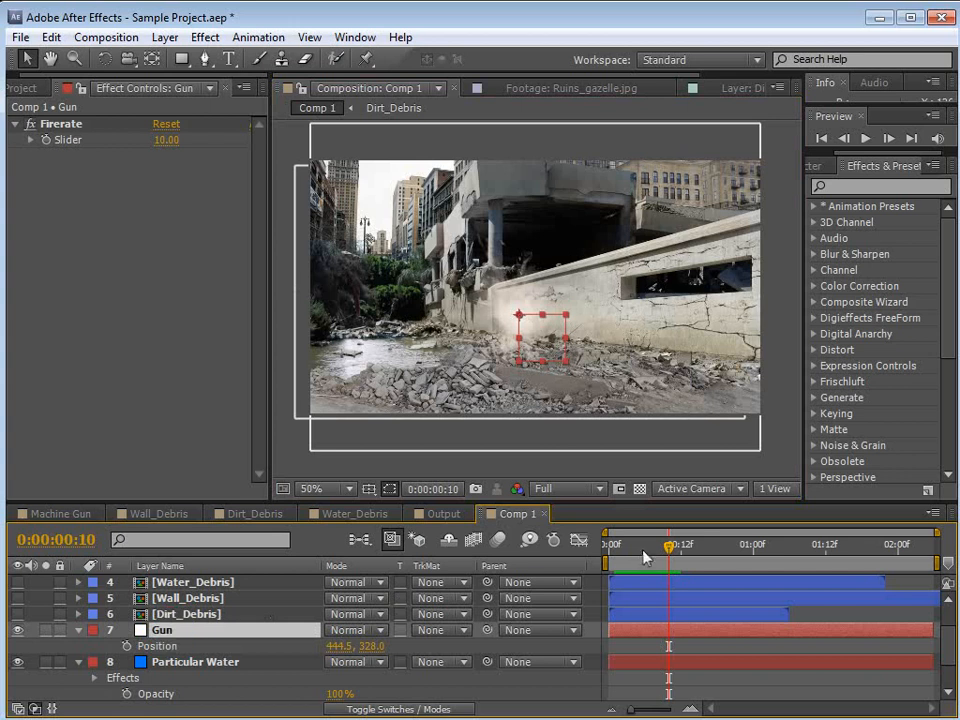
pyautogui.moveTo(645, 546); pyautogui.dragTo(505, 422)
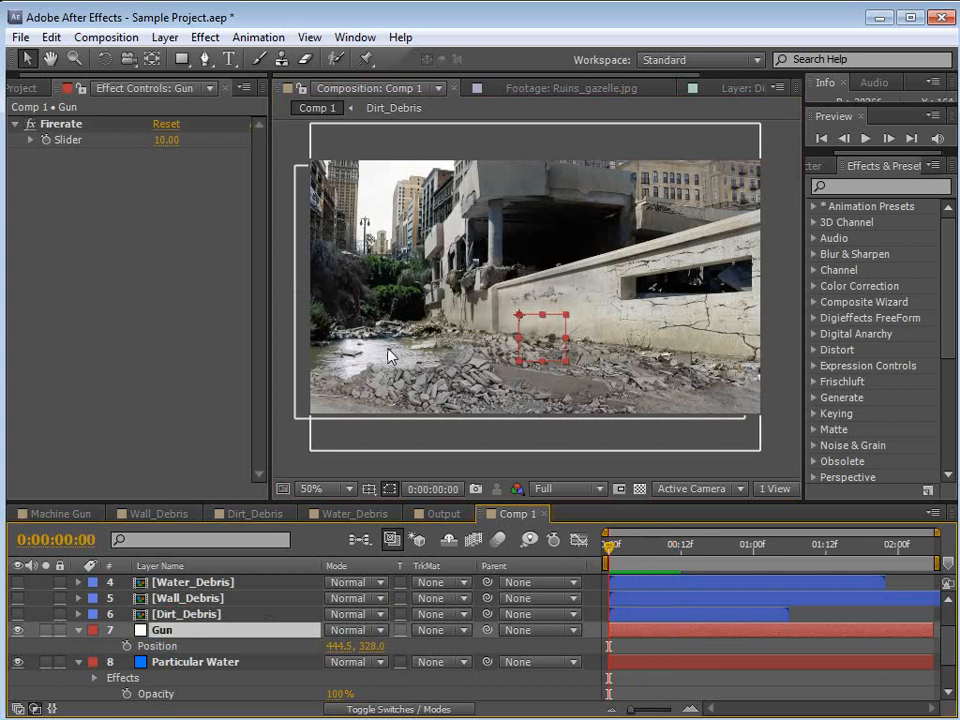
pyautogui.click(356, 38)
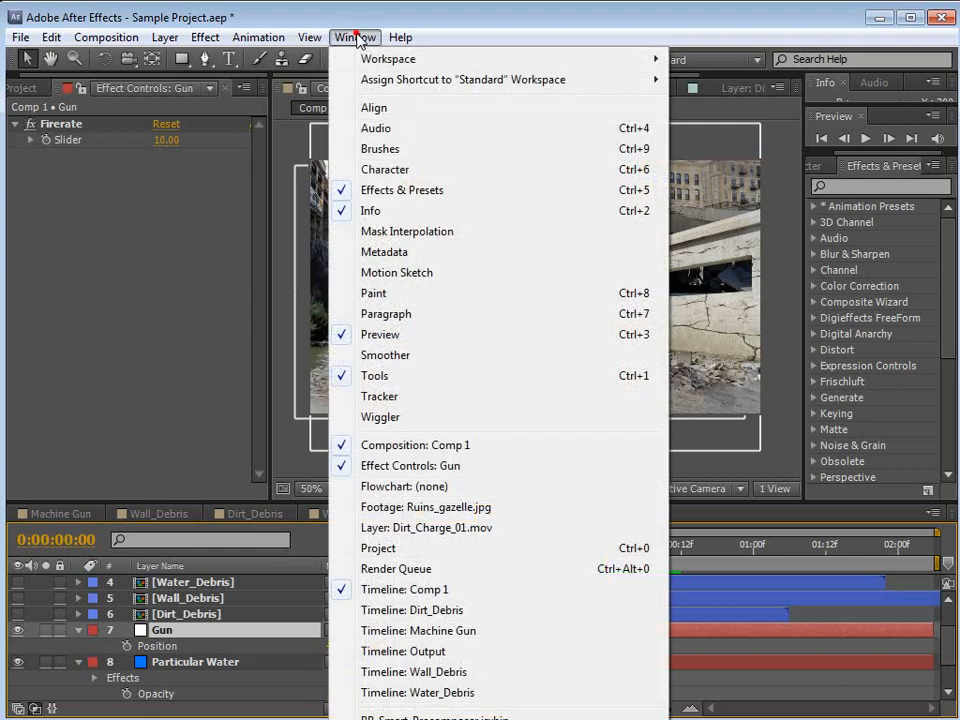
pyautogui.click(398, 273)
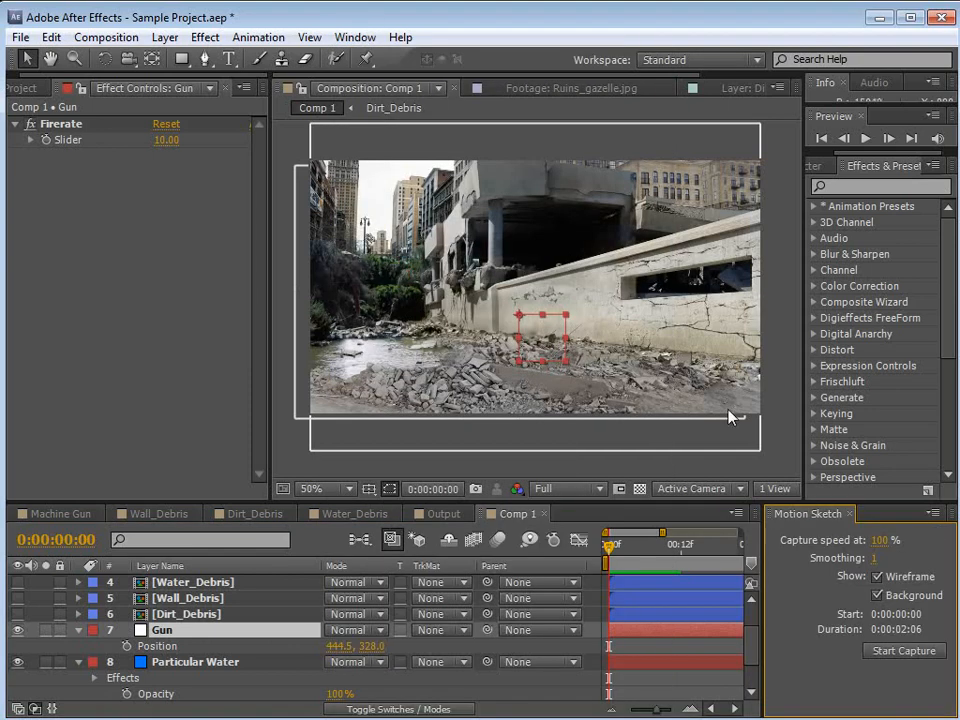
pyautogui.click(878, 596)
pyautogui.moveTo(616, 550); pyautogui.dragTo(511, 560)
pyautogui.press('-')
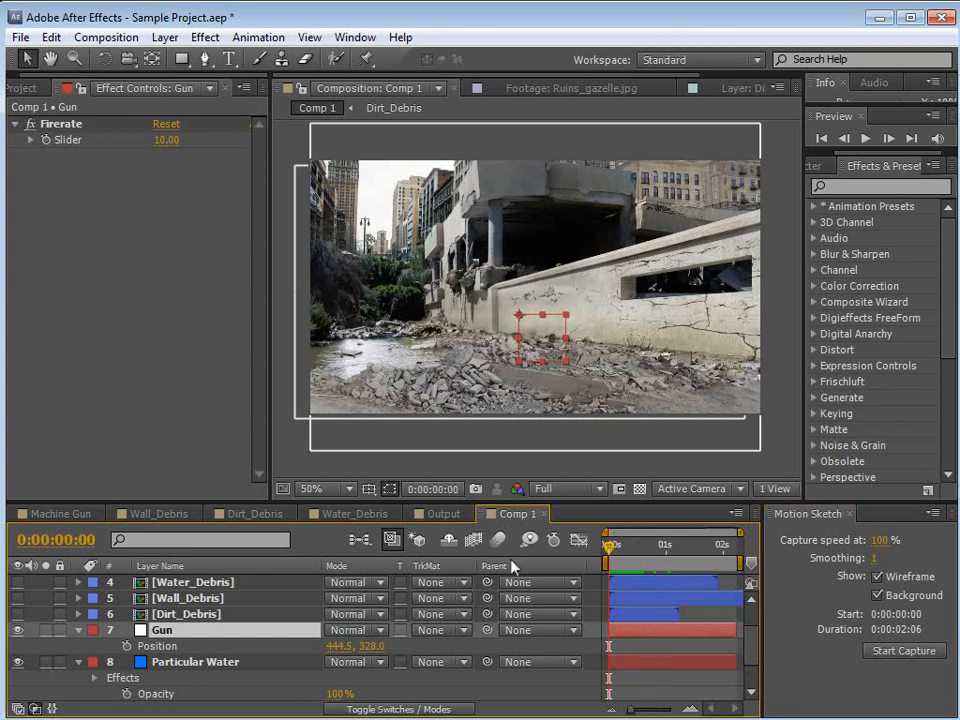
pyautogui.click(900, 651)
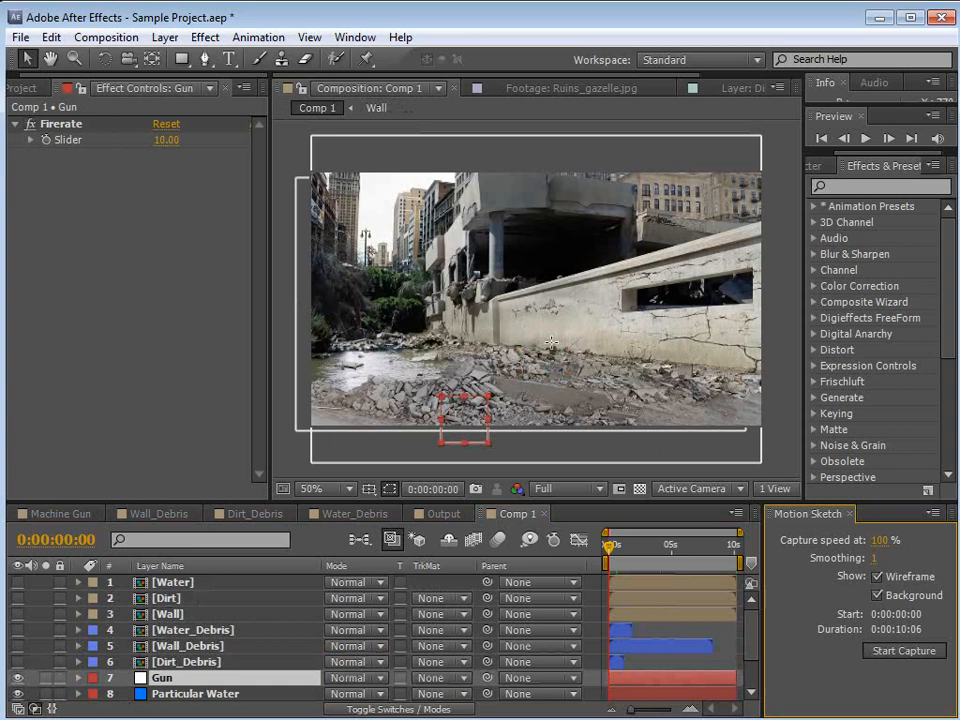
pyautogui.moveTo(560, 328)
pyautogui.mouseDown()
pyautogui.moveTo(661, 343)
pyautogui.moveTo(670, 369)
pyautogui.moveTo(601, 387)
pyautogui.moveTo(570, 378)
pyautogui.moveTo(484, 405)
pyautogui.moveTo(408, 386)
pyautogui.moveTo(401, 366)
pyautogui.moveTo(379, 364)
pyautogui.moveTo(495, 359)
pyautogui.moveTo(545, 379)
pyautogui.moveTo(643, 396)
pyautogui.mouseUp()
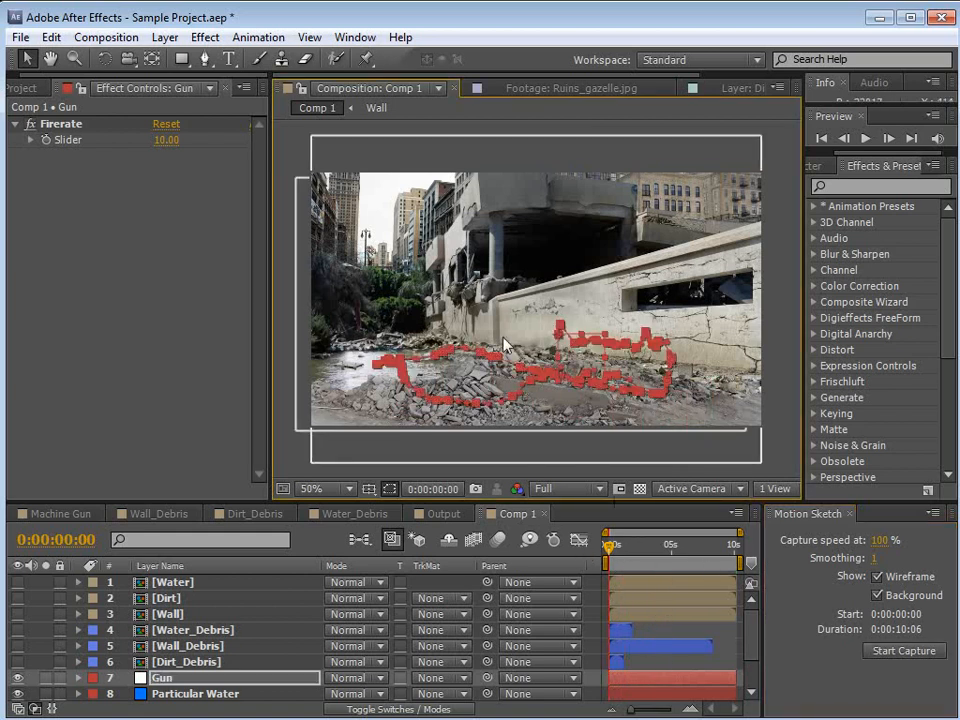
pyautogui.press('space')
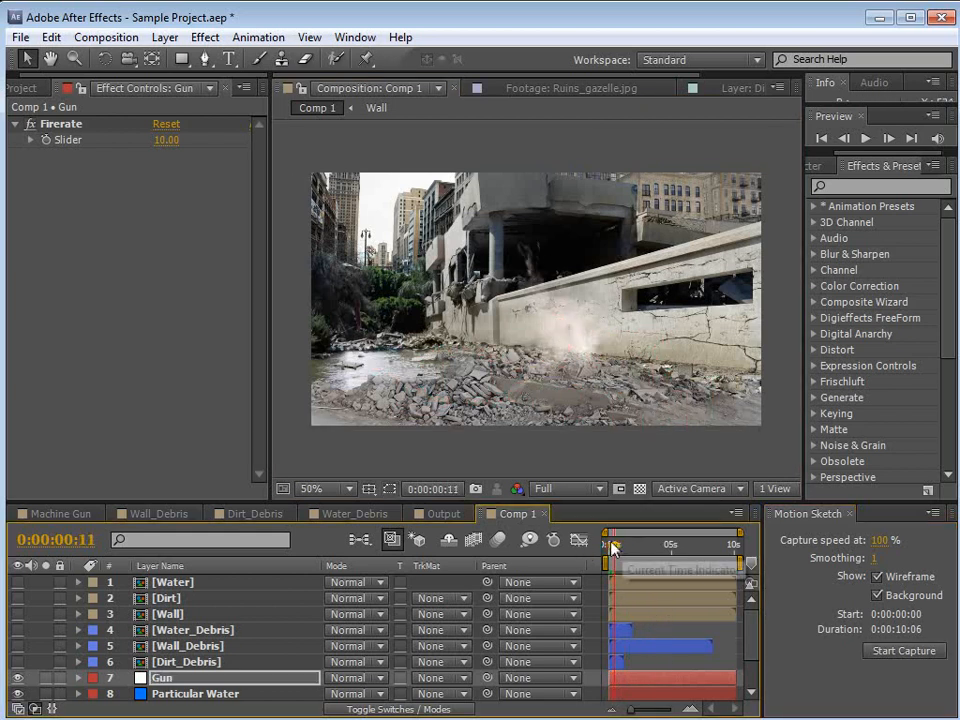
# Set the particle life of Particular Wall to 10 seconds and check the bullet holes further along the timeline.
pyautogui.moveTo(640, 557)
pyautogui.mouseDown()
pyautogui.moveTo(672, 561)
pyautogui.moveTo(634, 577)
pyautogui.moveTo(667, 575)
pyautogui.moveTo(656, 575)
pyautogui.moveTo(665, 555)
pyautogui.moveTo(652, 558)
pyautogui.mouseUp()
pyautogui.scroll(2, 653, 351)
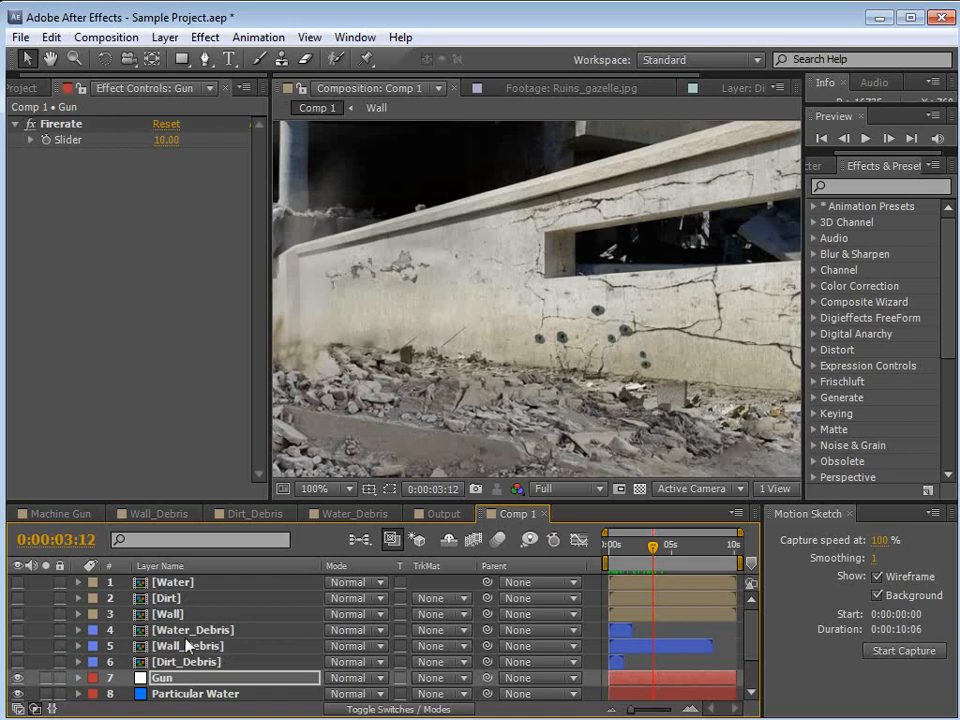
pyautogui.scroll(-2, 225, 649)
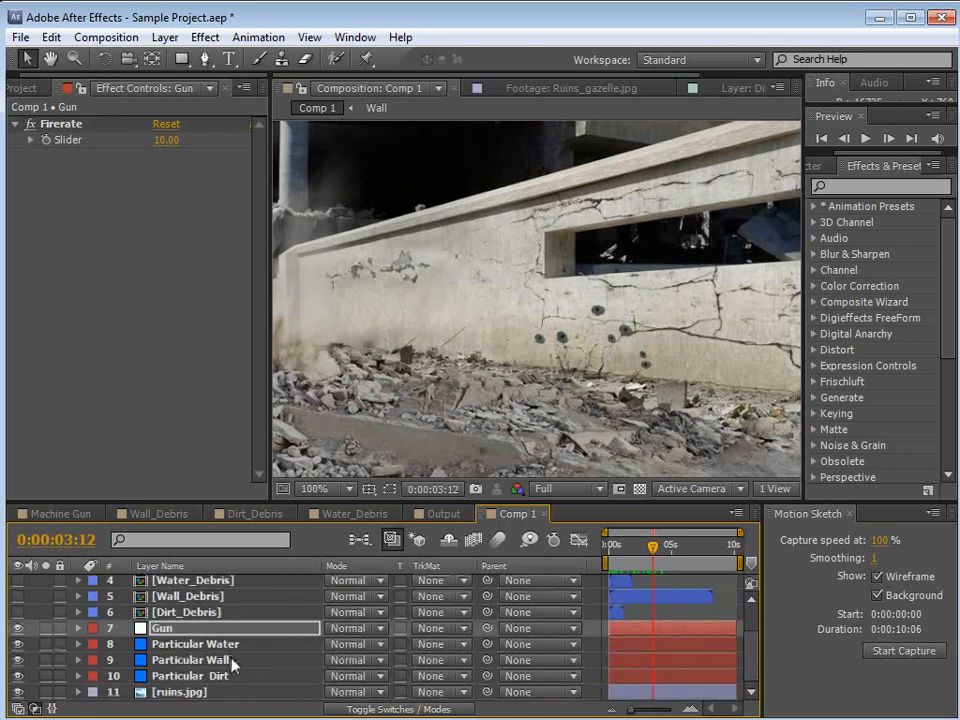
pyautogui.click(233, 665)
pyautogui.scroll(-5, 203, 378)
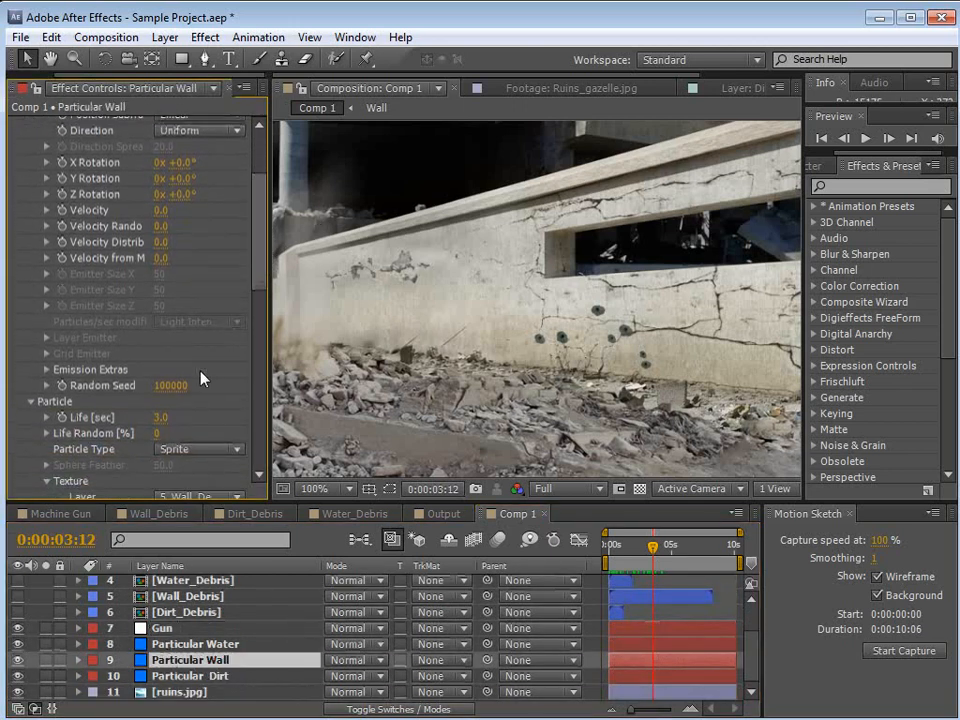
pyautogui.click(162, 417)
pyautogui.write('10')
pyautogui.press('Return')
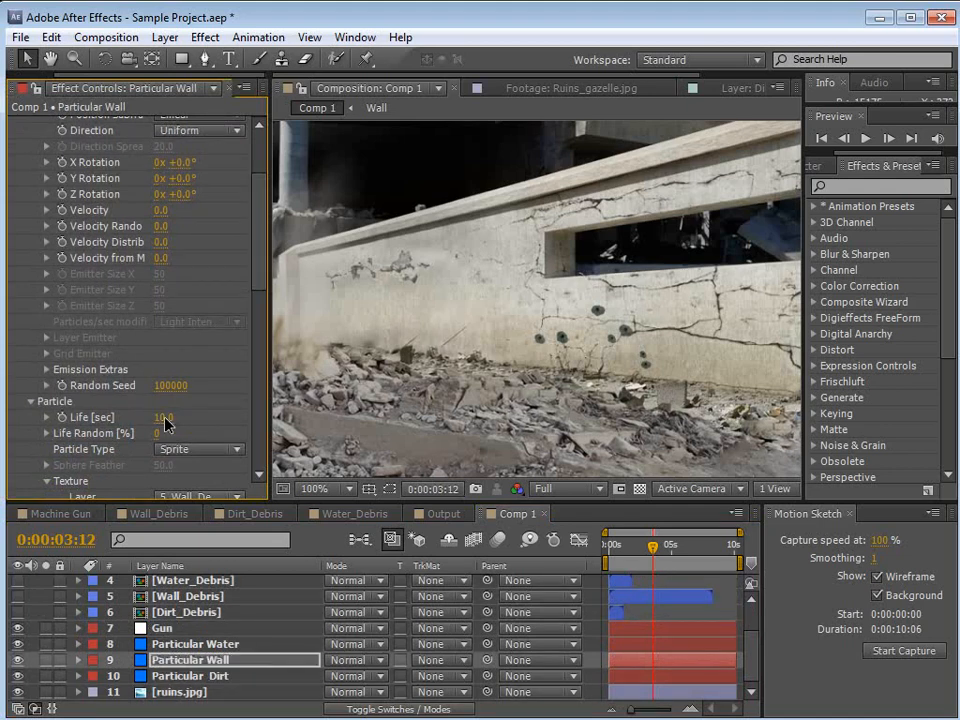
pyautogui.moveTo(656, 552)
pyautogui.mouseDown()
pyautogui.moveTo(684, 554)
pyautogui.moveTo(628, 567)
pyautogui.moveTo(668, 555)
pyautogui.mouseUp()
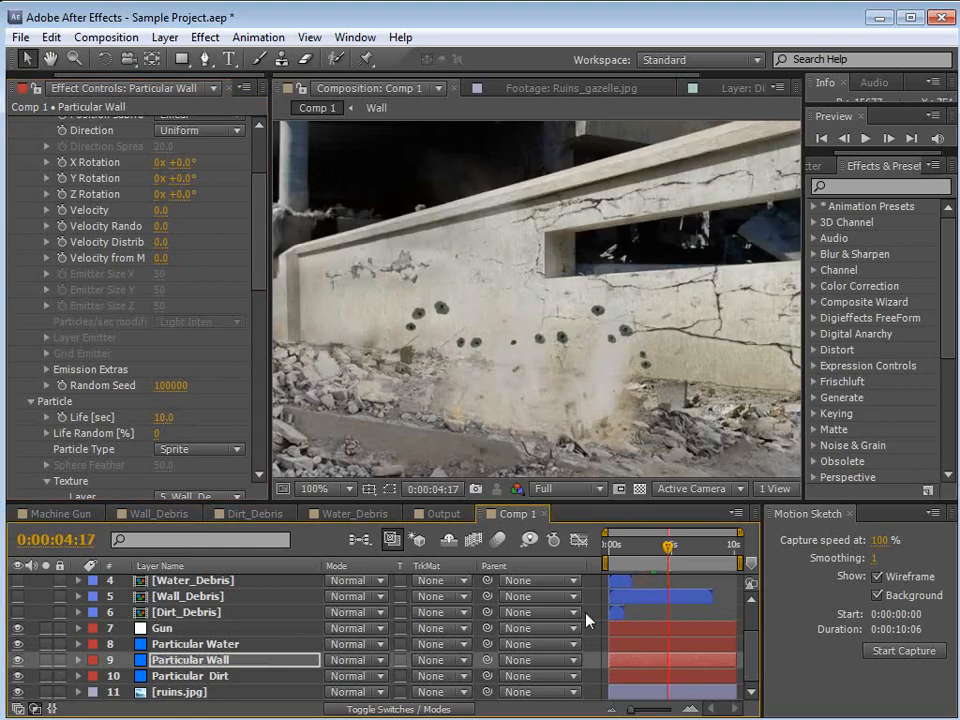
# Apply a Curves effect to Particular Wall, raise the shadows and midtones of its RGB curve, and check other frames.
pyautogui.click(205, 37)
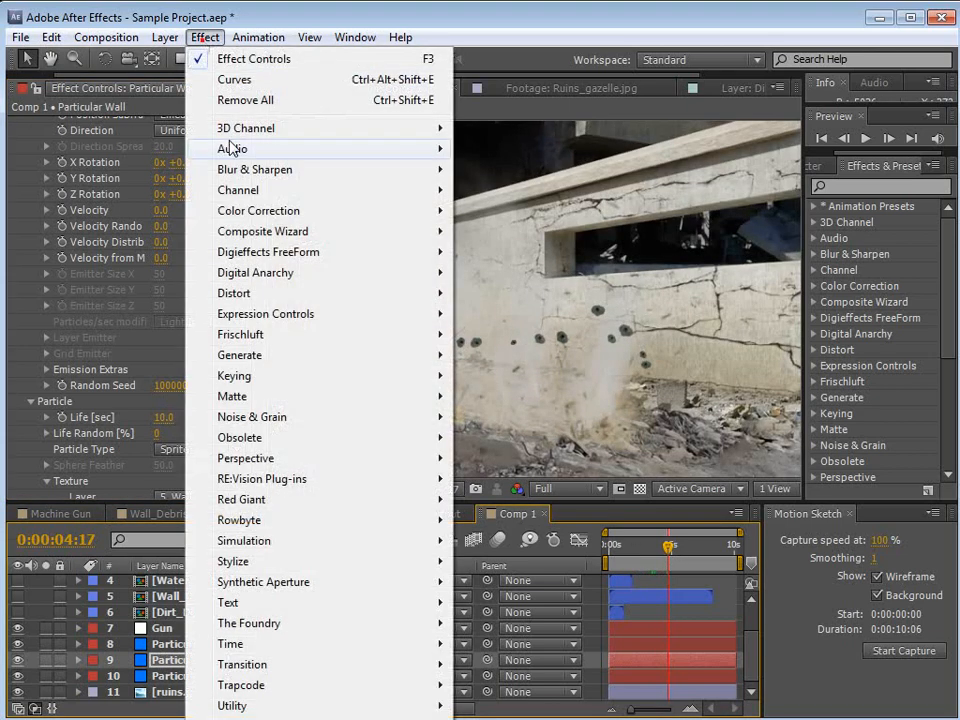
pyautogui.moveTo(400, 210)
pyautogui.click(515, 548)
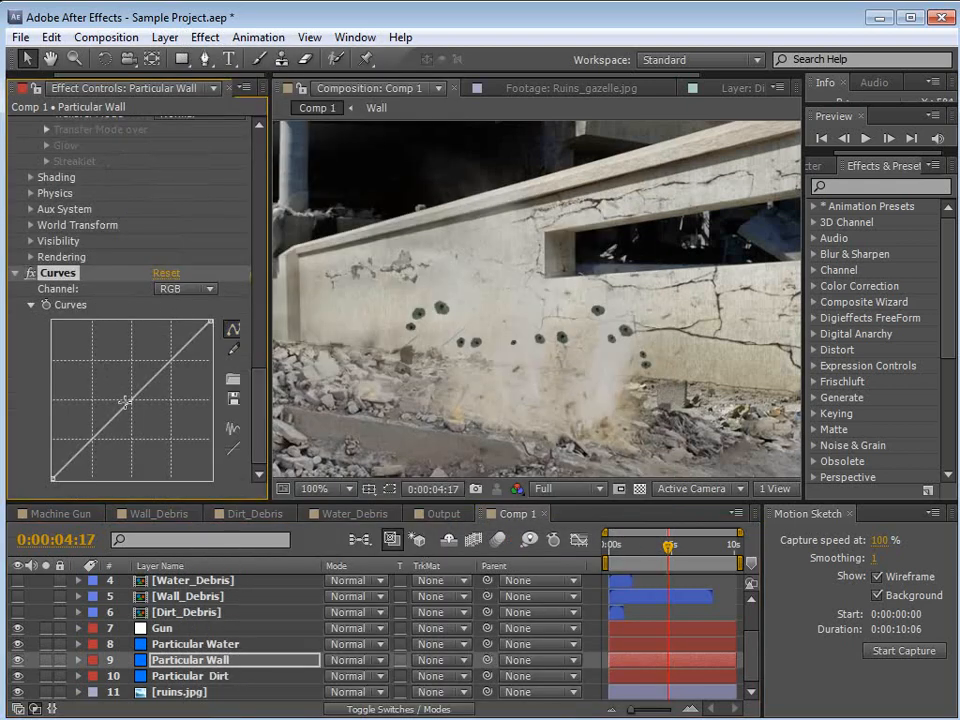
pyautogui.moveTo(124, 402); pyautogui.dragTo(113, 404)
pyautogui.moveTo(78, 444); pyautogui.dragTo(71, 440)
pyautogui.moveTo(666, 552)
pyautogui.mouseDown()
pyautogui.moveTo(639, 547)
pyautogui.moveTo(679, 547)
pyautogui.mouseUp()
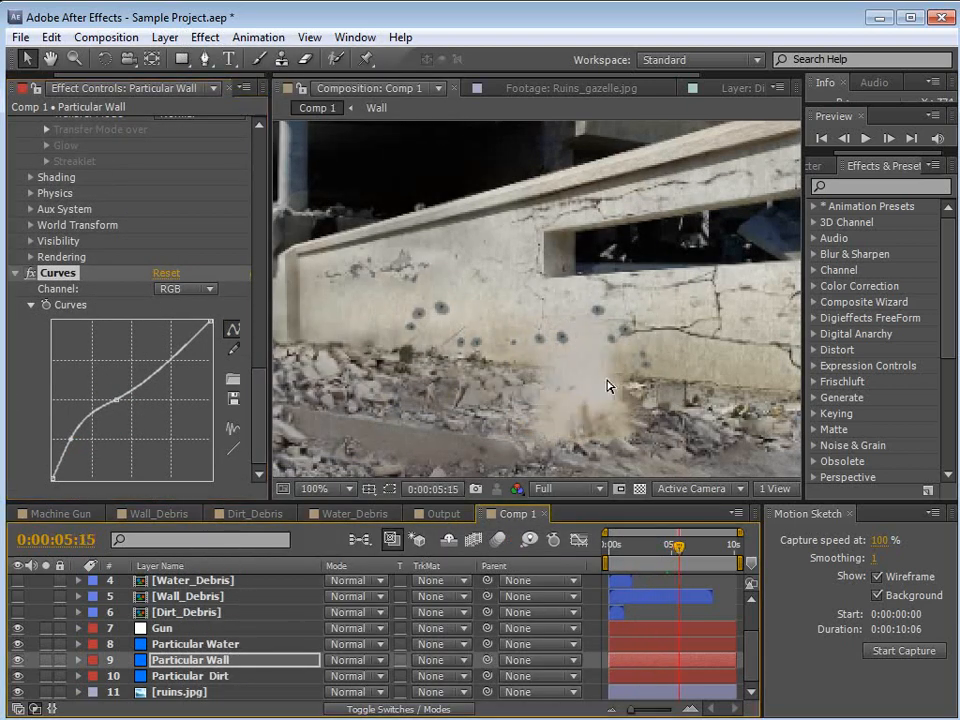
pyautogui.scroll(-2, 610, 380)
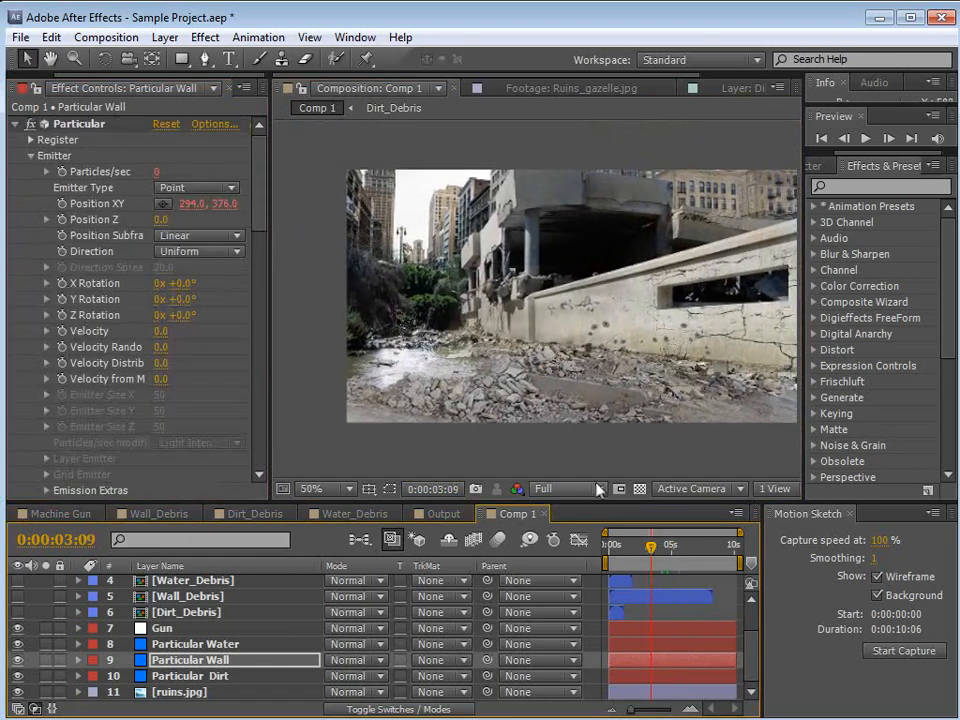
pyautogui.moveTo(651, 548)
pyautogui.mouseDown()
pyautogui.moveTo(666, 548)
pyautogui.moveTo(638, 548)
pyautogui.moveTo(650, 548)
pyautogui.mouseUp()
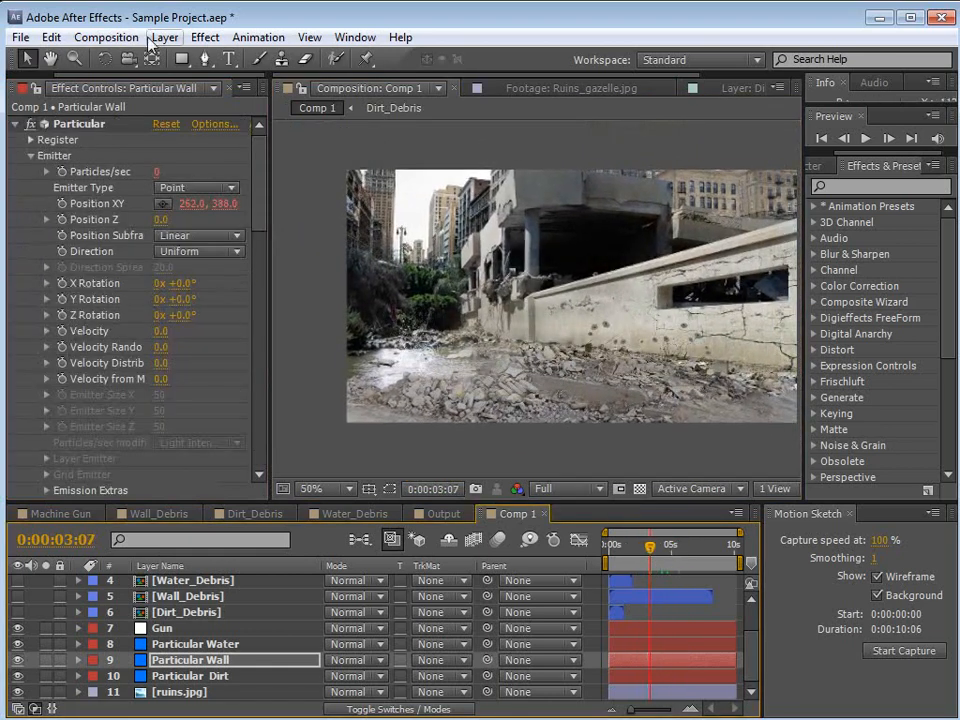
# Add an adjustment layer to Comp 1, apply Curves to it, and lower the shadows and midtones of its RGB curve.
pyautogui.click(158, 38)
pyautogui.moveTo(204, 58)
pyautogui.click(560, 182)
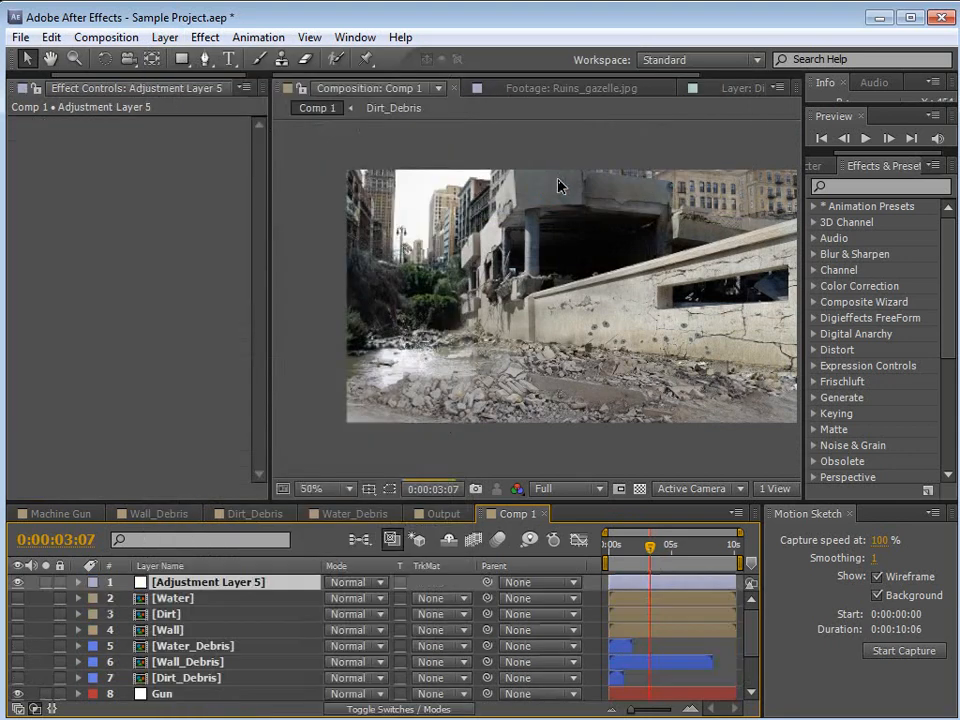
pyautogui.click(204, 37)
pyautogui.click(269, 204)
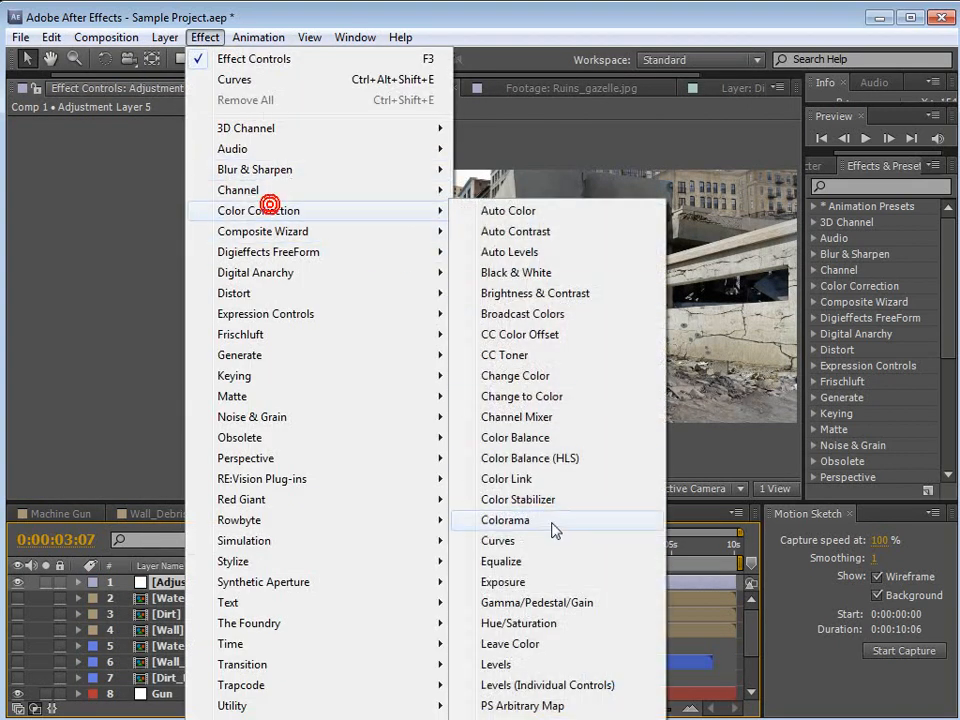
pyautogui.click(548, 541)
pyautogui.moveTo(150, 236)
pyautogui.mouseDown()
pyautogui.moveTo(154, 270)
pyautogui.moveTo(143, 253)
pyautogui.mouseUp()
pyautogui.moveTo(99, 297); pyautogui.dragTo(92, 303)
# Cool the adjustment layer's grade by slightly lowering its red curve and raising its blue curve, and check an earlier frame.
pyautogui.click(187, 140)
pyautogui.click(174, 180)
pyautogui.click(130, 258)
pyautogui.click(187, 140)
pyautogui.click(195, 223)
pyautogui.click(127, 256)
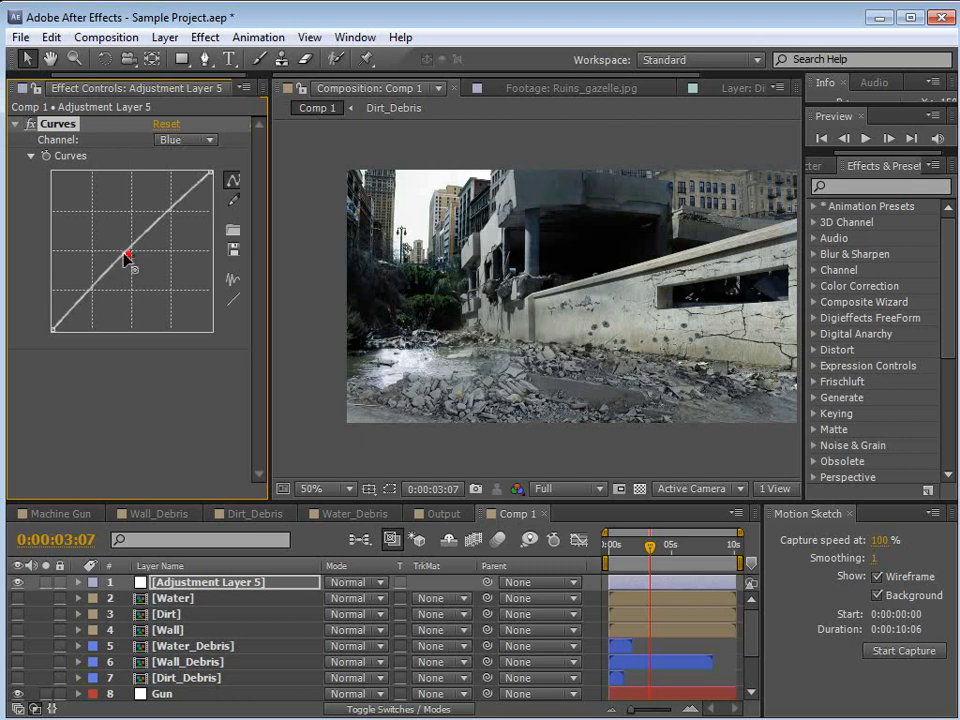
pyautogui.moveTo(650, 548)
pyautogui.mouseDown()
pyautogui.moveTo(637, 549)
pyautogui.moveTo(665, 558)
pyautogui.moveTo(643, 552)
pyautogui.mouseUp()
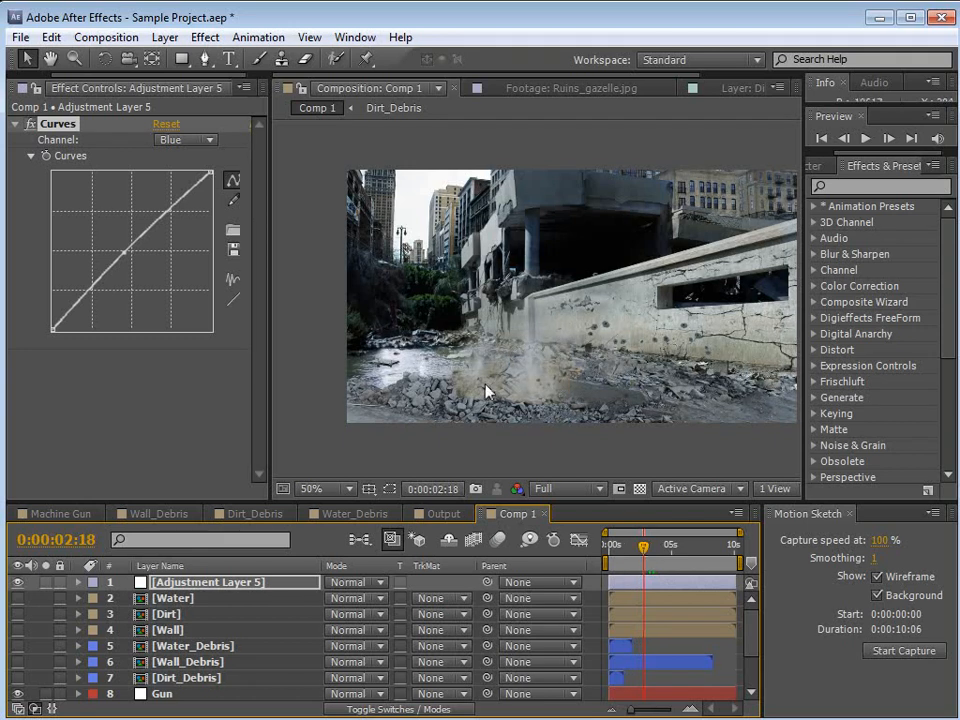
# Apply a Curves effect to Particular Dirt, raise the midtones of its blue curve, and go to the wall hits at about 0:00:01:07.
pyautogui.scroll(-3, 185, 598)
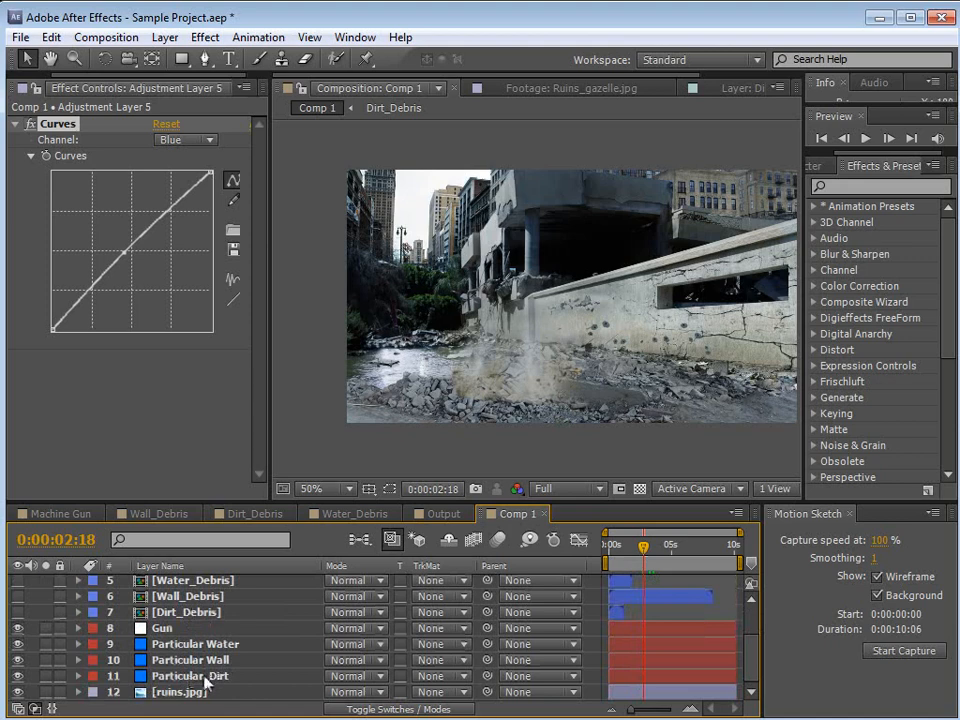
pyautogui.click(205, 683)
pyautogui.click(205, 37)
pyautogui.moveTo(348, 221)
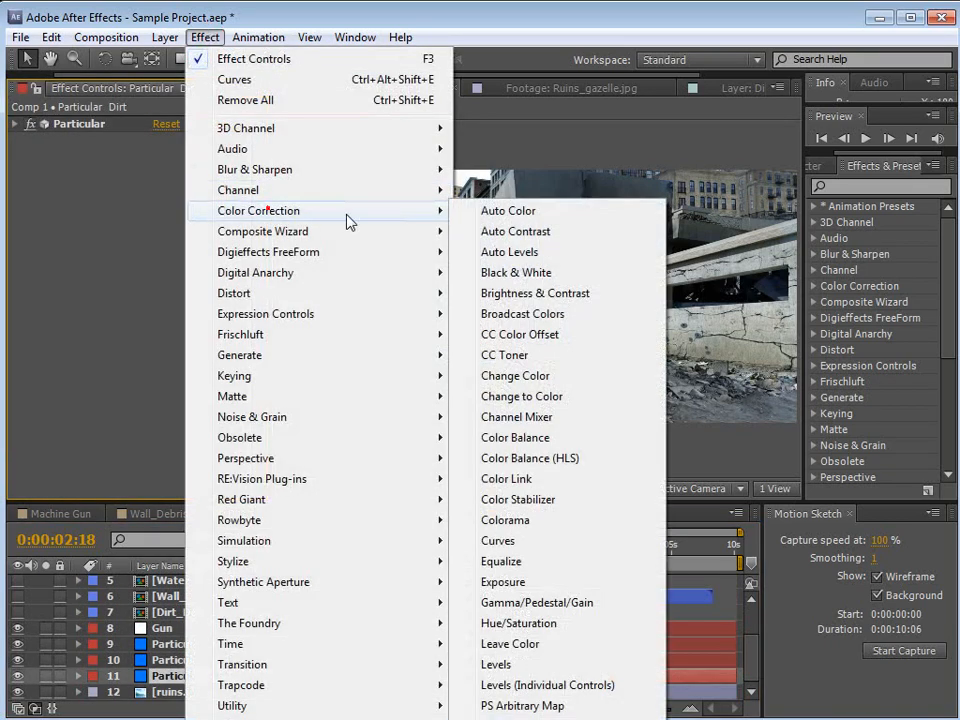
pyautogui.click(480, 541)
pyautogui.click(185, 156)
pyautogui.click(165, 148)
pyautogui.moveTo(128, 273)
pyautogui.mouseDown()
pyautogui.moveTo(133, 280)
pyautogui.moveTo(116, 274)
pyautogui.mouseUp()
pyautogui.click(185, 156)
pyautogui.click(196, 239)
pyautogui.moveTo(643, 547)
pyautogui.mouseDown()
pyautogui.moveTo(654, 548)
pyautogui.moveTo(625, 550)
pyautogui.mouseUp()
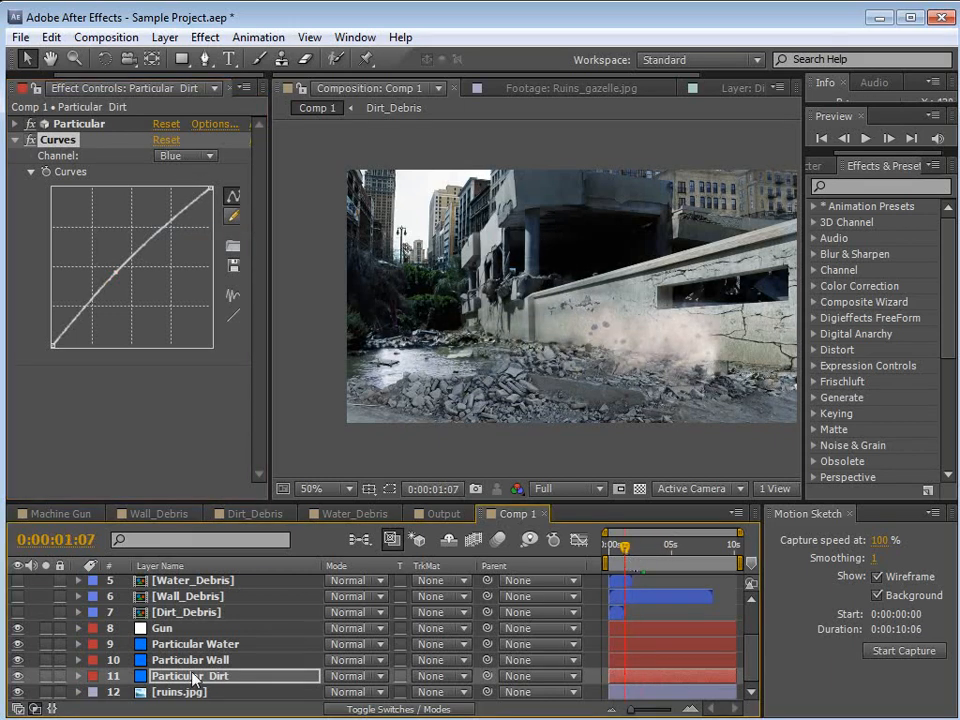
# Apply a Tint effect to Particular Wall after its Curves and set Amount to Tint to 71%.
pyautogui.scroll(2, 193, 680)
pyautogui.scroll(-2, 198, 680)
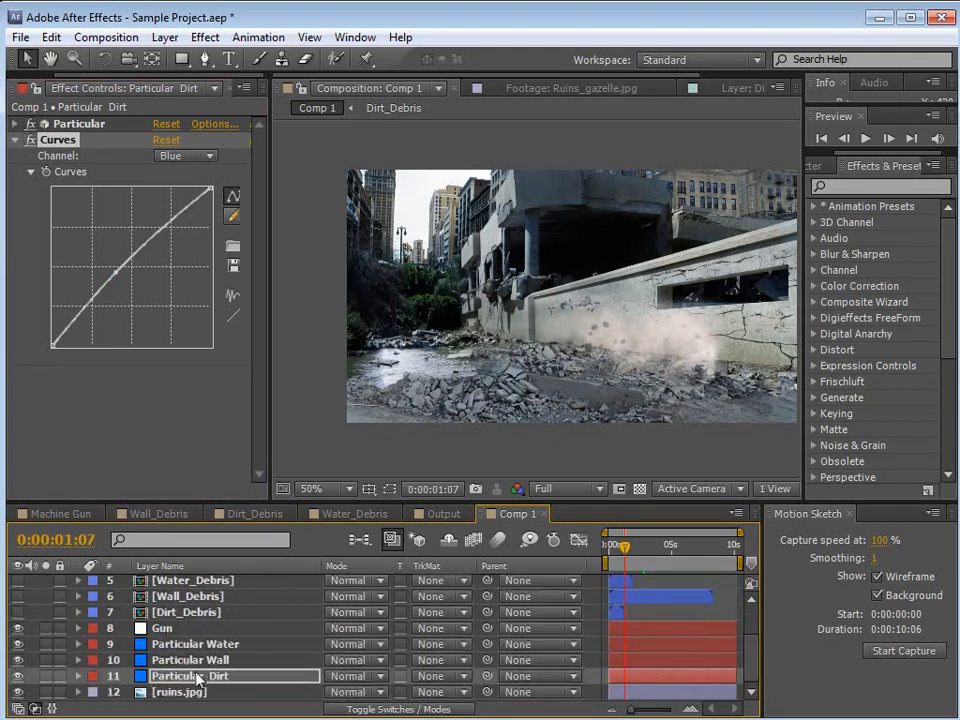
pyautogui.click(190, 644)
pyautogui.click(178, 660)
pyautogui.click(45, 660)
pyautogui.click(45, 660)
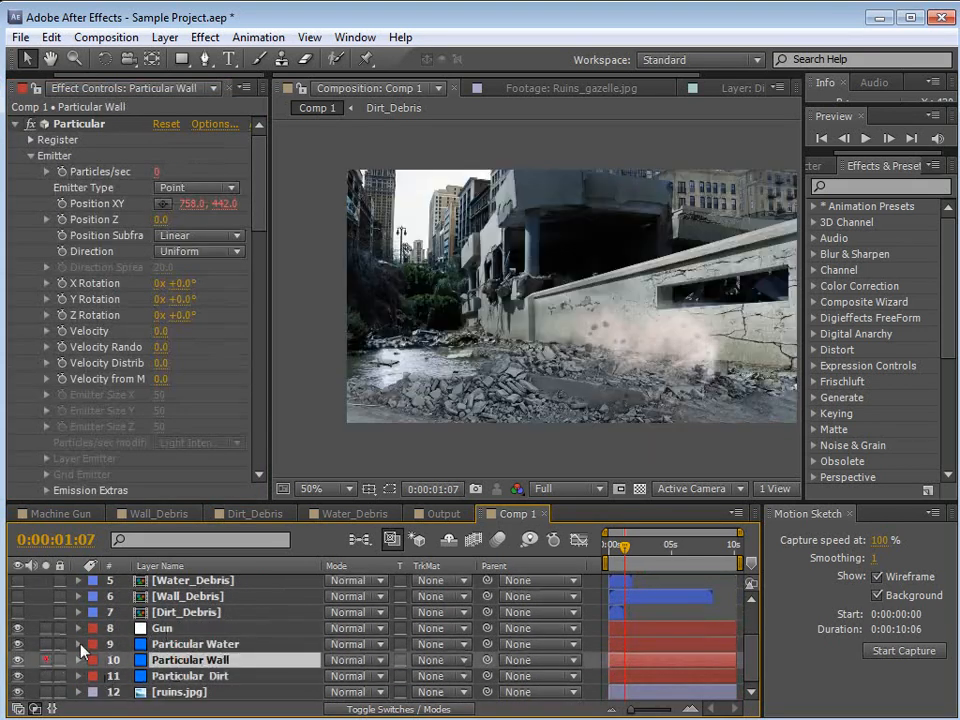
pyautogui.click(16, 124)
pyautogui.click(186, 157)
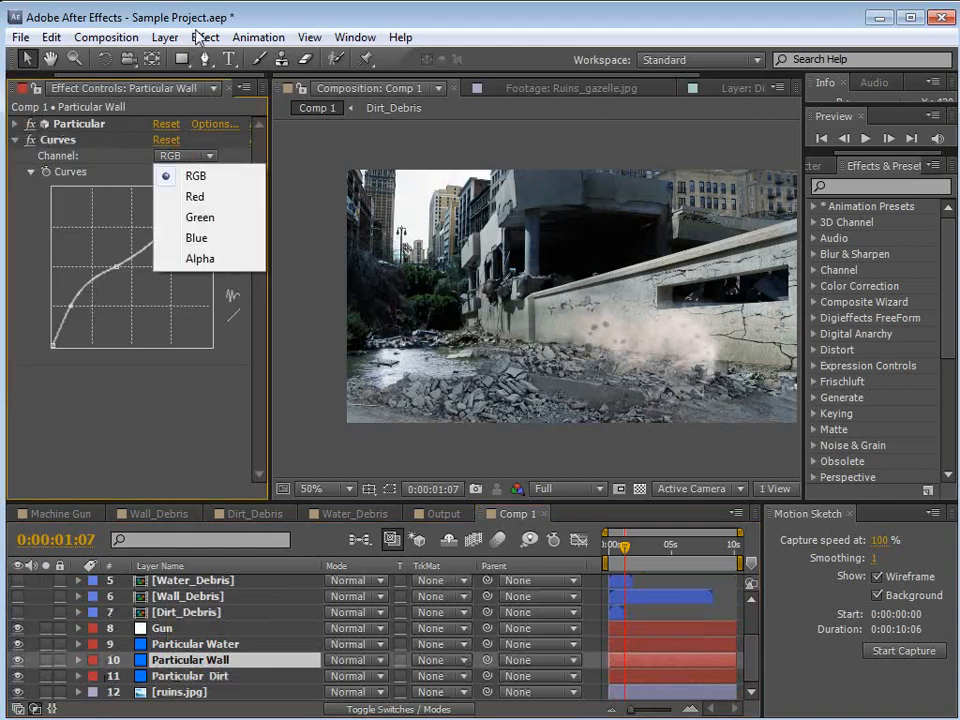
pyautogui.click(197, 34)
pyautogui.click(253, 211)
pyautogui.click(503, 718)
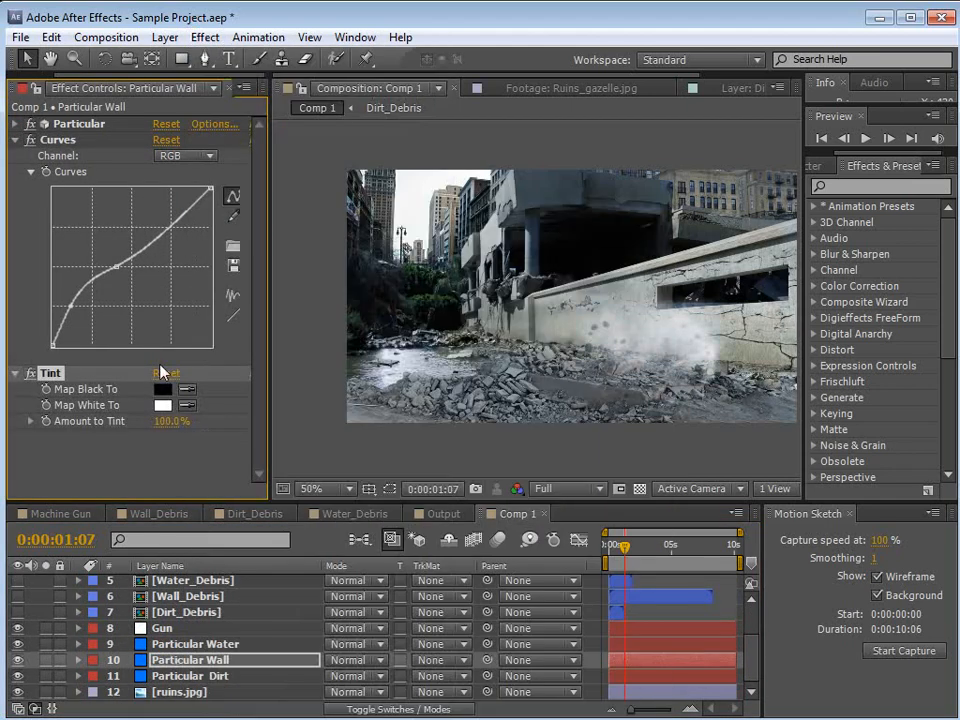
pyautogui.moveTo(174, 425); pyautogui.dragTo(147, 422)
# Check the color-corrected hits at several frames along the timeline and save the project.
pyautogui.moveTo(630, 549); pyautogui.dragTo(649, 564)
pyautogui.scroll(1, 450, 386)
pyautogui.moveTo(430, 386); pyautogui.dragTo(576, 332)
pyautogui.moveTo(655, 545)
pyautogui.mouseDown()
pyautogui.moveTo(639, 546)
pyautogui.moveTo(652, 556)
pyautogui.moveTo(683, 548)
pyautogui.moveTo(671, 548)
pyautogui.mouseUp()
pyautogui.scroll(-1, 604, 369)
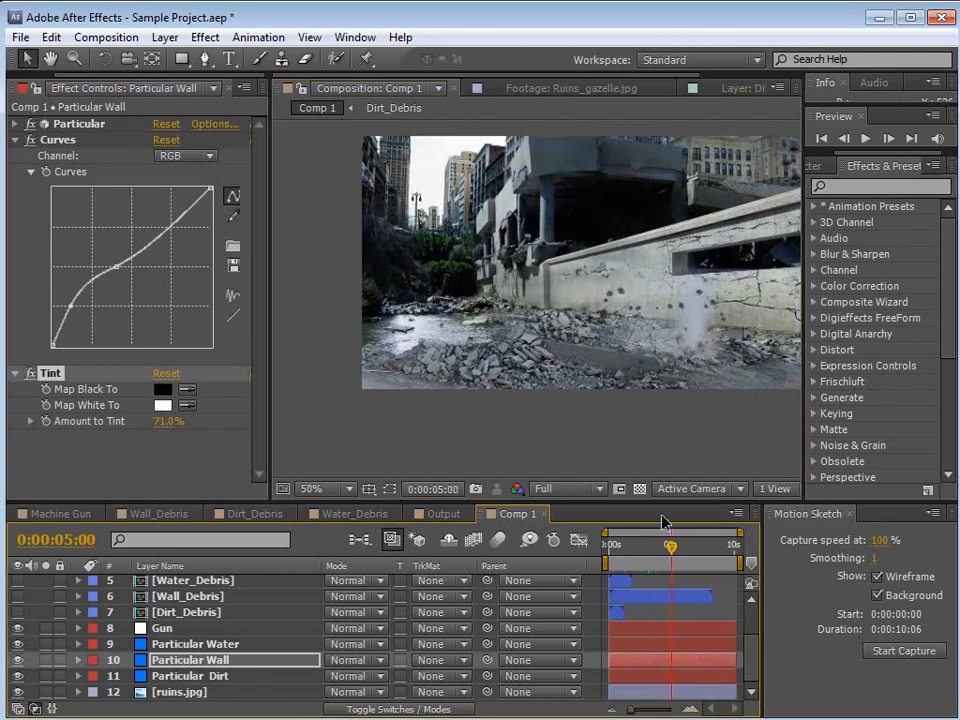
pyautogui.moveTo(678, 327); pyautogui.dragTo(632, 347)
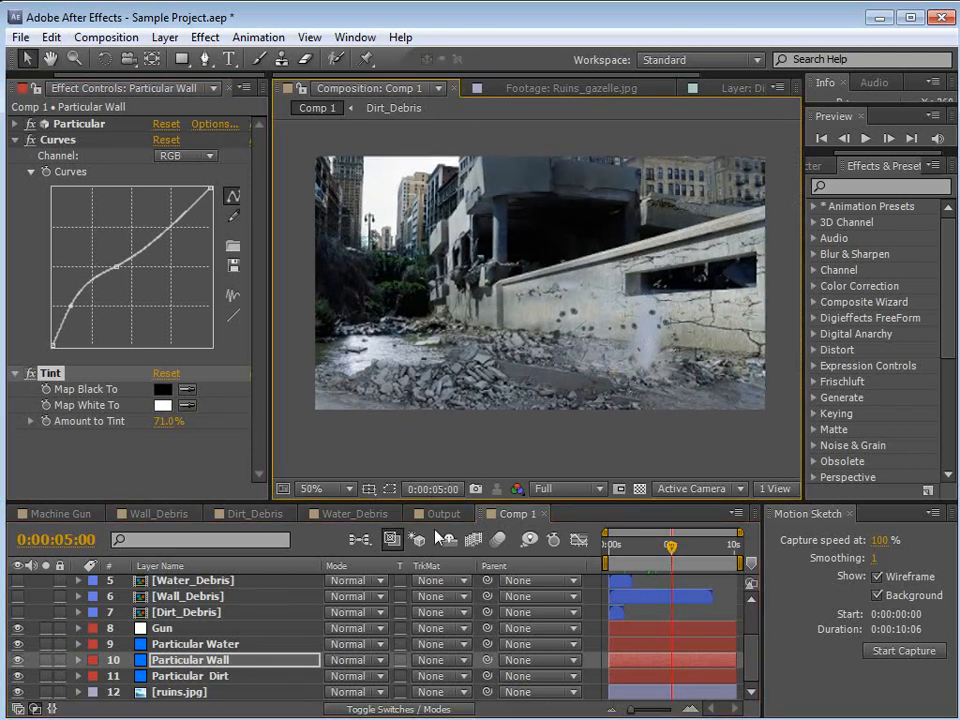
pyautogui.moveTo(672, 547); pyautogui.dragTo(638, 547)
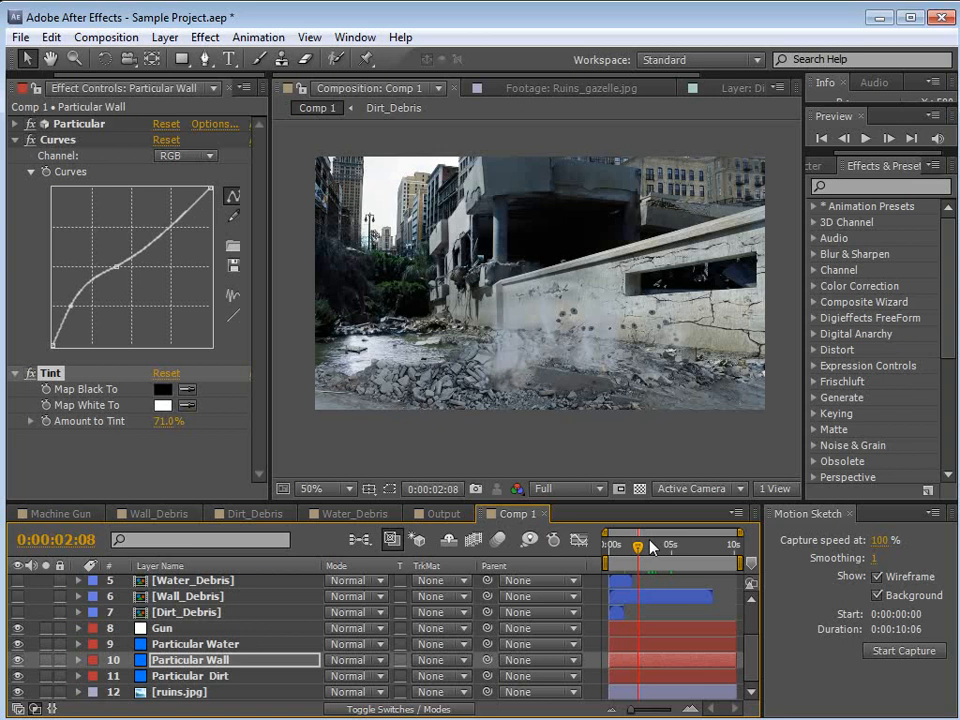
pyautogui.click(650, 544)
pyautogui.hotkey('ctrl', 's')
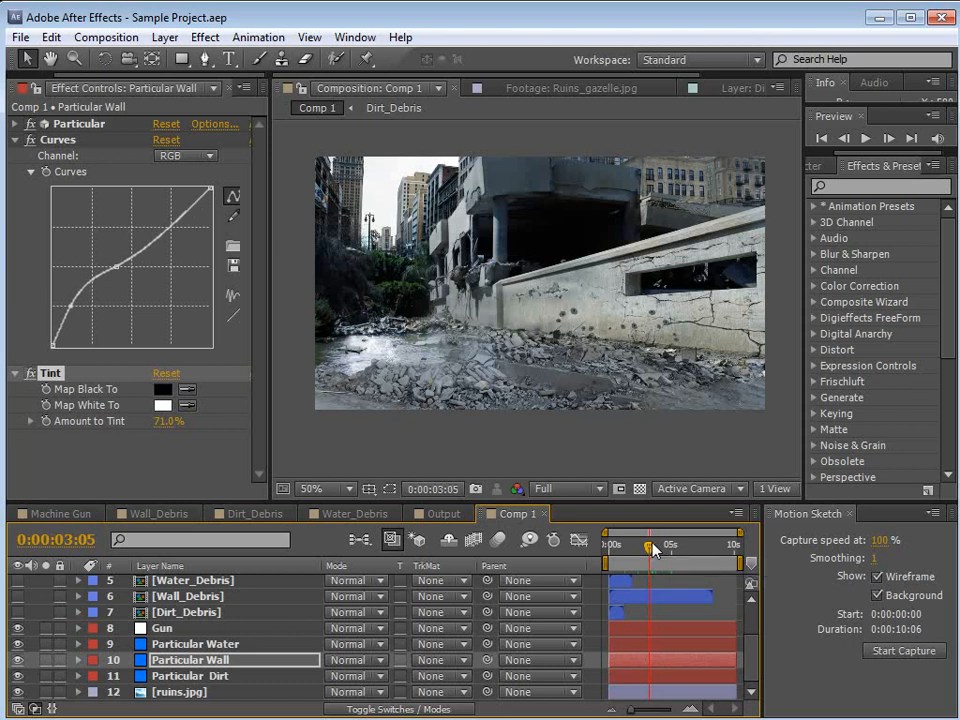
# Set the Firerate slider on the Gun null to 8 and preview the hits over the first seconds.
pyautogui.click(150, 628)
pyautogui.click(165, 140)
pyautogui.write('8')
pyautogui.press('Return')
pyautogui.click(618, 548)
pyautogui.moveTo(618, 548); pyautogui.dragTo(639, 564)
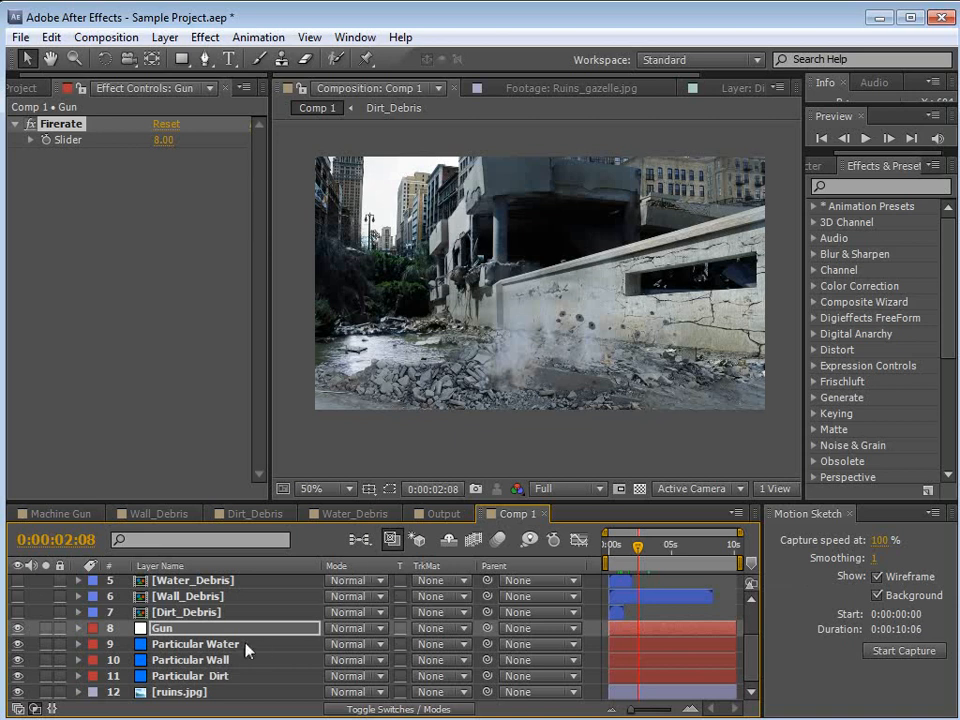
# Move the Particular Wall layer below Particular Dirt in the layer stack and preview the overlapping hits.
pyautogui.moveTo(219, 664); pyautogui.dragTo(205, 685)
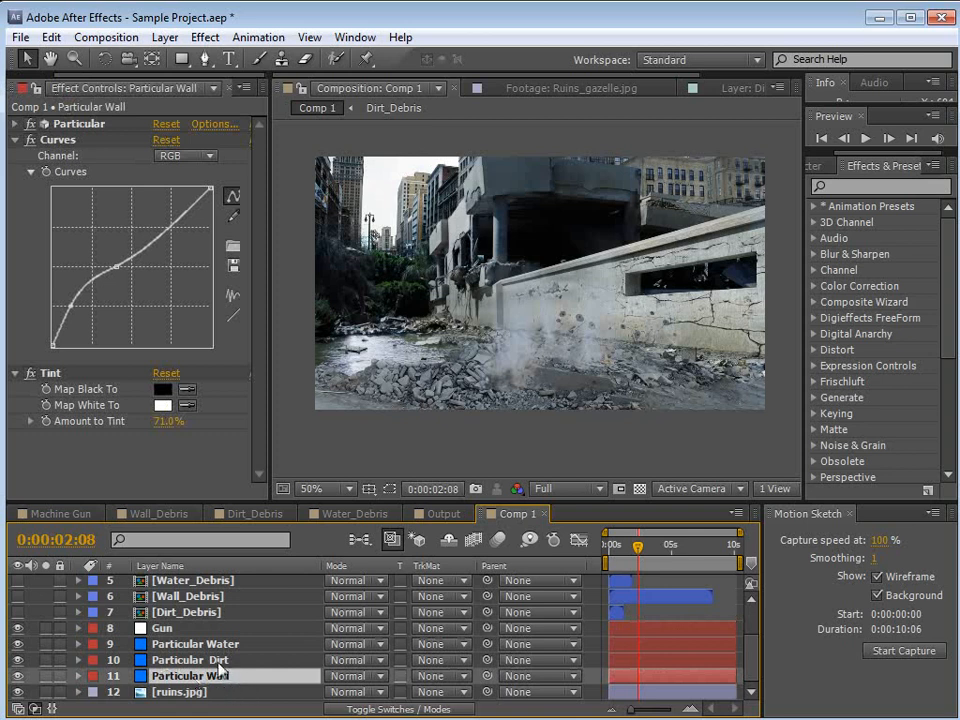
pyautogui.moveTo(648, 556)
pyautogui.mouseDown()
pyautogui.moveTo(608, 554)
pyautogui.moveTo(653, 554)
pyautogui.moveTo(632, 560)
pyautogui.moveTo(643, 555)
pyautogui.mouseUp()
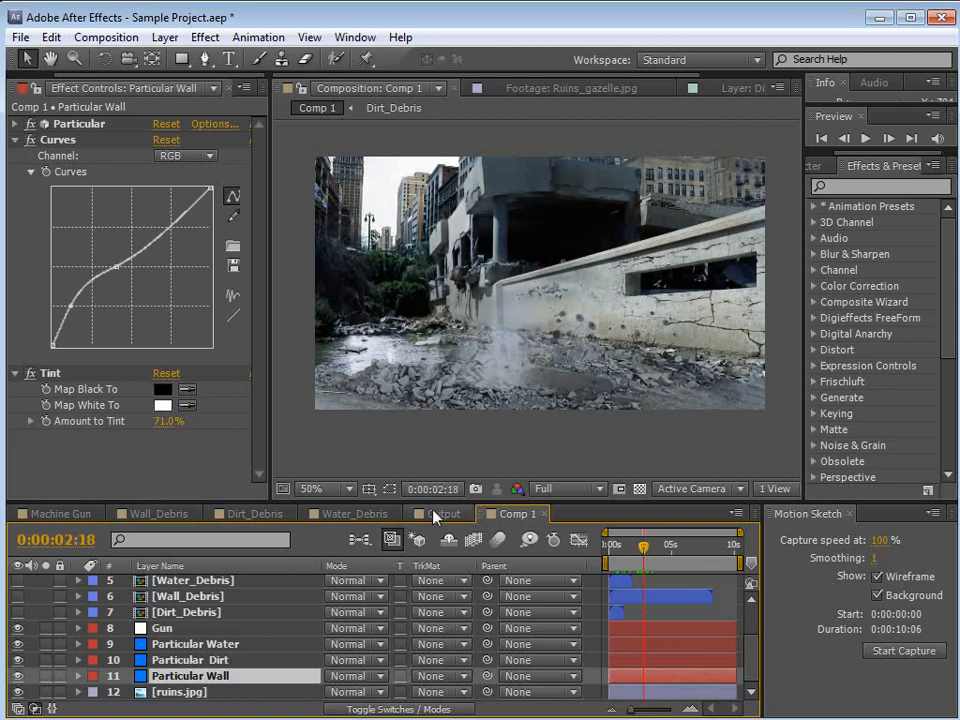